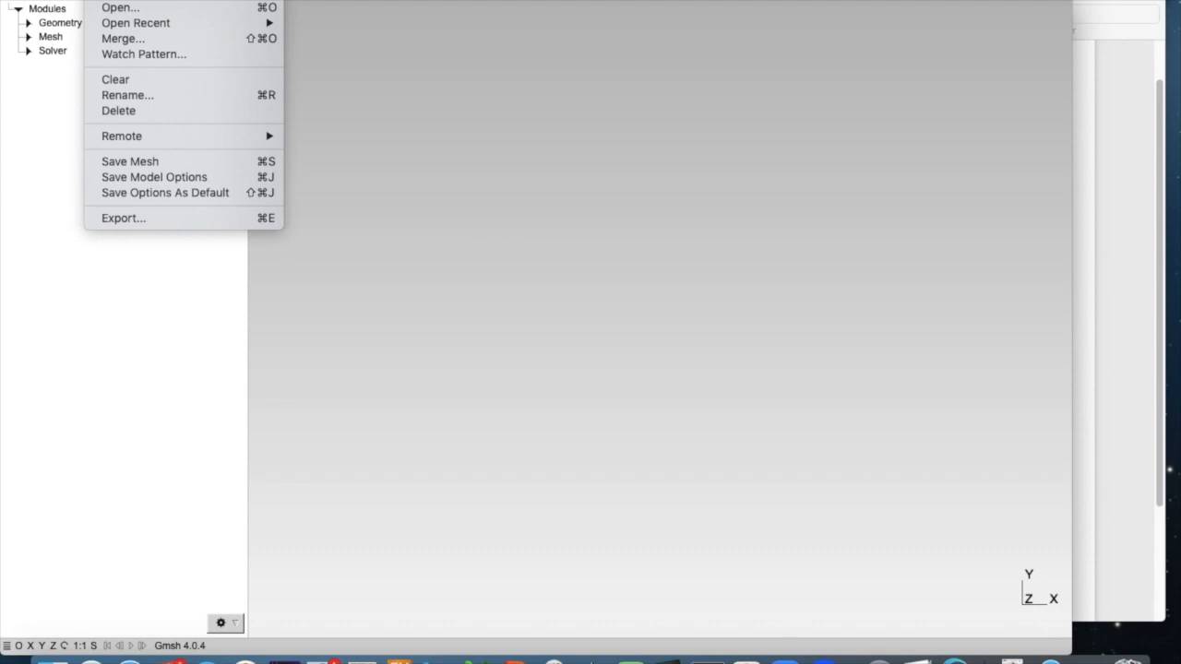
Start a new model file and browse to the save folder Investigacion/Proyectos/PEFICA20/PEFBID/DATOS inside the documents.
left_click(130, 1)
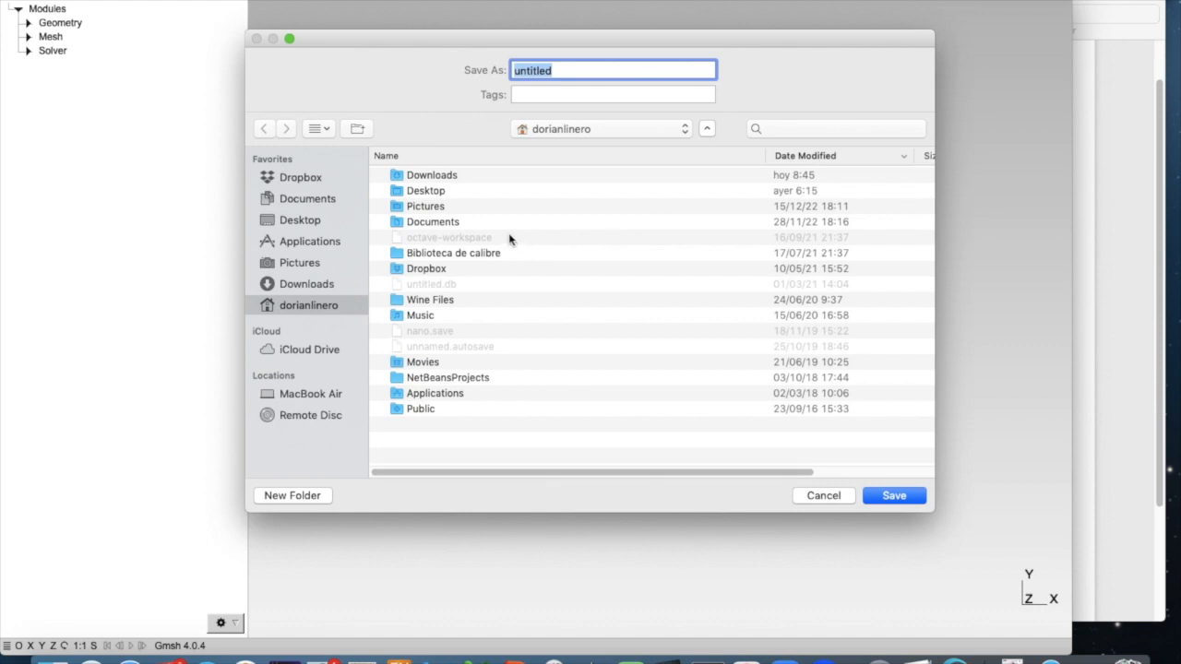
left_click(461, 223)
double_click(461, 223)
double_click(445, 210)
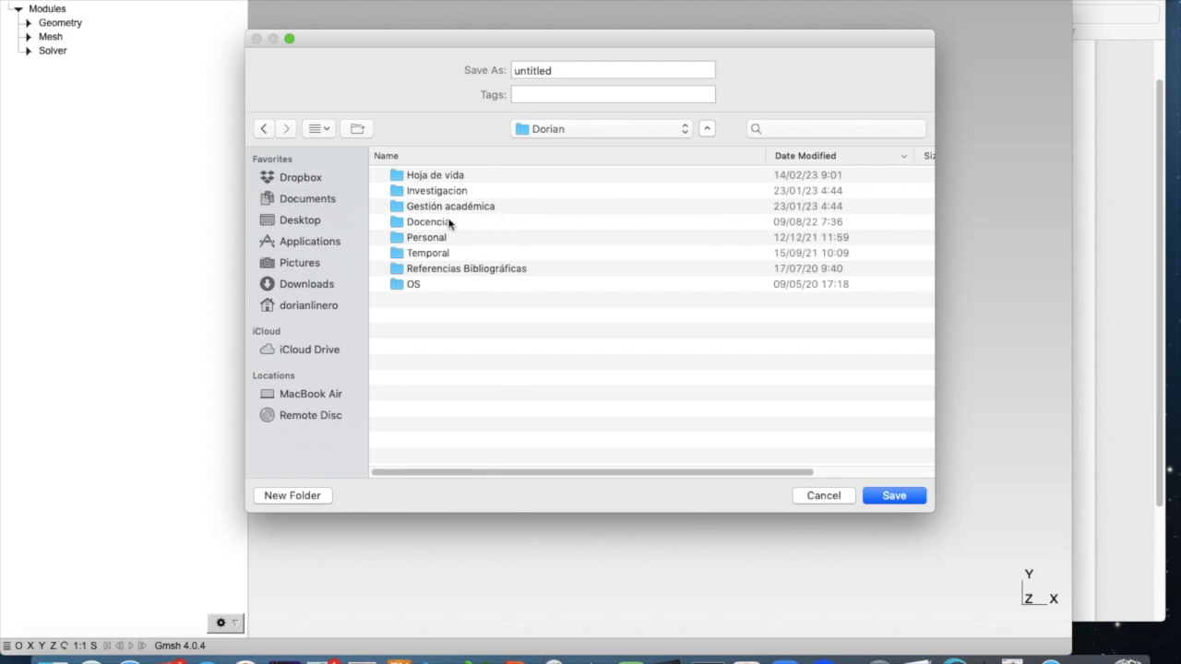
double_click(450, 189)
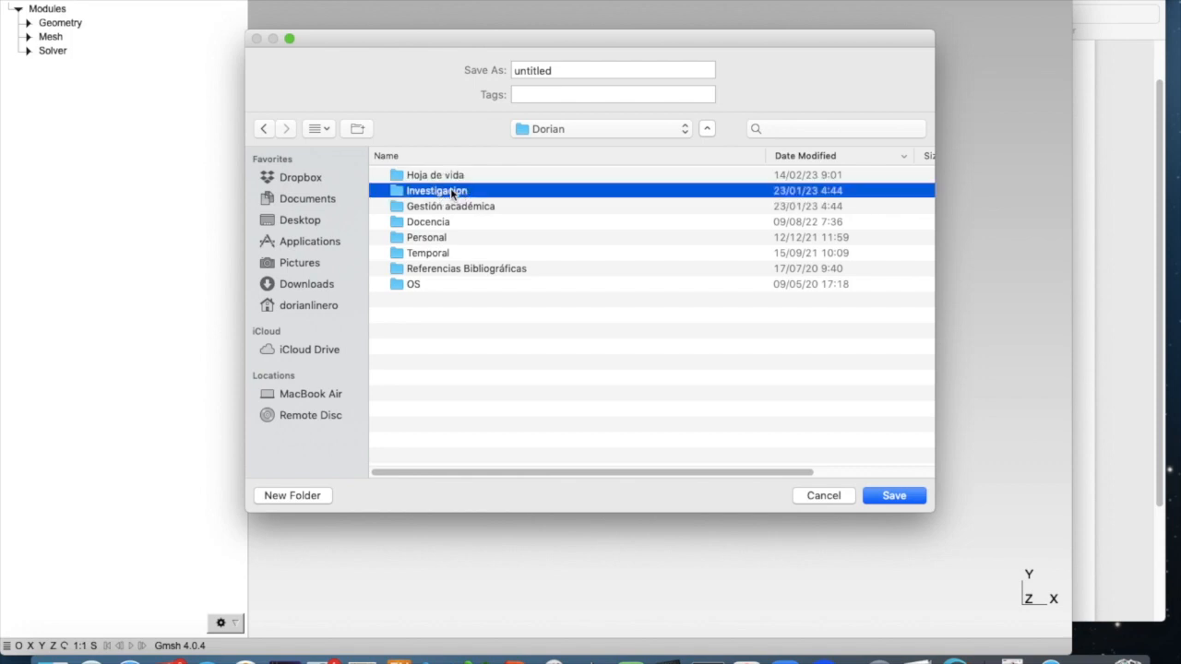
double_click(451, 237)
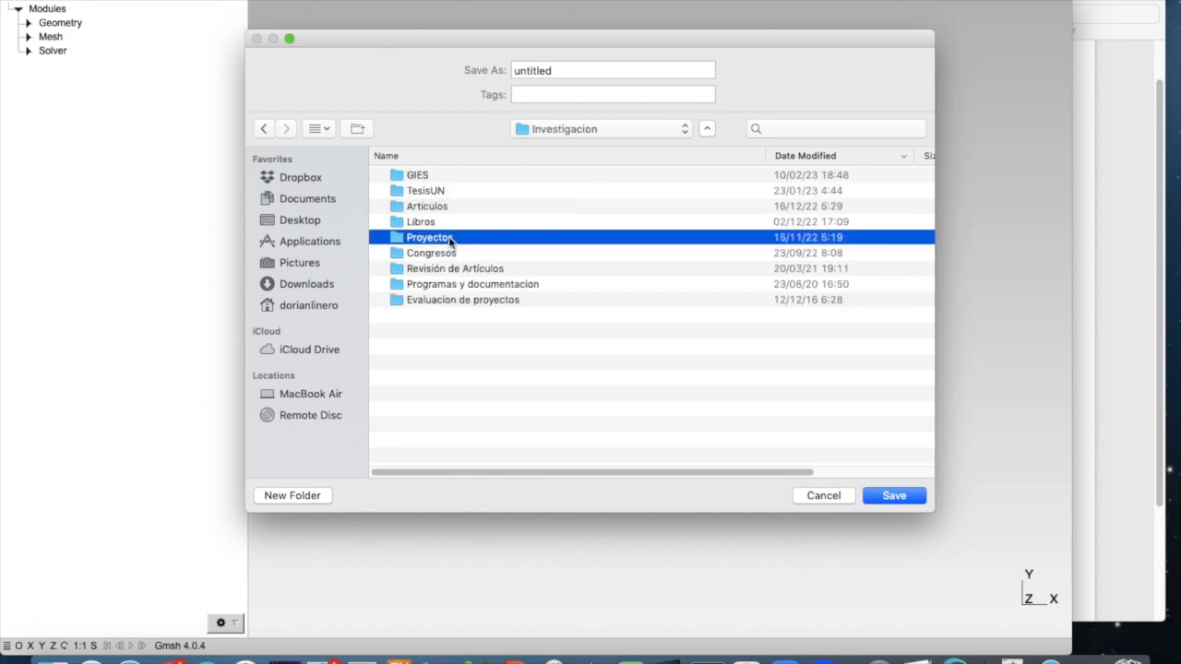
double_click(449, 176)
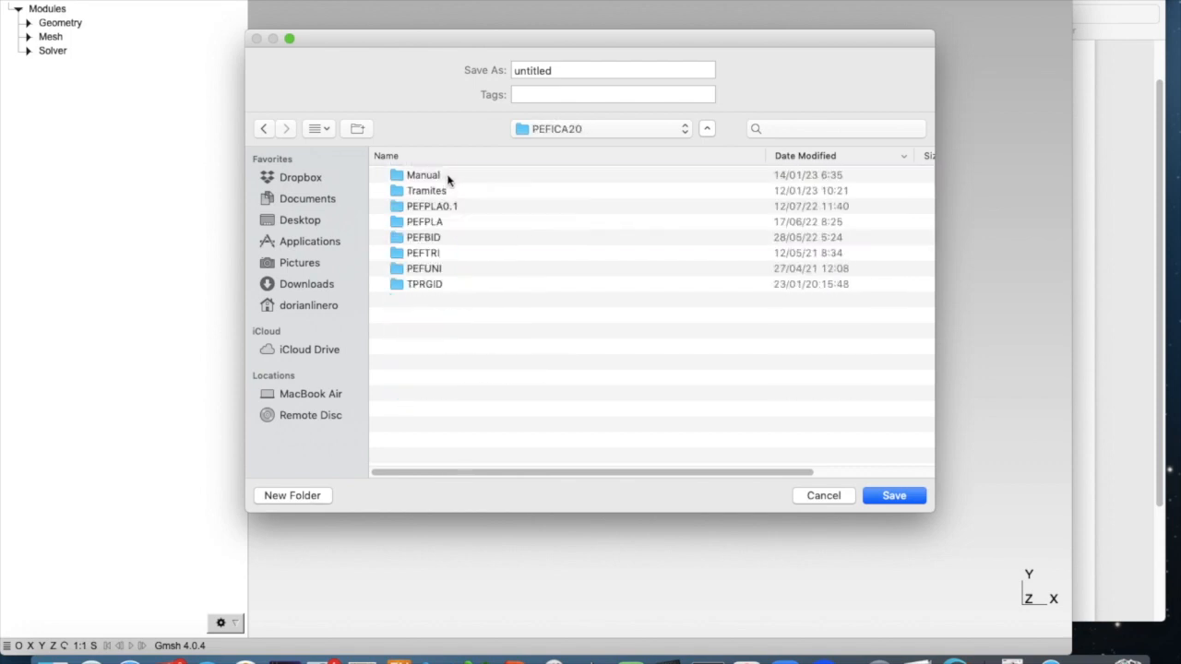
left_click(452, 240)
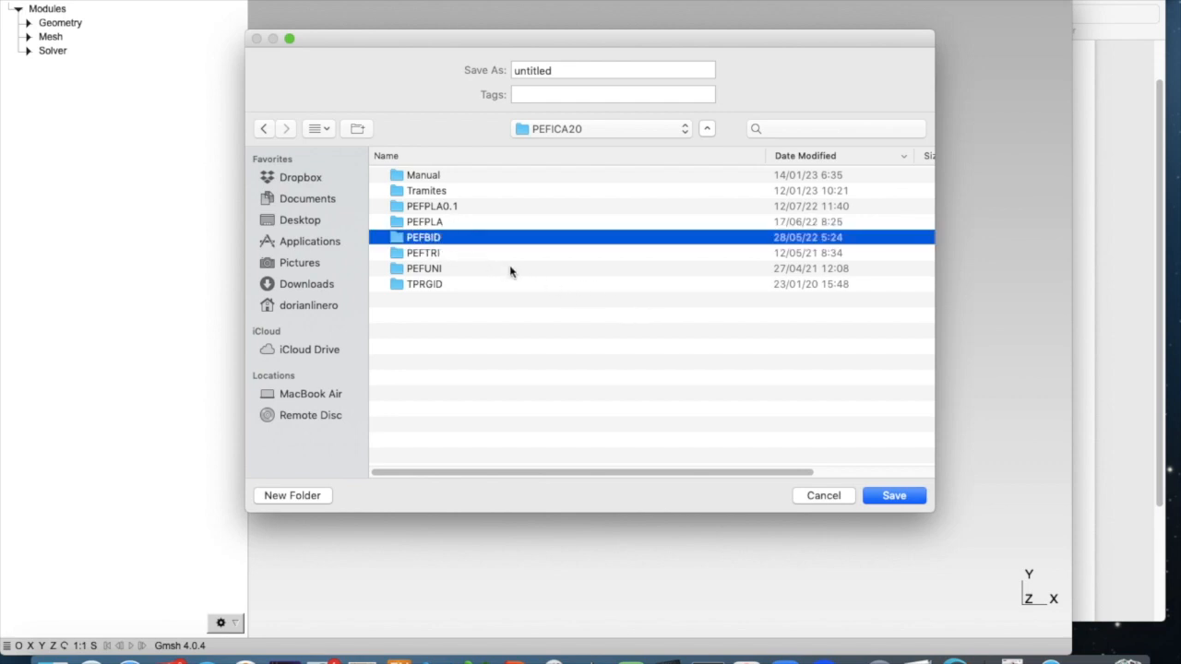
double_click(437, 239)
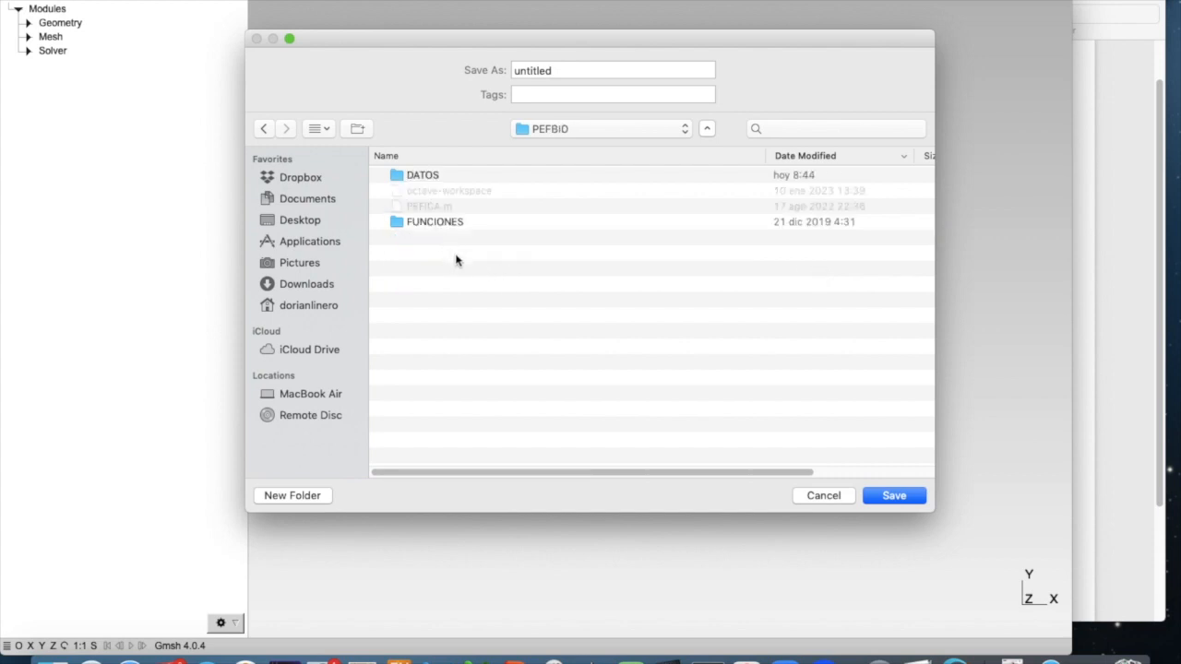
double_click(432, 177)
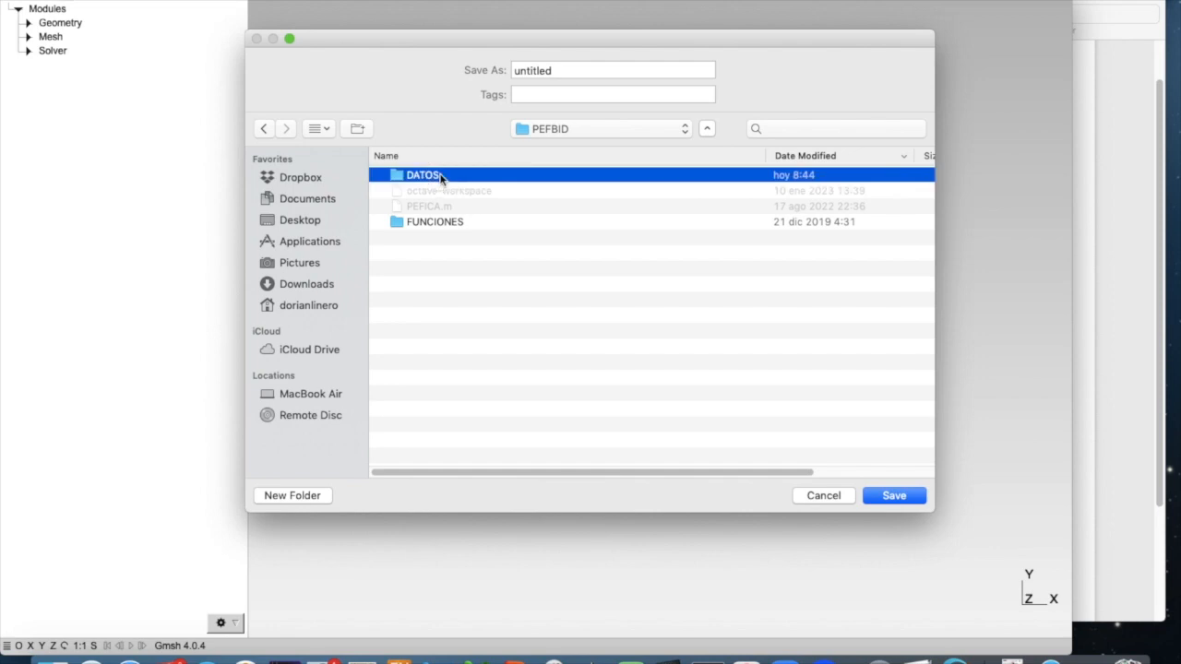
Save the new model as EJ01.geo and choose OpenCASCADE as its geometry kernel.
left_click(561, 71)
key("BackSpace")
key("BackSpace")
key("BackSpace")
key("BackSpace")
key("BackSpace")
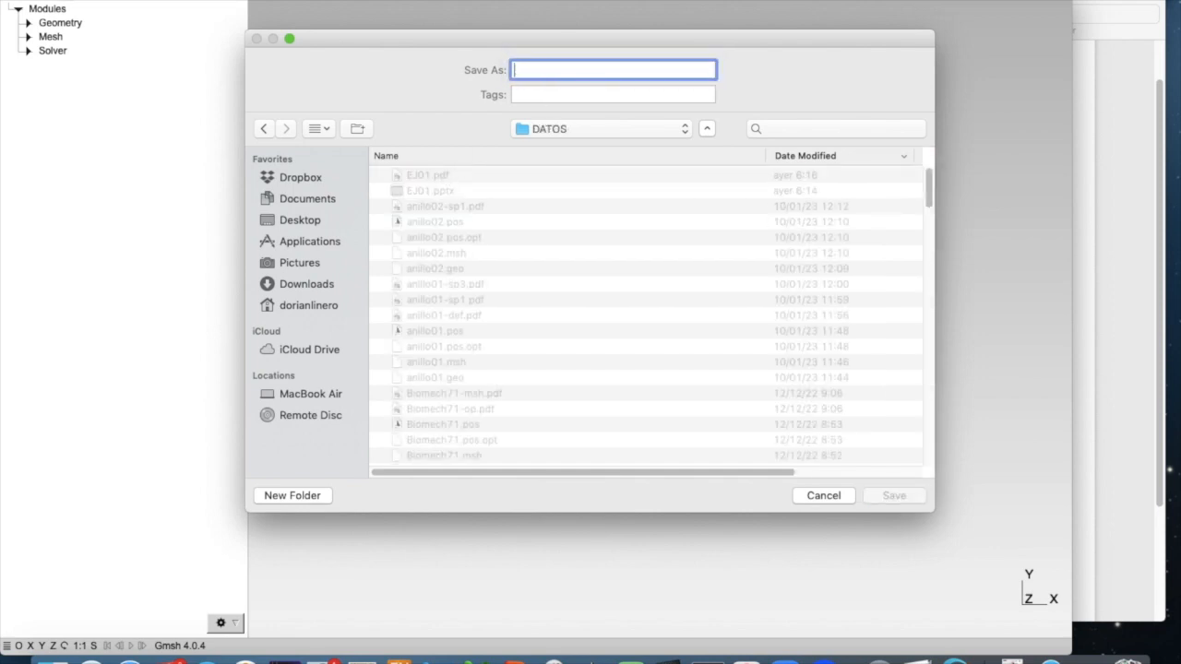
type("EJ01.geo")
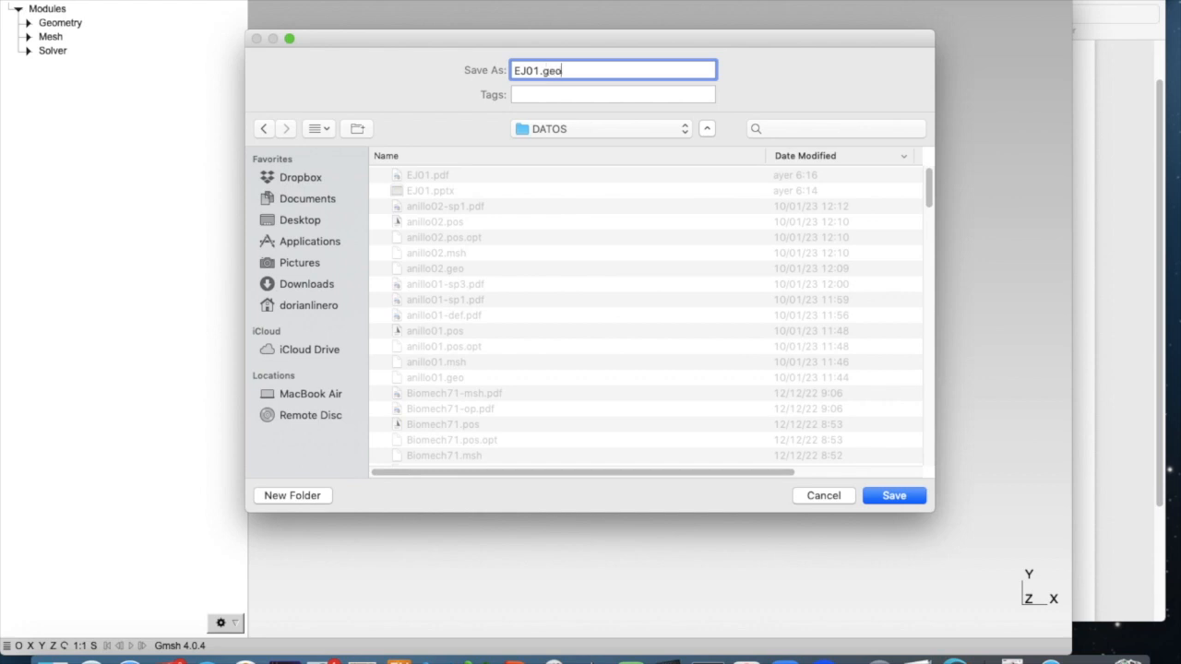
left_click(894, 495)
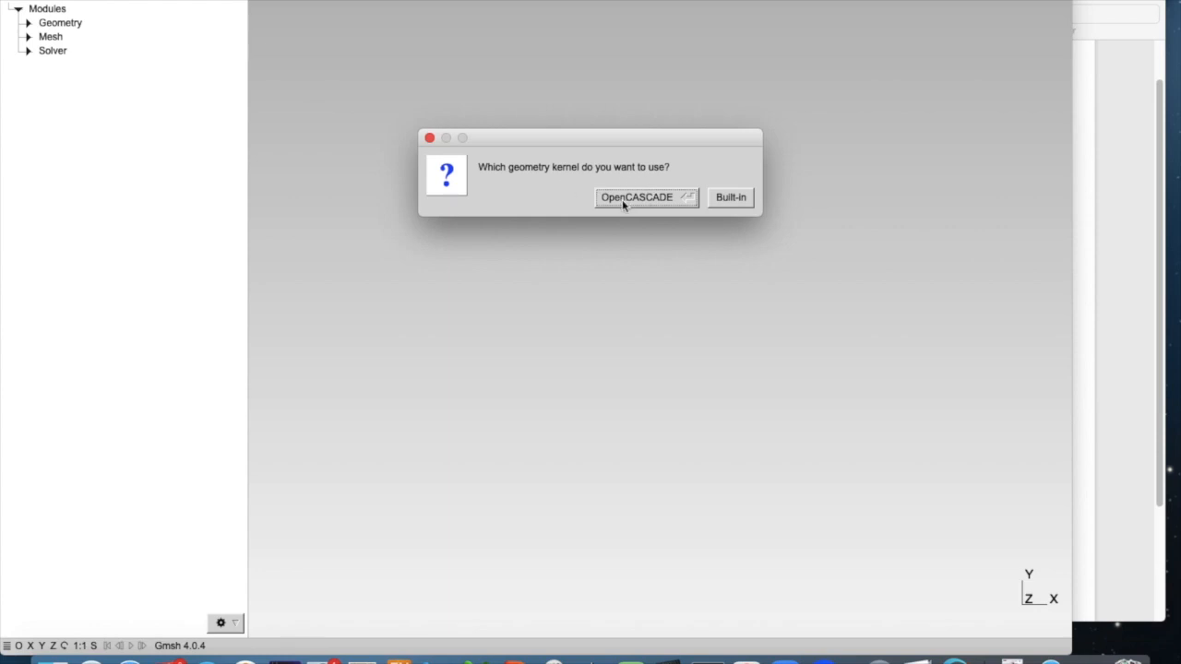
left_click(647, 200)
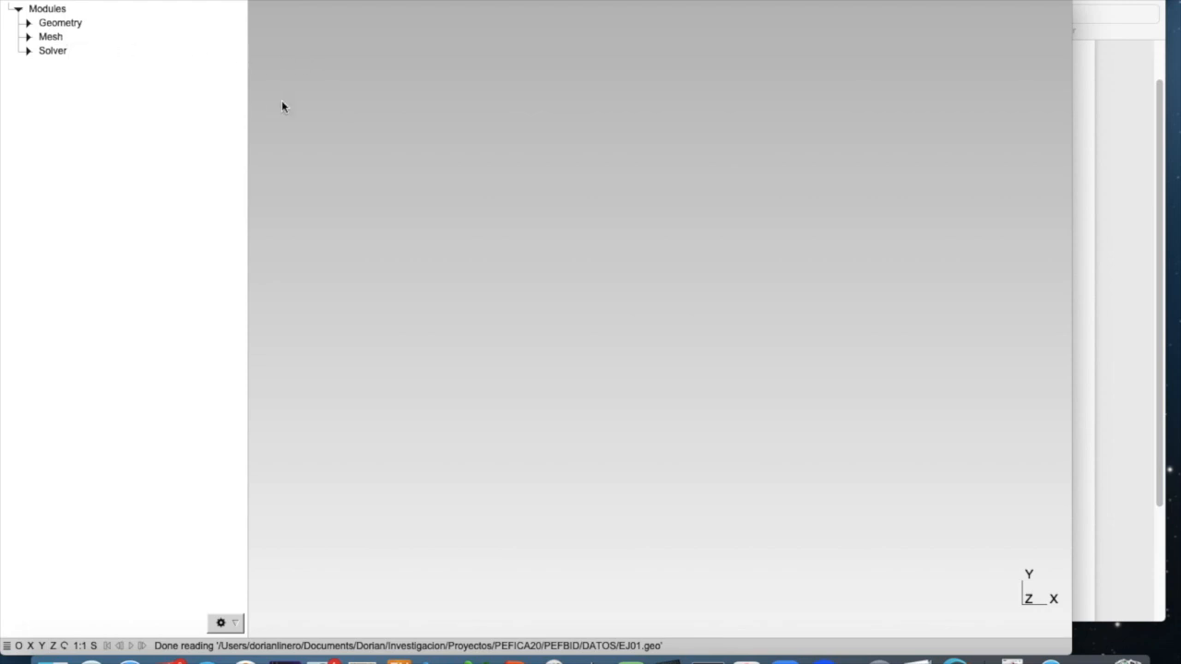
Start the Point command for elementary entities and move its dialog off the middle of the grid.
left_click(28, 23)
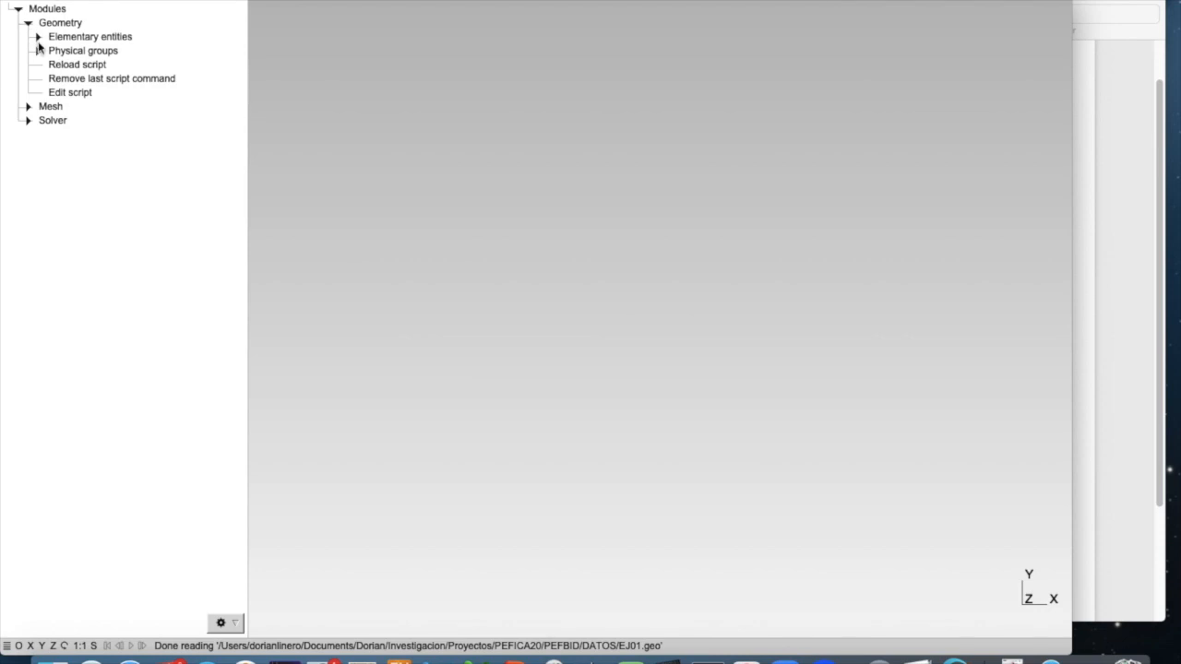
left_click(29, 24)
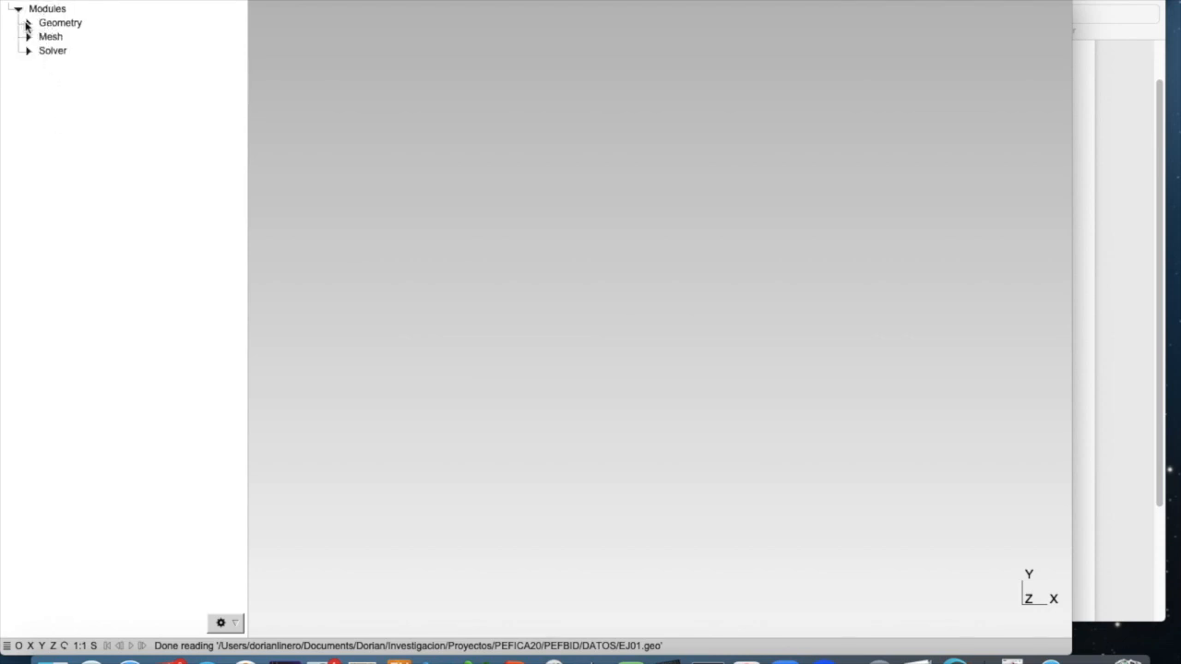
left_click(28, 23)
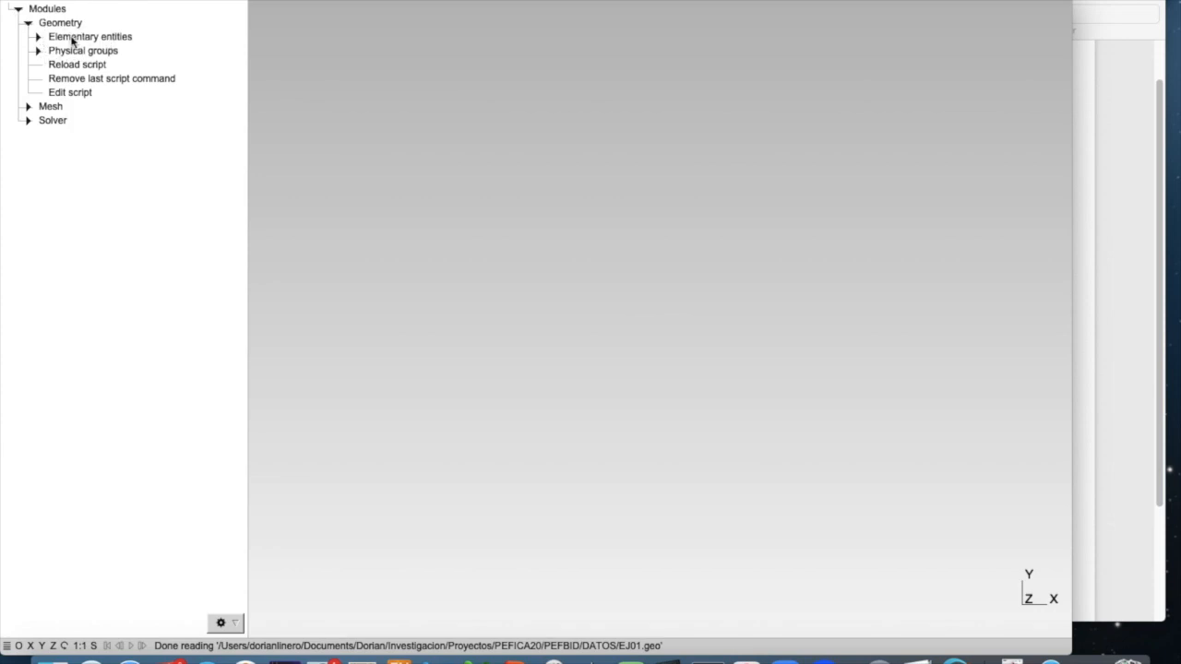
left_click(39, 37)
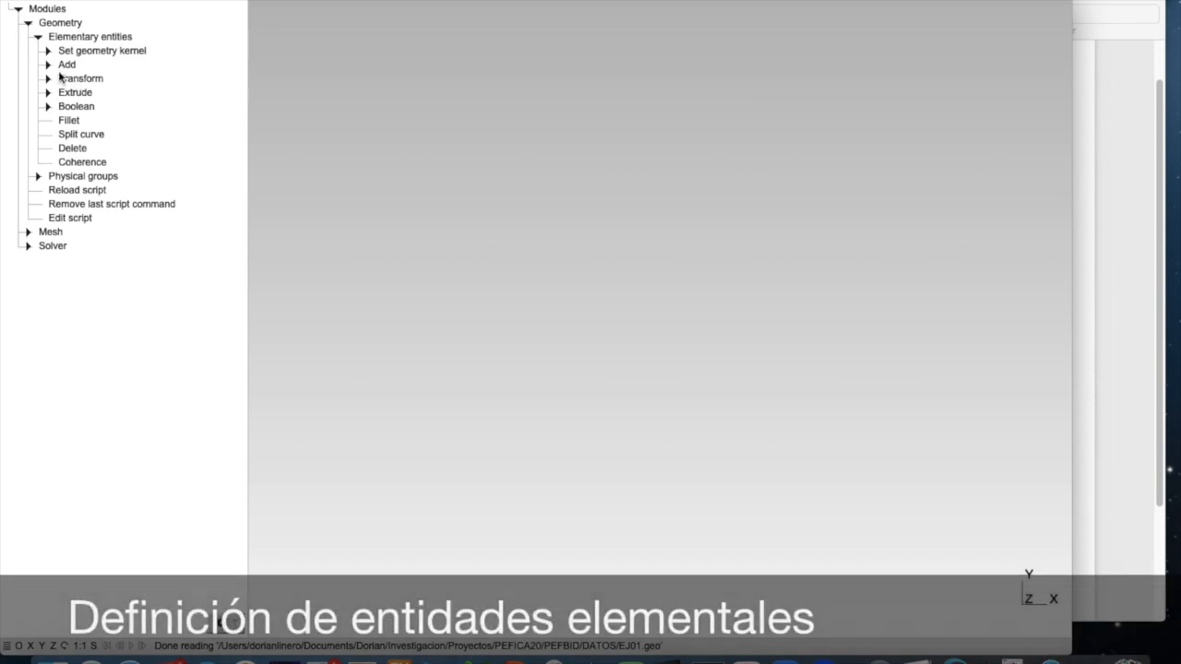
left_click(48, 64)
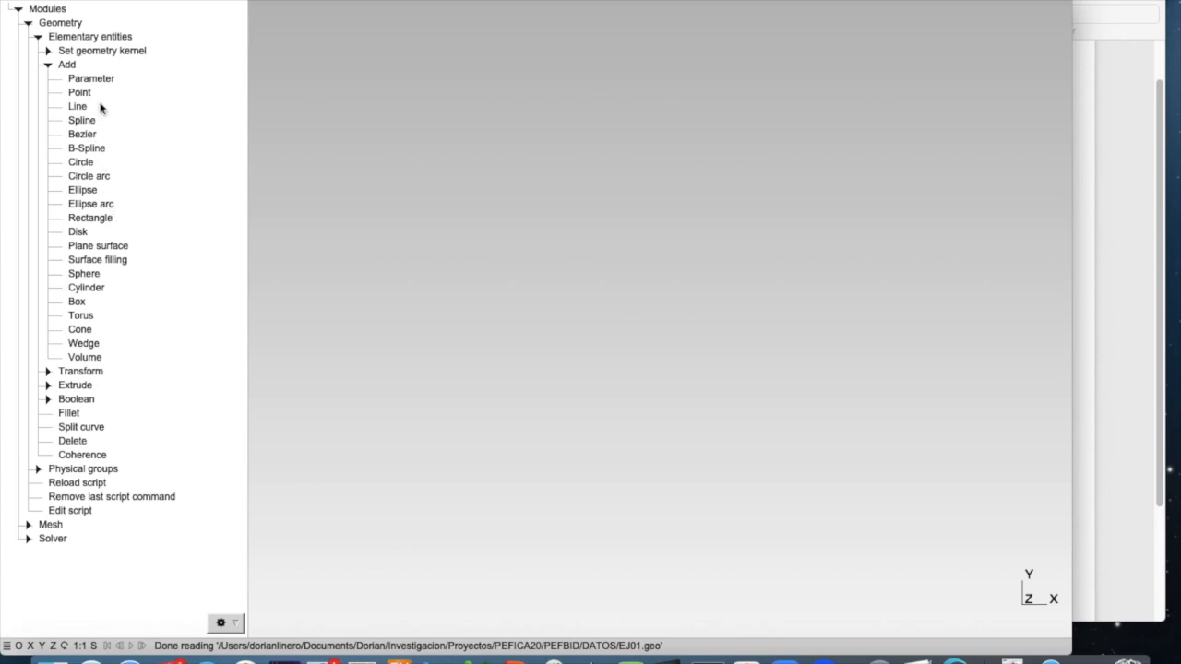
left_click(79, 93)
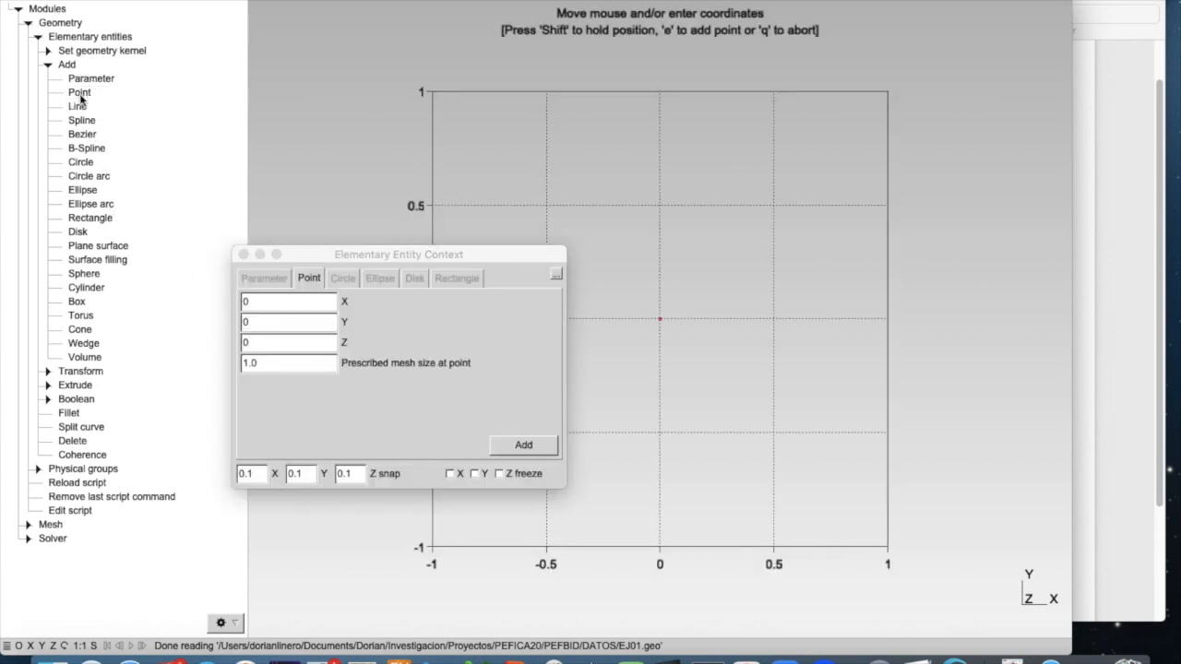
left_click_drag(342, 257, 830, 47)
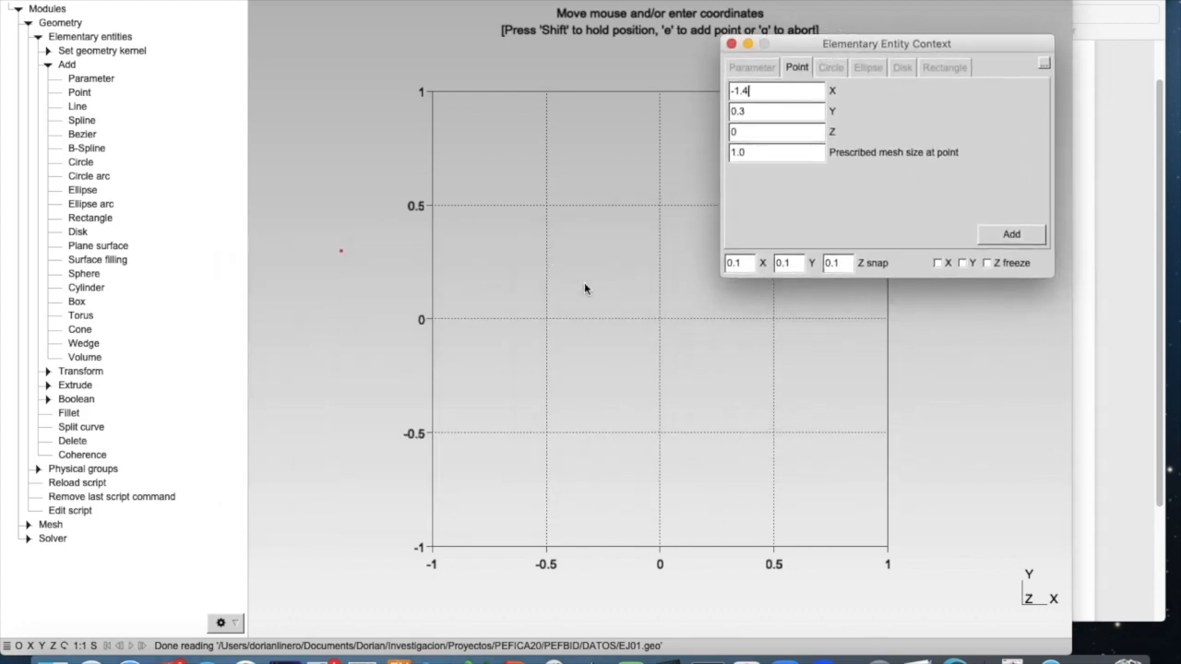
left_click(594, 325)
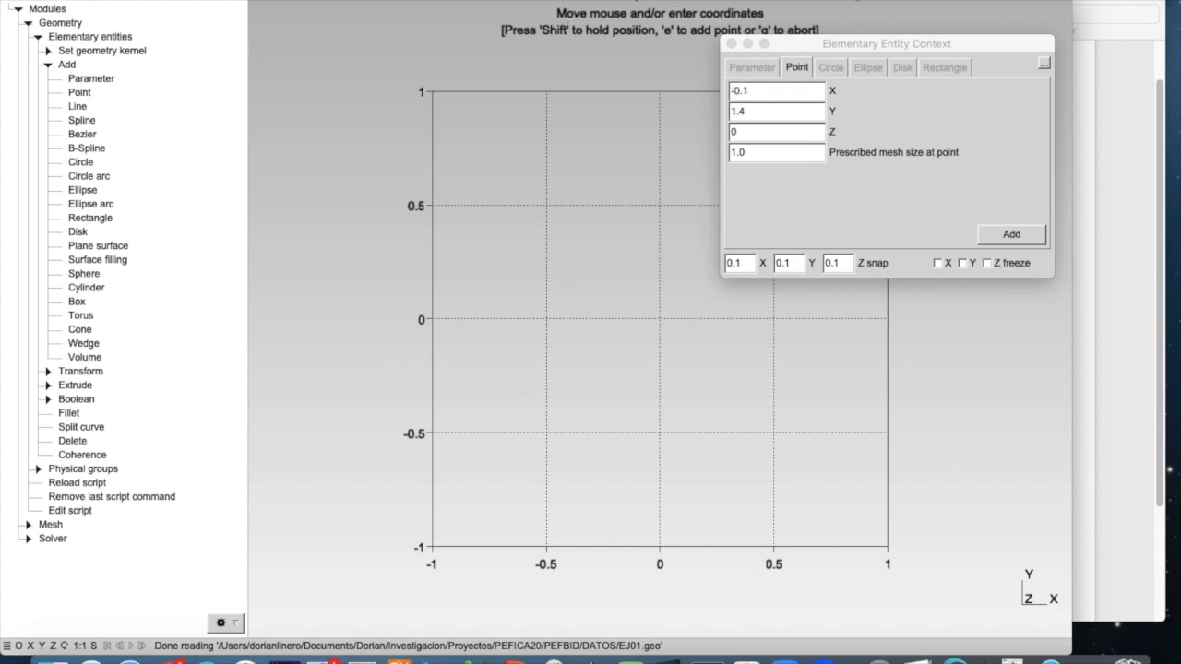
Arrange the modelling window and the PDF with the exercise side by side, with the numbered node diagram in view.
left_click_drag(1073, 314, 651, 303)
left_click_drag(868, 43, 413, 403)
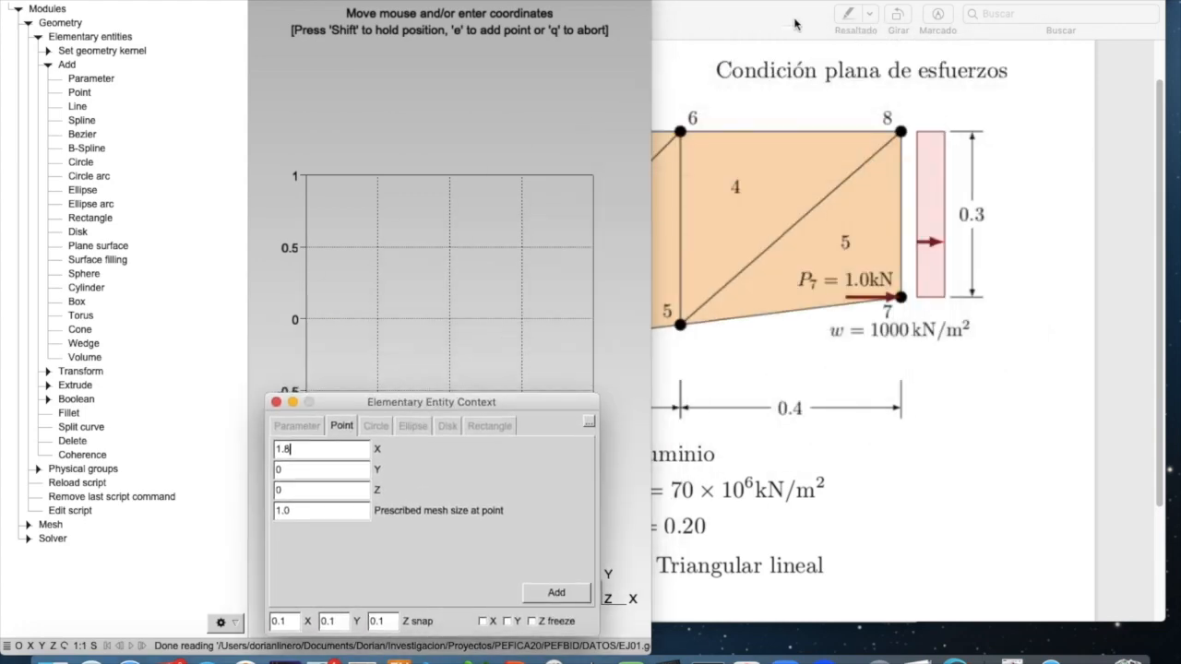
left_click(796, 30)
left_click_drag(12, 618, 635, 297)
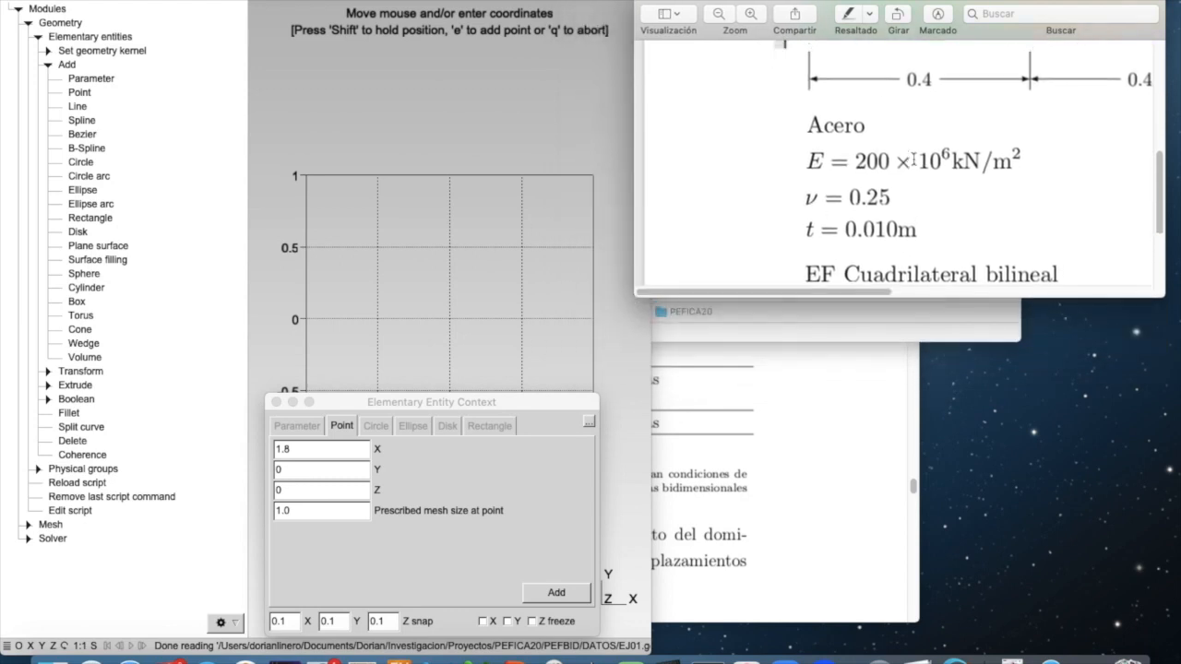
scroll(913, 160, "up", 3)
scroll(913, 159, "down", 5, "ctrl")
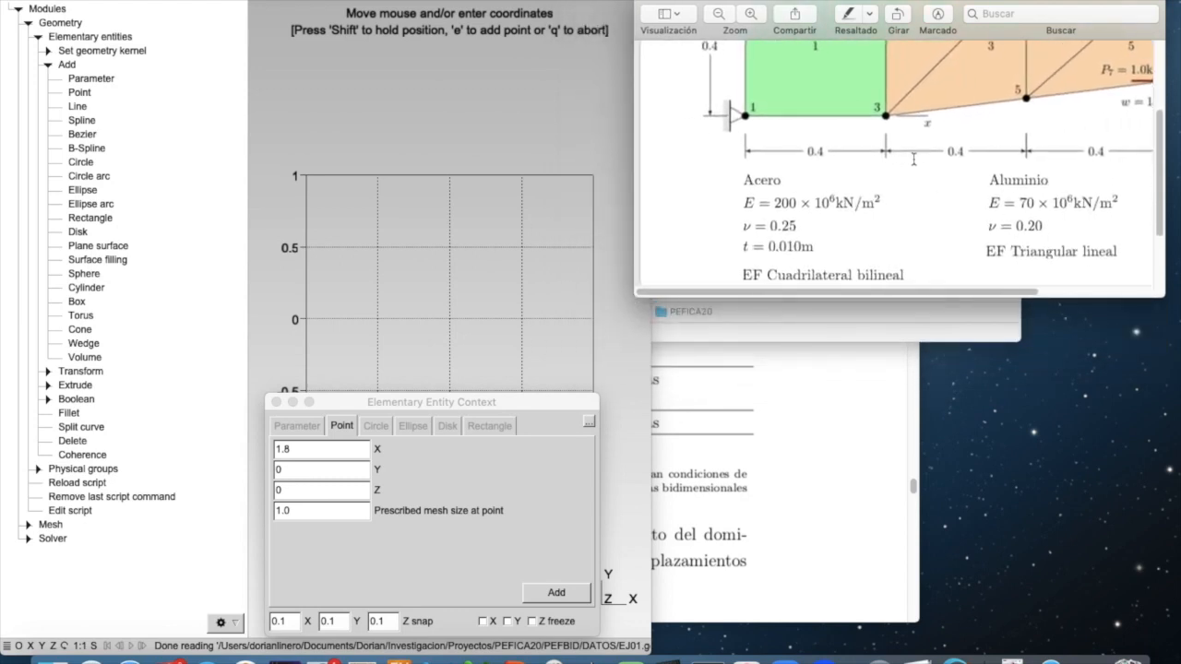
scroll(913, 160, "up", 5)
scroll(913, 159, "right", 2)
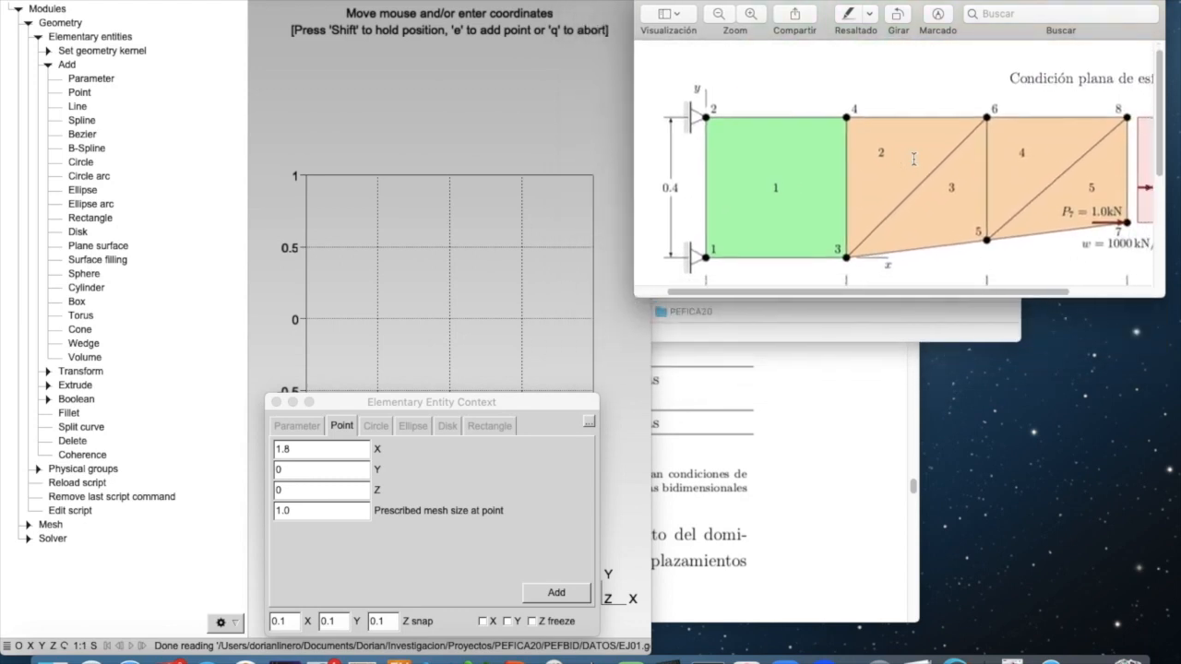
Add a point at X 0, Y 0, Z 0 with a prescribed mesh size of 1.0.
left_click(594, 144)
left_click_drag(414, 403, 478, 285)
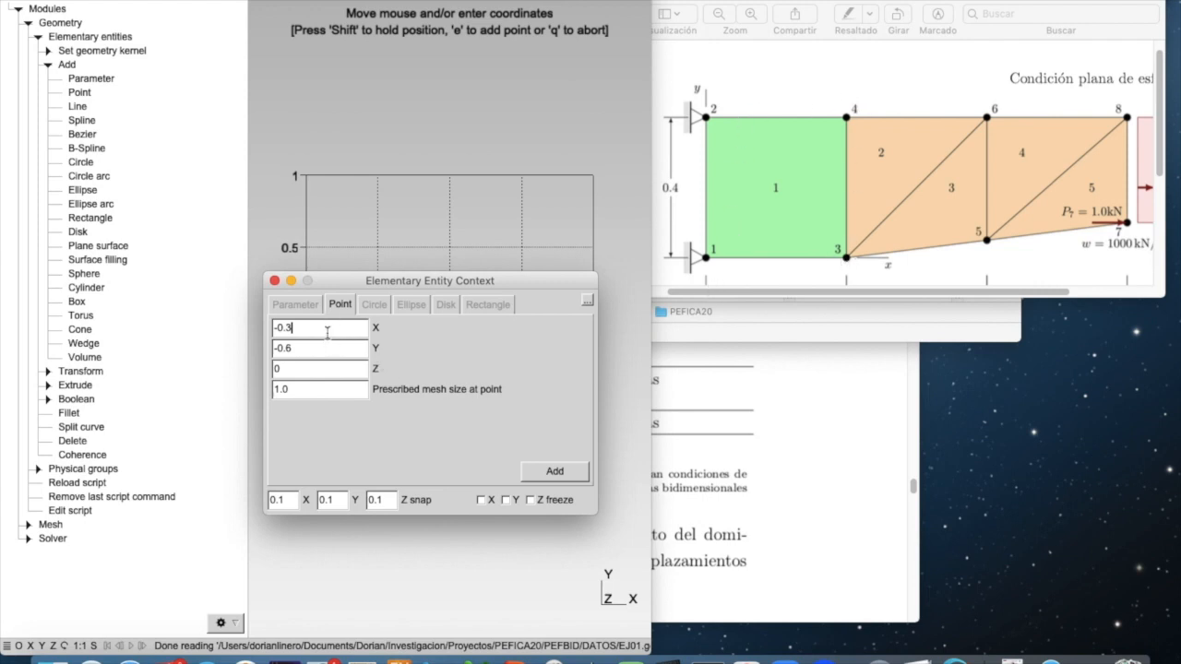
key("BackSpace")
key("BackSpace")
key("BackSpace")
key("BackSpace")
type("0")
key("Tab")
type("0")
left_click(308, 369)
left_click(305, 388)
left_click(552, 473)
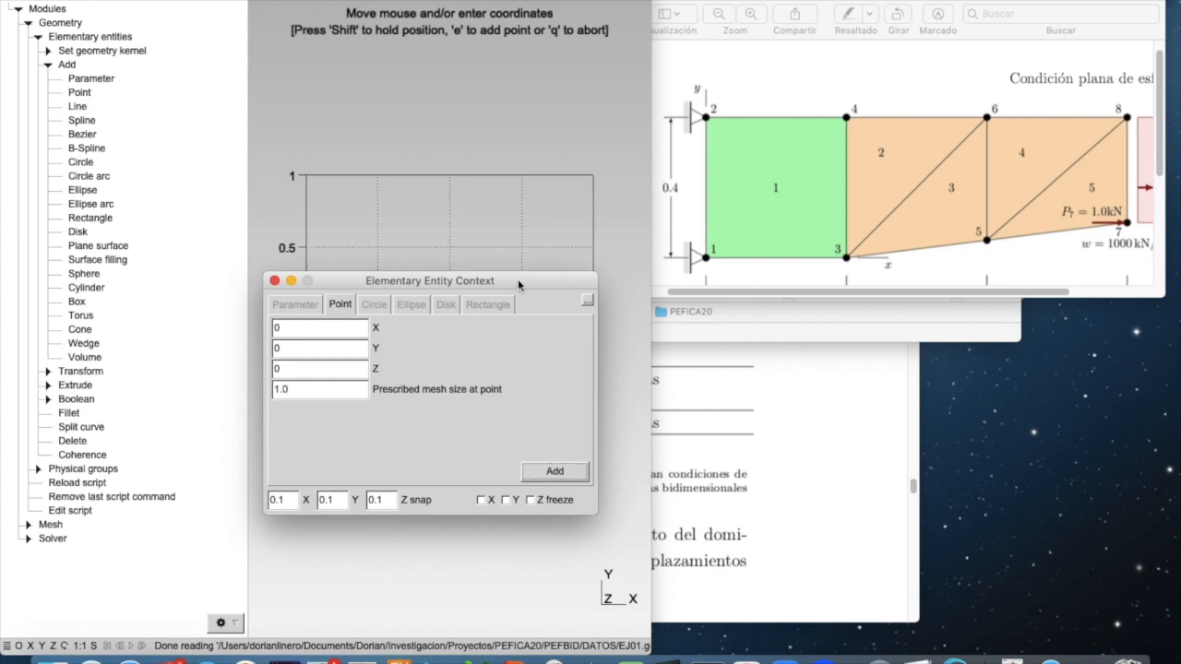
left_click_drag(518, 286, 522, 425)
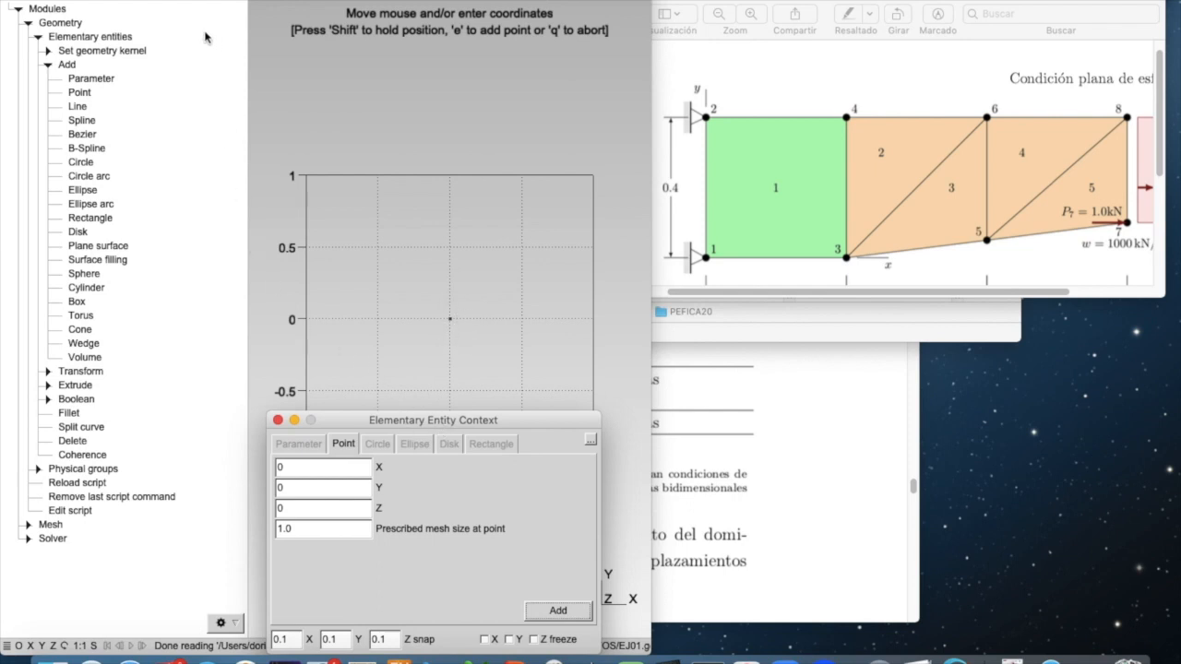
In the geometry visibility options, show surfaces and turn on the point, curve and surface labels.
left_click(143, 0)
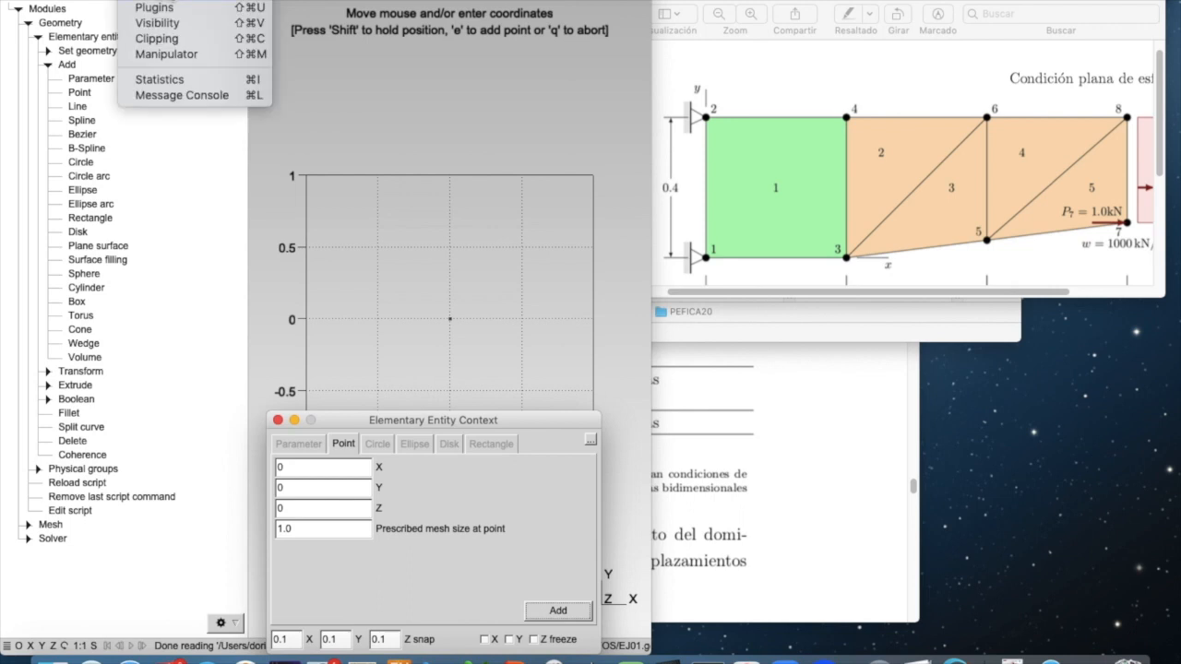
left_click(183, 2)
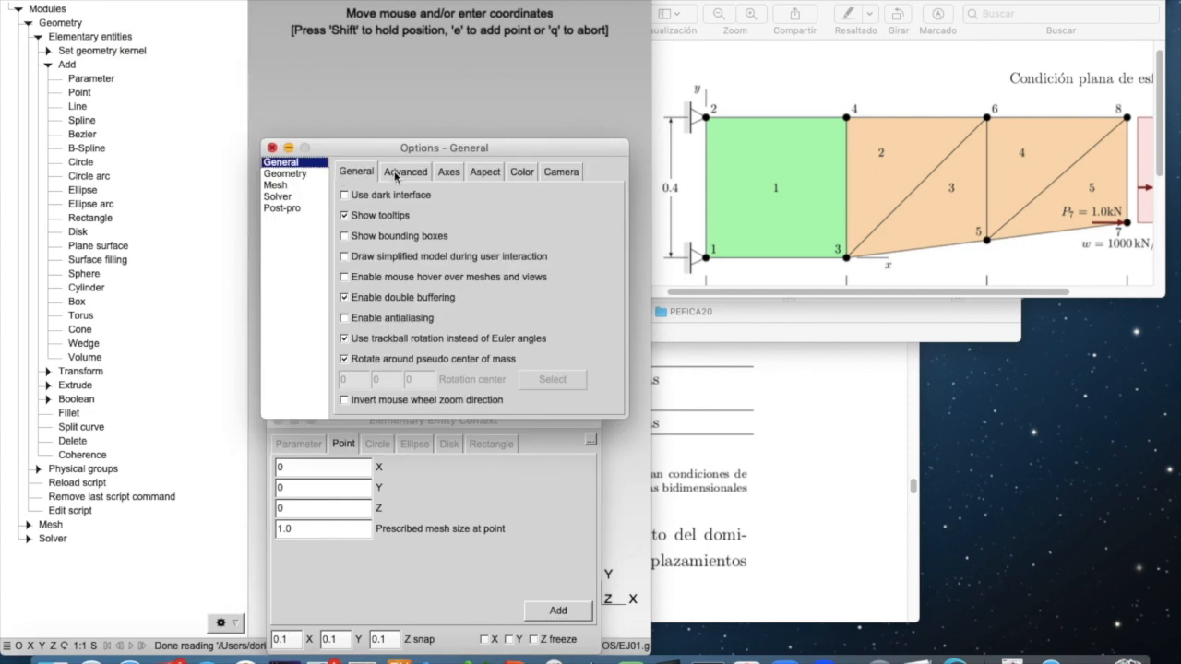
left_click(301, 175)
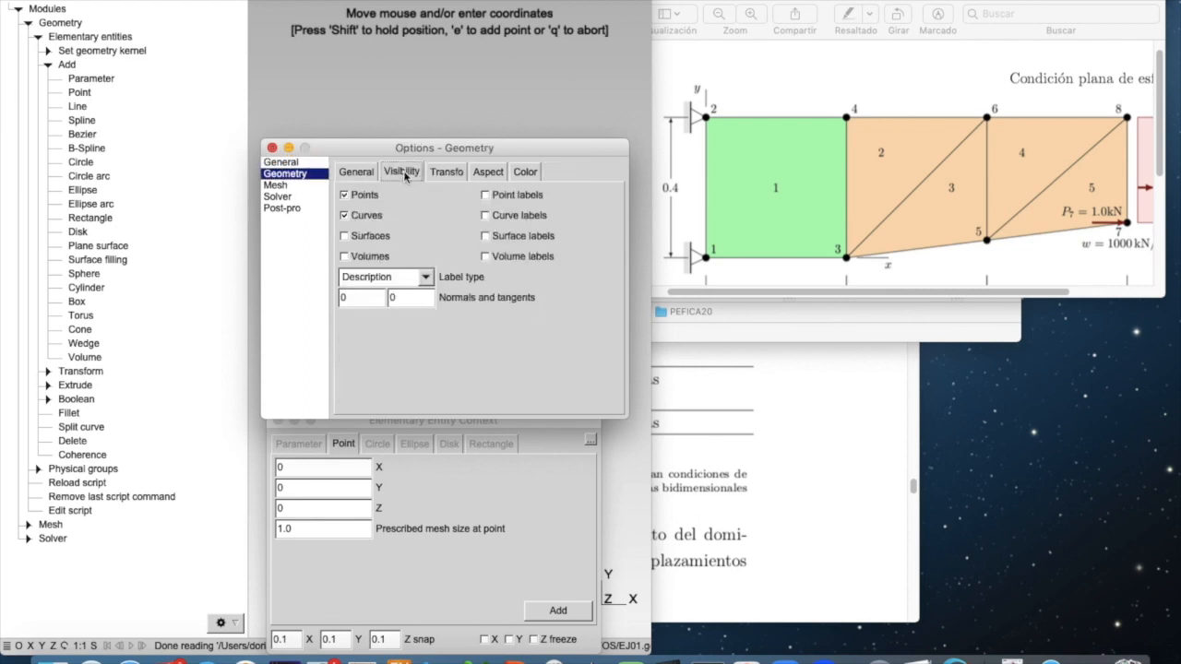
left_click(344, 237)
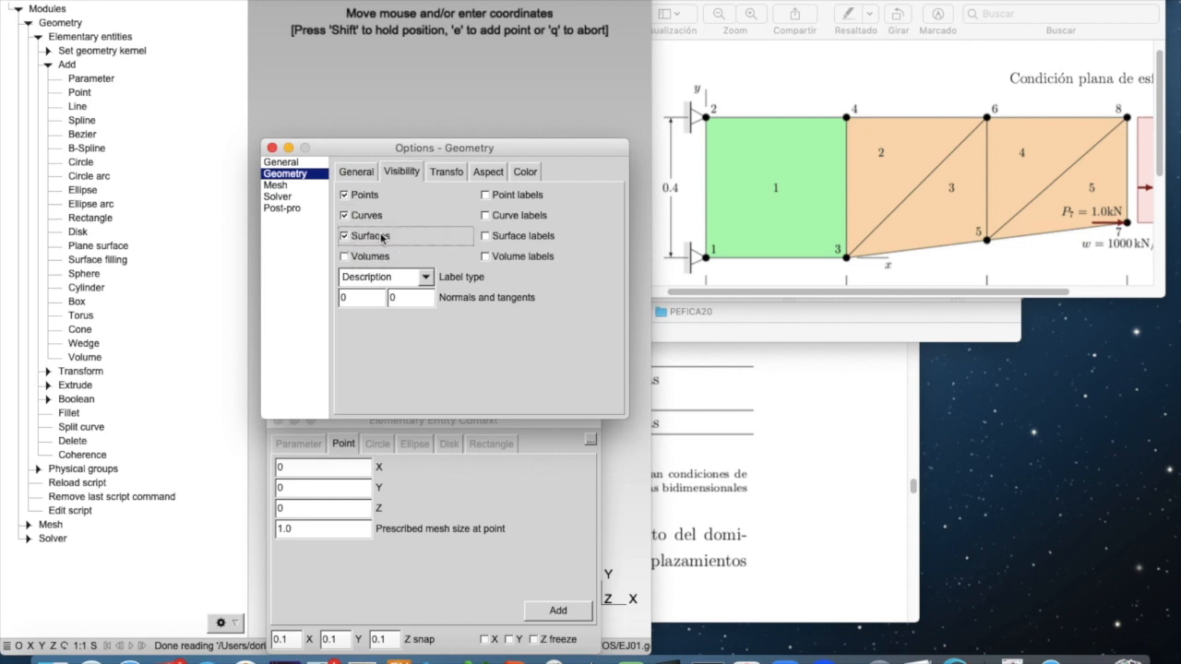
left_click(487, 199)
left_click(487, 215)
left_click(486, 236)
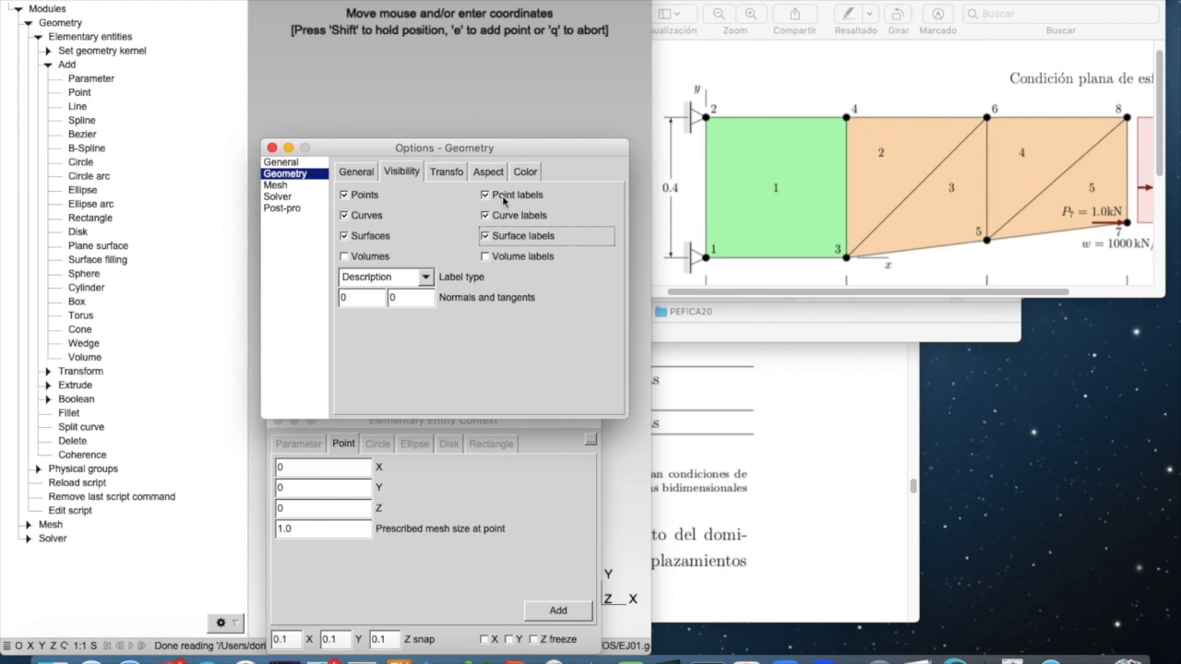
left_click(272, 148)
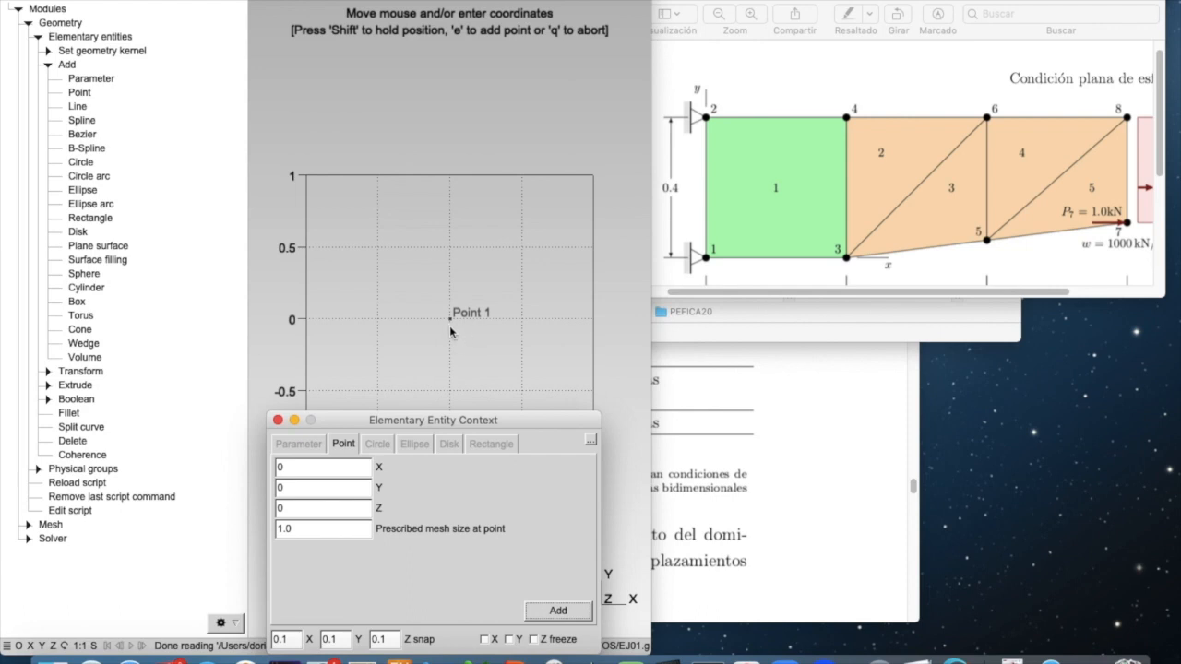
Reposition the point definition dialog so that it sits below the point at the origin.
left_click(474, 422)
left_click_drag(473, 423, 242, 399)
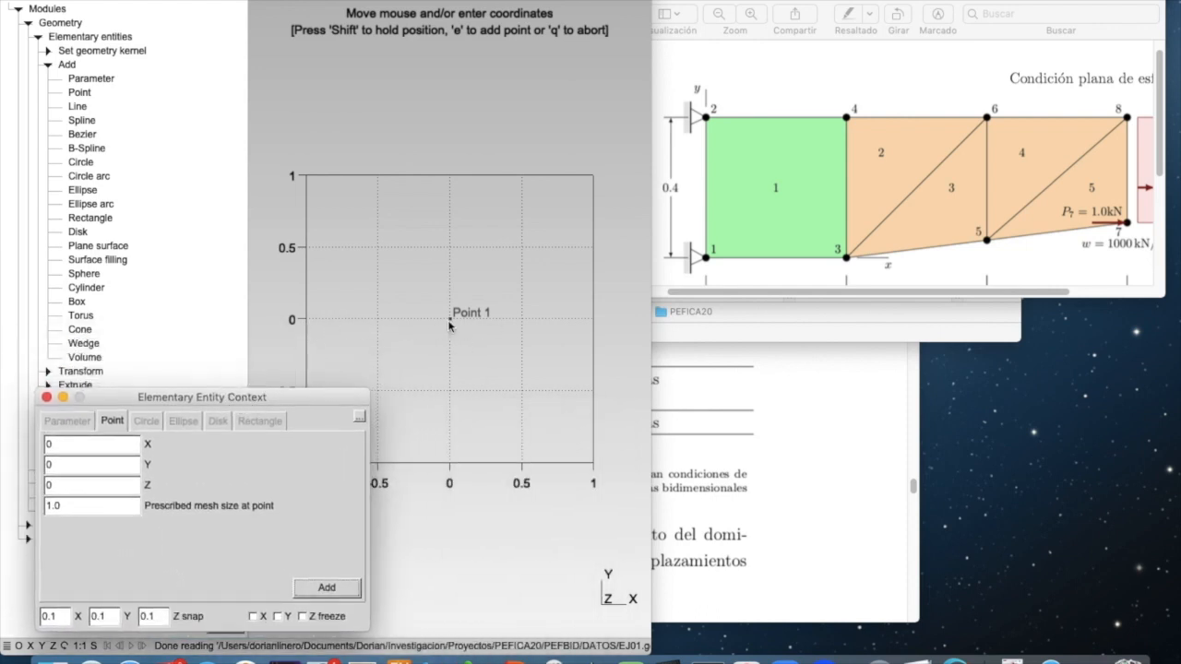
left_click_drag(304, 398, 497, 381)
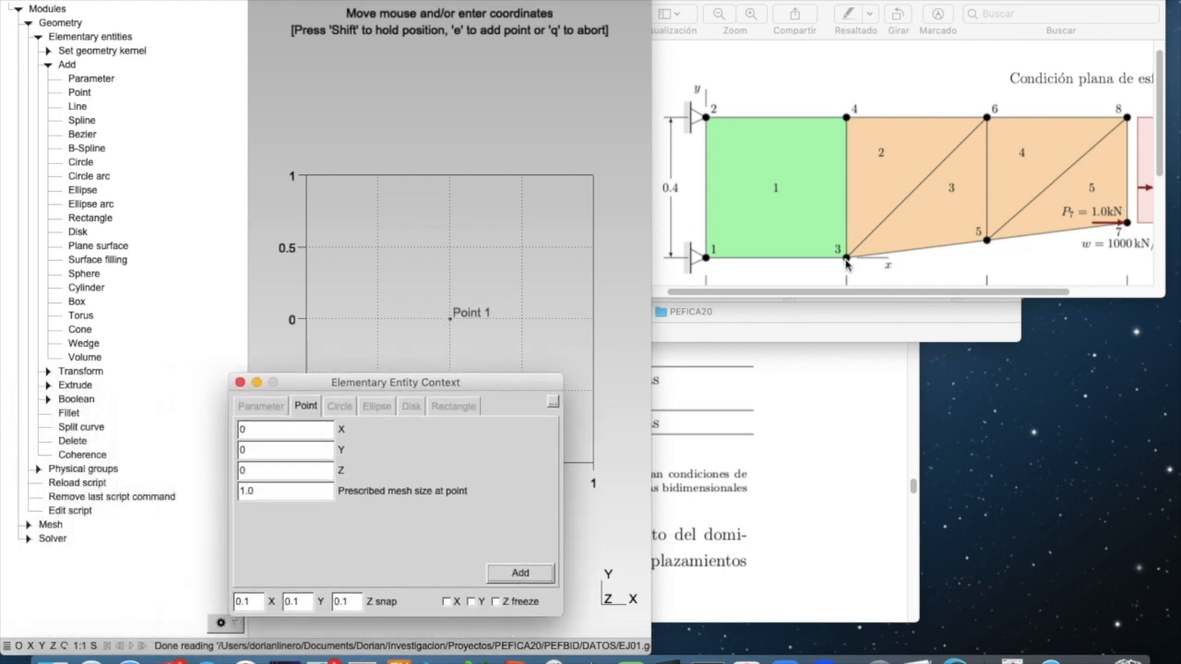
Add a point for node 3 of the PDF diagram at X 0.4, Y 0, Z 0.
scroll(885, 233, "down", 1)
scroll(891, 236, "down", 2)
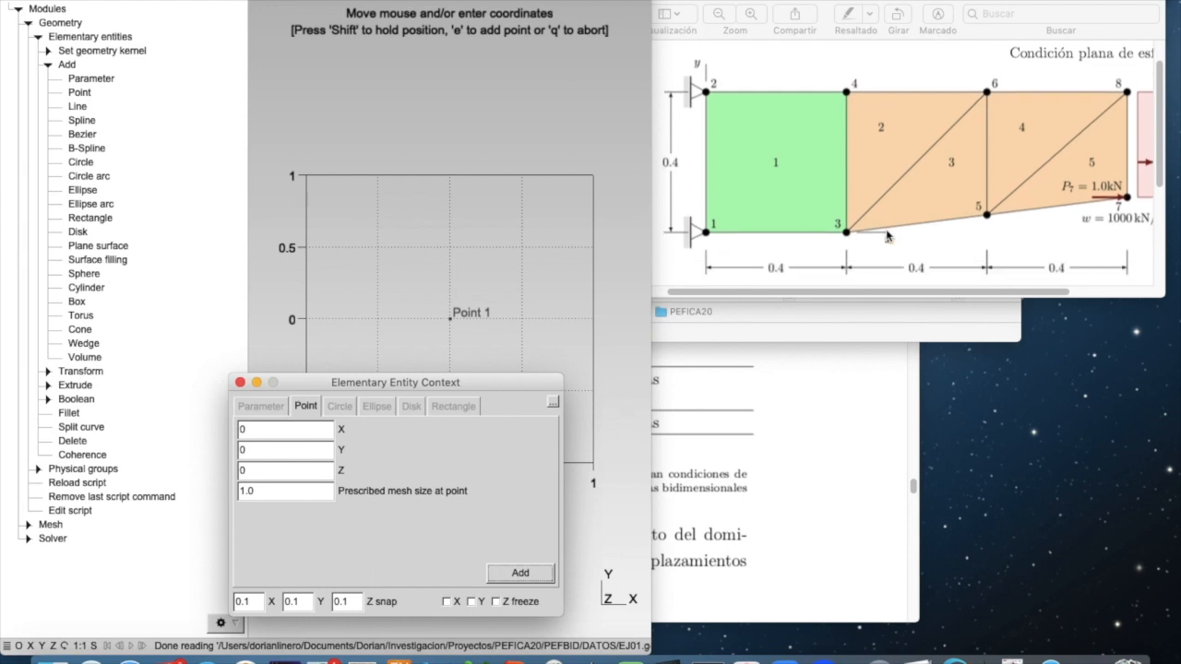
left_click(304, 430)
type(".4")
left_click(266, 452)
left_click(268, 472)
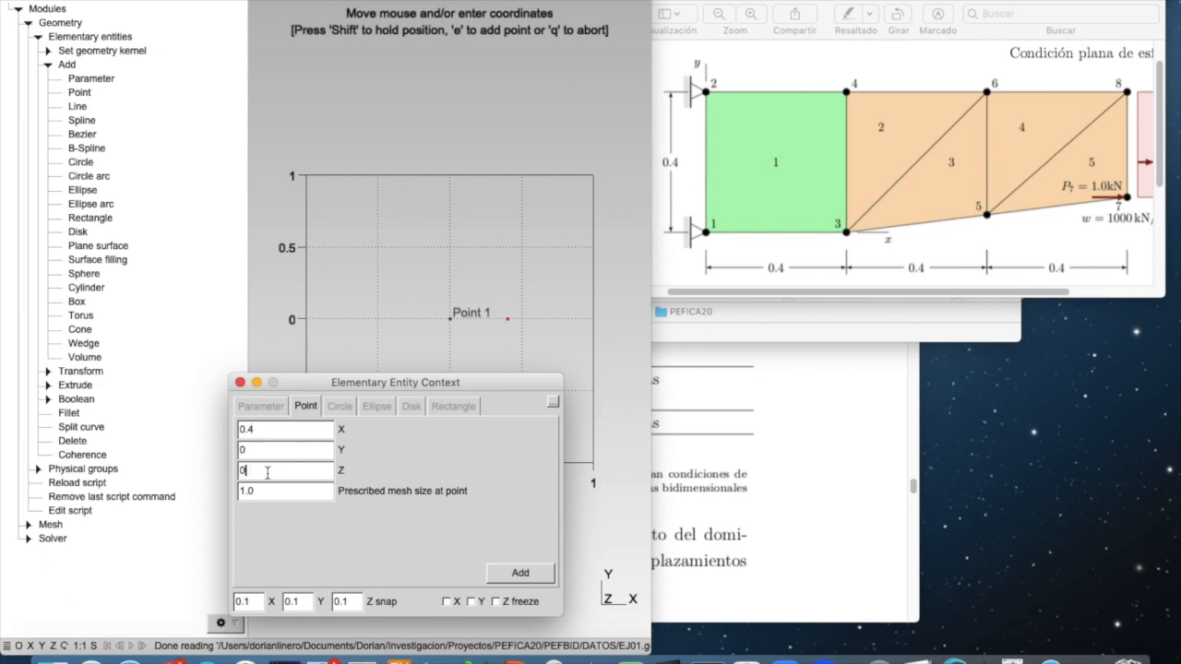
left_click(520, 574)
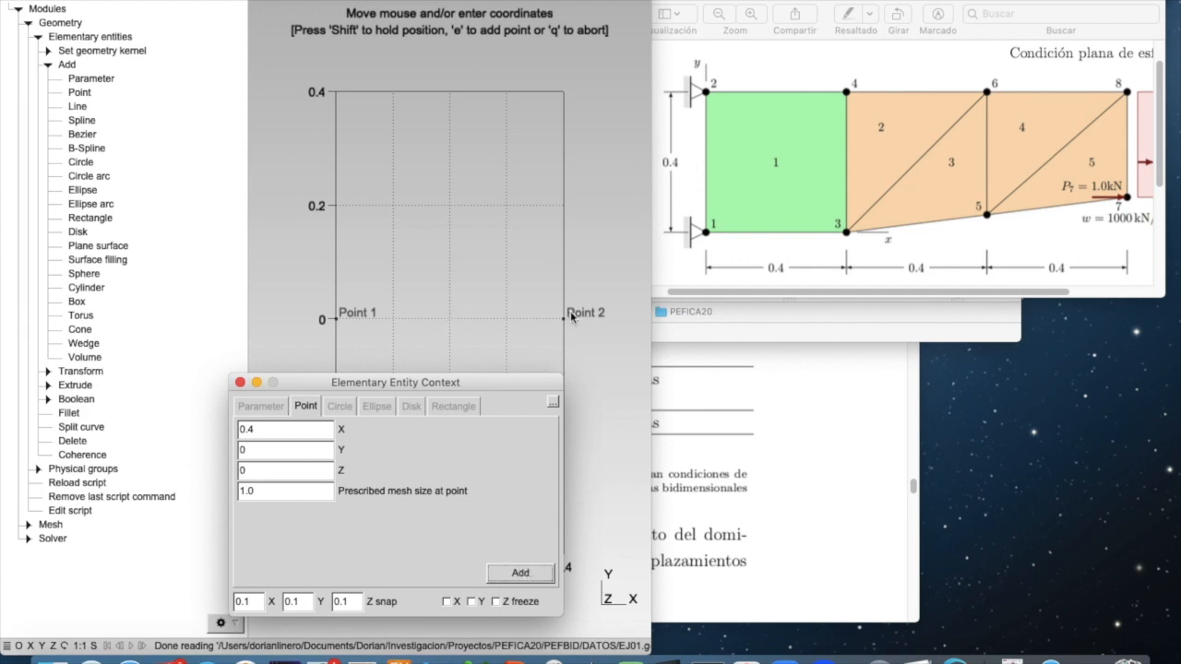
Add a point for node 4 at X 0.4, Y 0.4, Z 0, keeping the point dialog clear of the existing point labels.
mouse_move(491, 382)
left_mouse_down()
mouse_move(220, 361)
mouse_move(489, 367)
left_mouse_up()
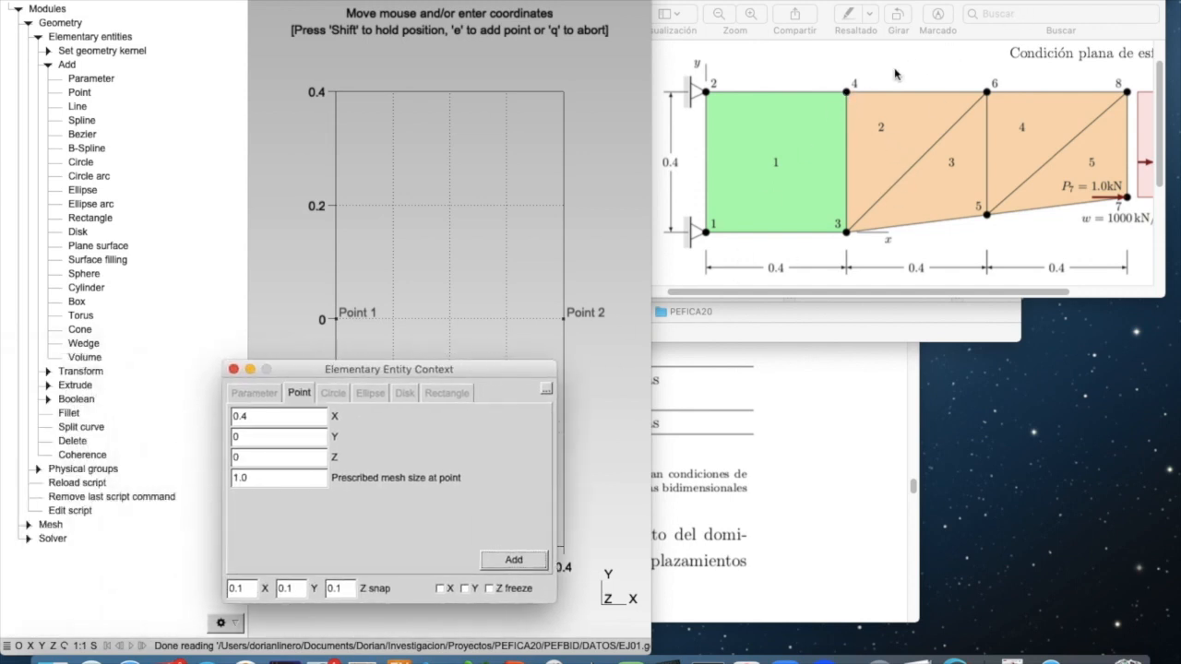
left_click(263, 436)
type(".4")
left_click(510, 561)
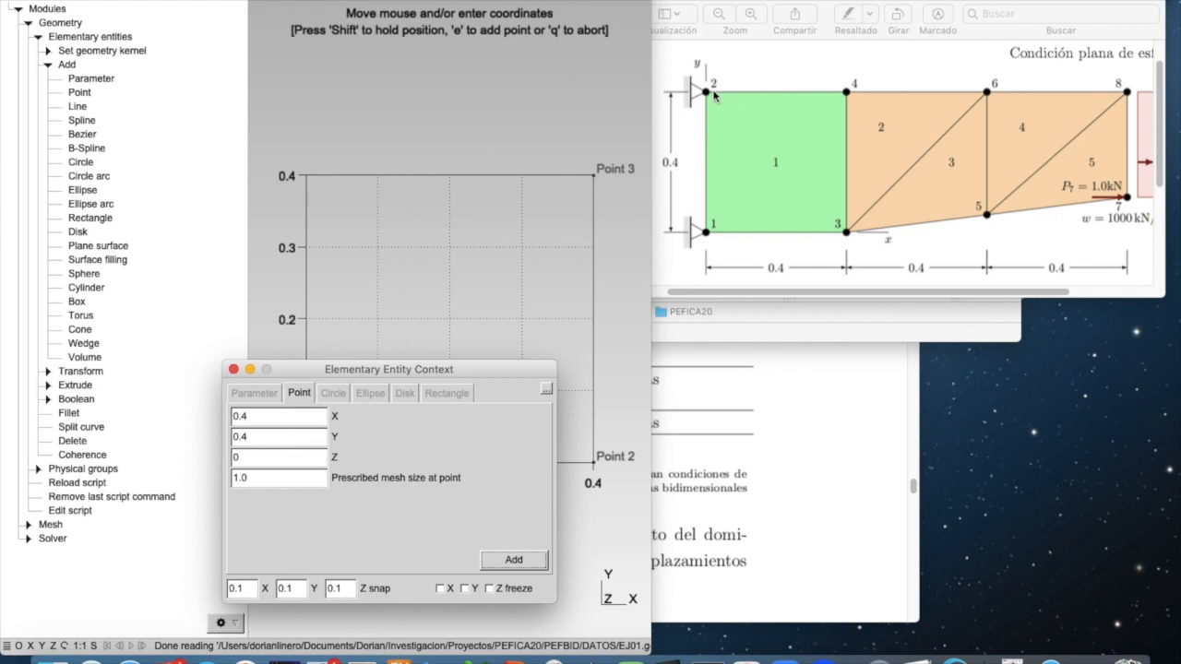
Add a point for node 2 at X 0, Y 0.4, Z 0.
left_click(259, 414)
key("BackSpace")
key("BackSpace")
left_click(513, 559)
Add a point at X 0.4*3, Y 0, Z 0.
left_click(284, 416)
type(".4*3")
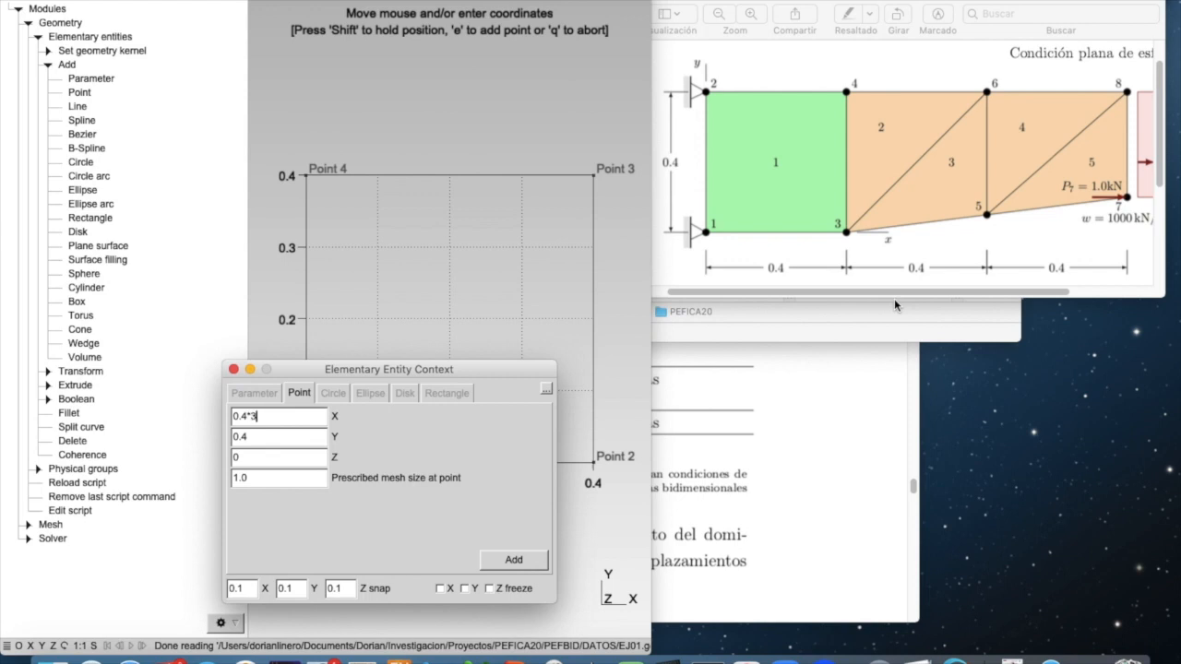
left_click(314, 434)
key("BackSpace")
key("BackSpace")
left_click(512, 559)
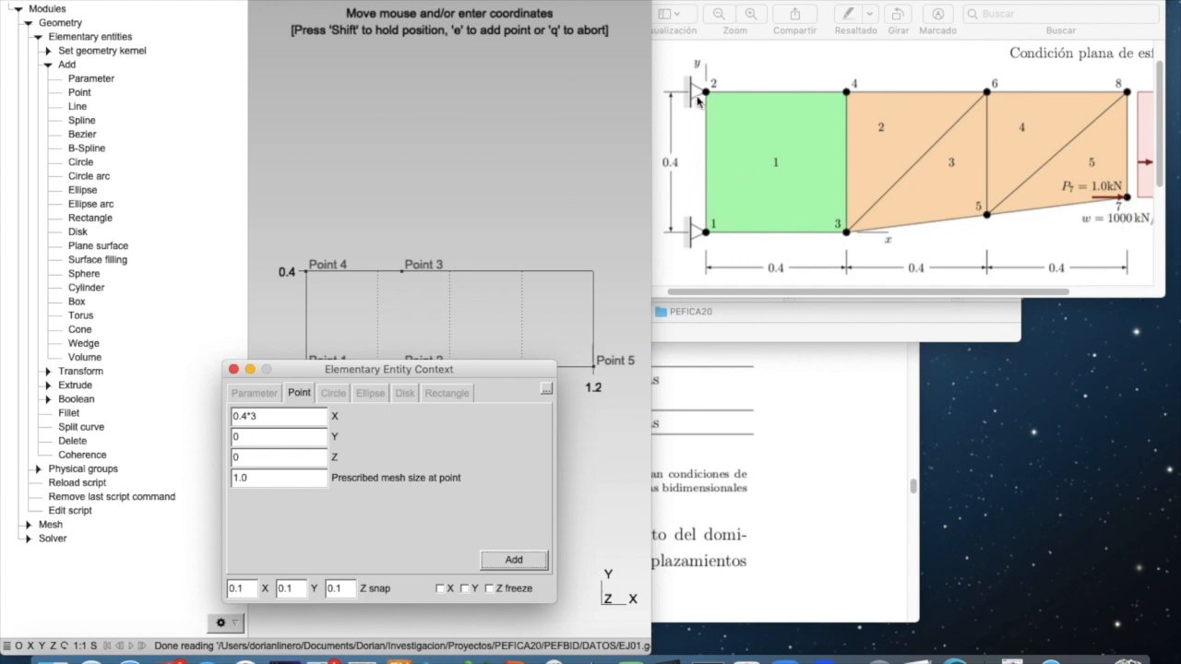
Check the right-edge dimensions in the PDF and remove the last script command, which added the point at X 0.4*3, Y 0.
scroll(1127, 213, "right", 5)
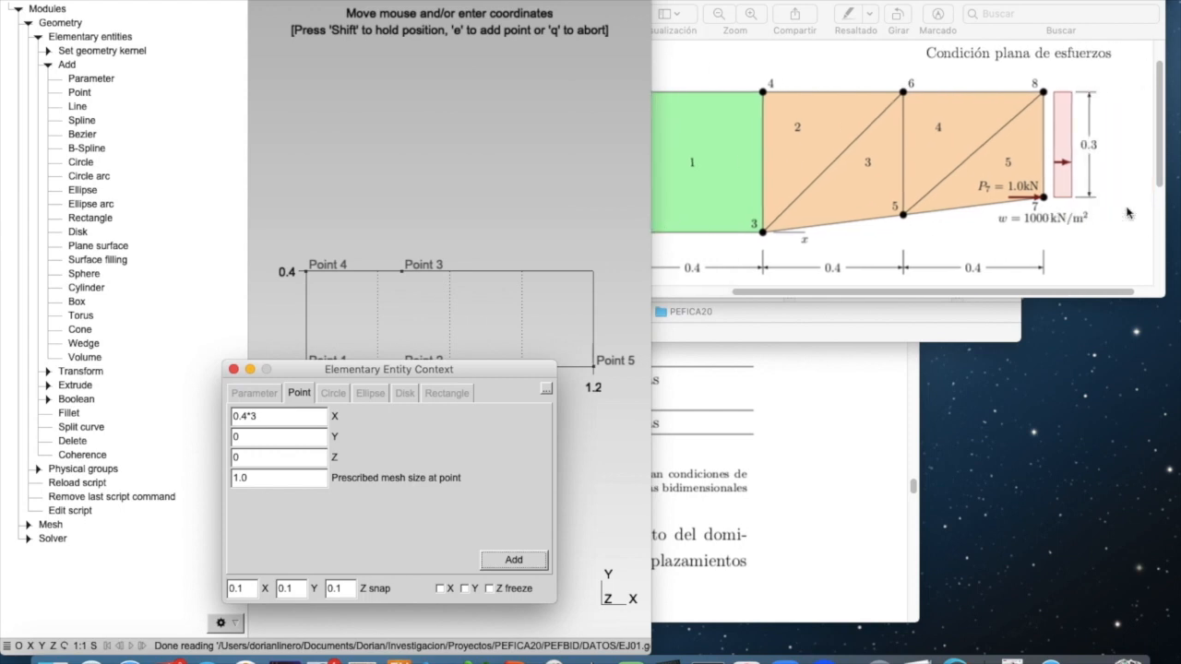
scroll(1127, 213, "left", 5)
scroll(1127, 213, "down", 2)
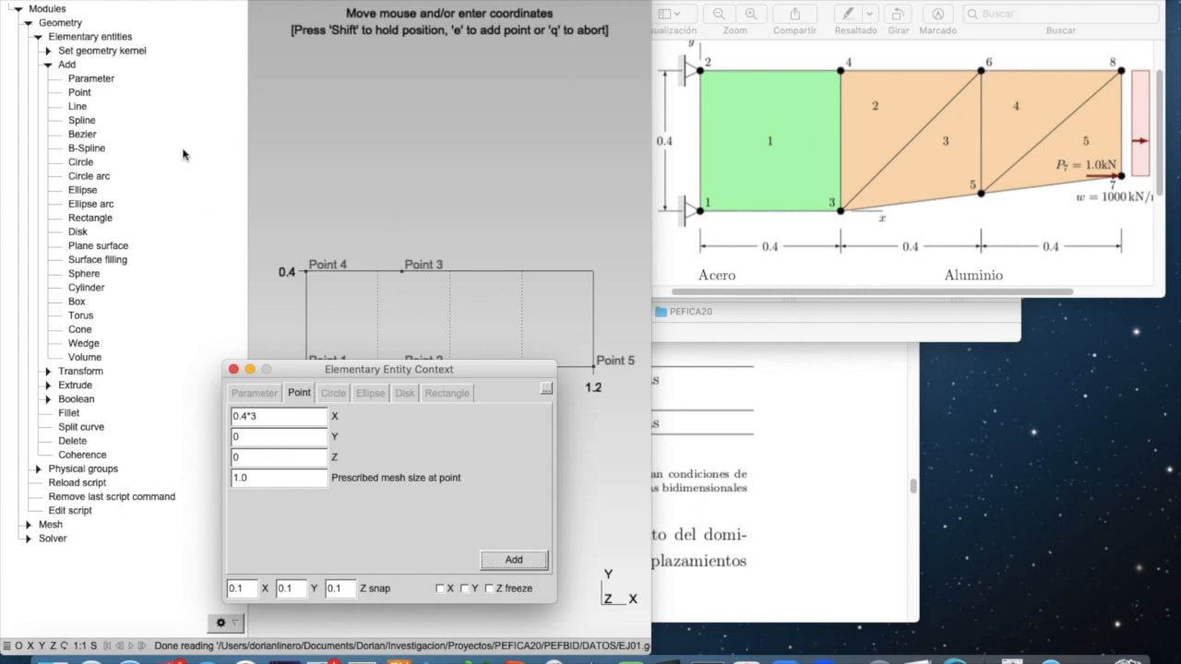
left_click(127, 499)
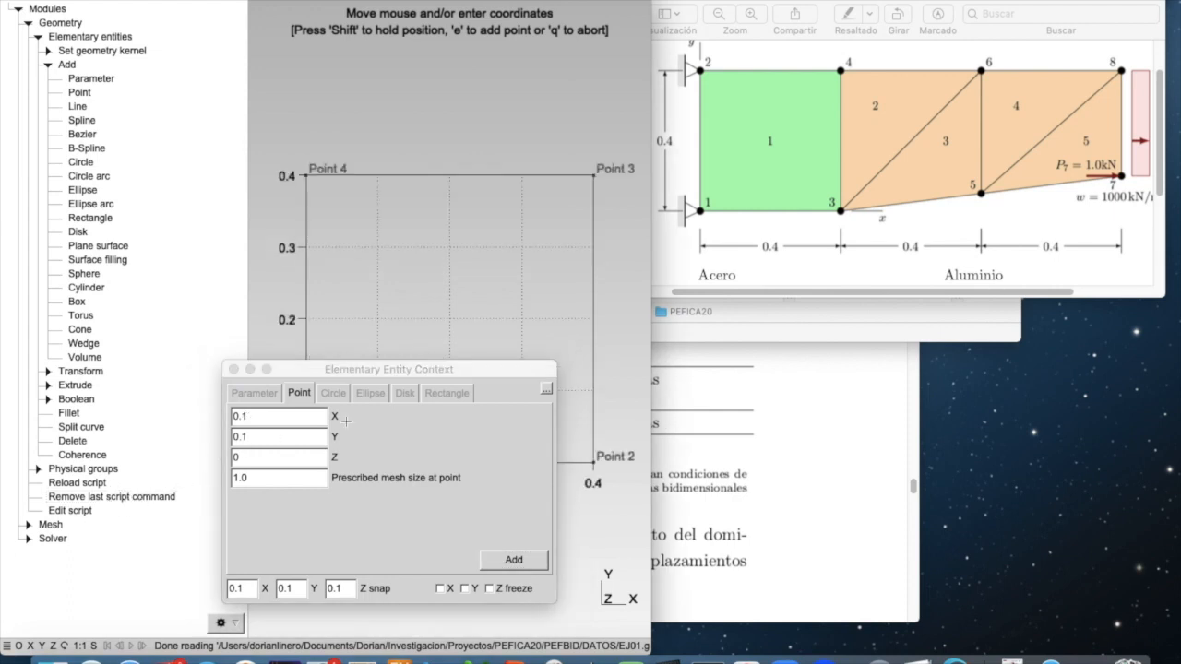
Add a point for node 7 at X 0.4*3, Y 0.4-0.3, Z 0.
left_click(253, 417)
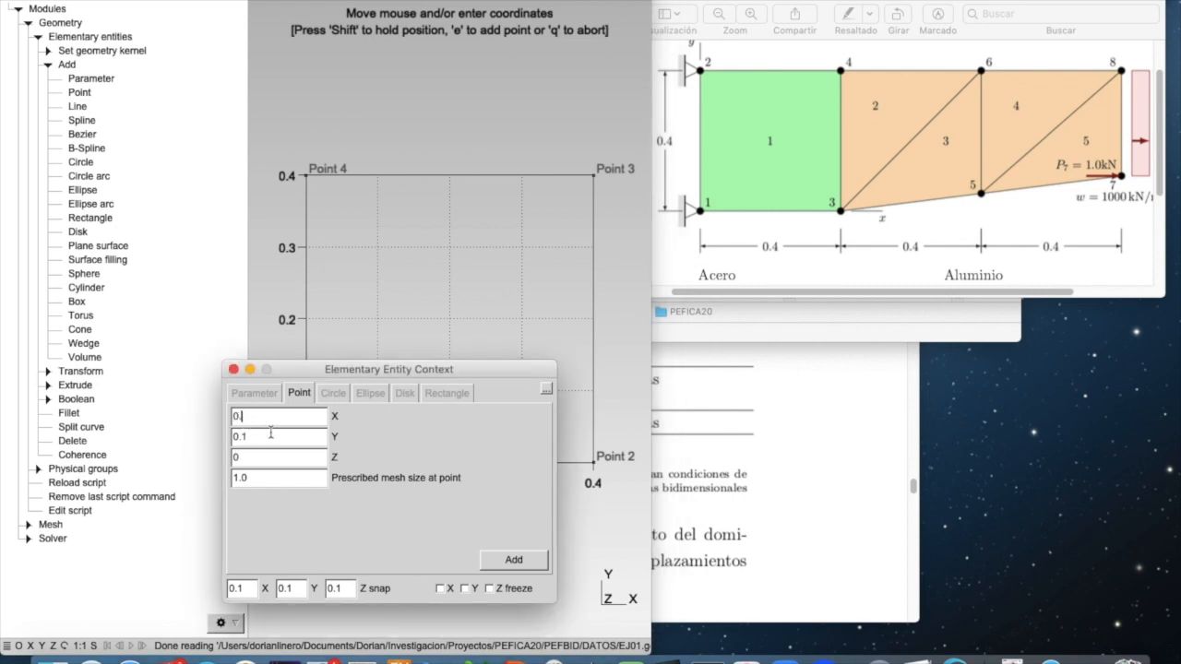
left_click(261, 440)
key("BackSpace")
key("BackSpace")
left_click(517, 561)
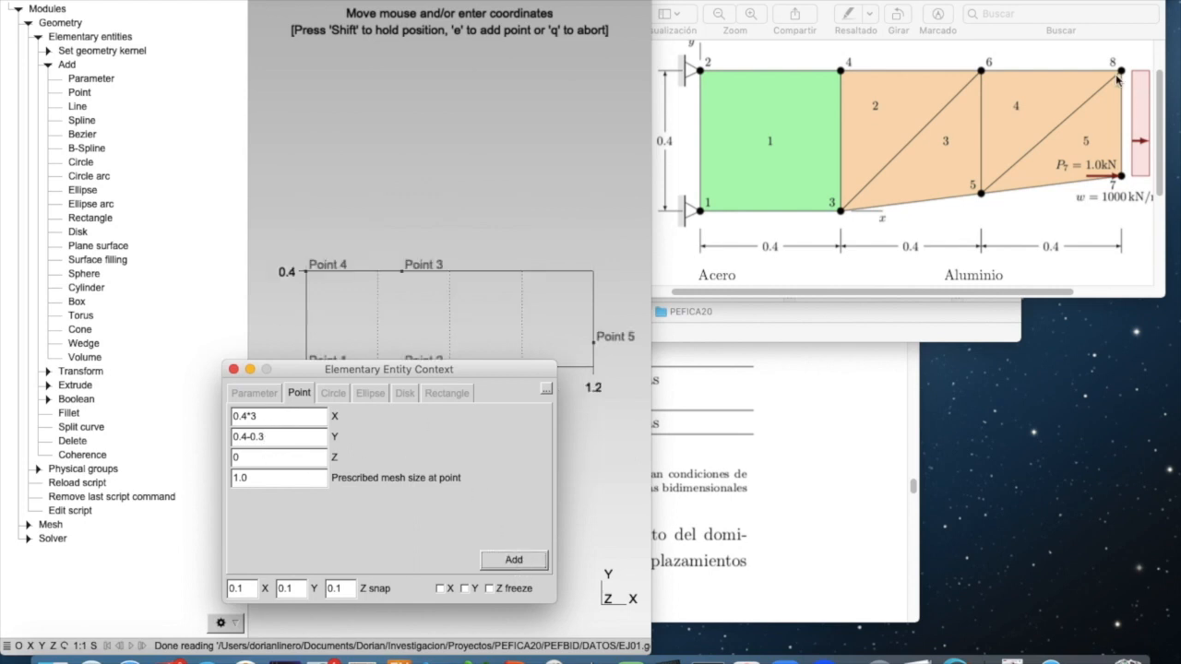
Add a point for node 8 at X 0.4*3, Y 0.4, Z 0 and finish adding points.
left_click(254, 416)
key("BackSpace")
type("3")
left_click(272, 439)
key("BackSpace")
key("BackSpace")
key("BackSpace")
left_click(492, 564)
left_click(233, 369)
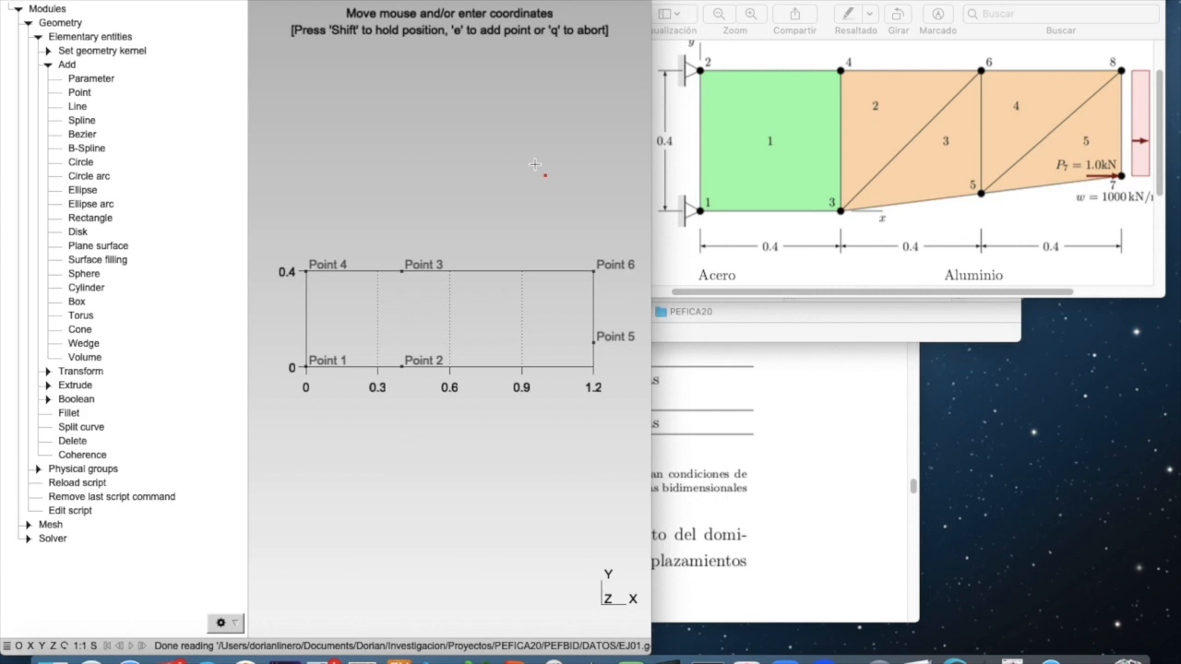
key("q")
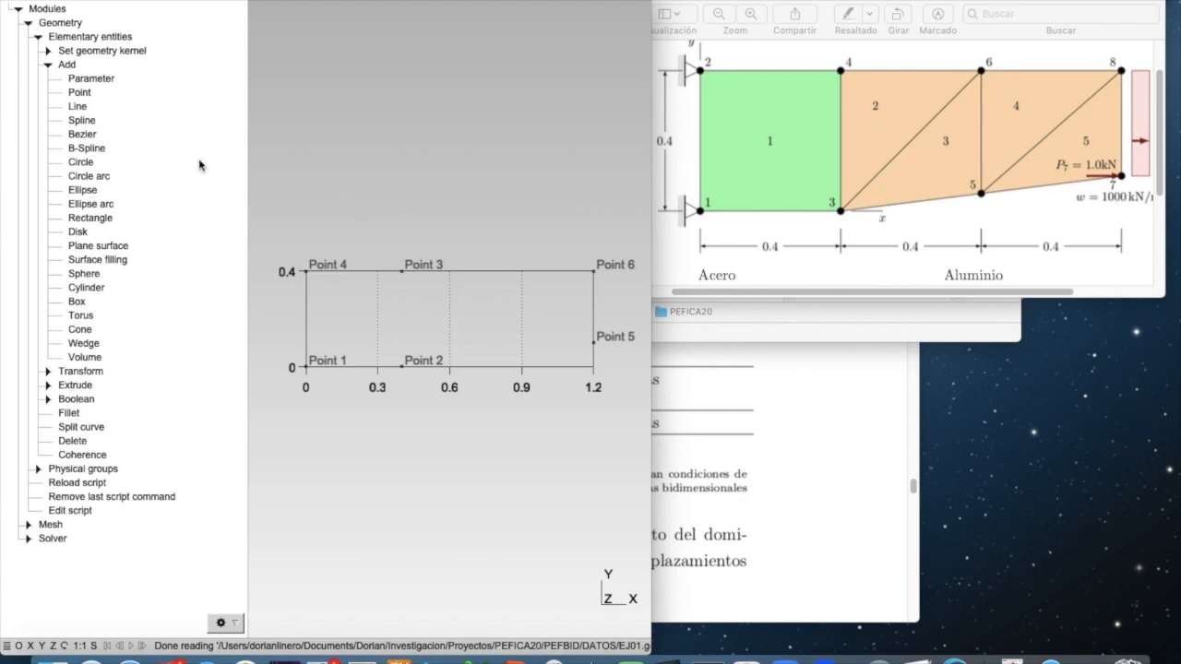
Add a straight line from Point 1 to Point 2 along the base of the square.
left_click(78, 108)
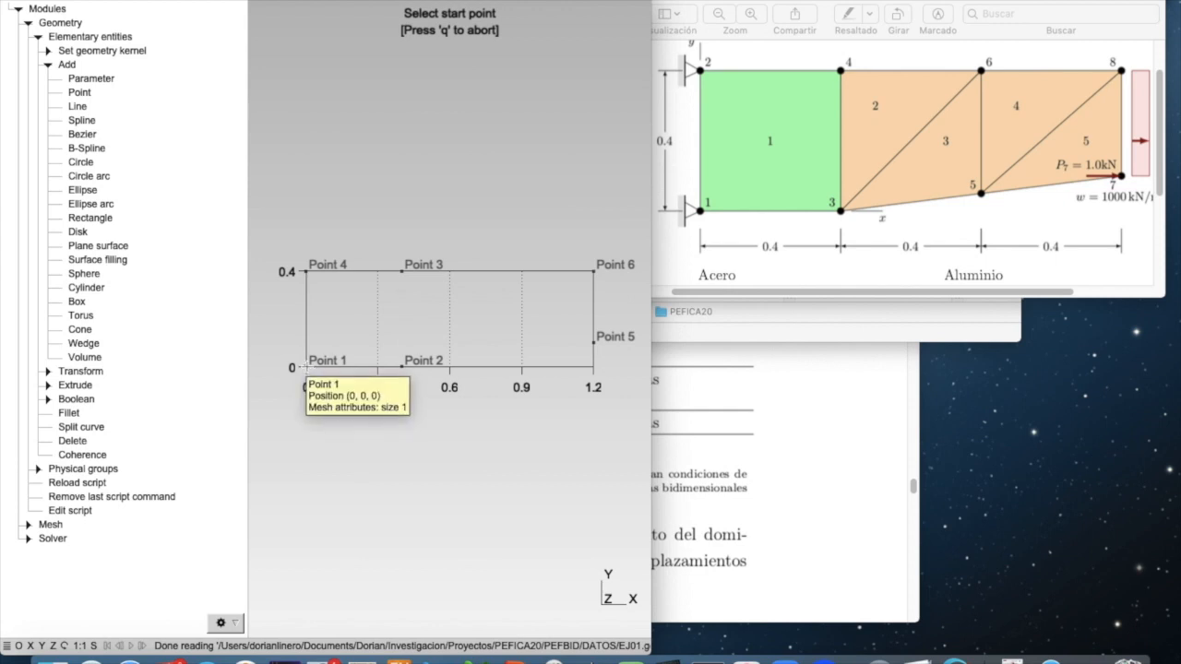
scroll(385, 389, "up", 5)
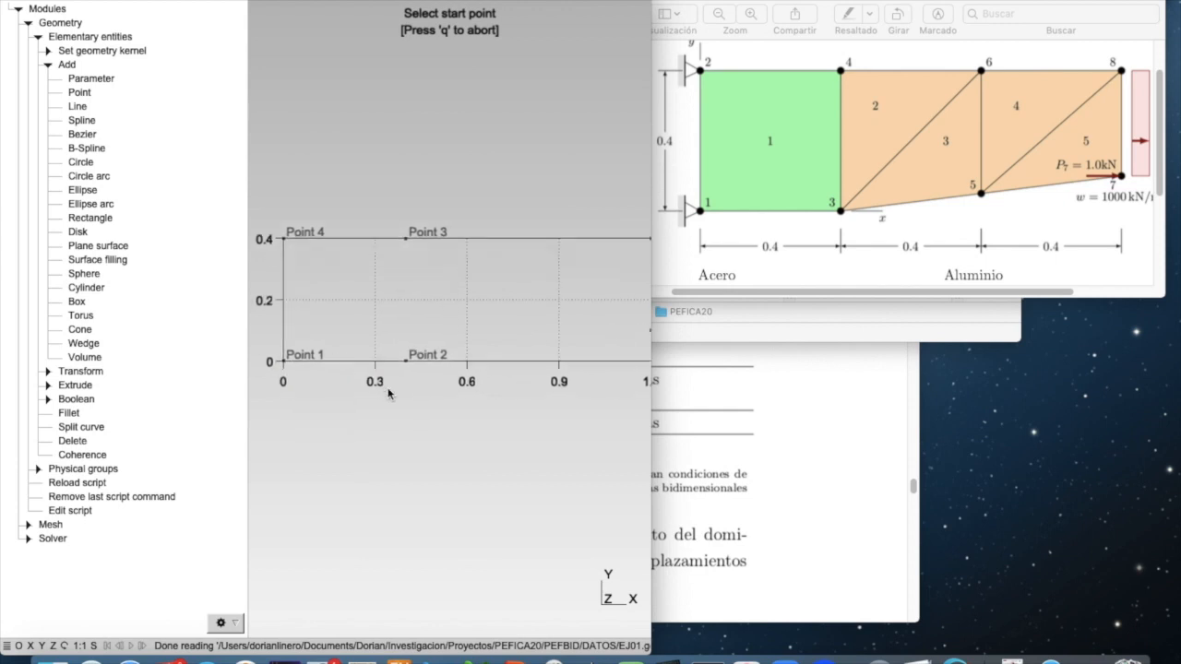
right_click_drag(412, 421, 475, 437)
scroll(420, 440, "up", 3)
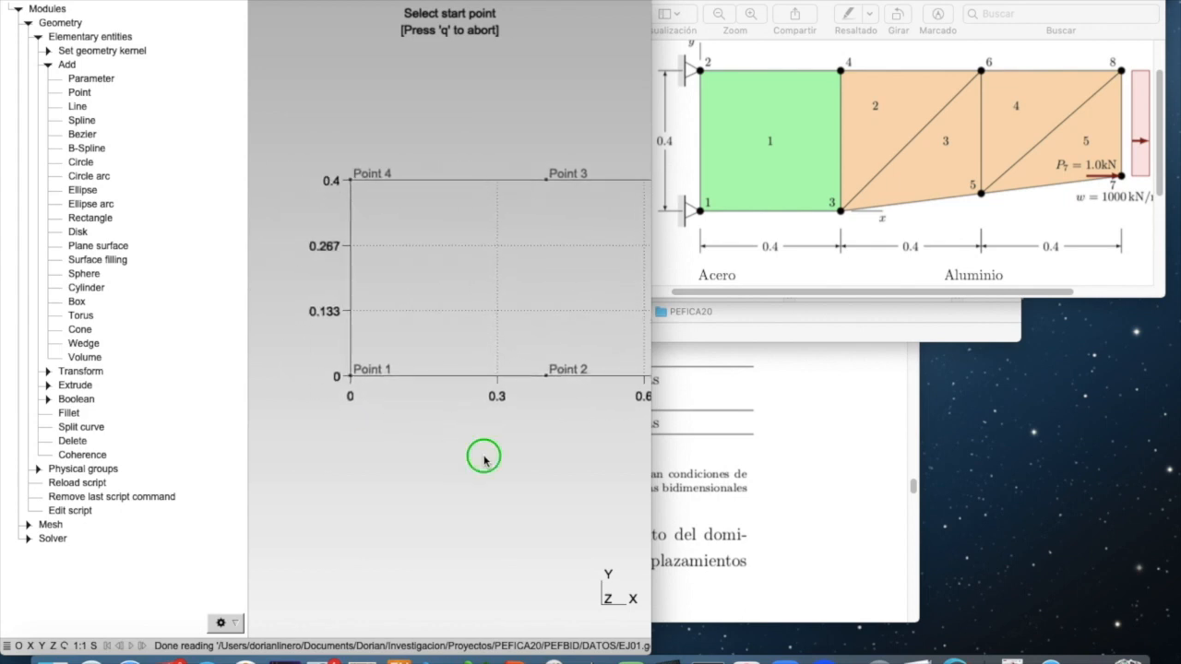
right_click_drag(484, 458, 442, 461)
right_click_drag(510, 332, 527, 290)
scroll(428, 456, "up", 1)
right_click_drag(399, 451, 422, 462)
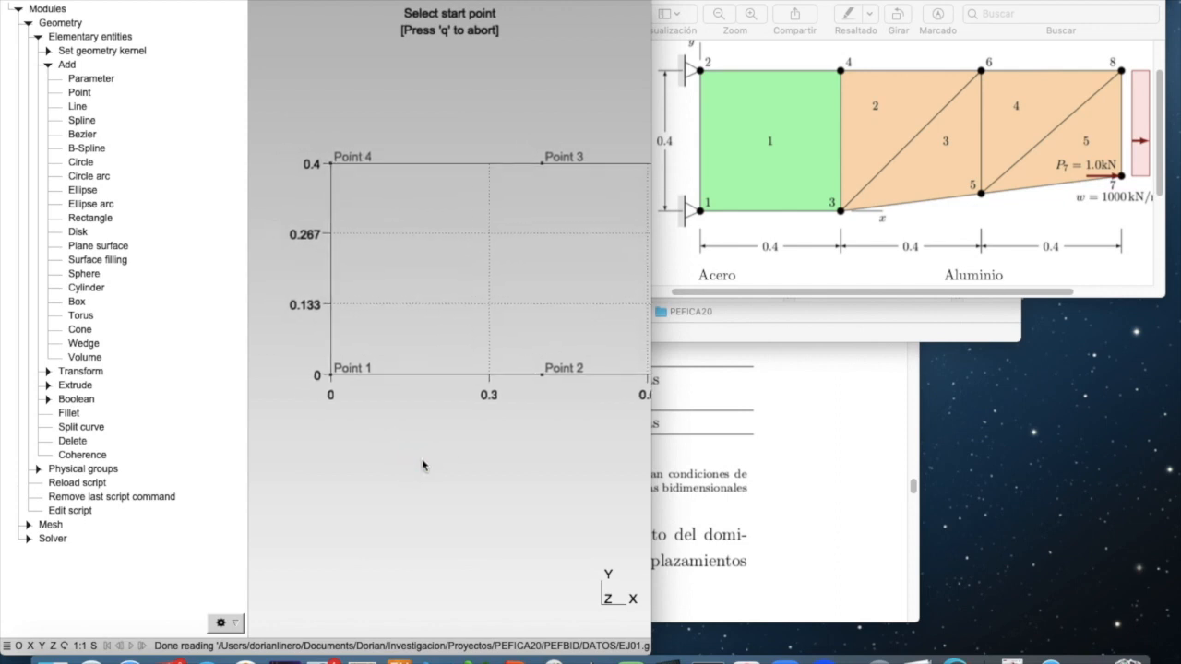
left_click(329, 374)
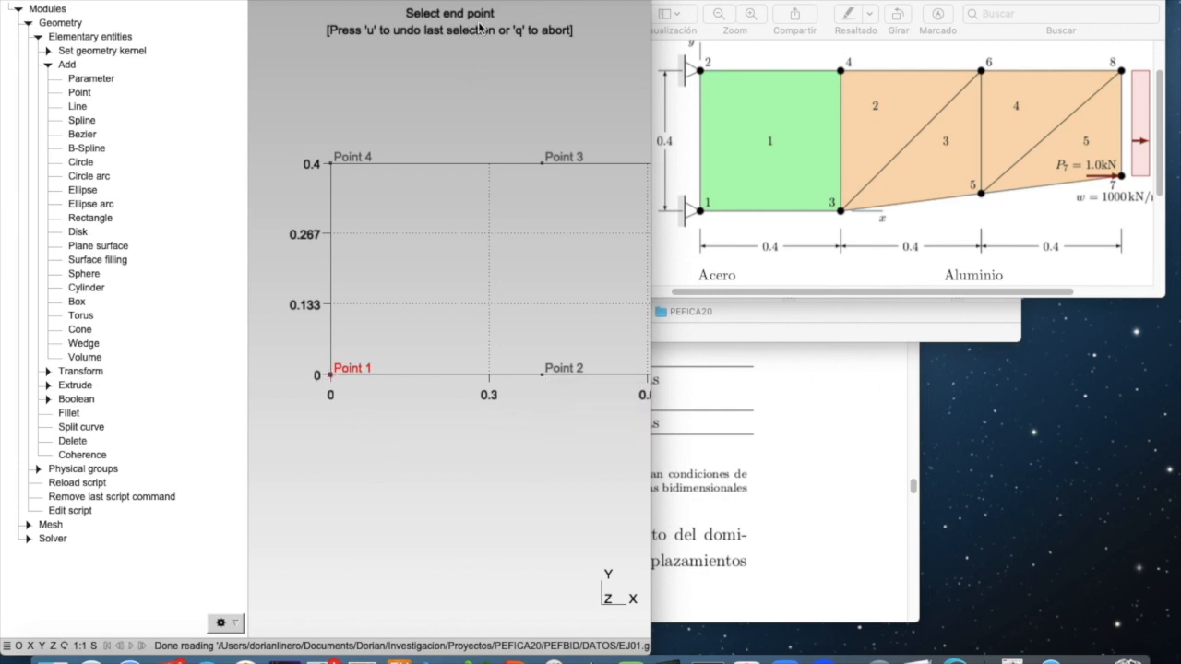
left_click(550, 373)
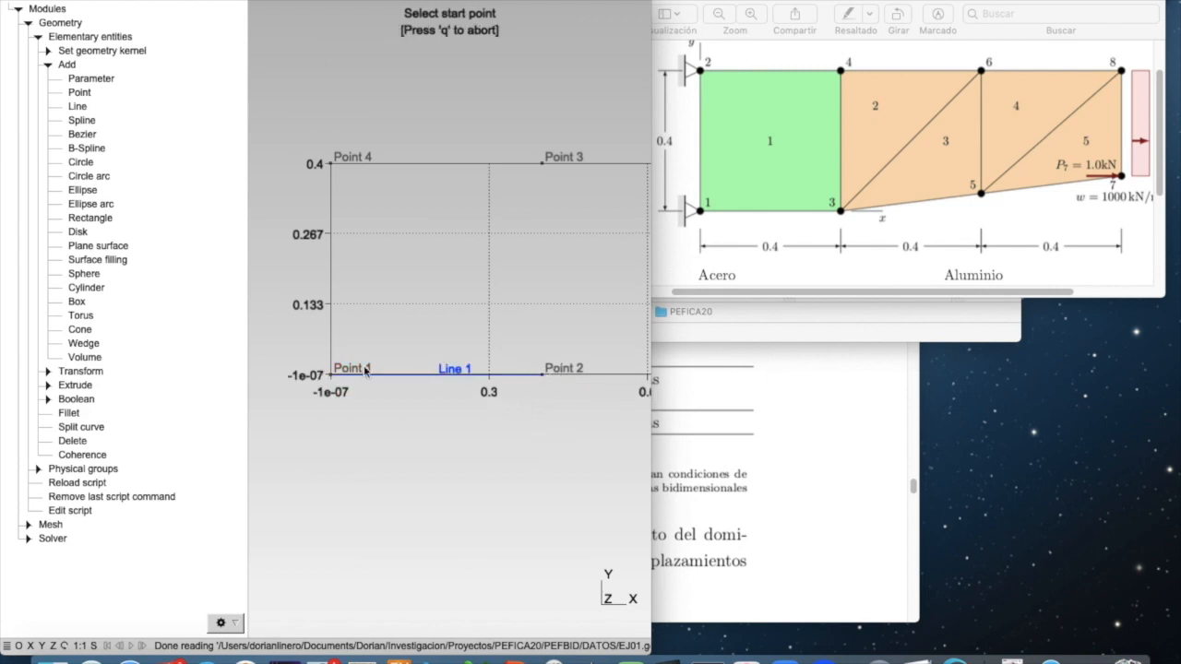
Add lines from Point 2 to Point 3 and from Point 3 to Point 4, and select Point 4 as the next line's start.
left_click(541, 374)
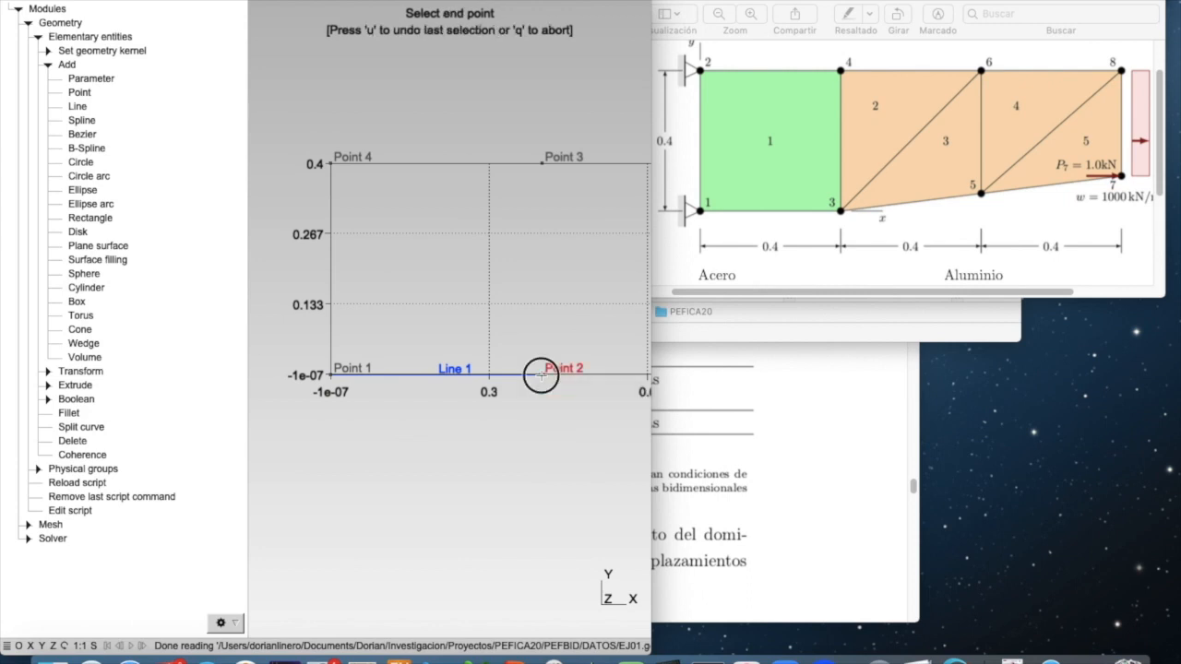
left_click(542, 164)
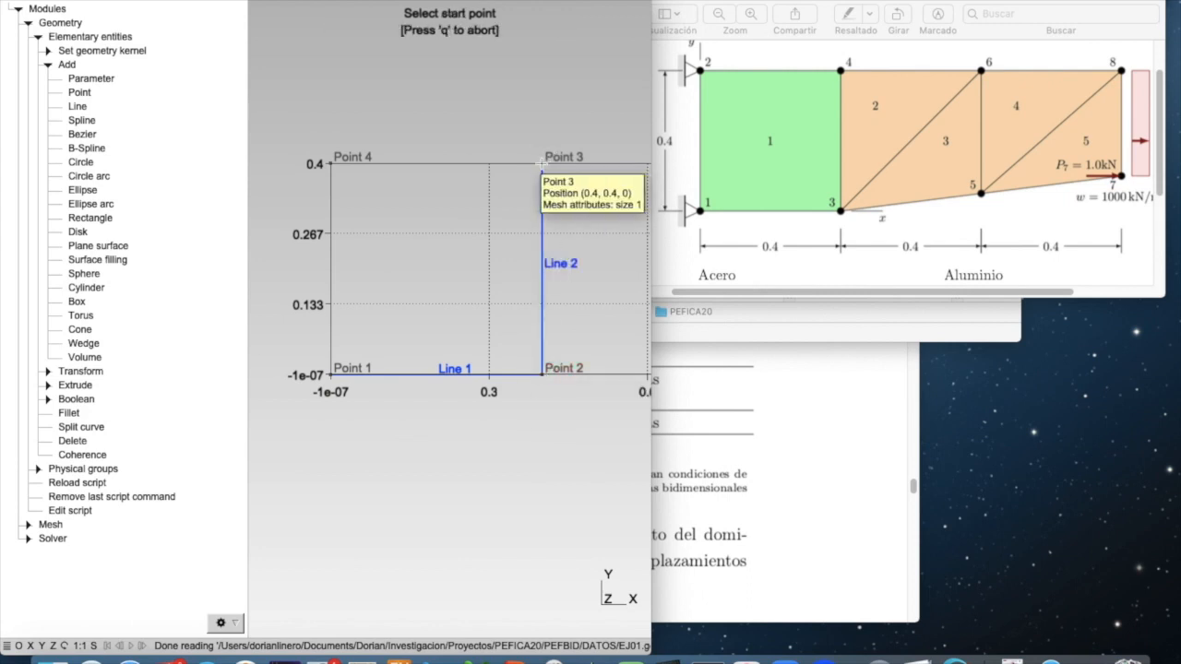
left_click(541, 164)
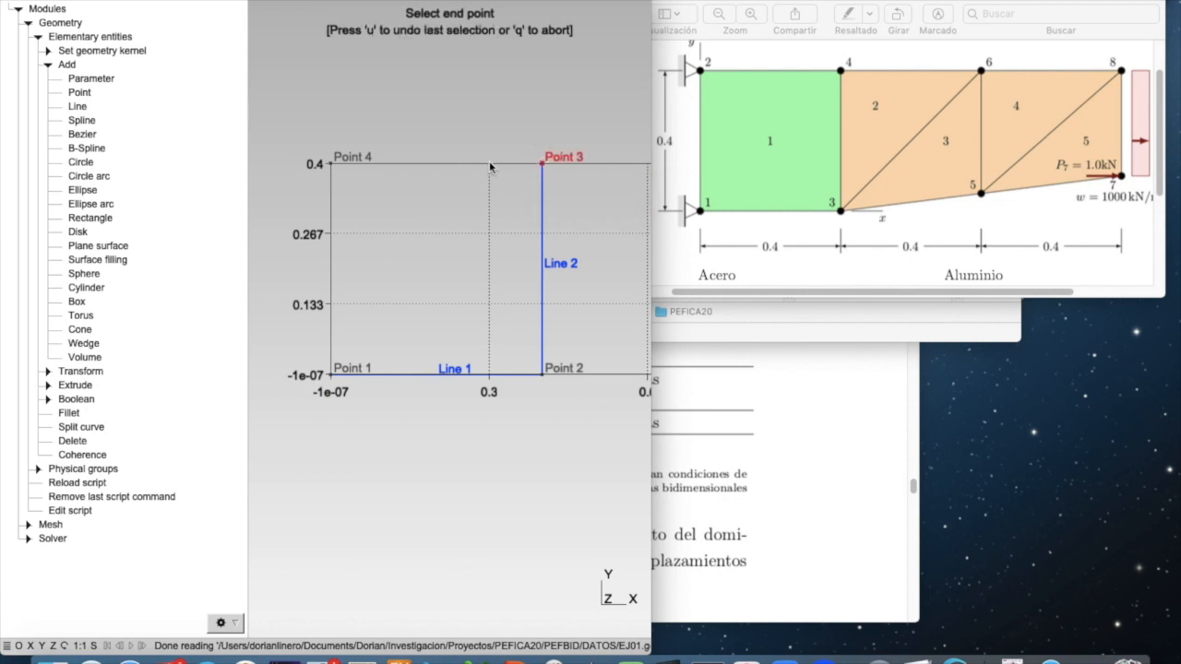
left_click(331, 164)
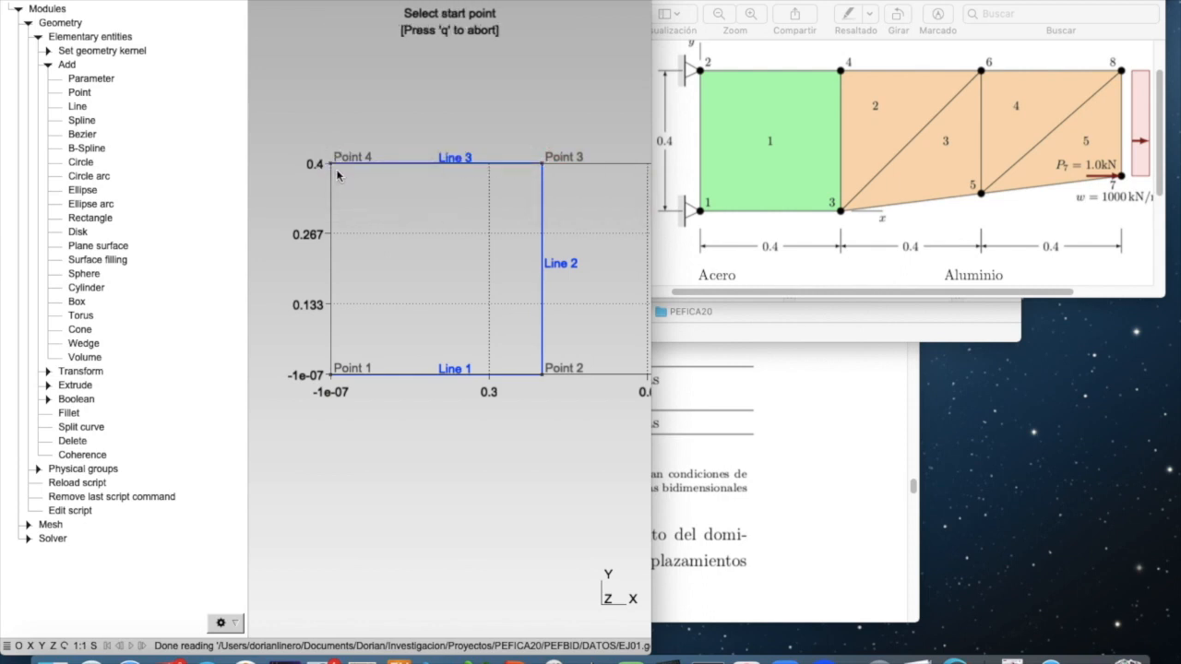
left_click(331, 164)
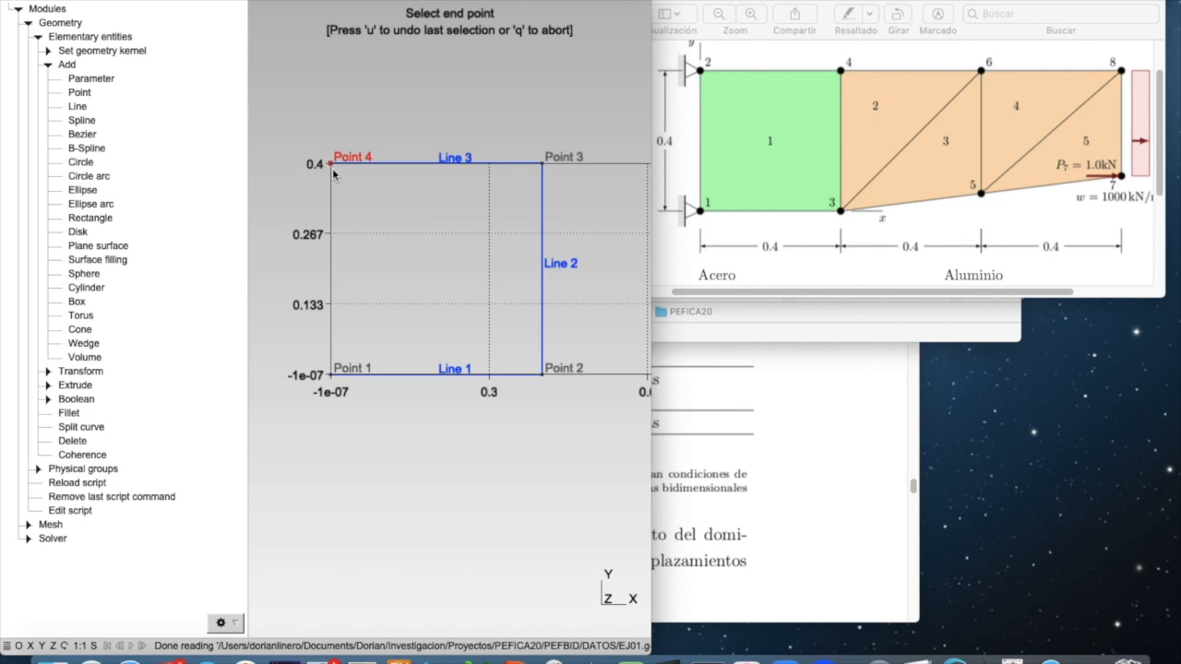
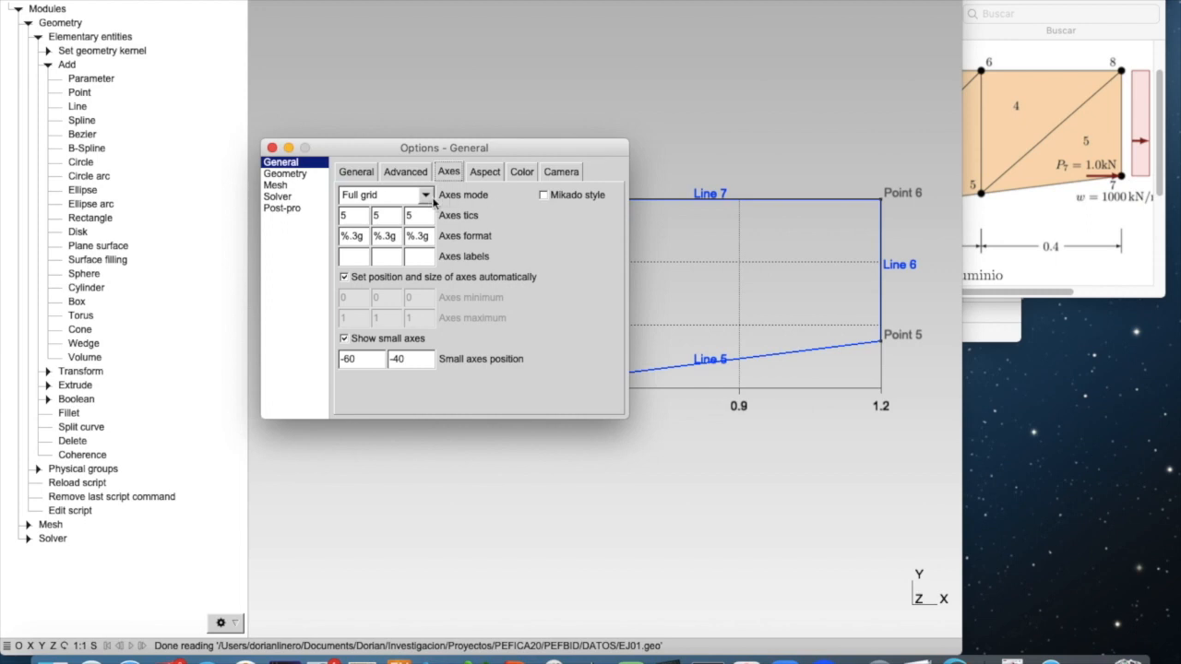
Set the axes mode to None in the general options and close the options.
left_click(430, 200)
left_click(386, 150)
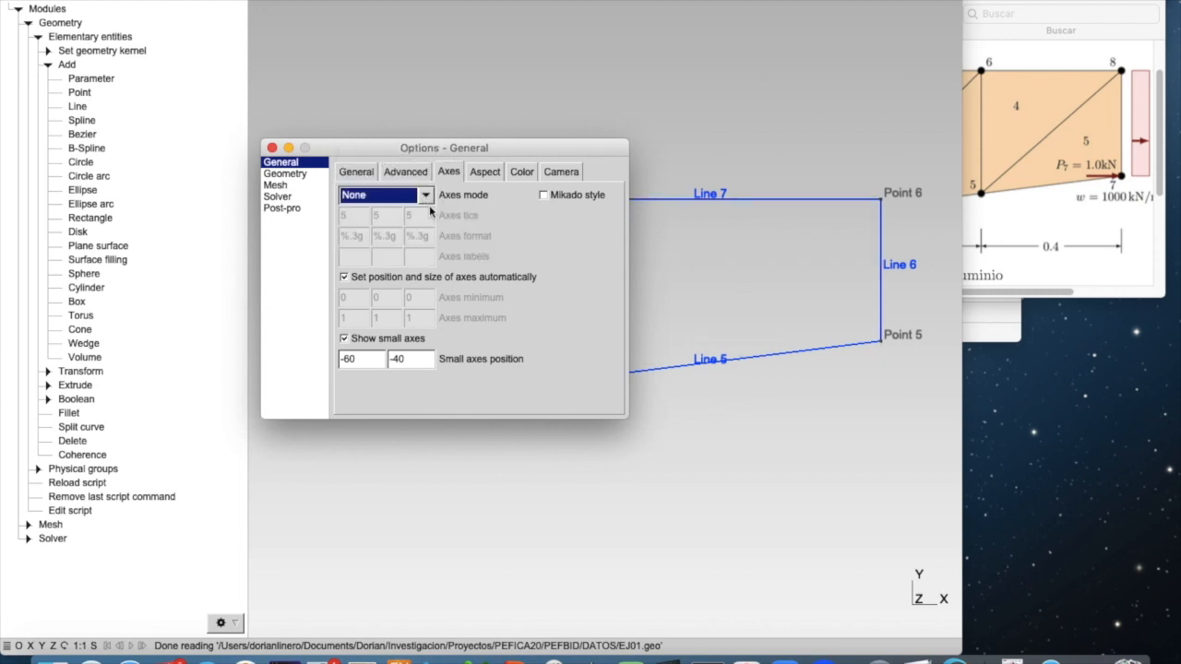
left_click(273, 148)
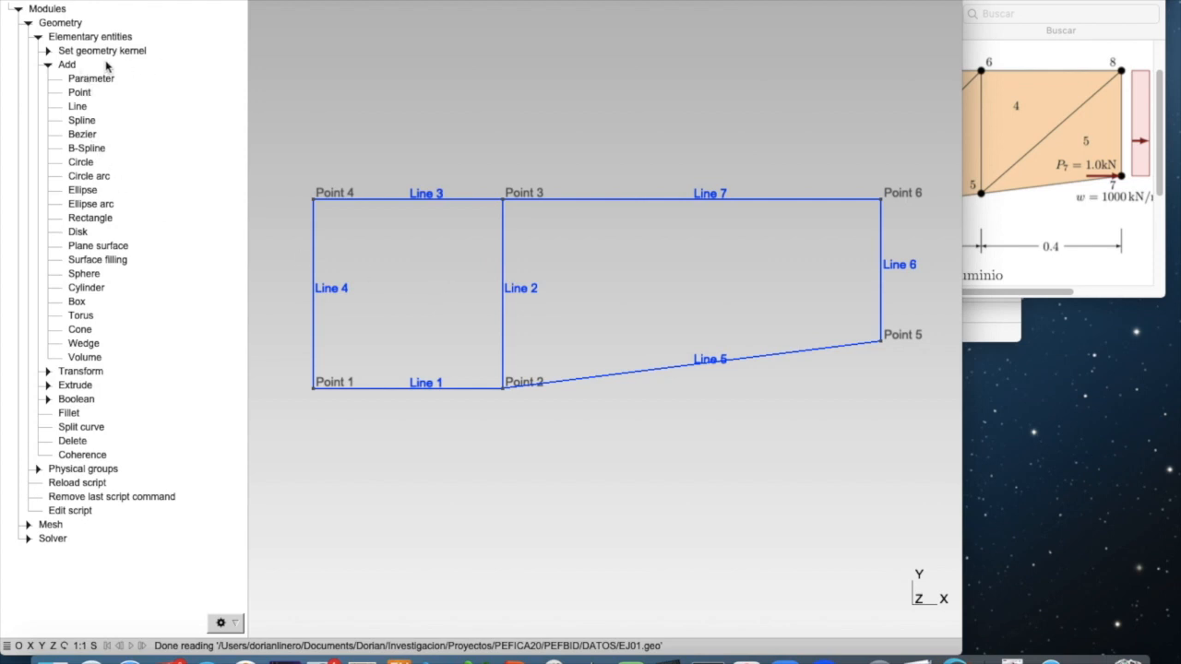
Create a plane surface without holes in the square bounded by Lines 1, 2, 3 and 4.
left_click(105, 247)
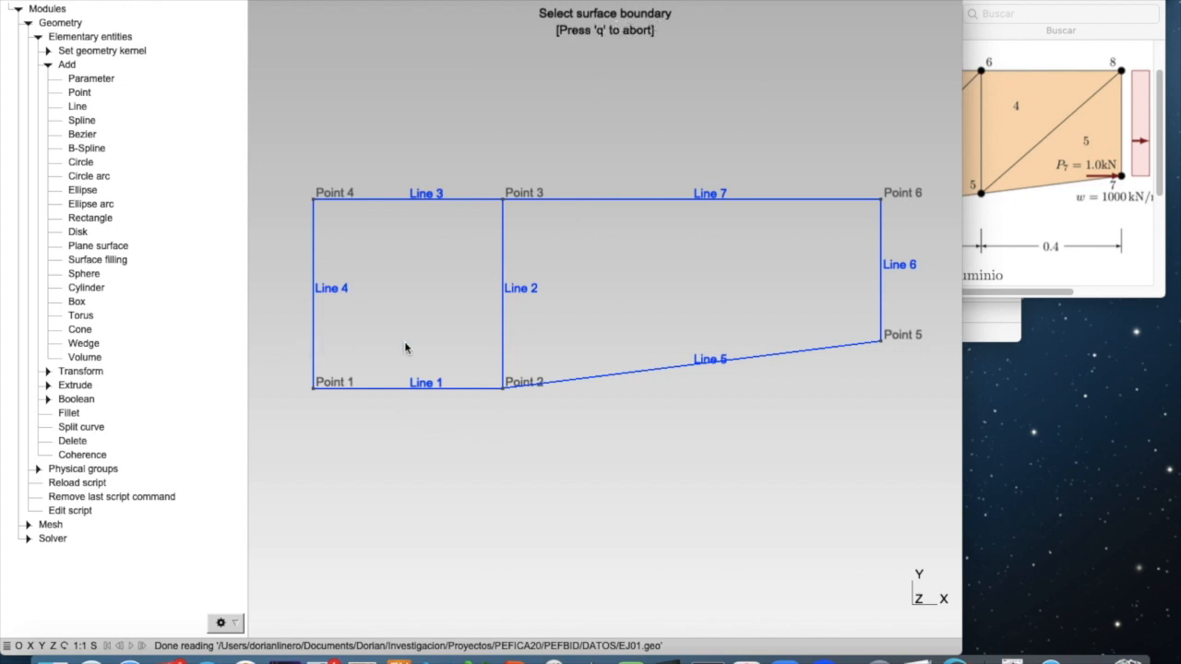
left_click(448, 389)
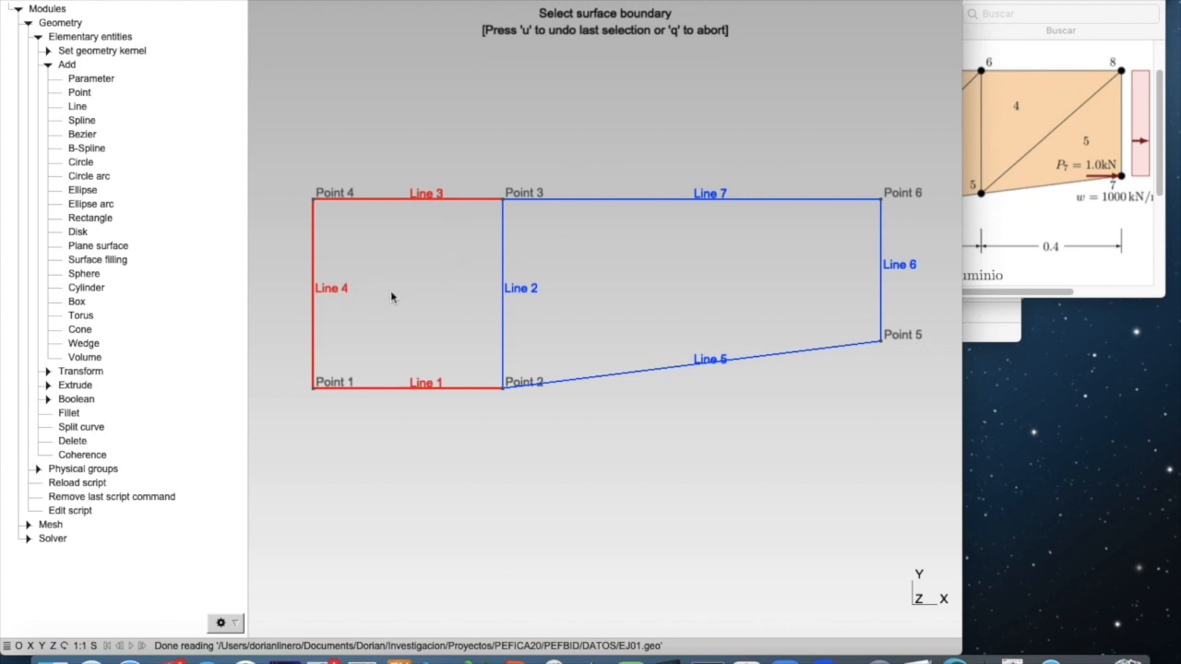
left_click(502, 306)
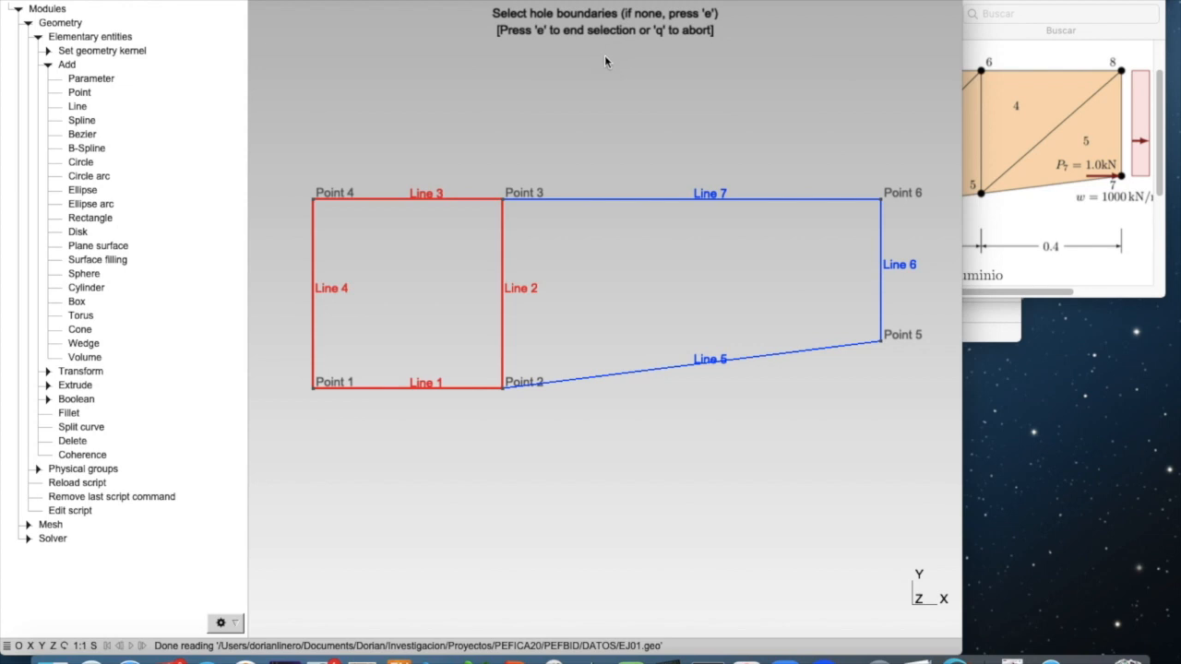
key("e")
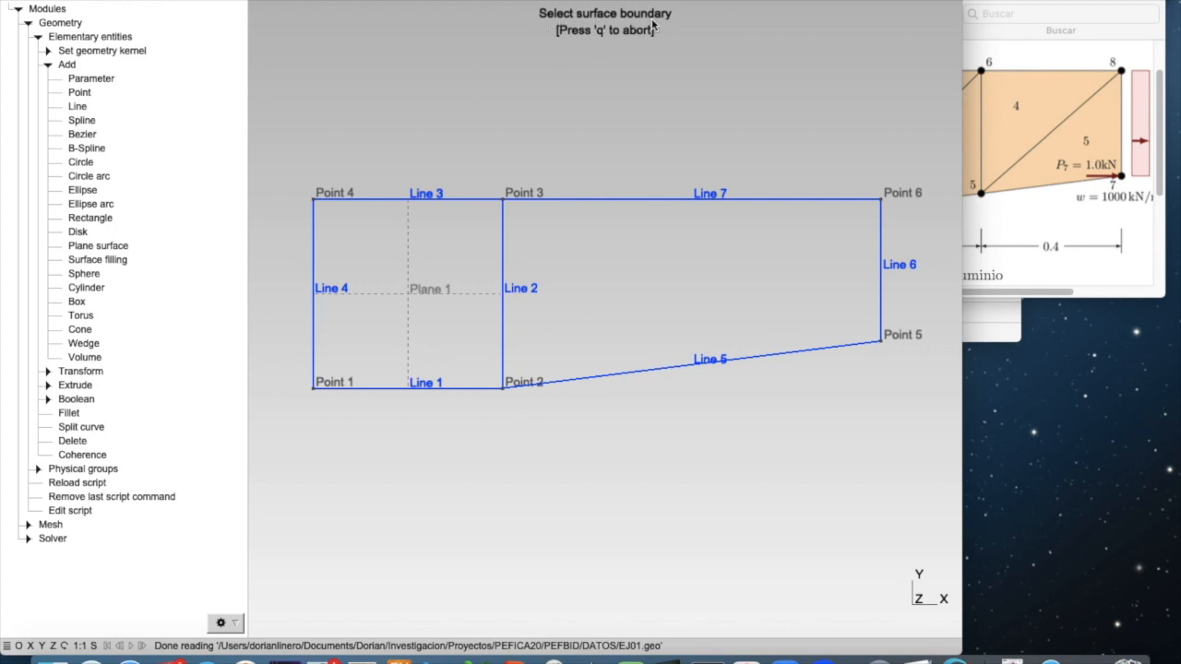
Create a second plane surface without holes, bounded by Lines 5, 6, 7 and 2.
left_click(675, 367)
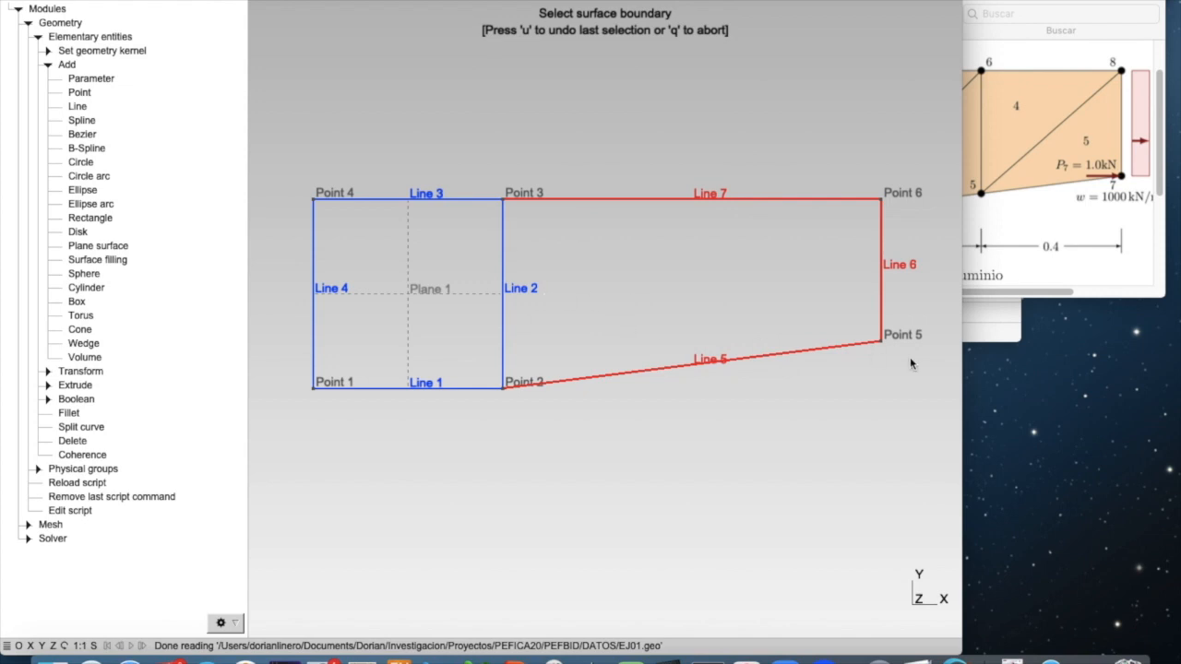
left_click(502, 322)
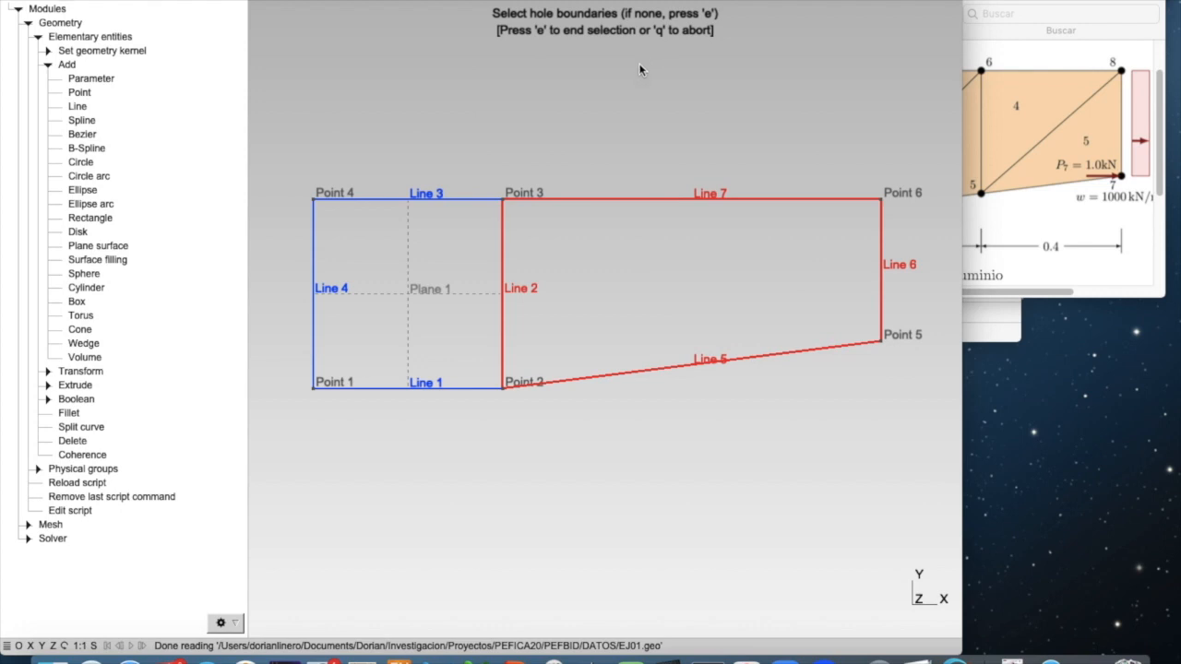
key("e")
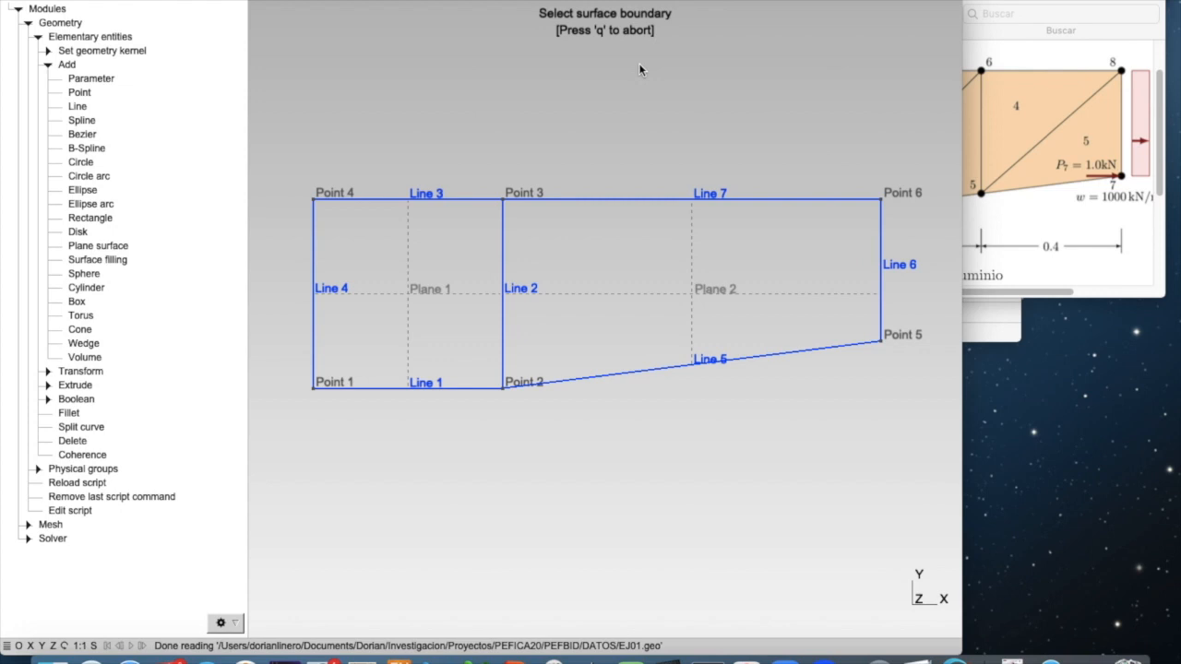
Leave the plane surface command and show the options for adding physical groups, dismissing the calendar reminders.
key("q")
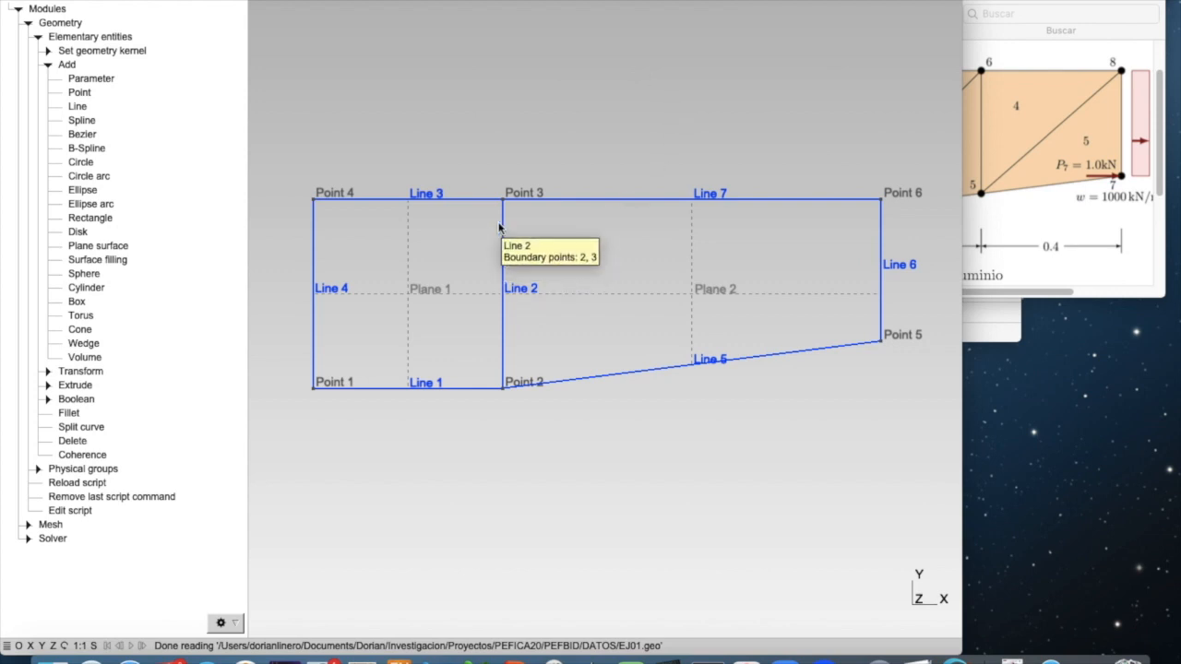
left_click(47, 65)
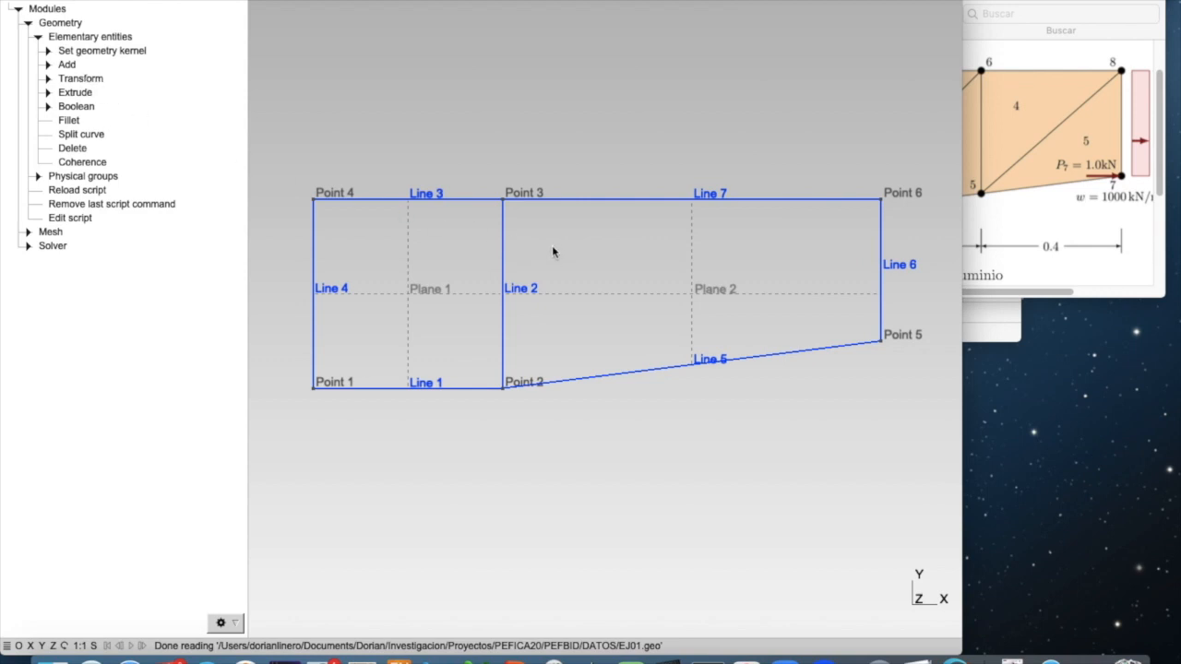
left_click(37, 37)
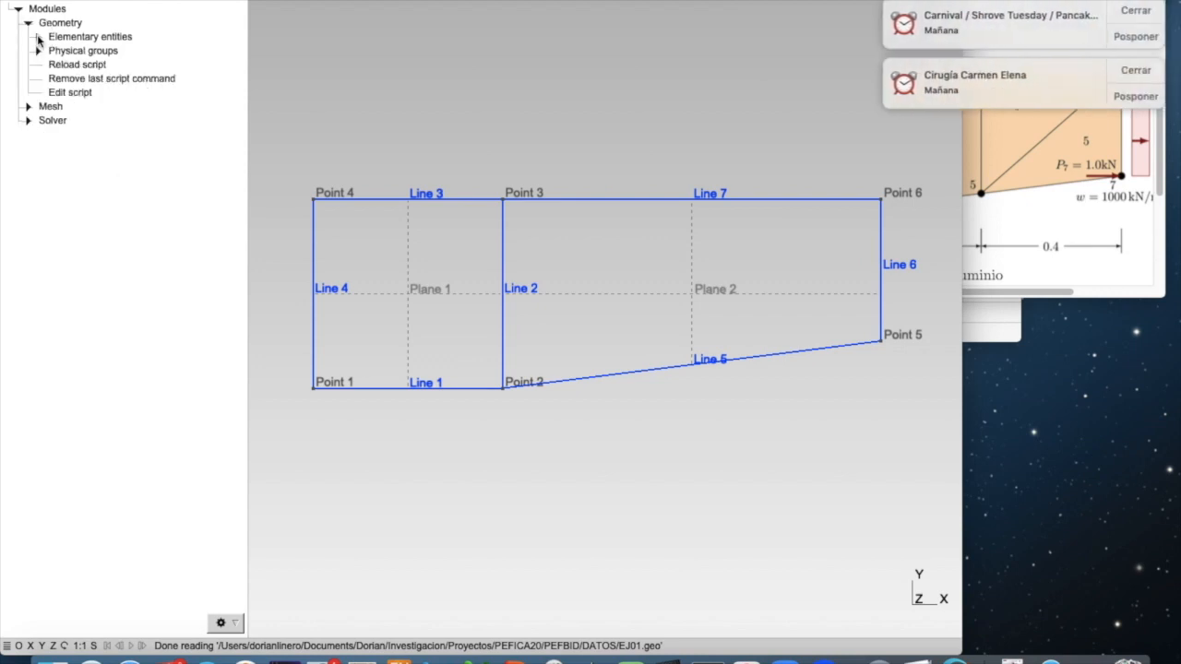
left_click(1144, 12)
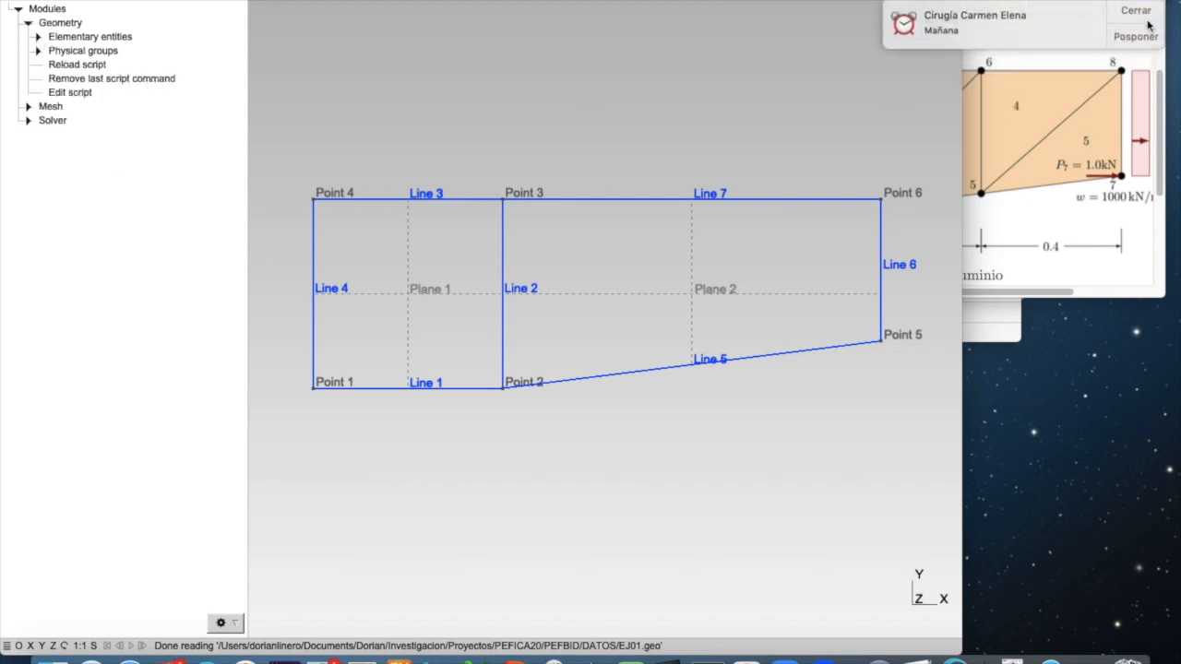
left_click(1144, 12)
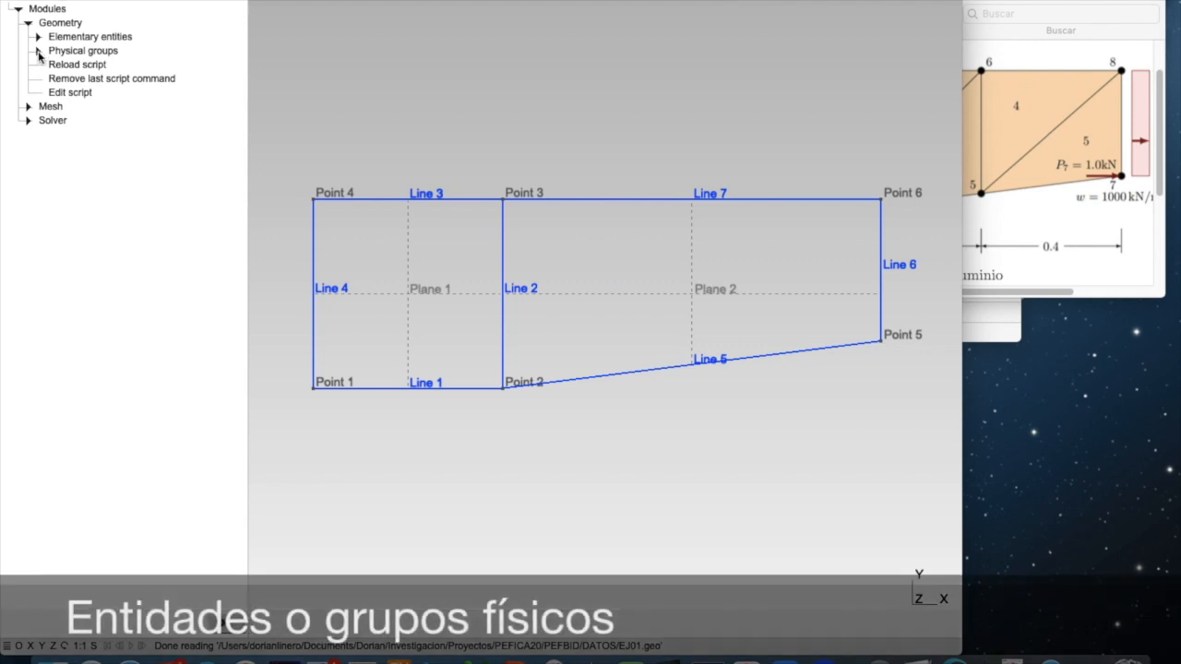
left_click(38, 52)
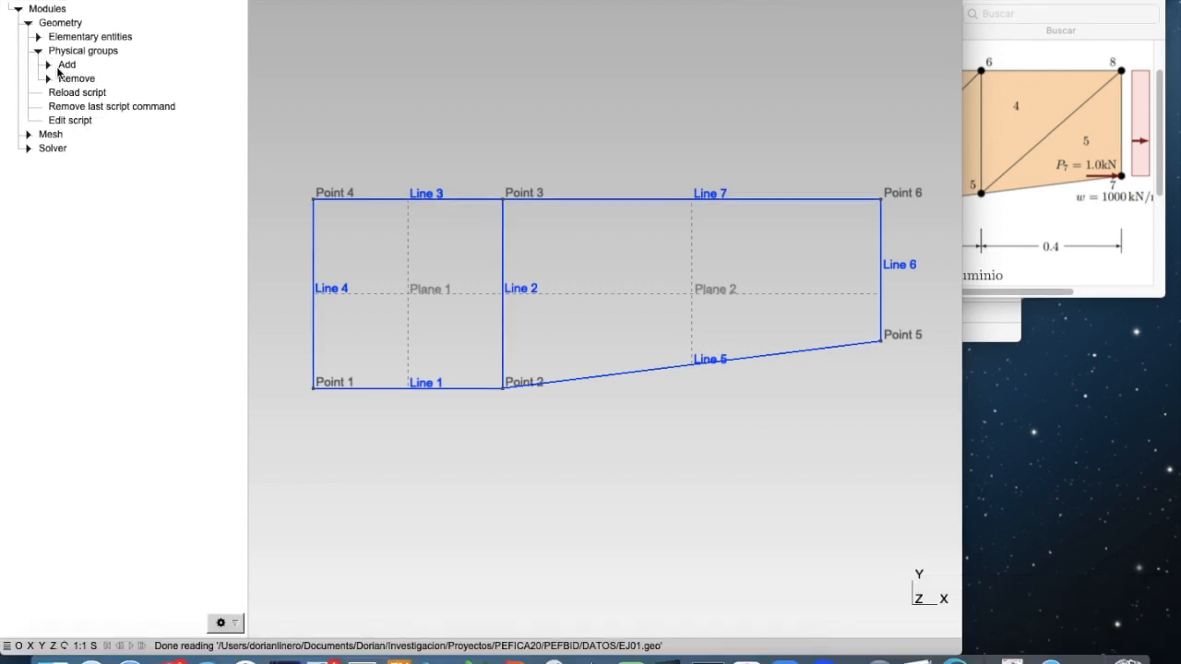
left_click(48, 65)
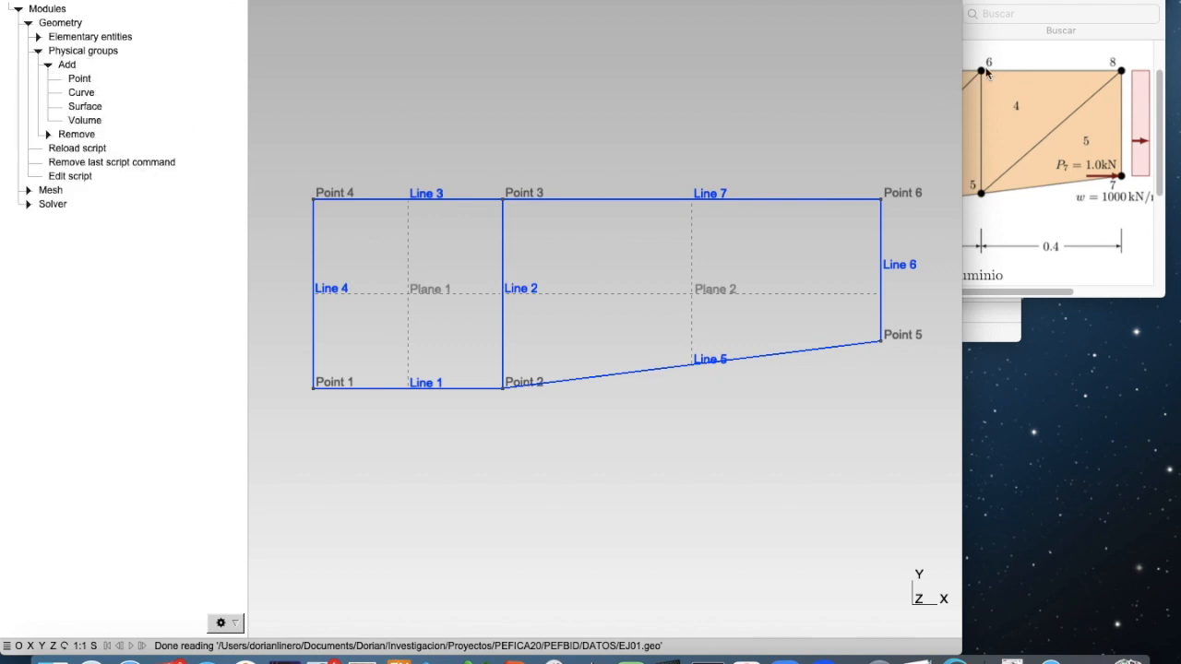
Examine the supports, loads and material regions in the exercise figure of the PDF and return to the Gmsh model.
double_click(1033, 4)
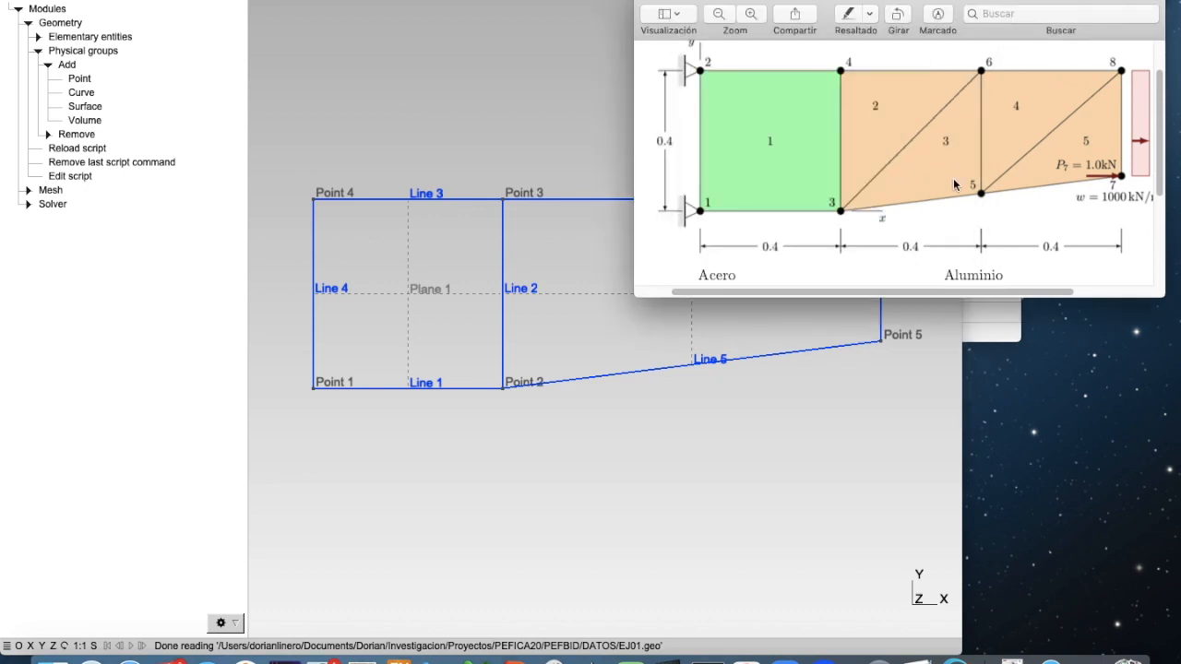
scroll(995, 206, "down", 1)
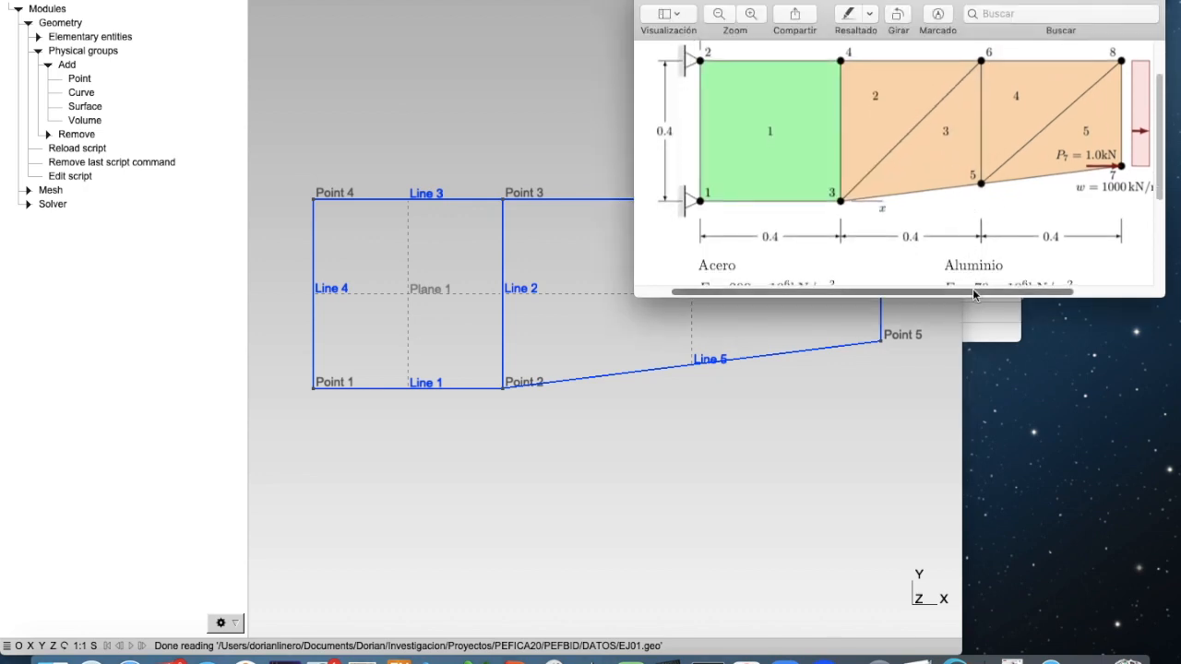
left_click_drag(973, 294, 1054, 291)
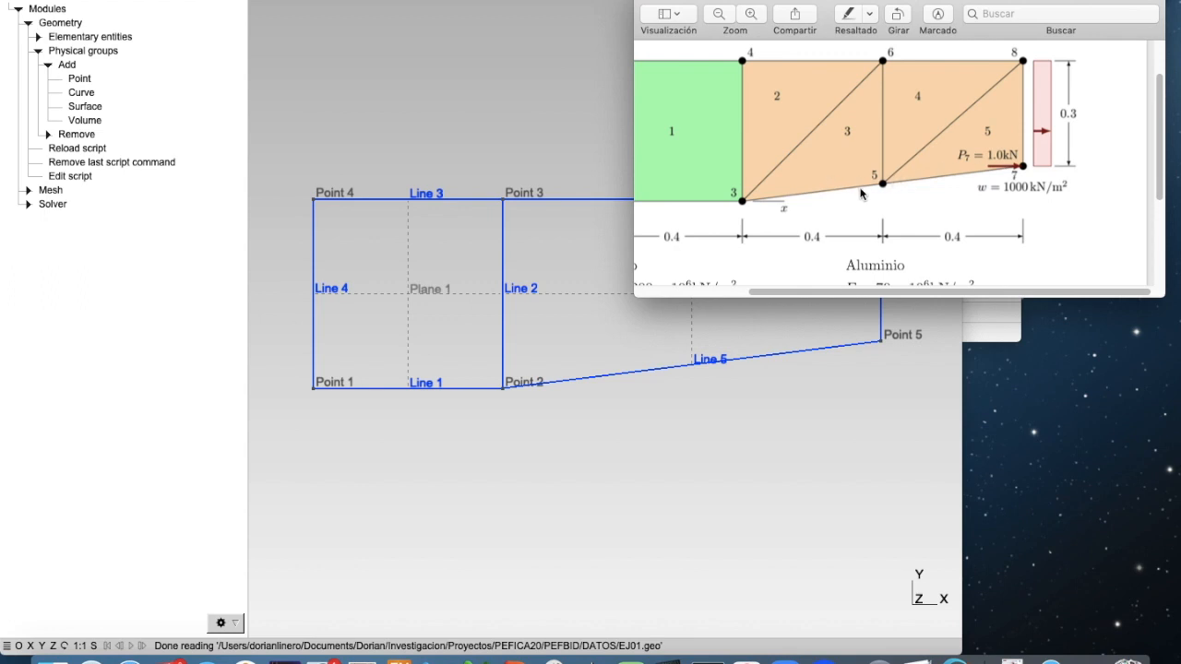
scroll(860, 194, "left", 5)
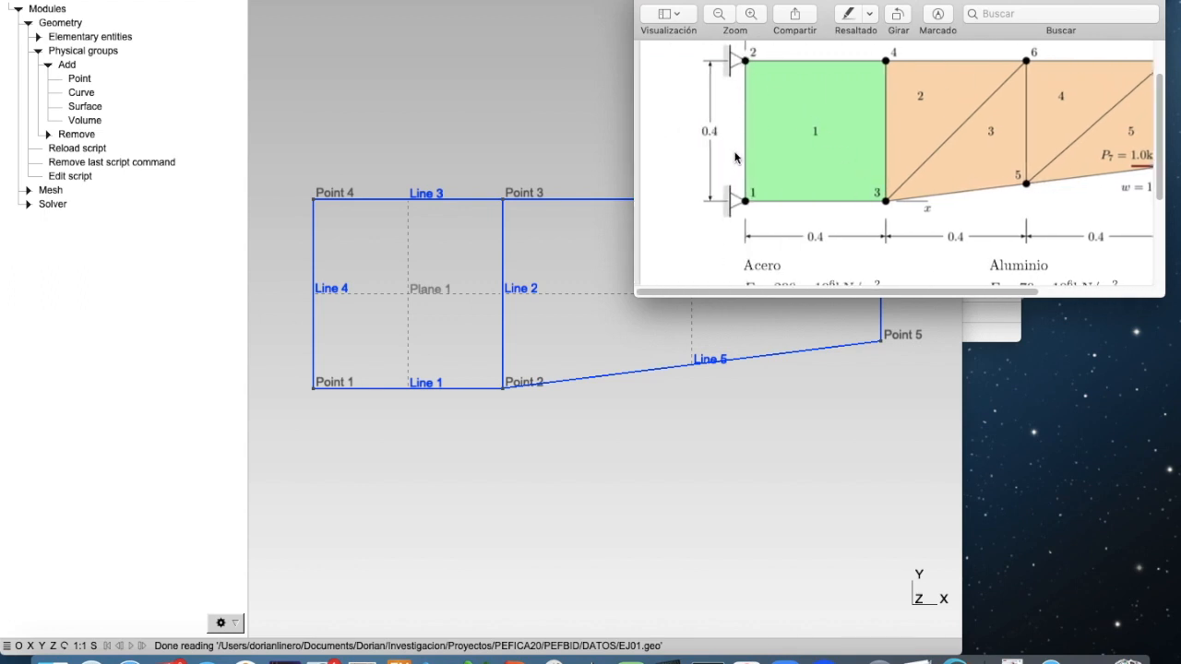
scroll(735, 157, "up", 2)
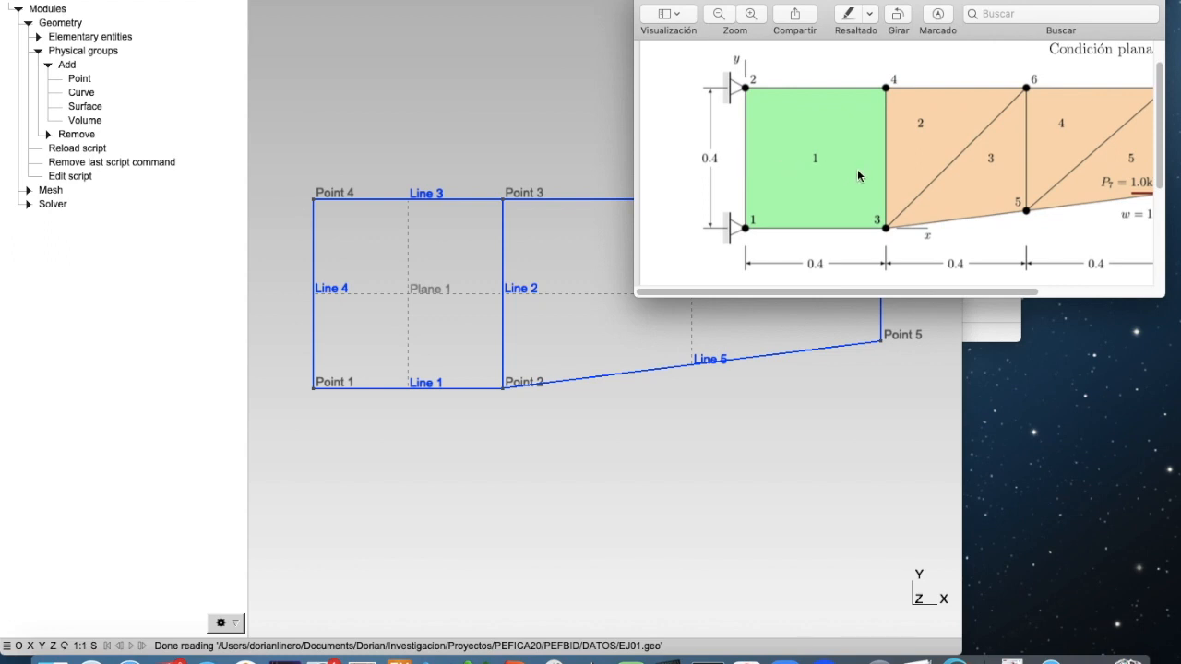
scroll(857, 173, "right", 5)
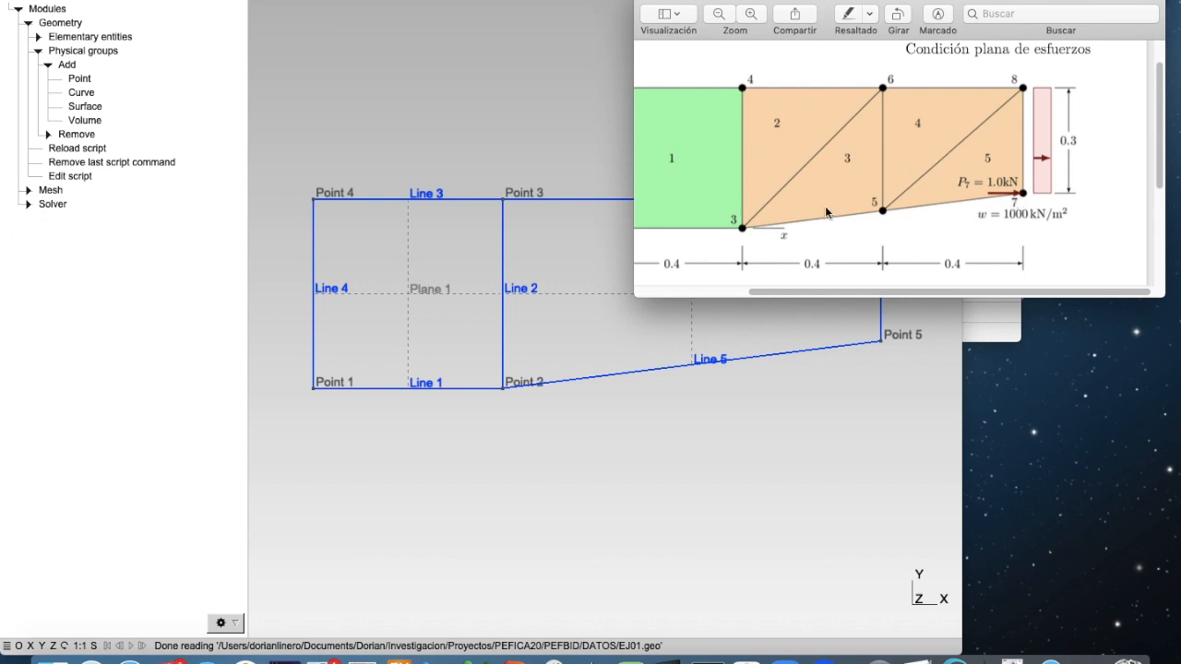
left_click(885, 371)
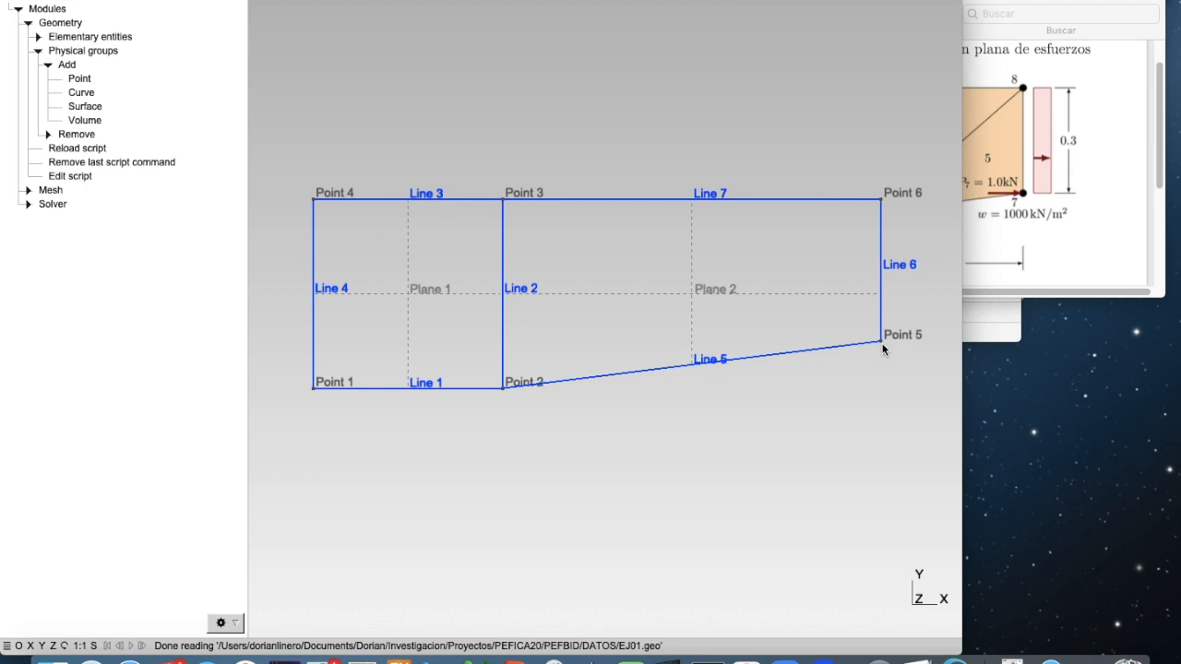
Start a new physical point group and select Point 5 for it.
left_click(80, 82)
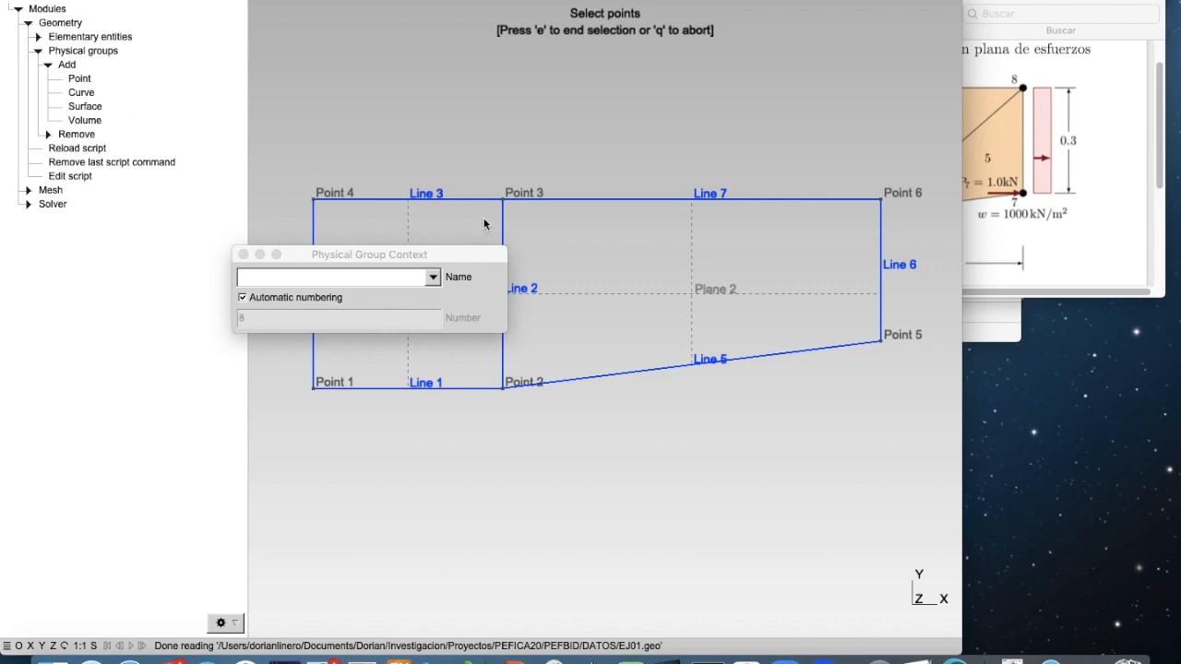
left_click(879, 341)
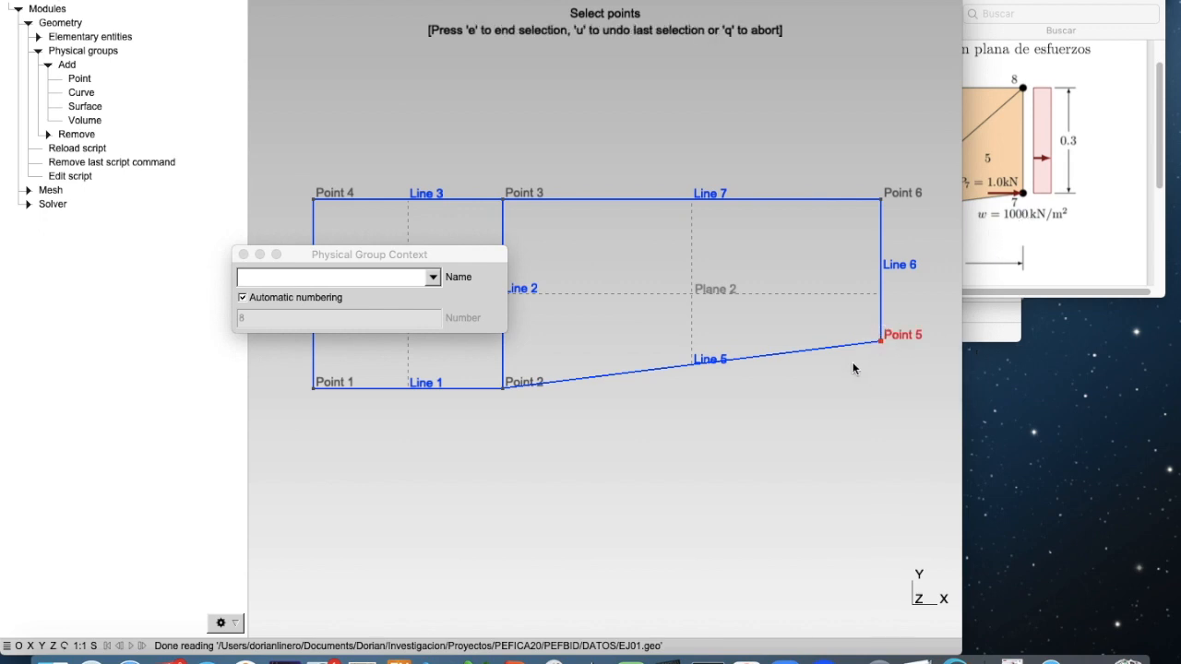
left_click(335, 277)
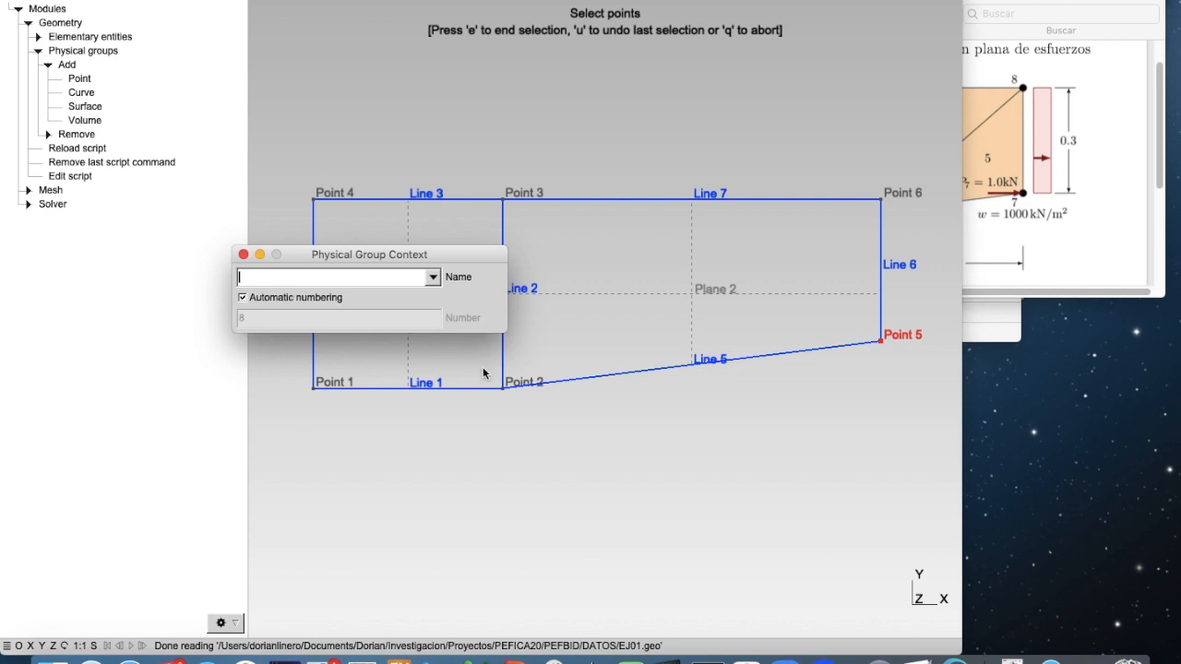
Look up the physical entity name format for a point load in Table 9.1 of main.pdf, keeping it visible below the group dialog.
left_click(359, 656)
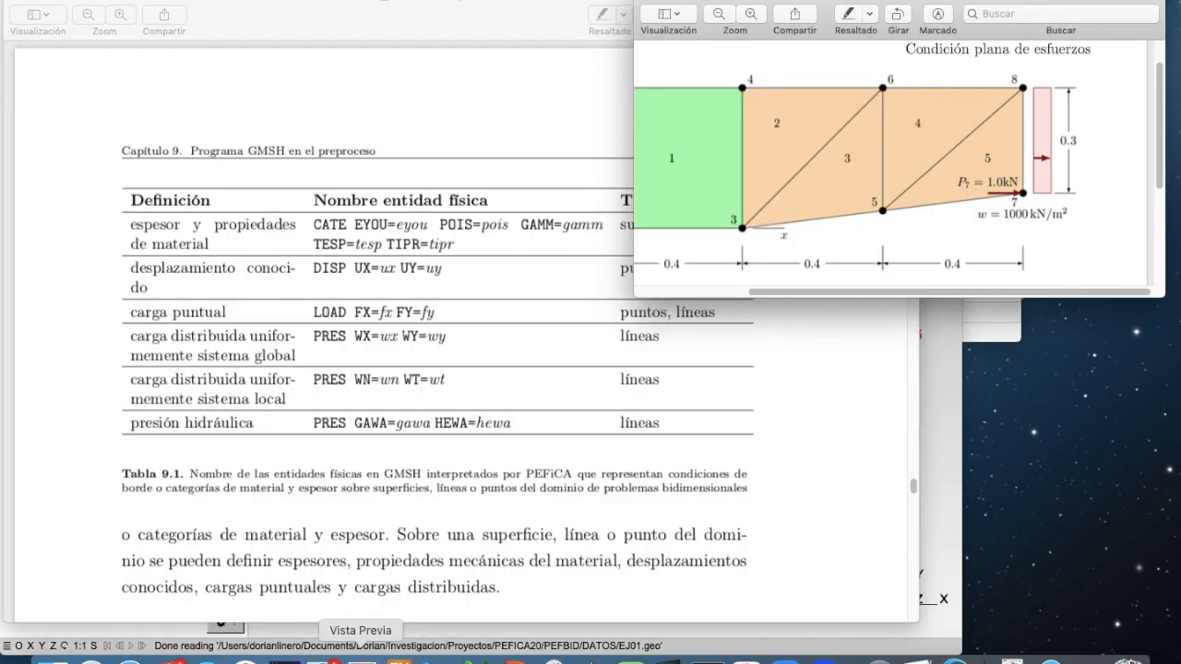
left_click(774, 403)
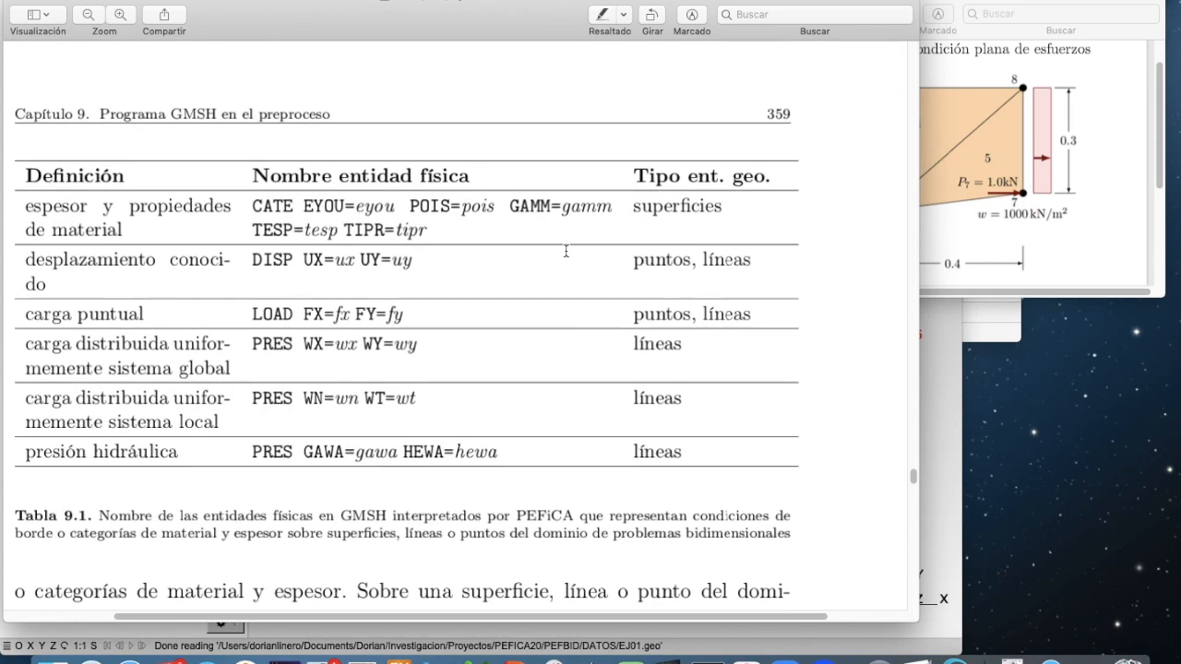
key("super+plus")
scroll(567, 251, "up", 1)
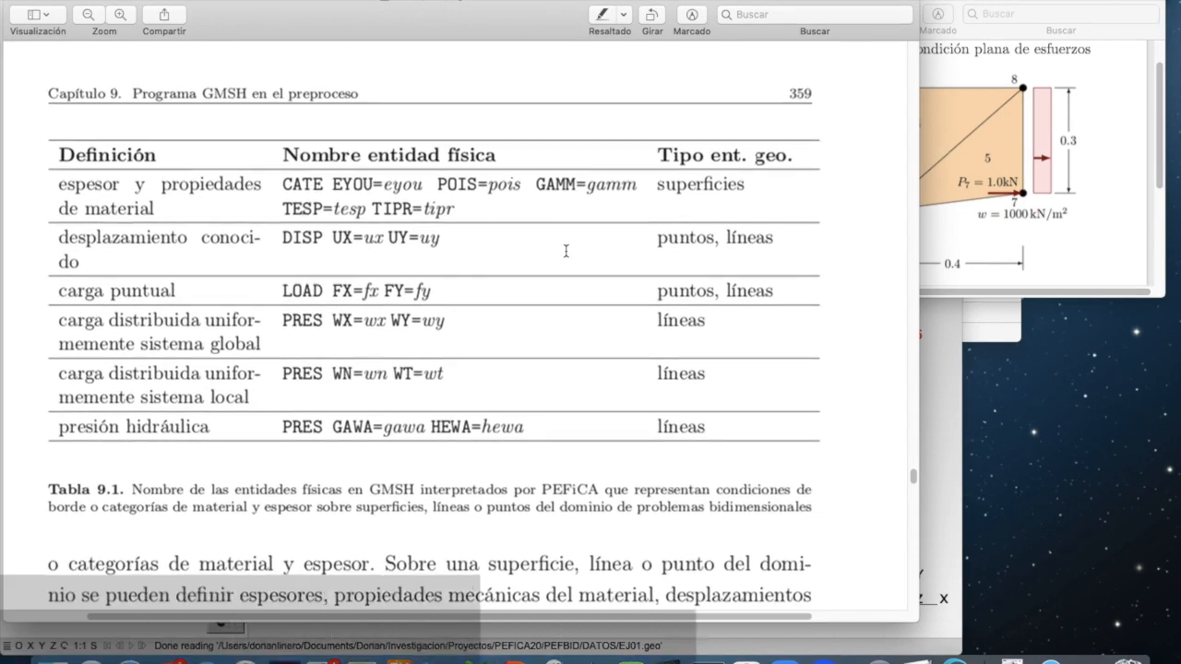
scroll(566, 251, "up", 2)
scroll(566, 251, "left", 3)
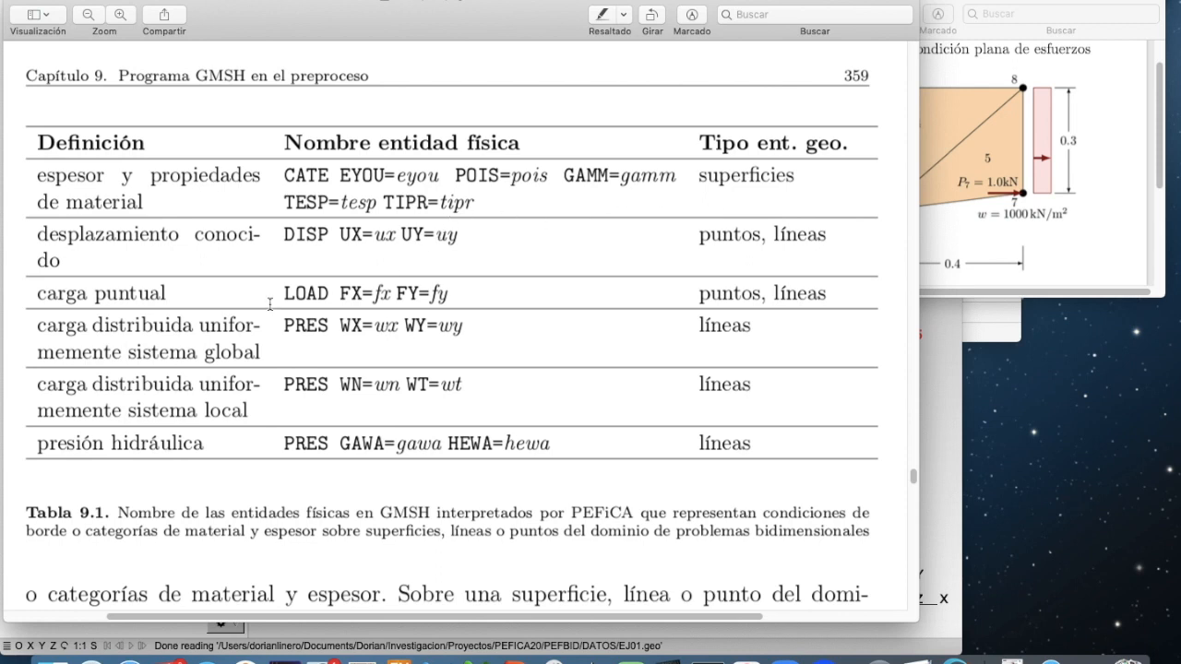
left_click(42, 292)
left_click_drag(42, 292, 826, 293)
left_click(627, 312)
left_click_drag(290, 292, 461, 294)
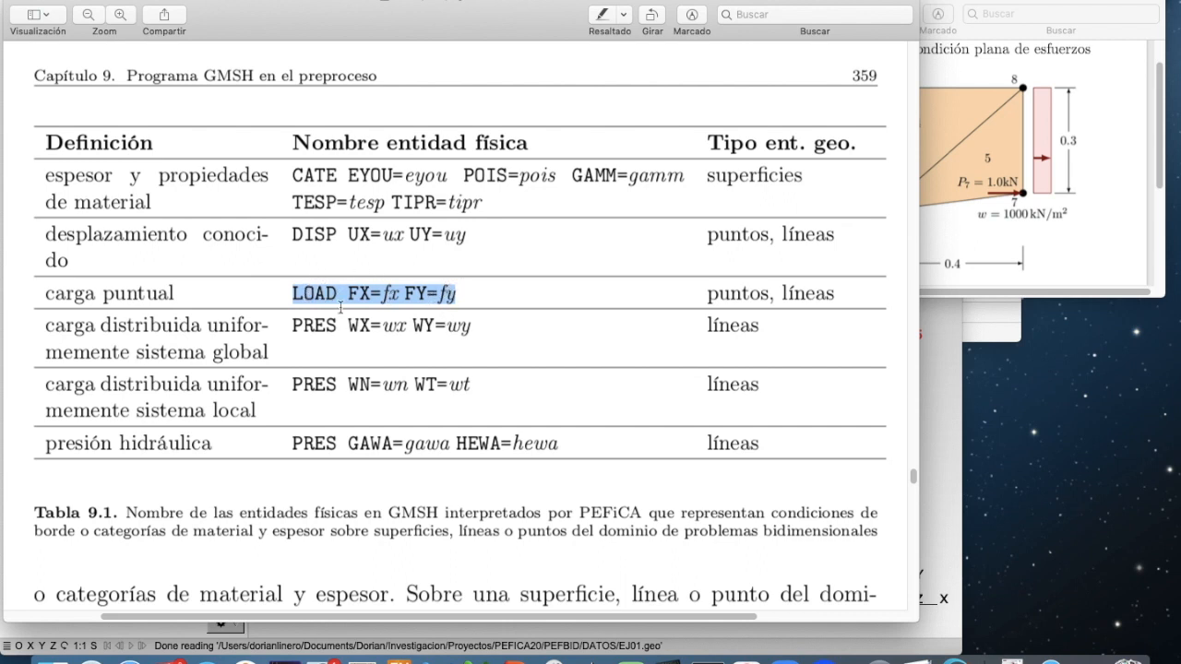
left_click_drag(295, 24, 387, 424)
scroll(396, 512, "up", 8)
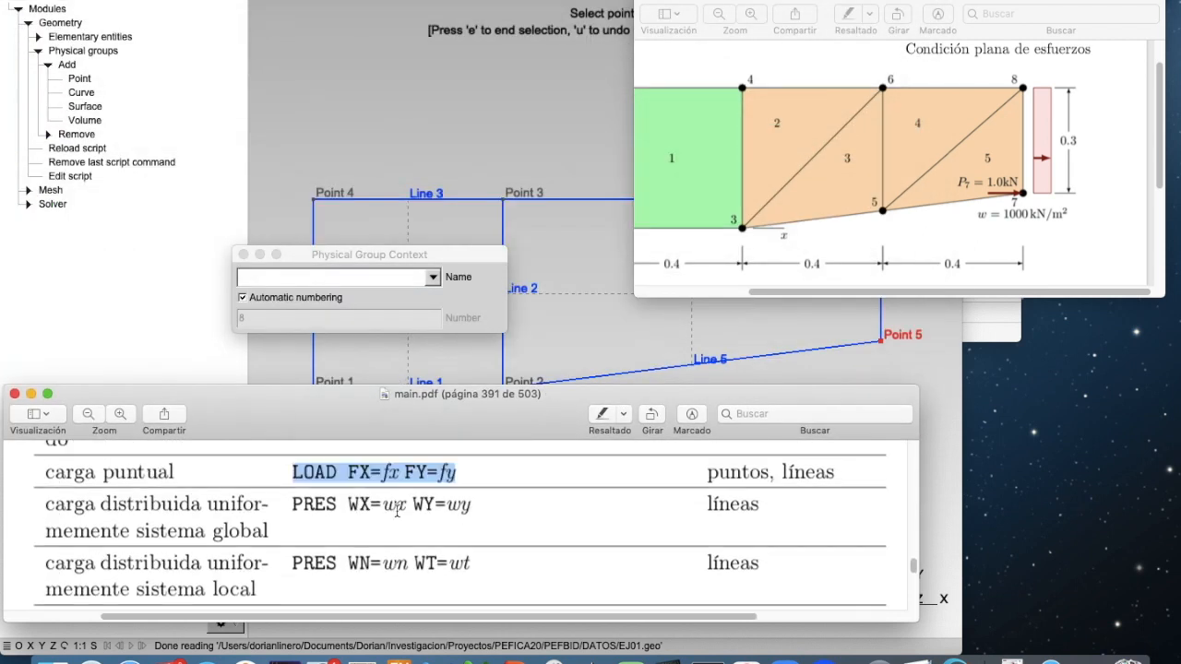
Create the physical point group LOAD FX=1 on Point 5 and widen the model window.
left_click(295, 277)
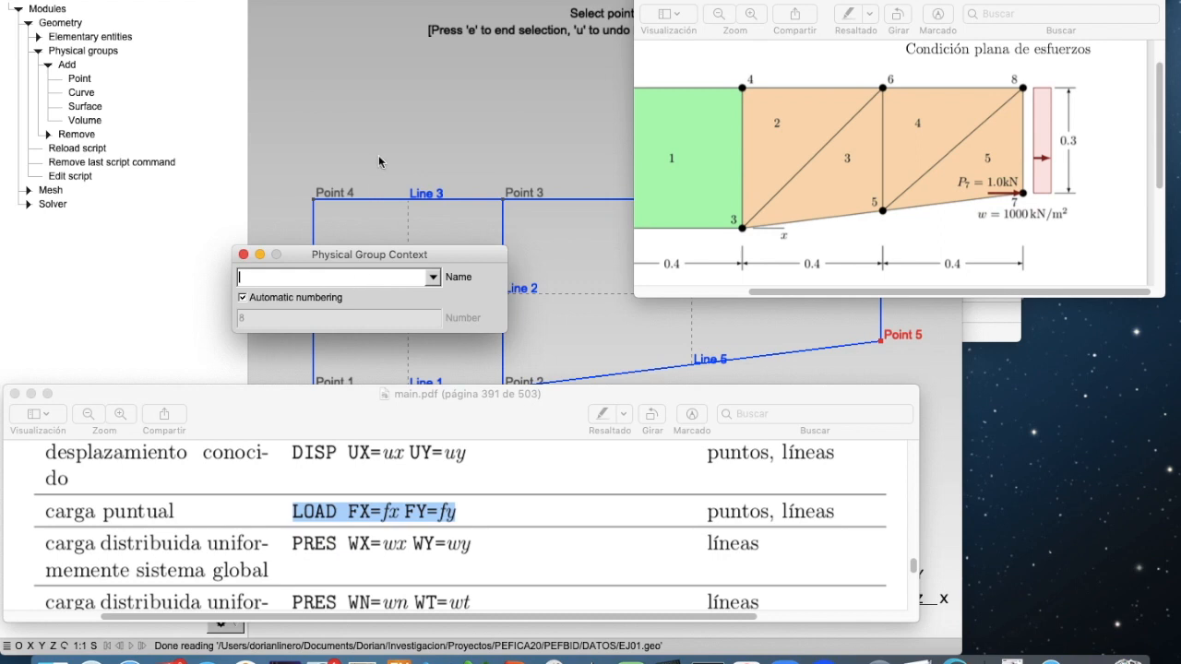
type("LOAD FX=1")
key("BackSpace")
left_click(496, 160)
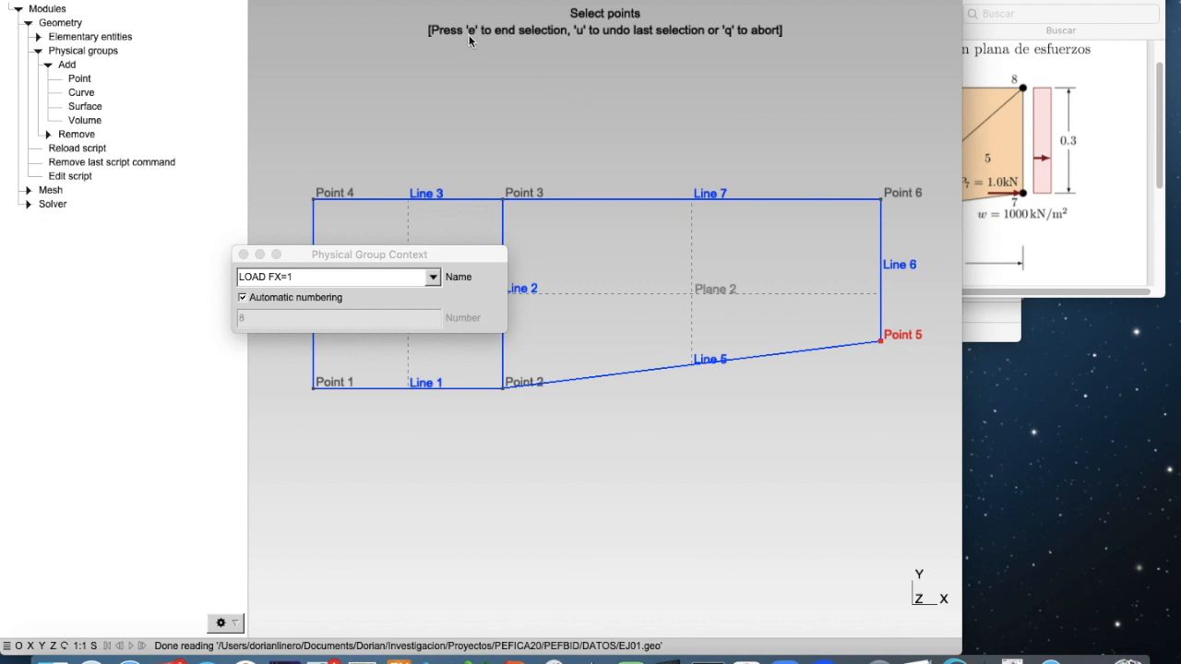
key("e")
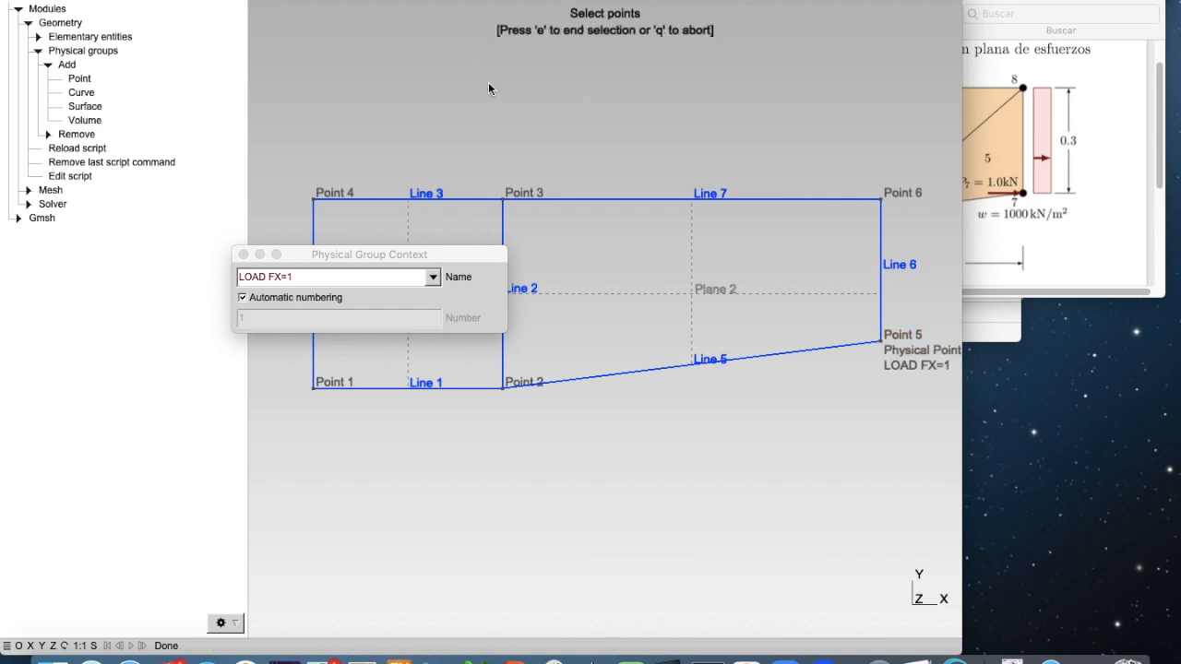
left_click_drag(962, 231, 1100, 225)
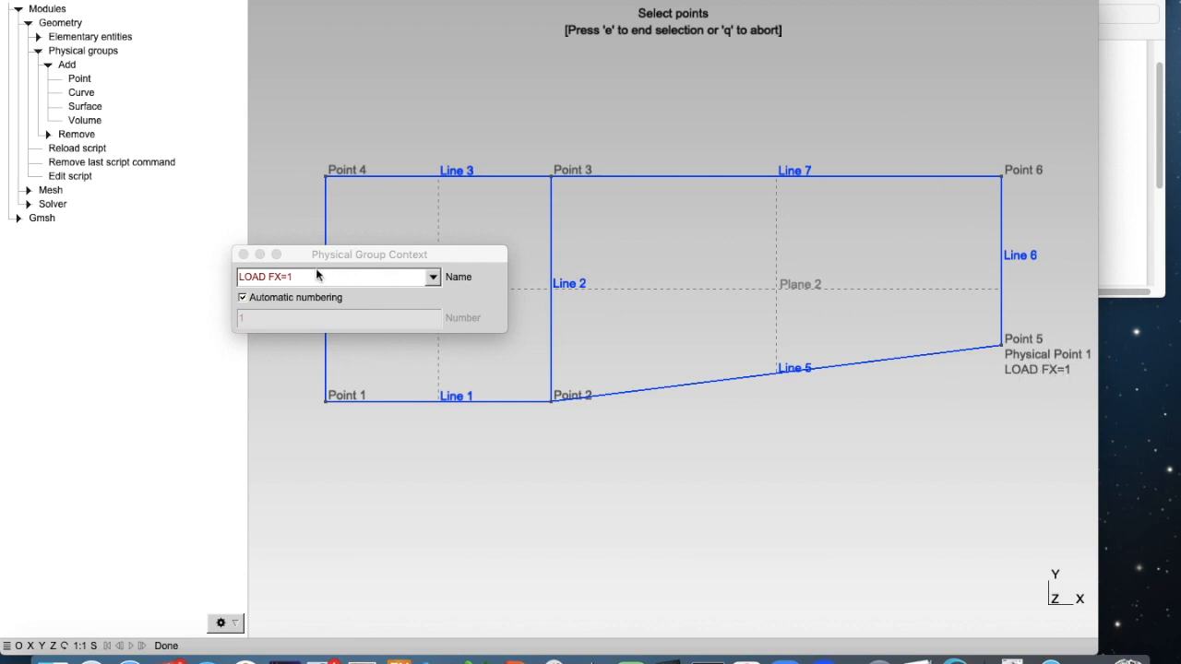
Start a new physical curve group and select Line 6 for it.
mouse_move(1001, 345)
left_click(81, 93)
left_click(1003, 233)
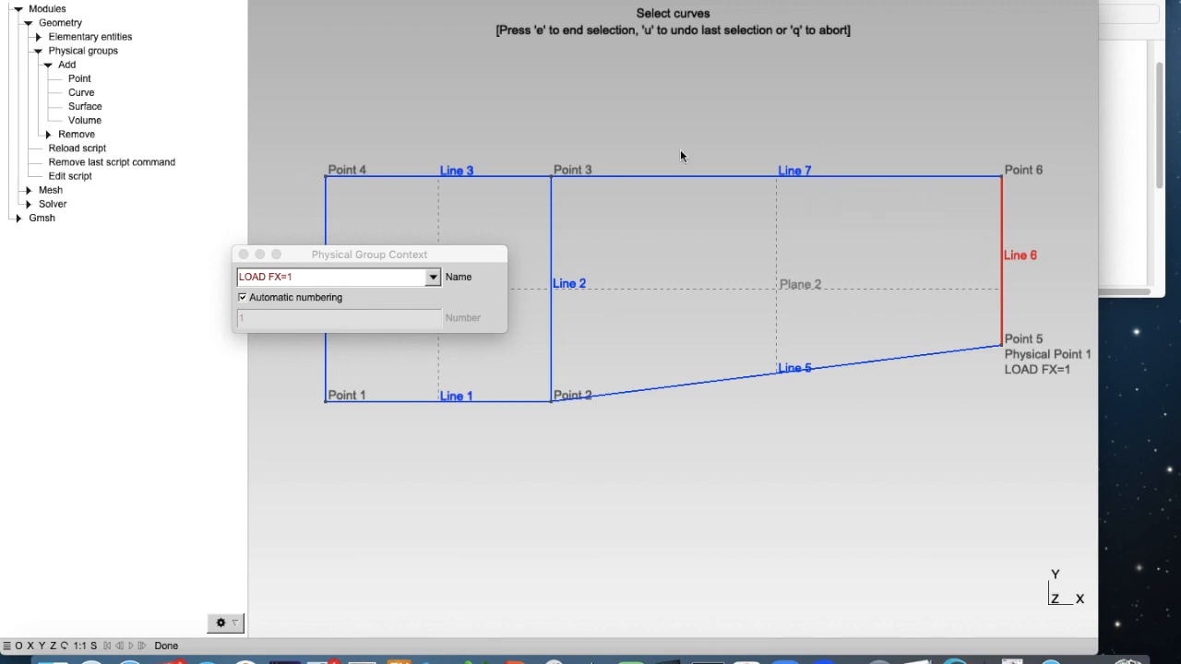
left_click(304, 276)
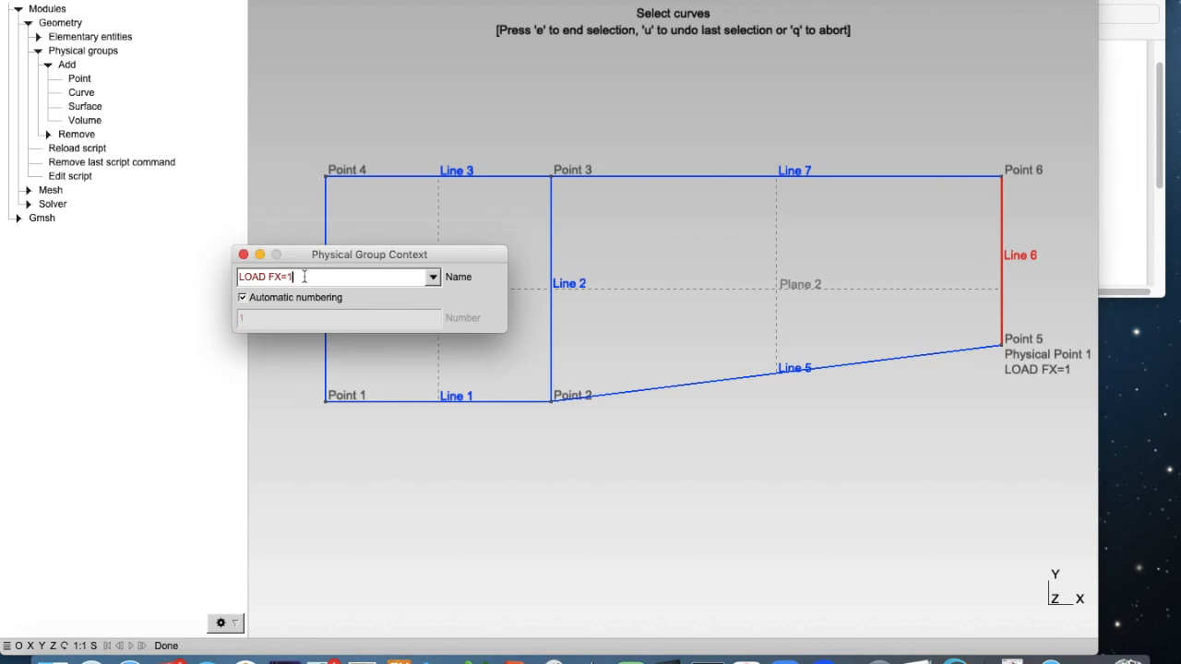
left_click_drag(304, 276, 221, 267)
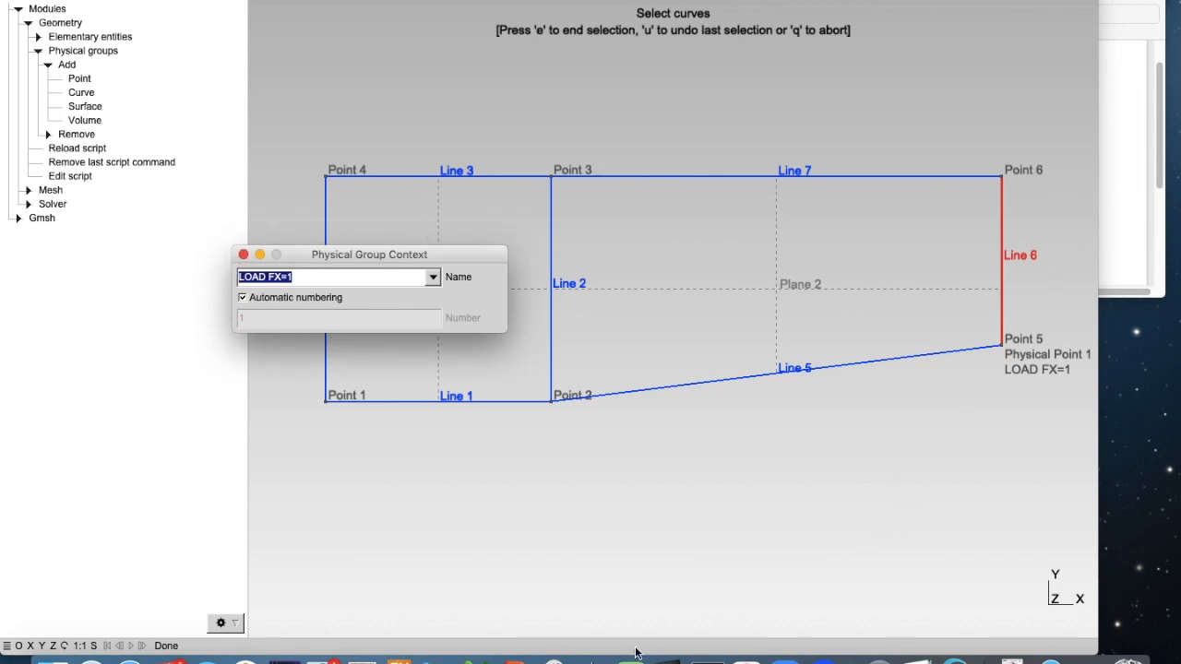
Look up the name format for a uniformly distributed load in the global system in Table 9.1 of main.pdf.
left_click(361, 656)
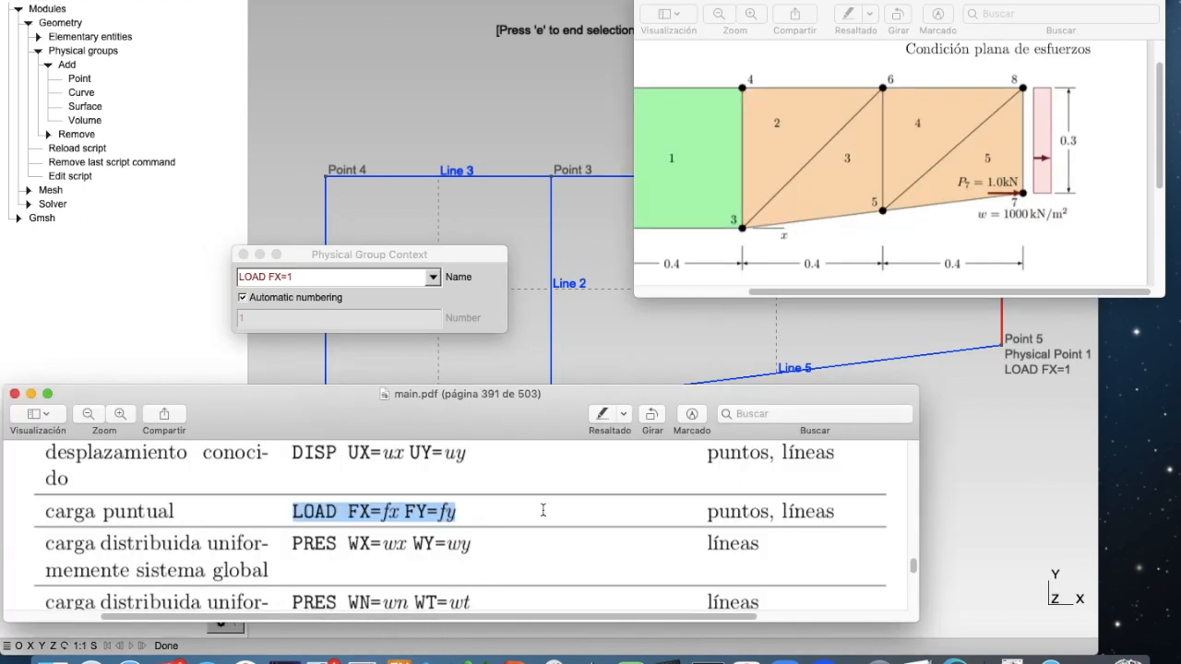
scroll(543, 511, "down", 1)
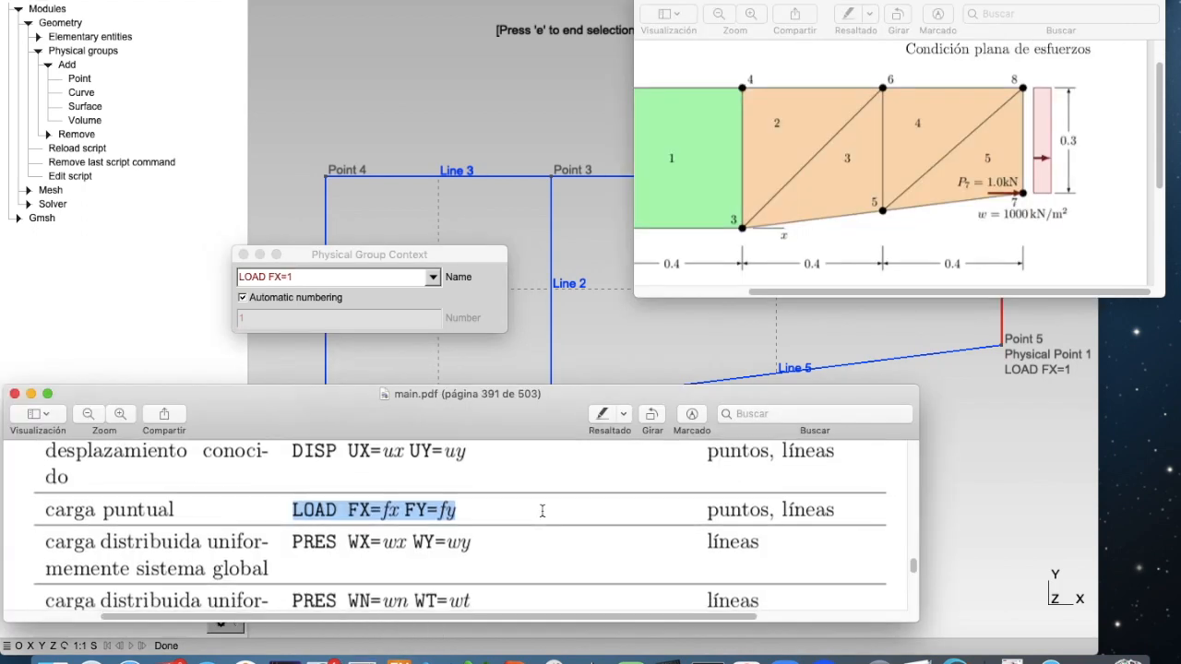
left_click(297, 542)
left_click_drag(365, 544, 485, 546)
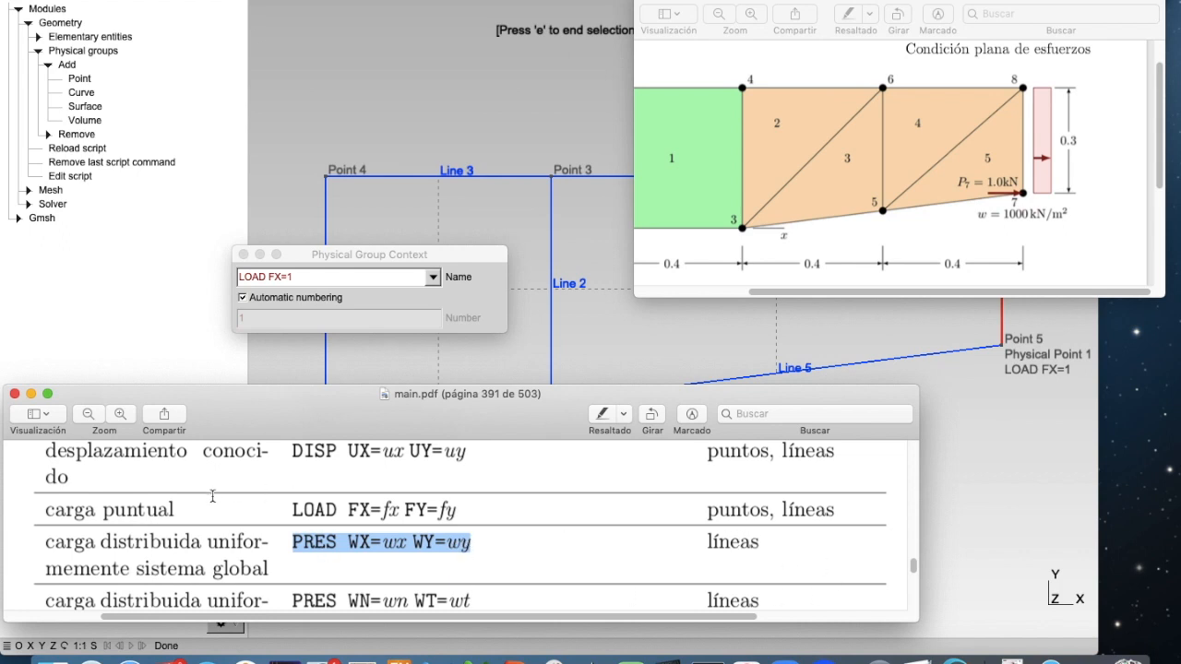
Create the physical curve group PRES WX=1000 on Line 6 and end the curve selection.
left_click(307, 277)
key("BackSpace")
key("BackSpace")
key("BackSpace")
key("BackSpace")
key("BackSpace")
key("BackSpace")
key("BackSpace")
key("BackSpace")
key("BackSpace")
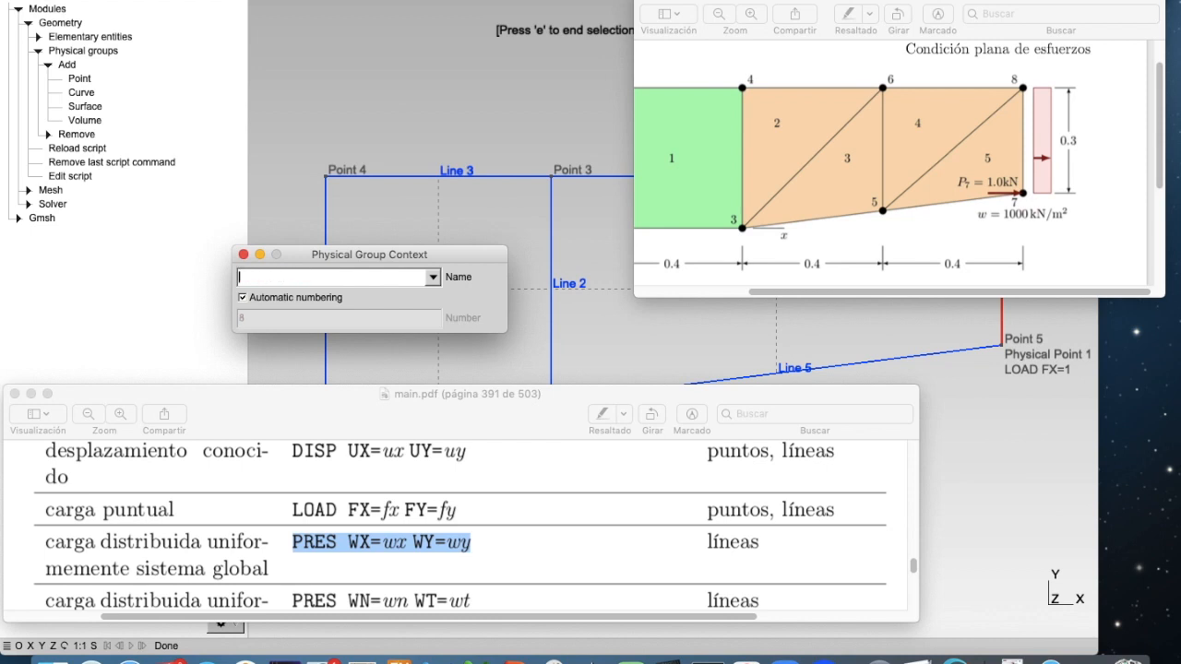
type("PRES WX=1000")
left_click(435, 211)
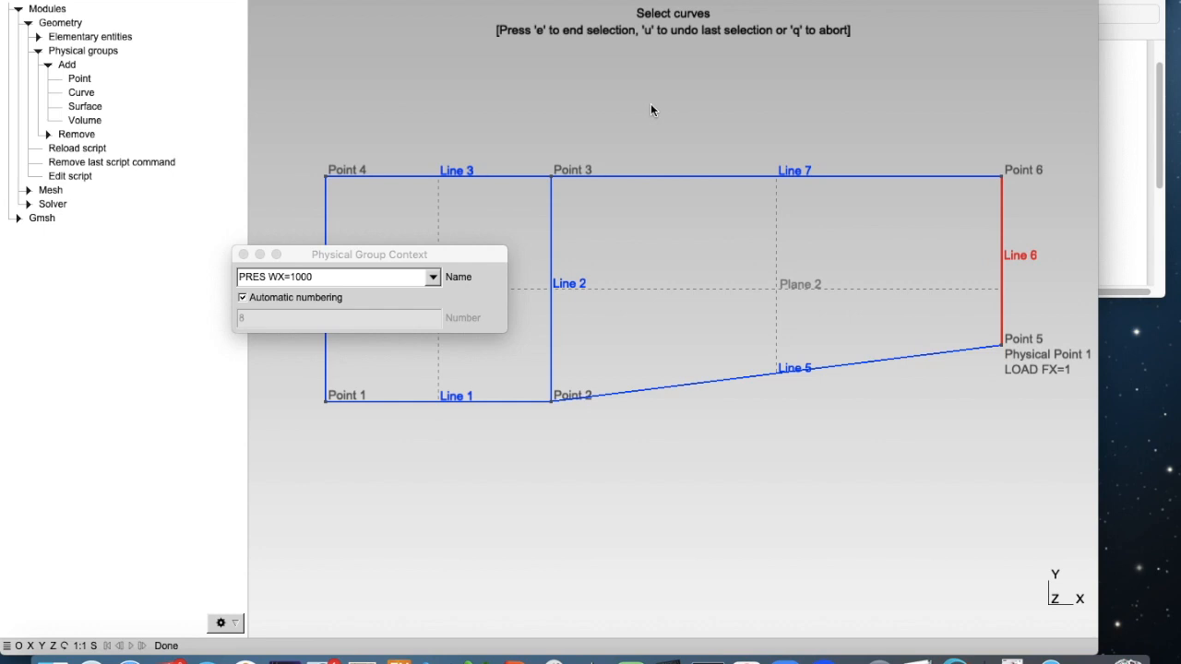
key("e")
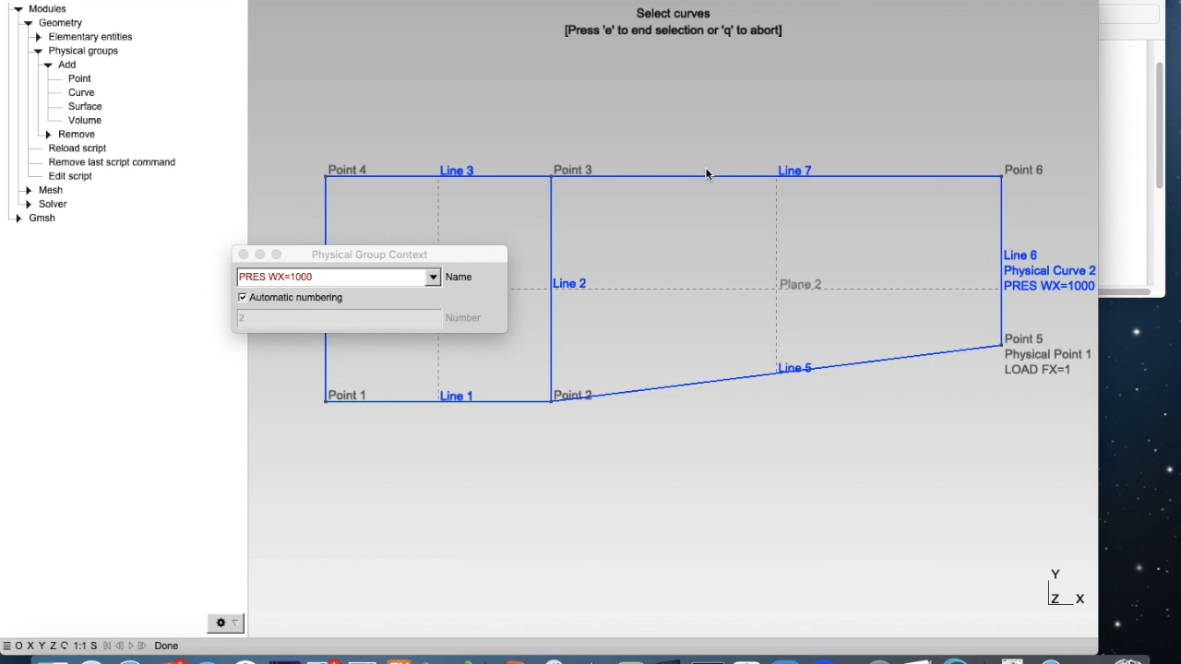
key("e")
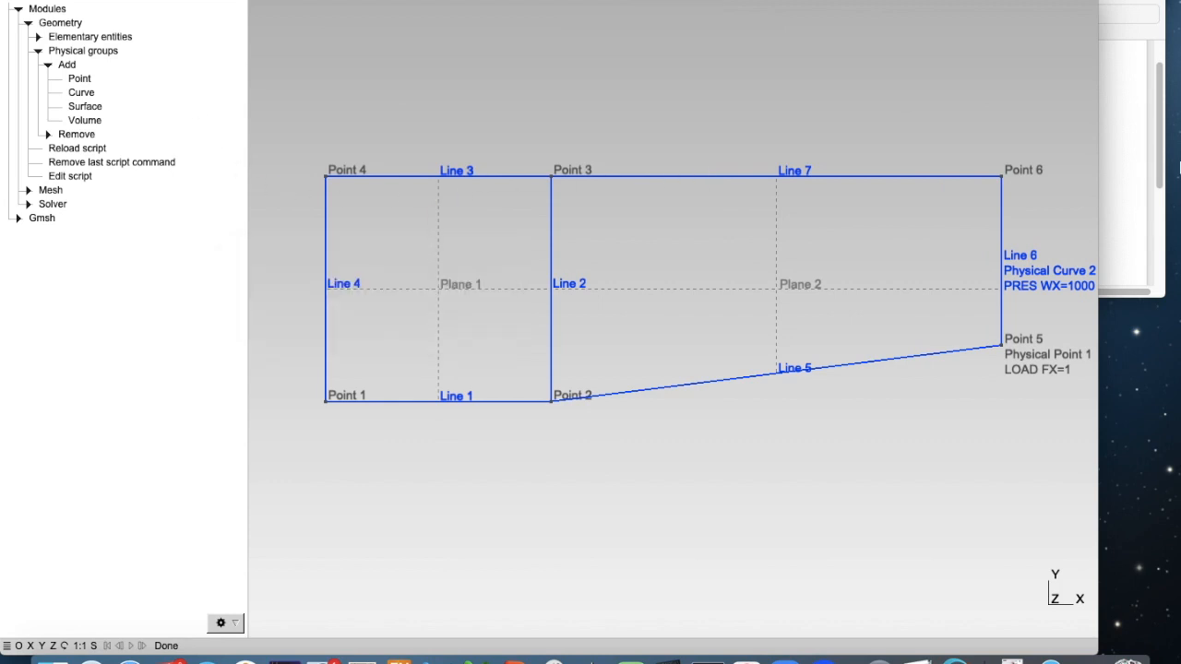
Check the supported edge in the exercise figure, and start a new physical curve group with Line 4 selected.
left_click(1130, 175)
left_click_drag(941, 292, 836, 287)
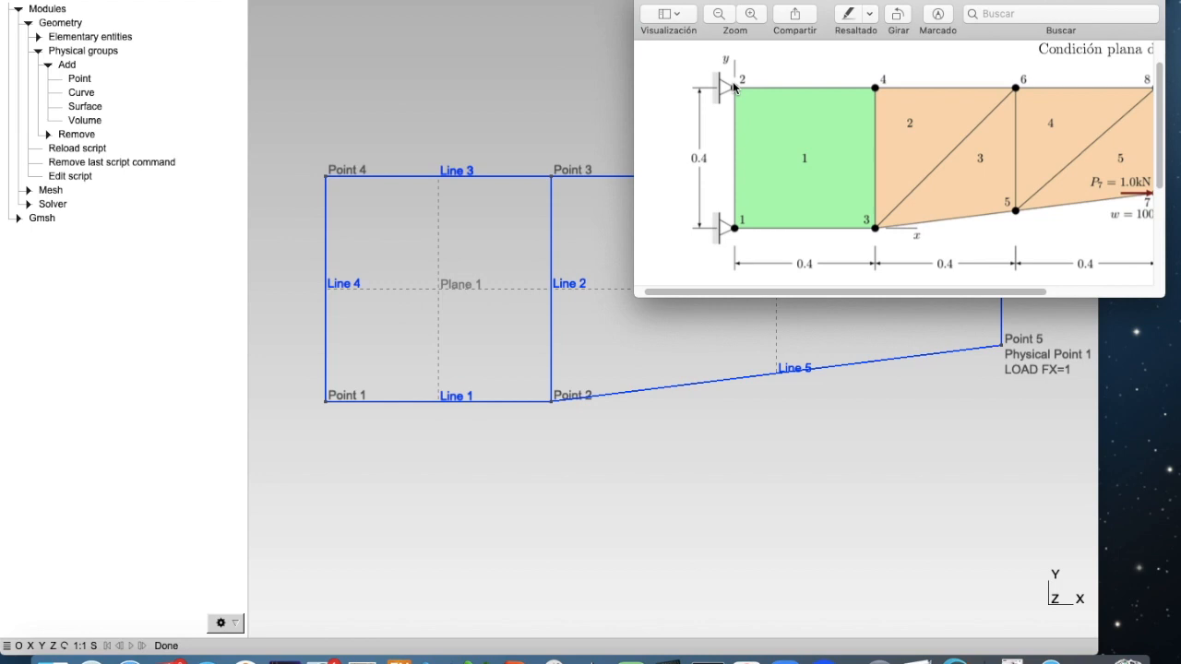
left_click(437, 132)
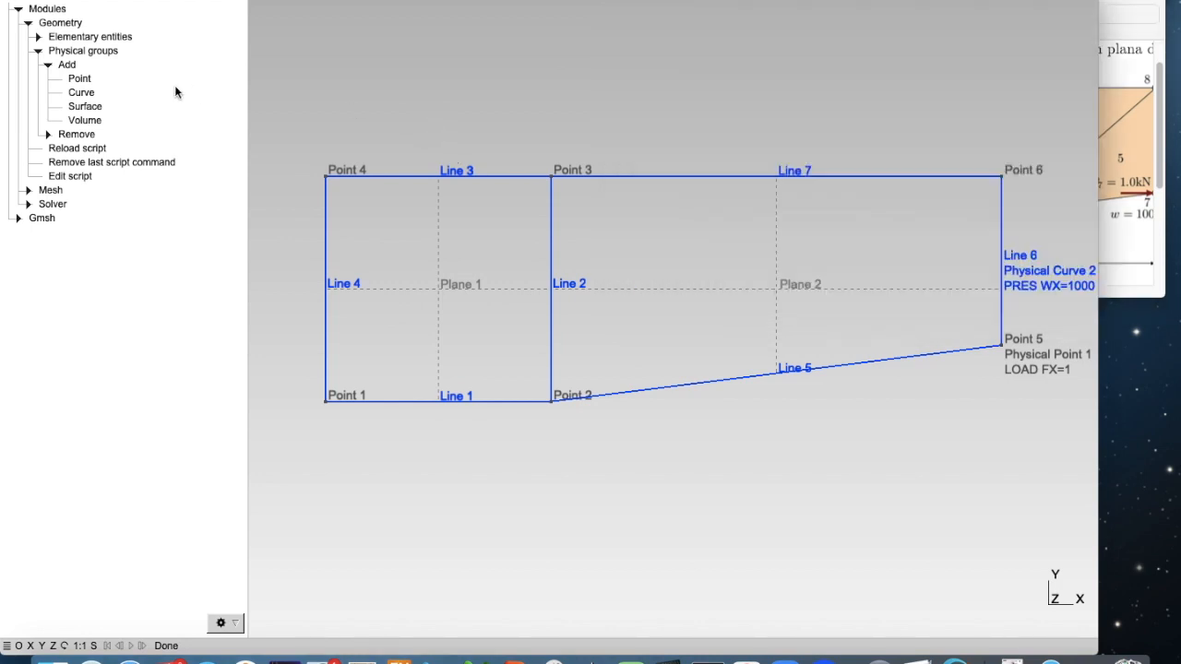
left_click(81, 92)
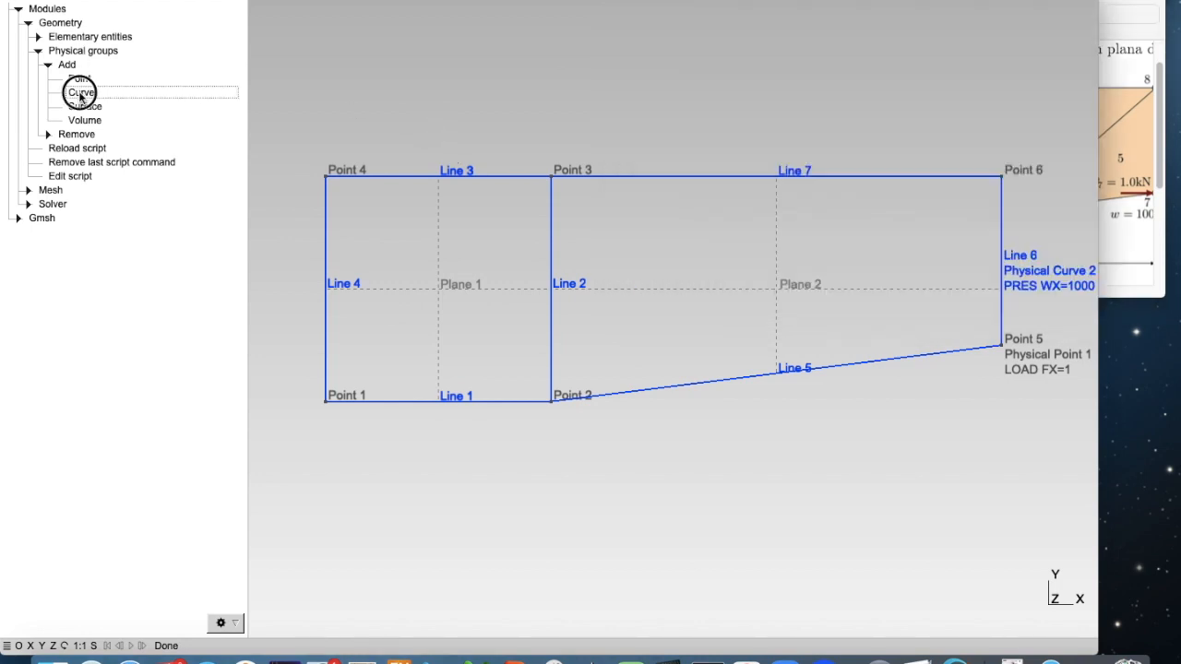
left_click_drag(323, 255, 455, 282)
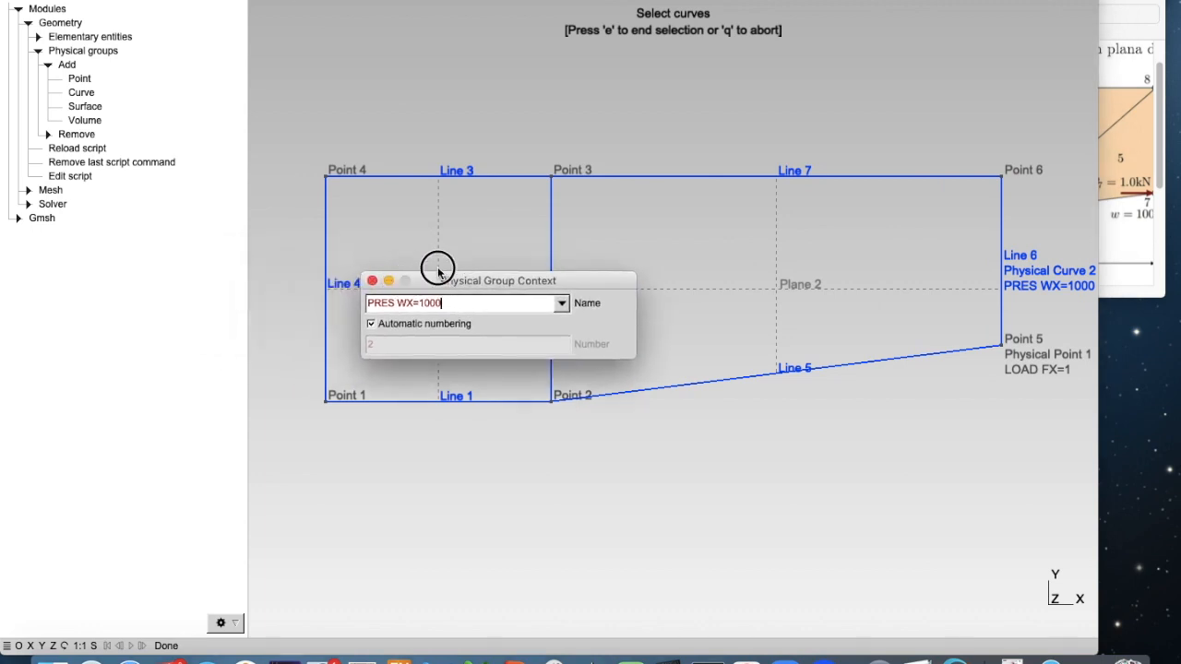
left_click_drag(459, 280, 492, 197)
left_click(327, 232)
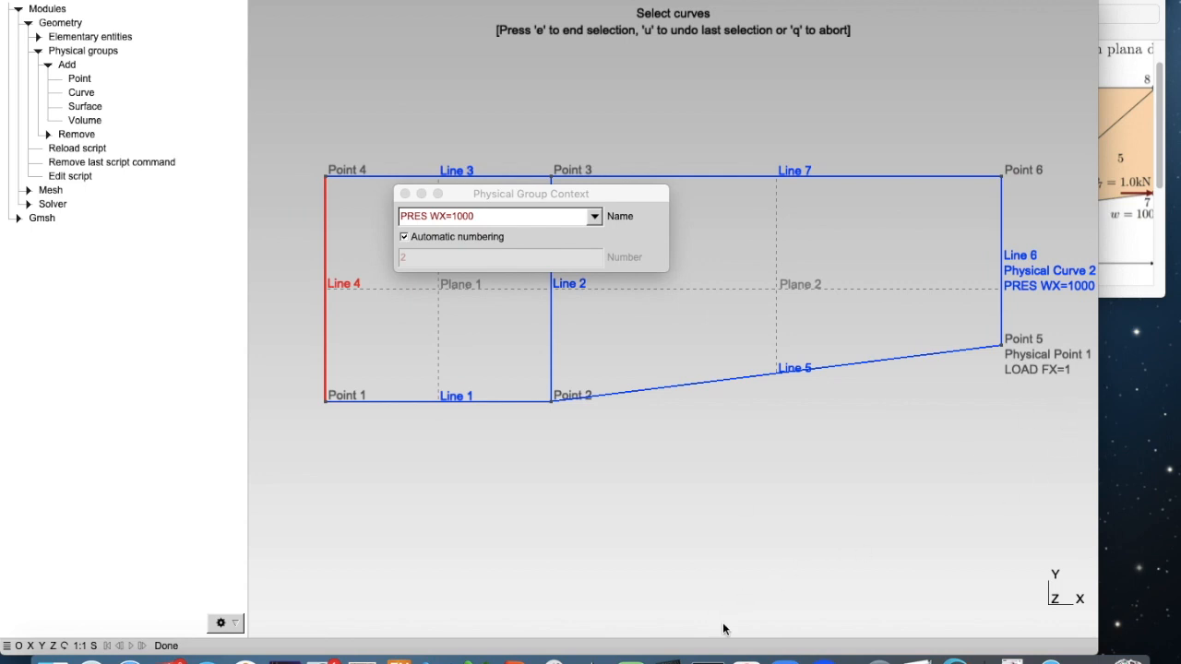
Look up the name format for a known displacement in Table 9.1 of main.pdf.
left_click(365, 657)
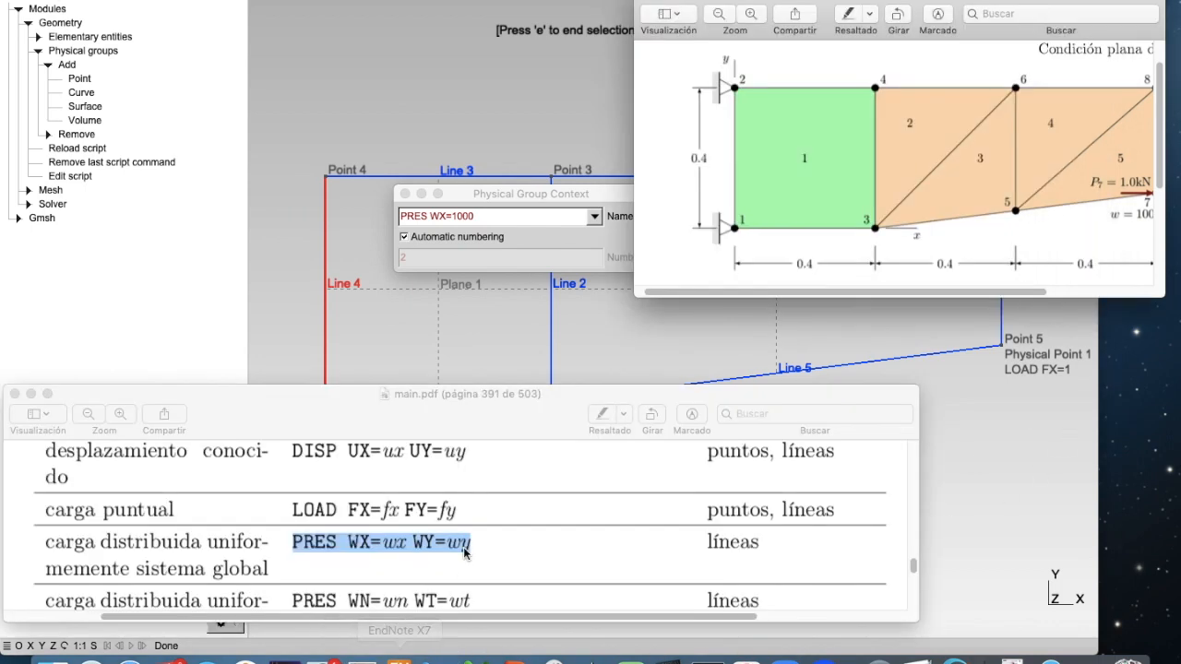
left_click(340, 468)
left_click_drag(292, 450, 466, 453)
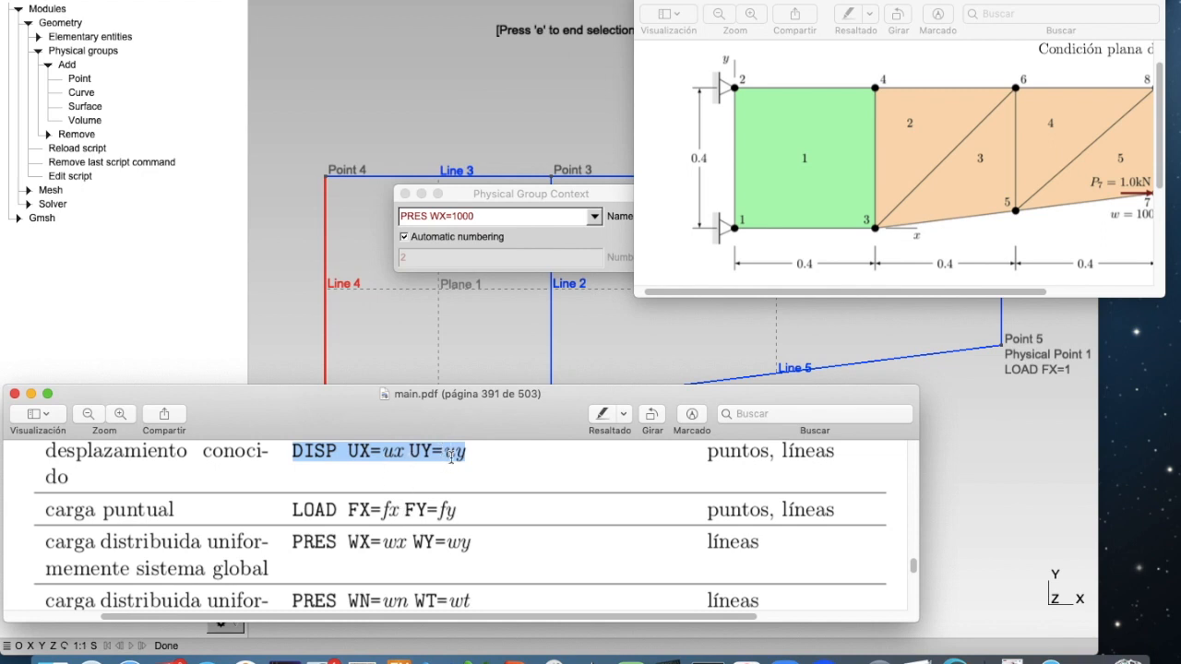
Create the physical curve group DISP UX=0 UY=0 on Line 4.
left_click(505, 216)
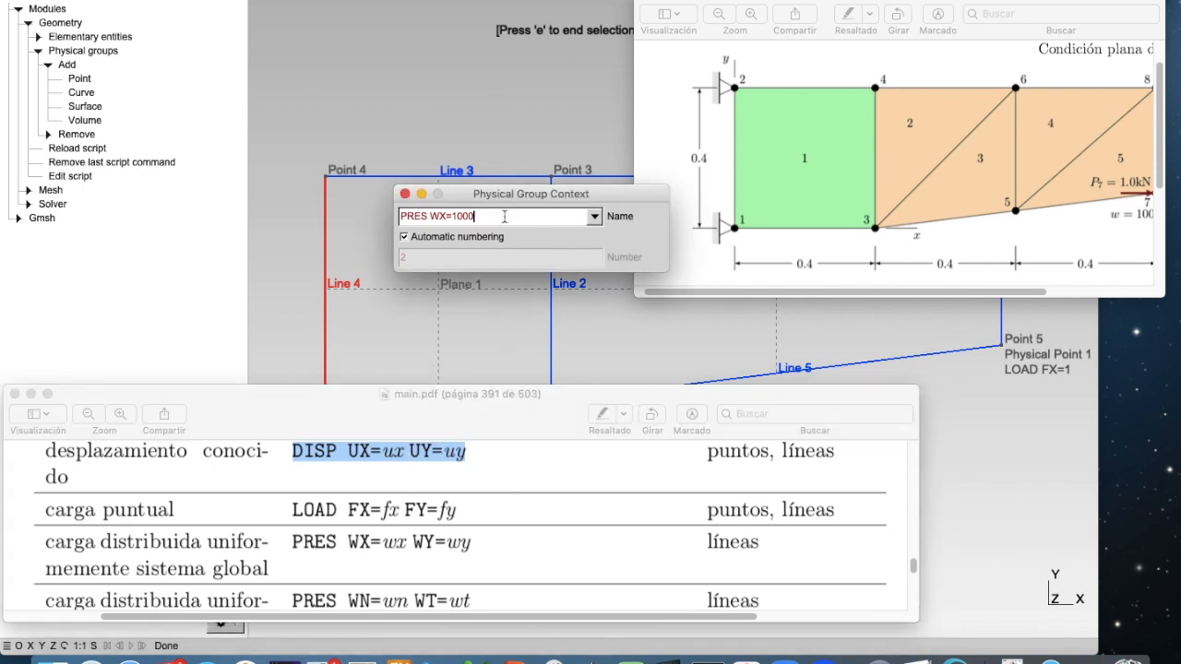
key("BackSpace")
key("BackSpace")
key("BackSpace")
key("BackSpace")
key("BackSpace")
key("BackSpace")
key("BackSpace")
key("BackSpace")
key("BackSpace")
key("BackSpace")
key("BackSpace")
key("BackSpace")
type("DISP UX=0 UY=0")
left_click(583, 147)
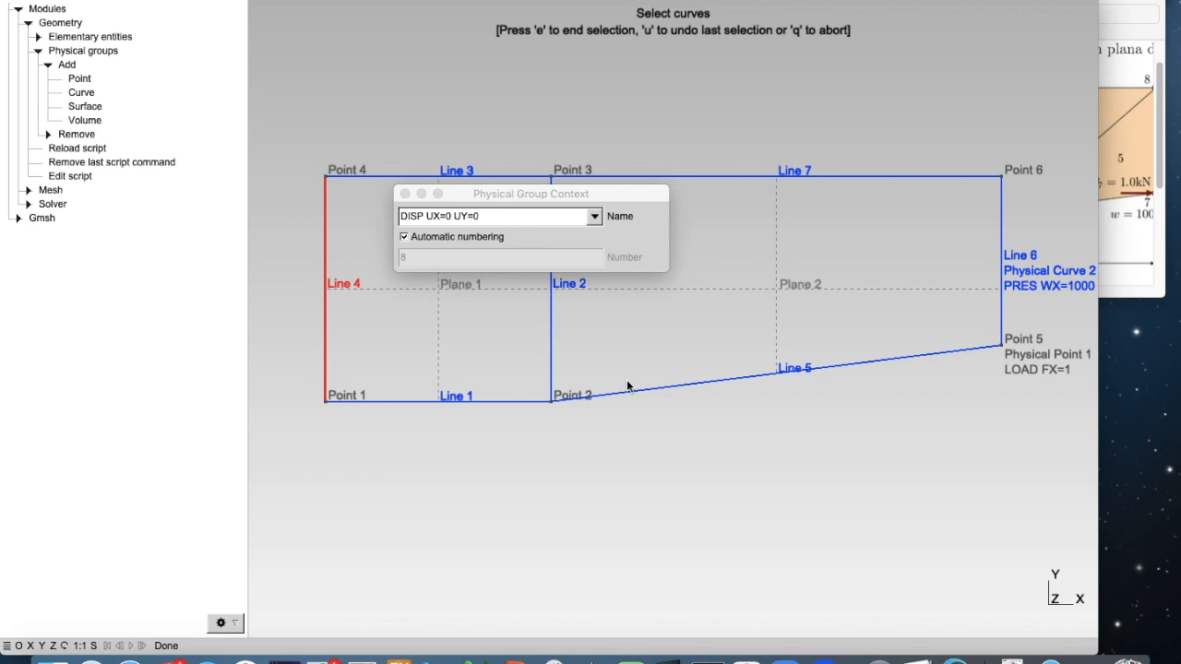
key("e")
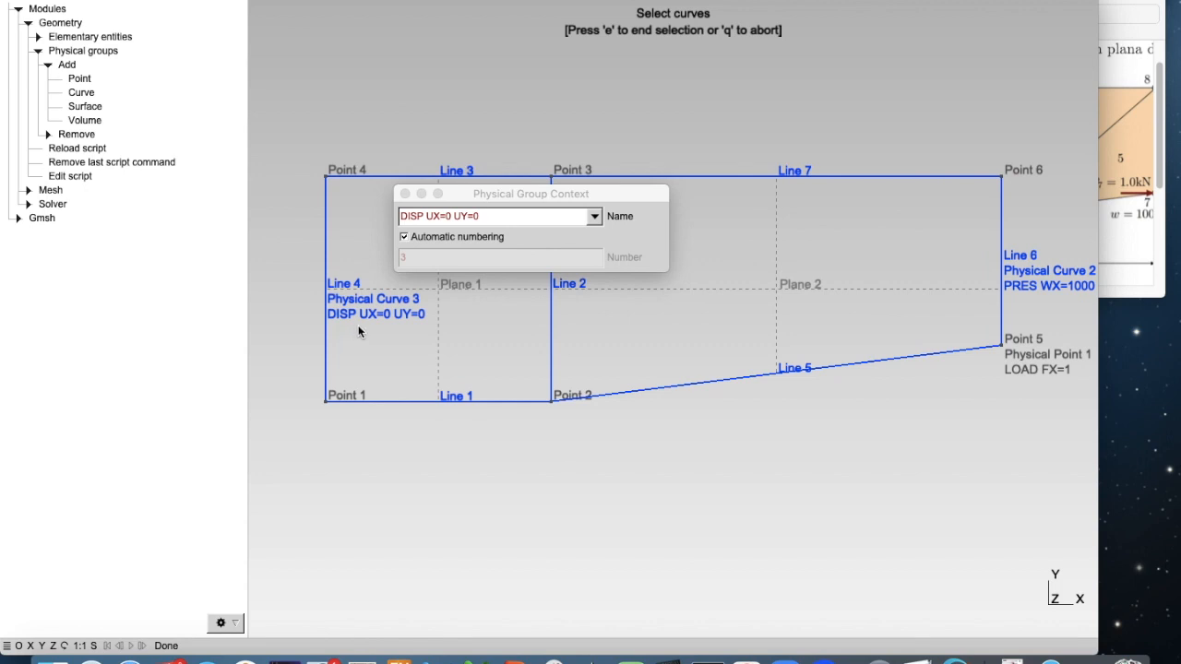
Review the material regions in the exercise figure, and start a new physical surface group with Plane 1 selected.
left_click(1136, 70)
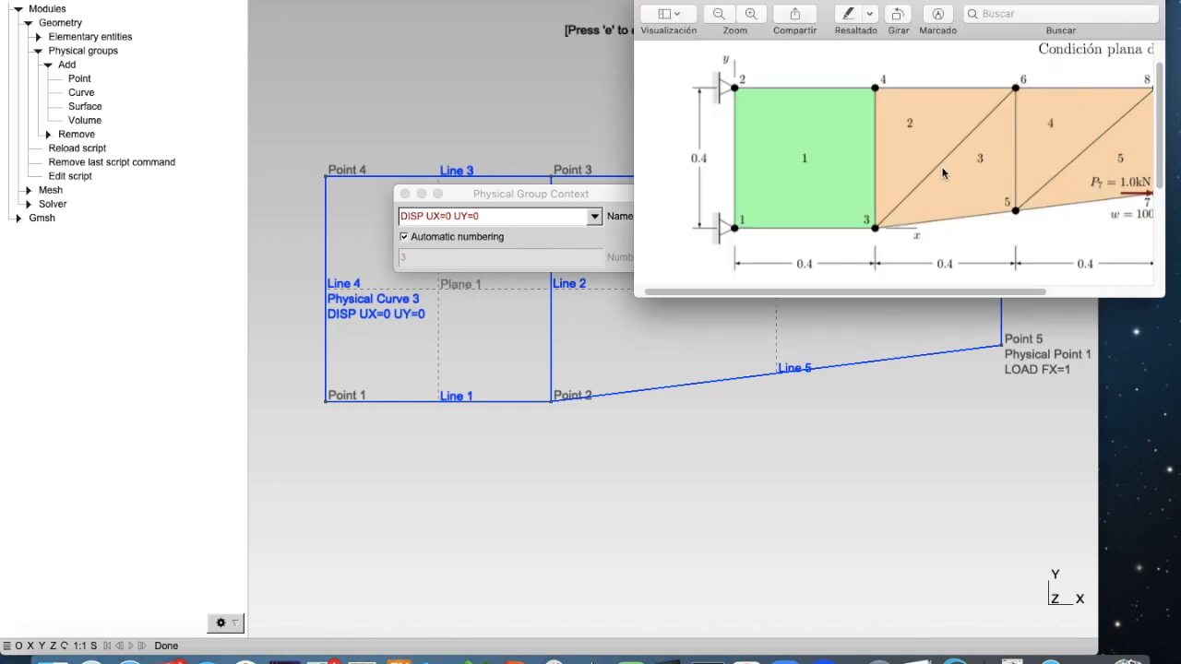
left_click_drag(912, 292, 954, 293)
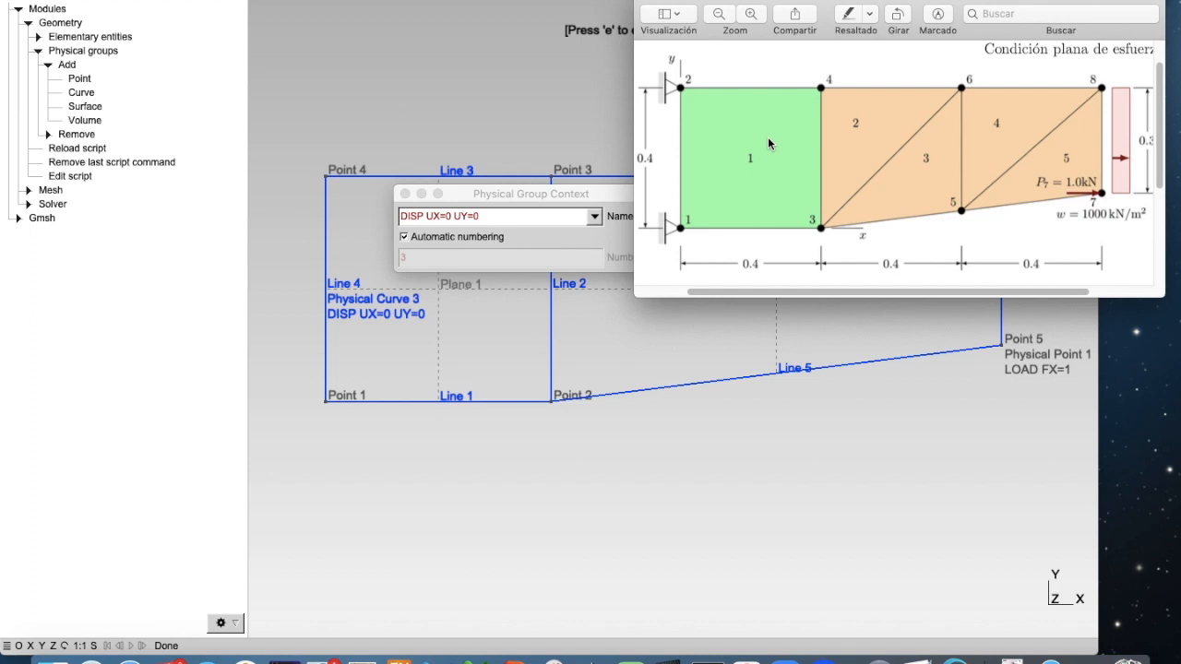
left_click(422, 102)
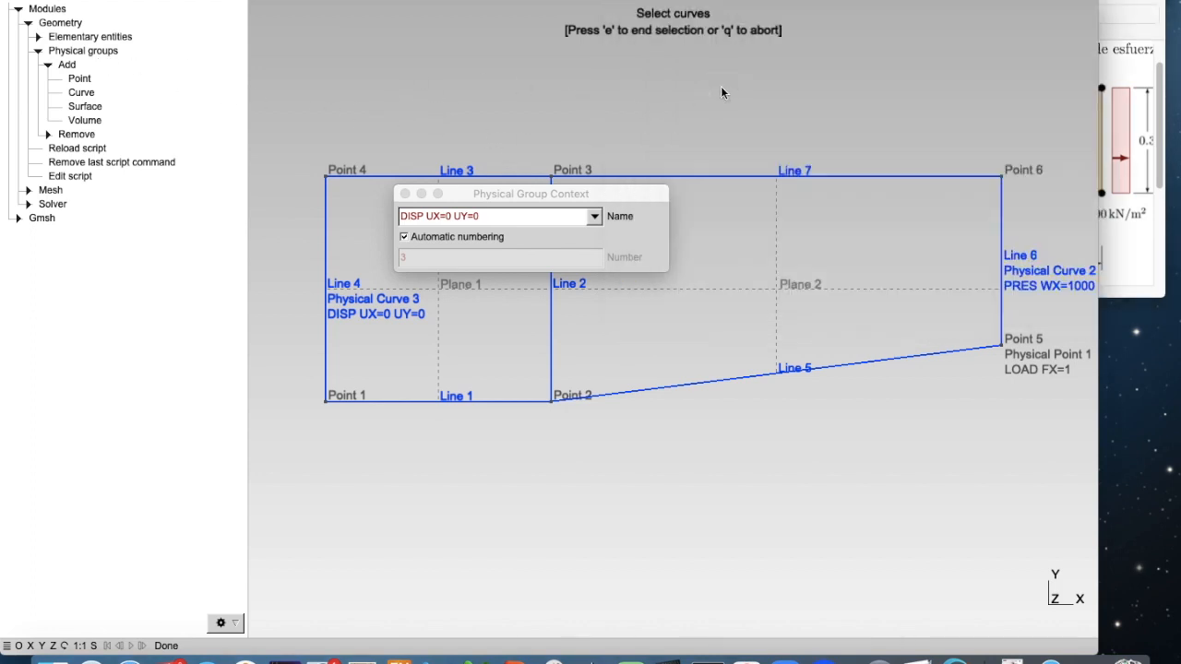
key("q")
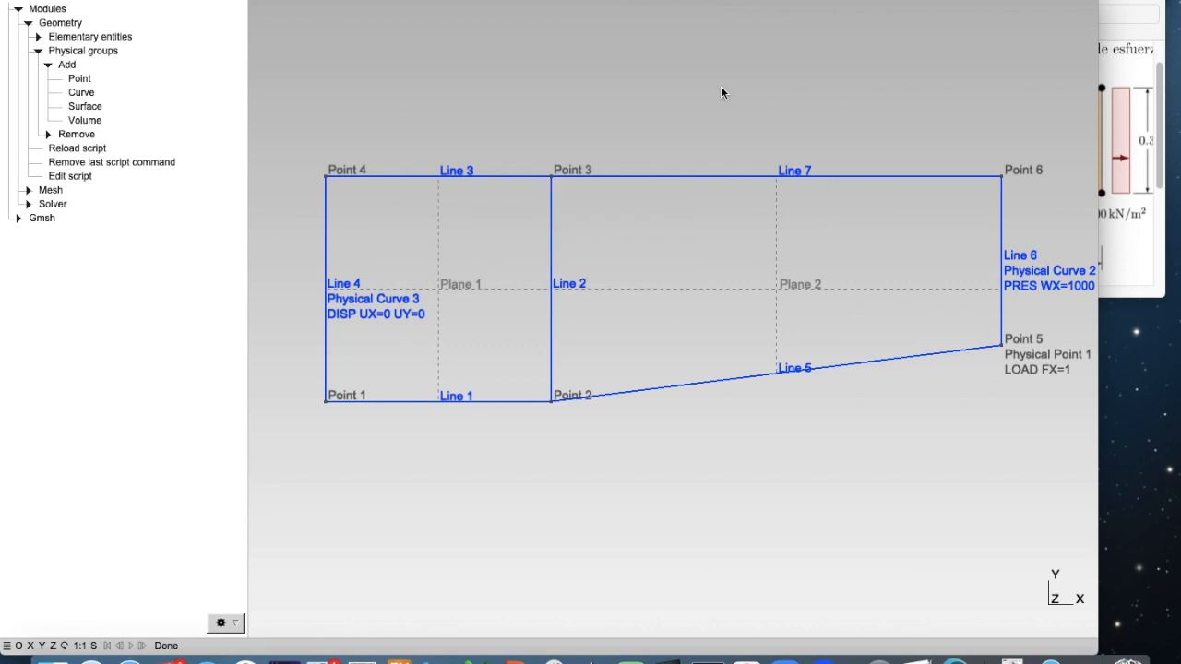
left_click(87, 112)
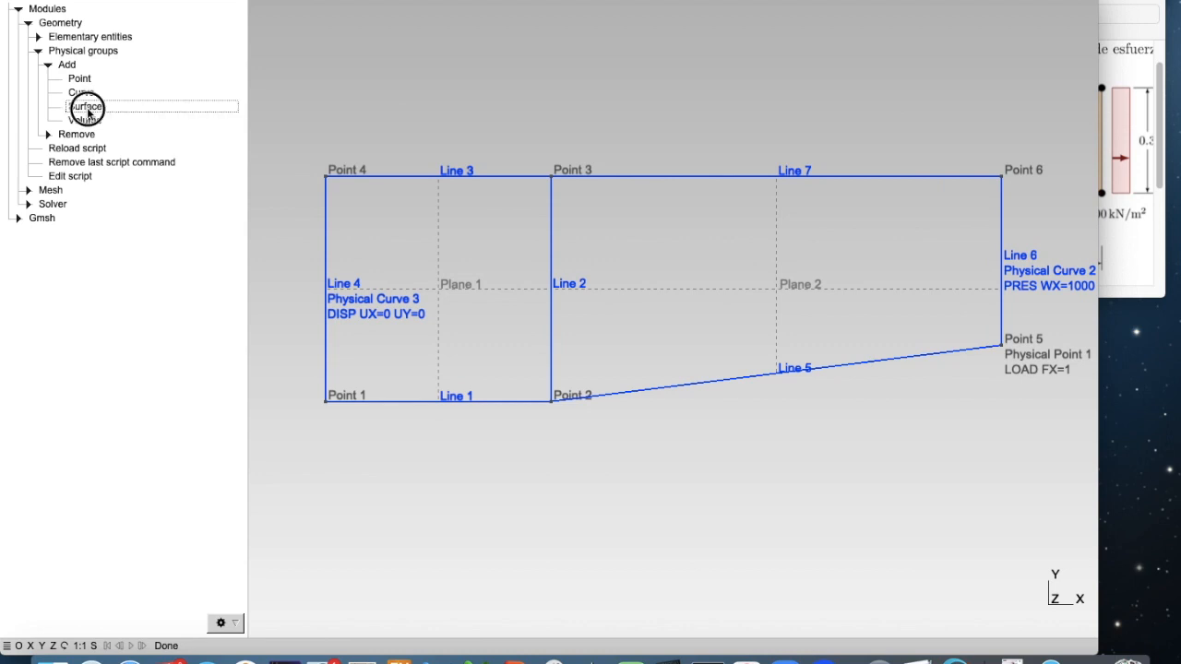
left_click_drag(569, 198, 646, 76)
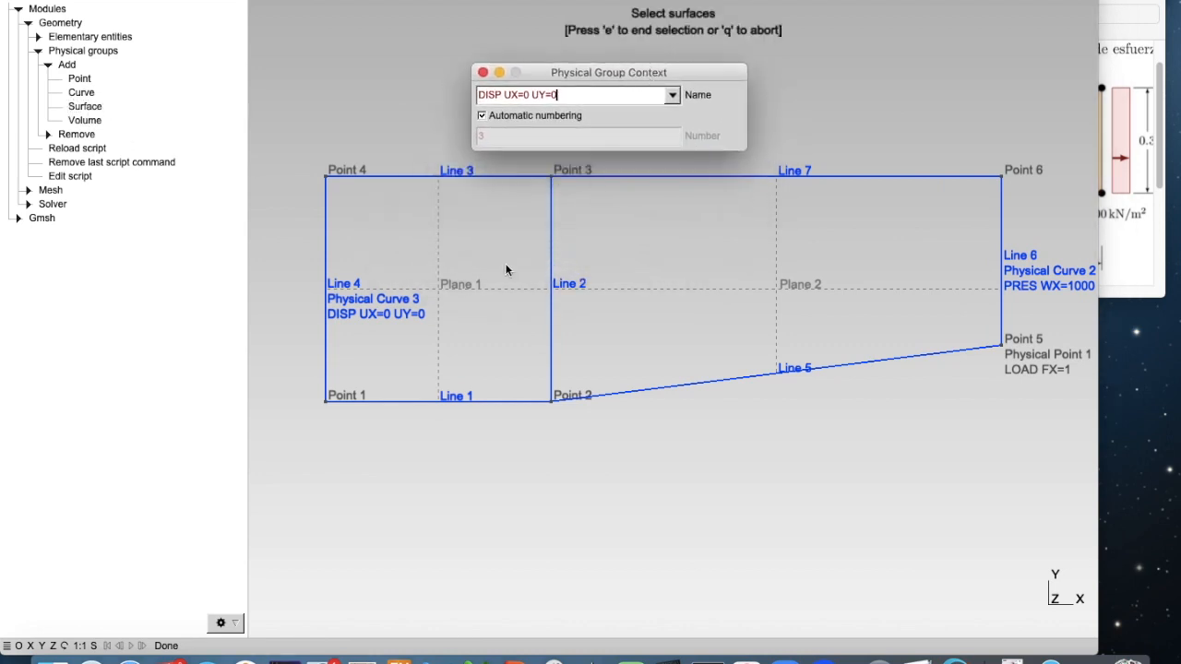
left_click(466, 290)
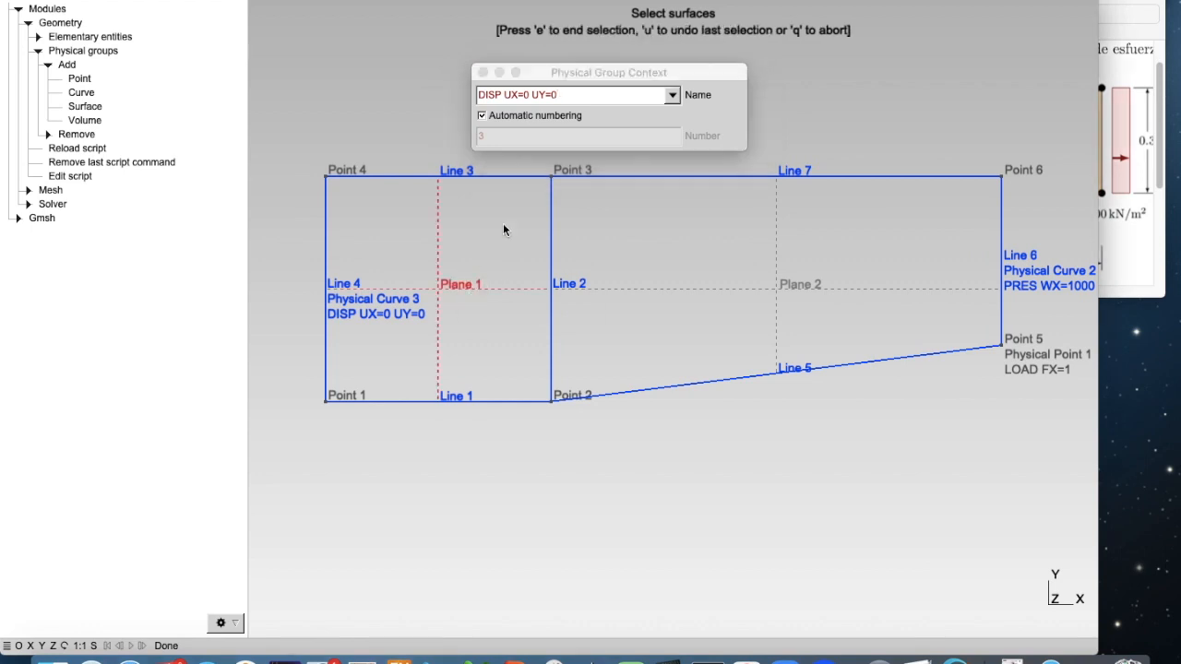
Look up the Acero material properties and thickness in the exercise PDF, keeping the group dialog visible beside it.
left_click(1118, 13)
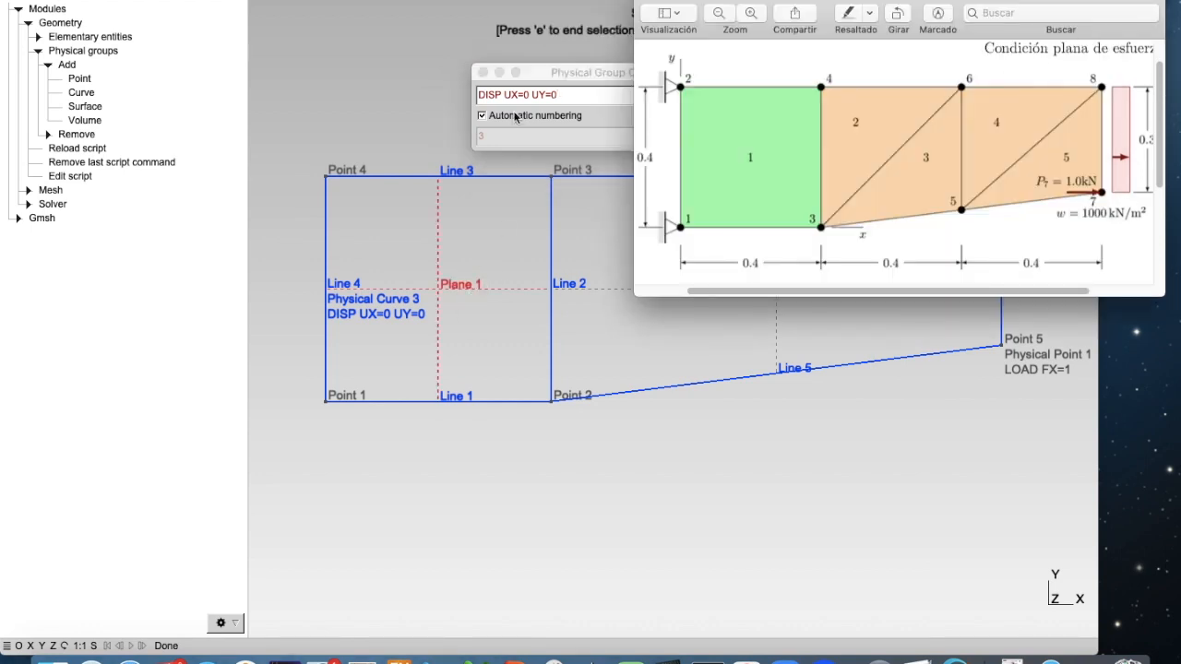
left_click_drag(557, 81, 411, 307)
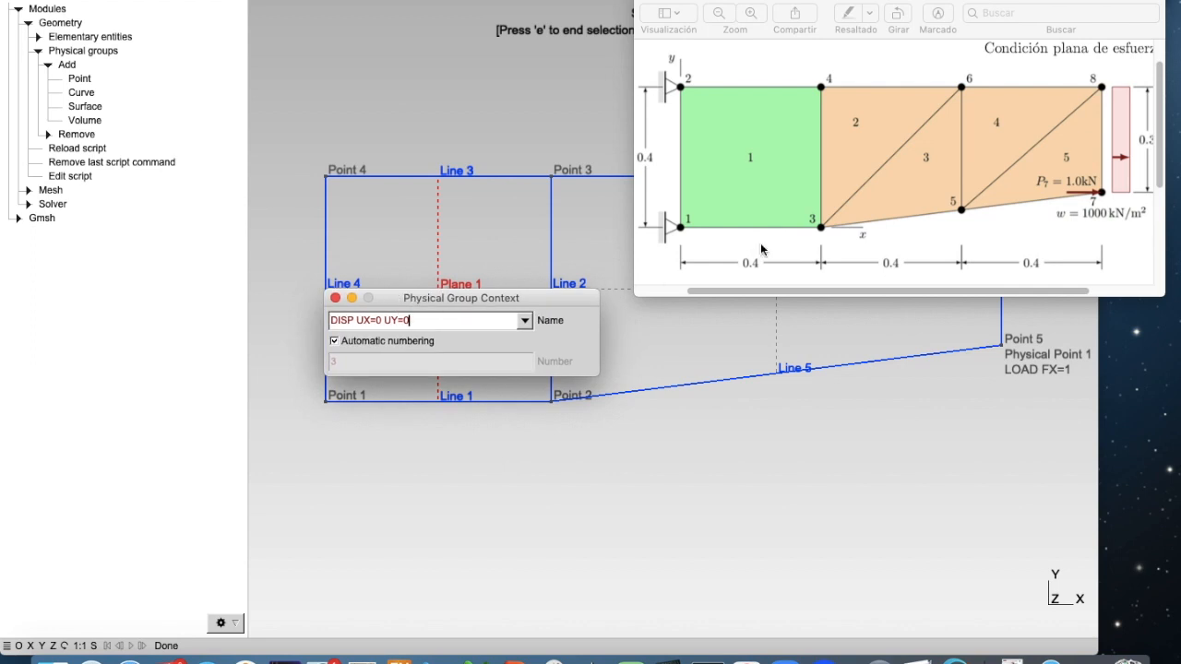
scroll(762, 241, "down", 3)
scroll(762, 240, "down", 1)
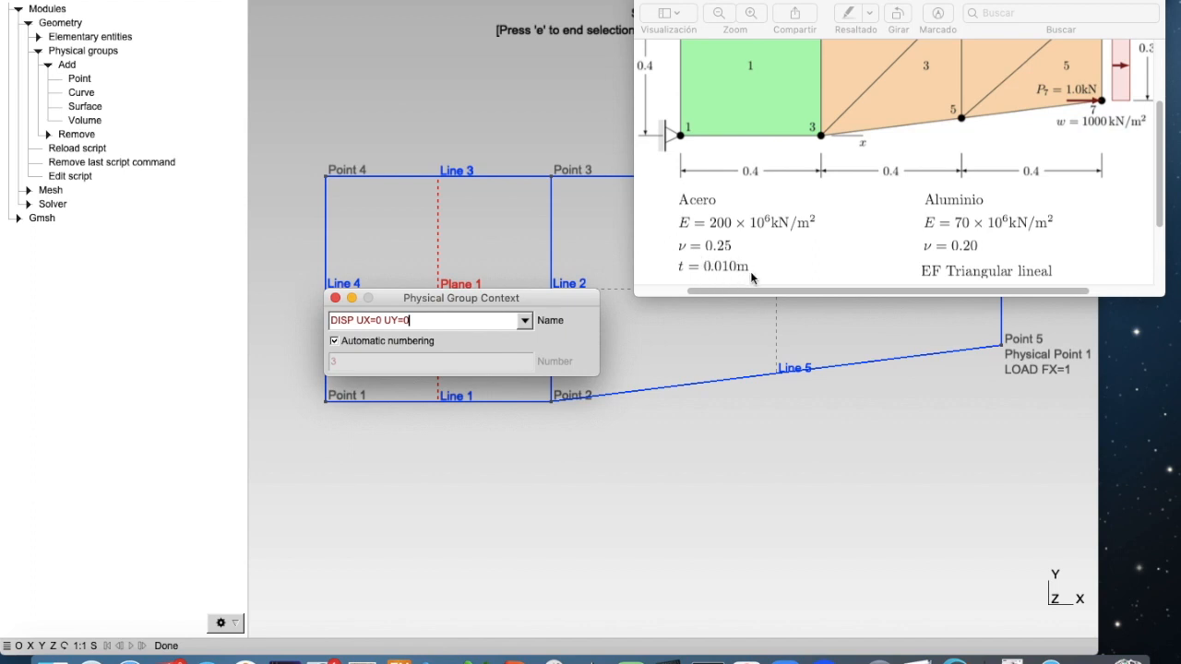
Look up the name format for thickness and material properties in Table 9.1 of main.pdf.
left_click(361, 659)
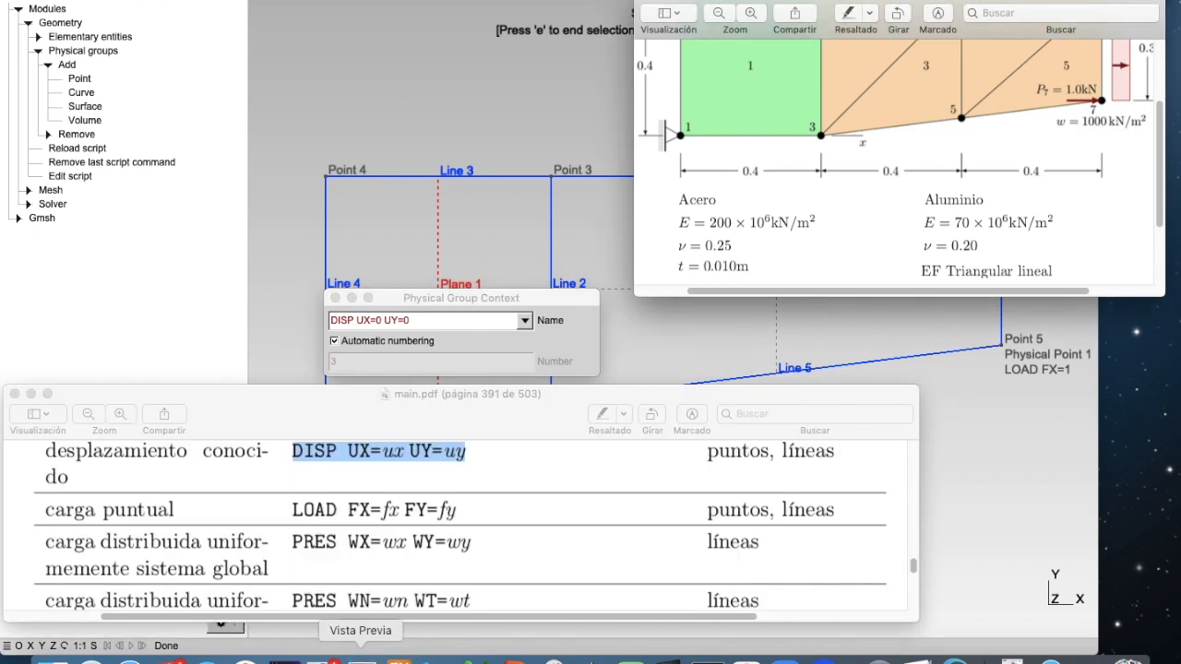
scroll(433, 541, "up", 3)
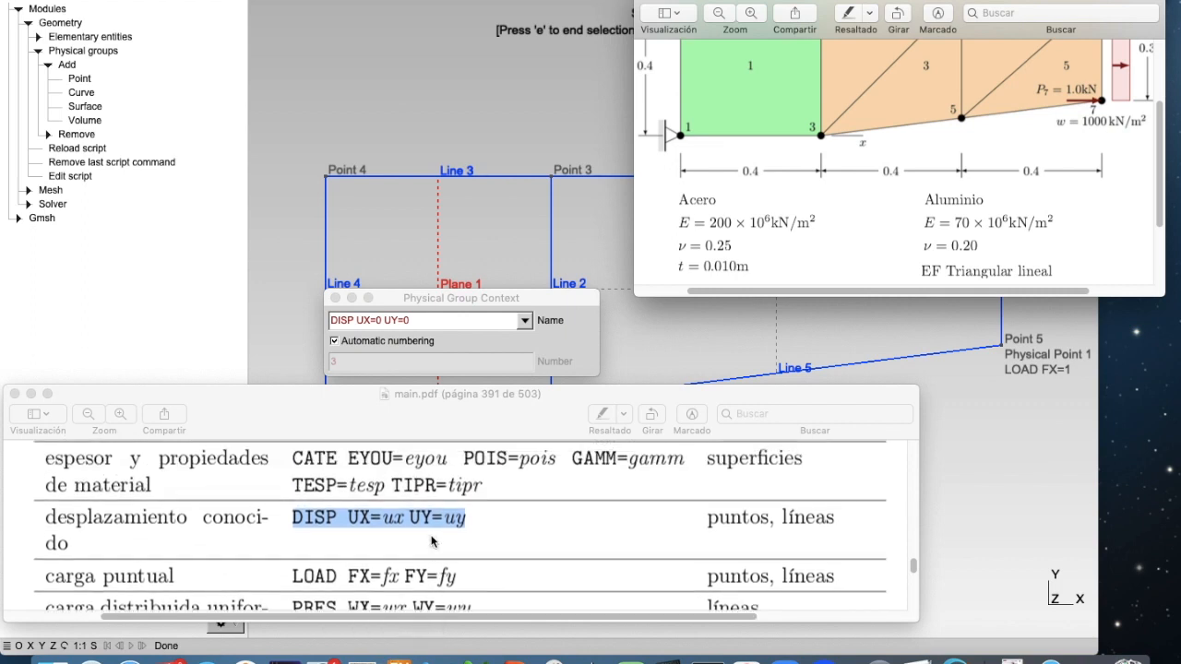
scroll(434, 542, "up", 1)
left_click(307, 484)
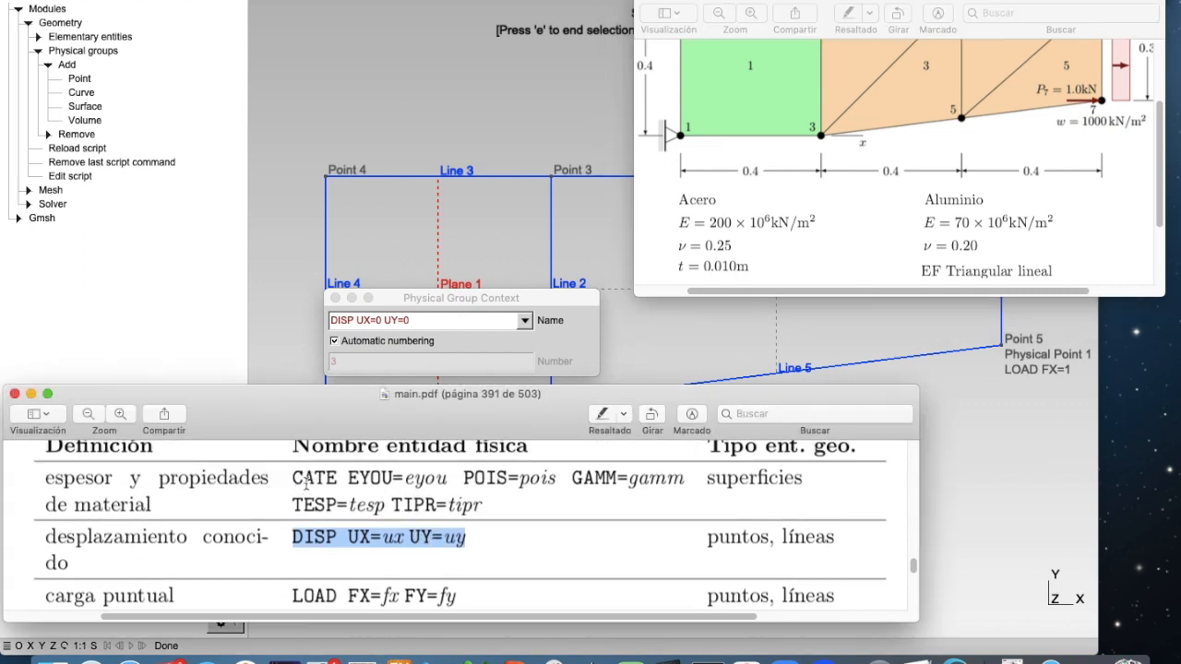
left_click_drag(293, 477, 496, 504)
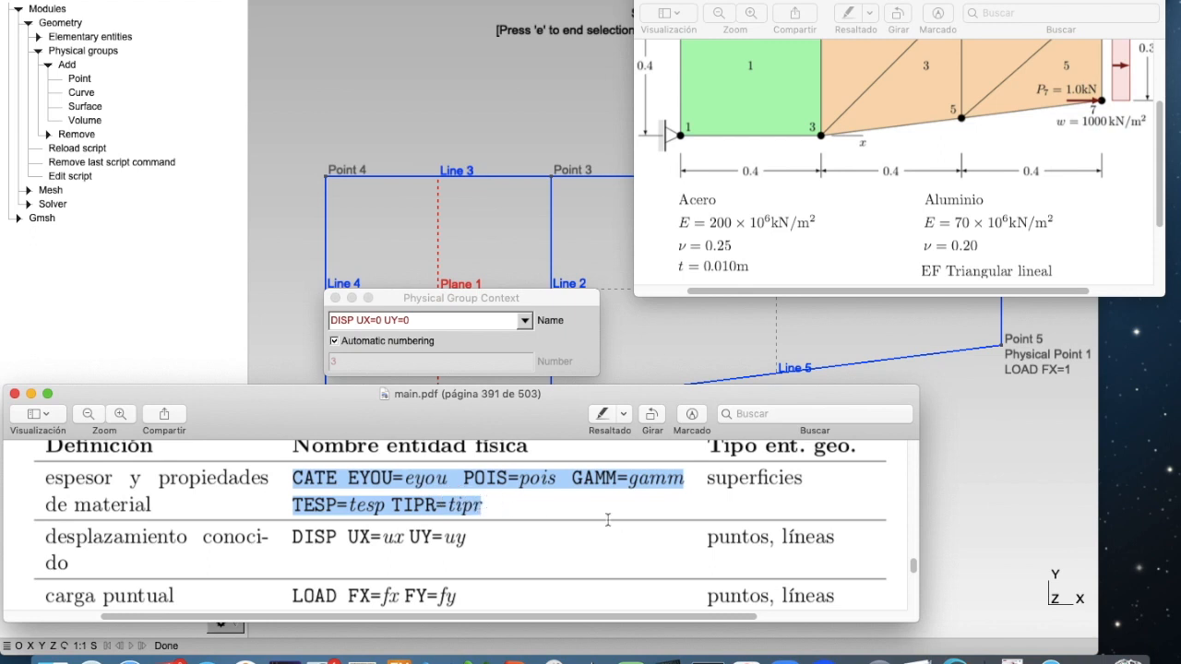
Create the physical surface group CATE EYOU=200E6 POIS=0.25 TESP=0.01 on Plane 1.
left_click(413, 319)
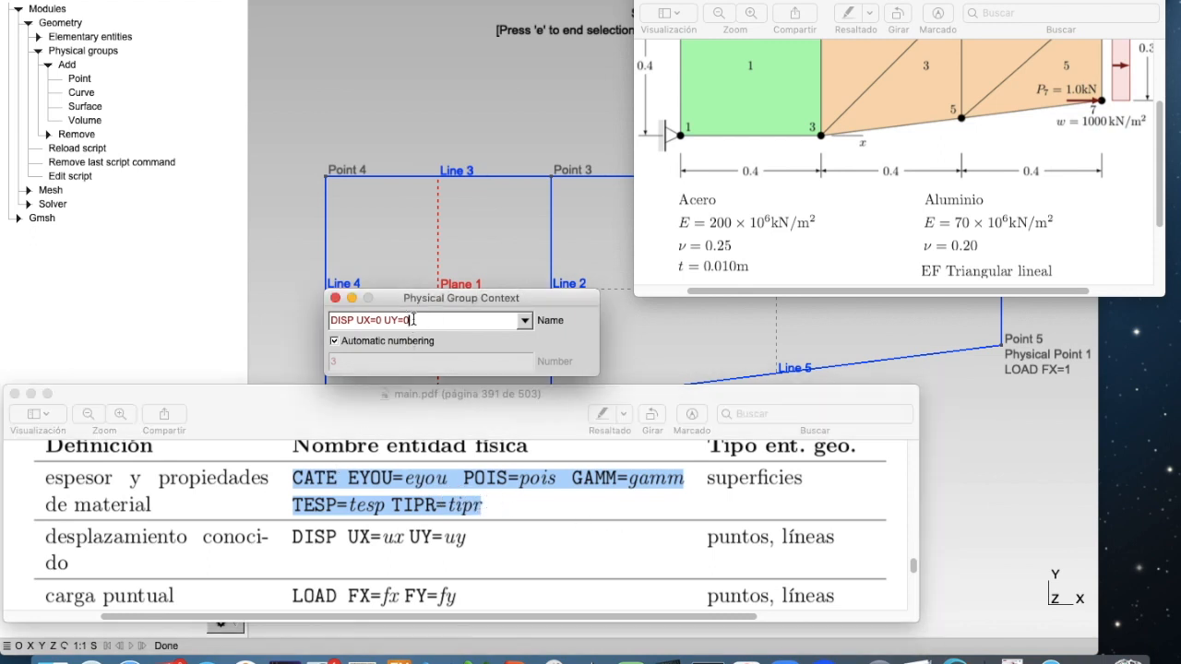
left_click_drag(413, 319, 309, 321)
type("CATE EYOU=200E6")
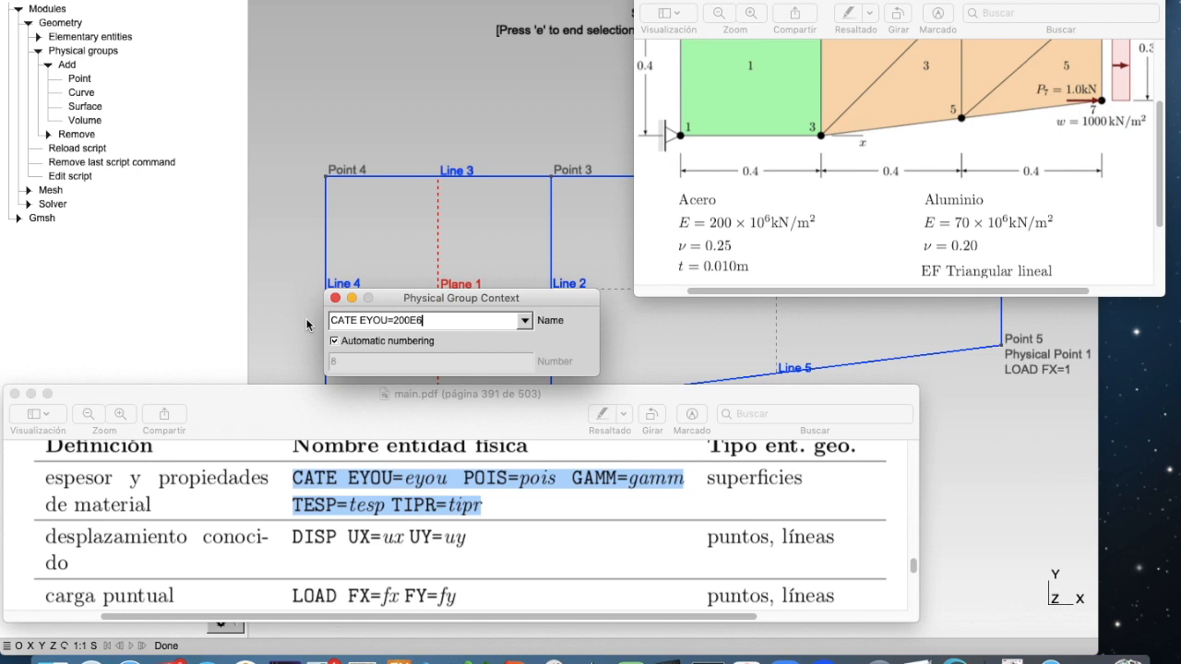
type(" POIS=0.25")
type("TESP=")
type("0.01")
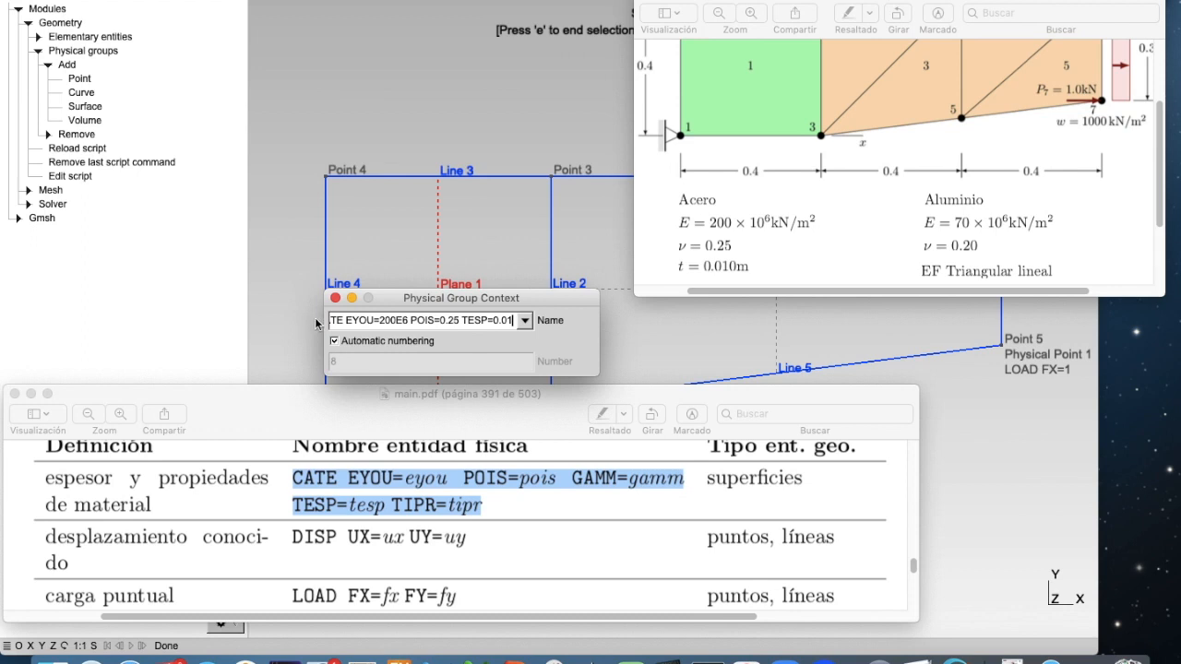
left_click(460, 248)
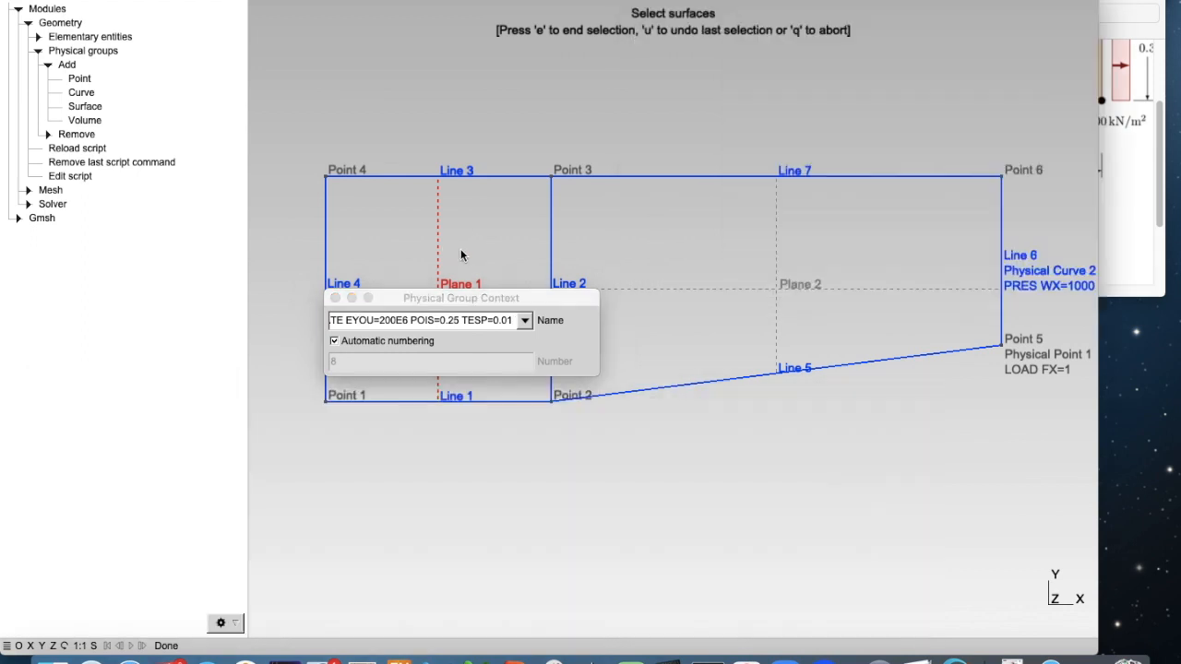
left_click_drag(480, 306, 463, 434)
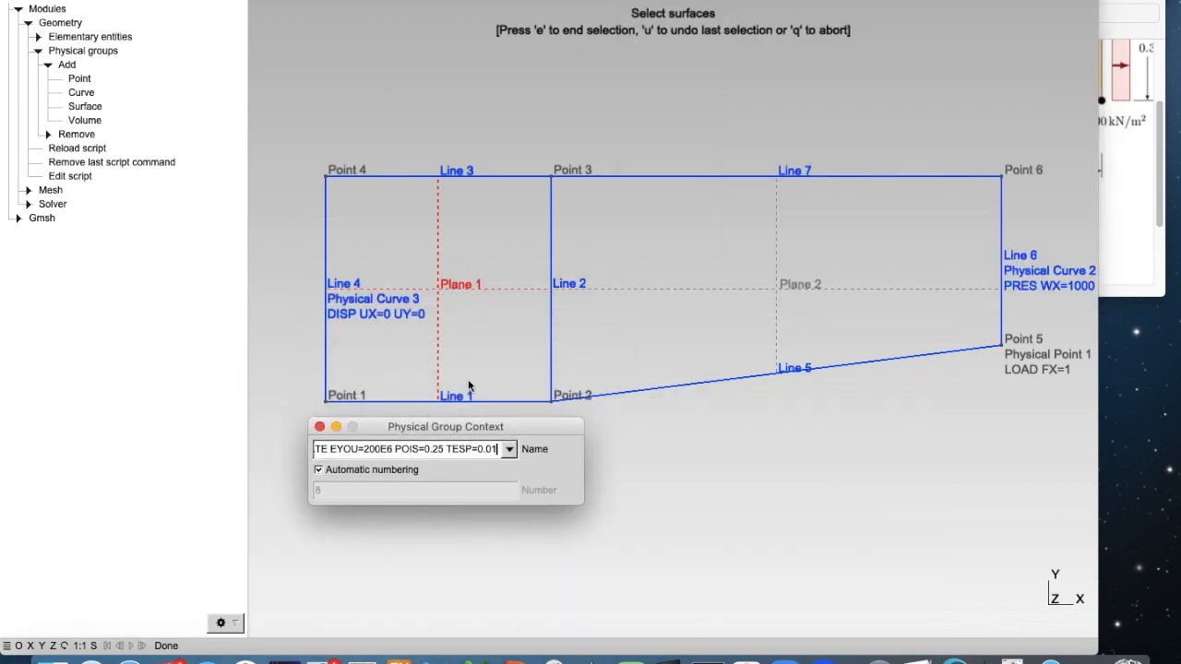
left_click(496, 234)
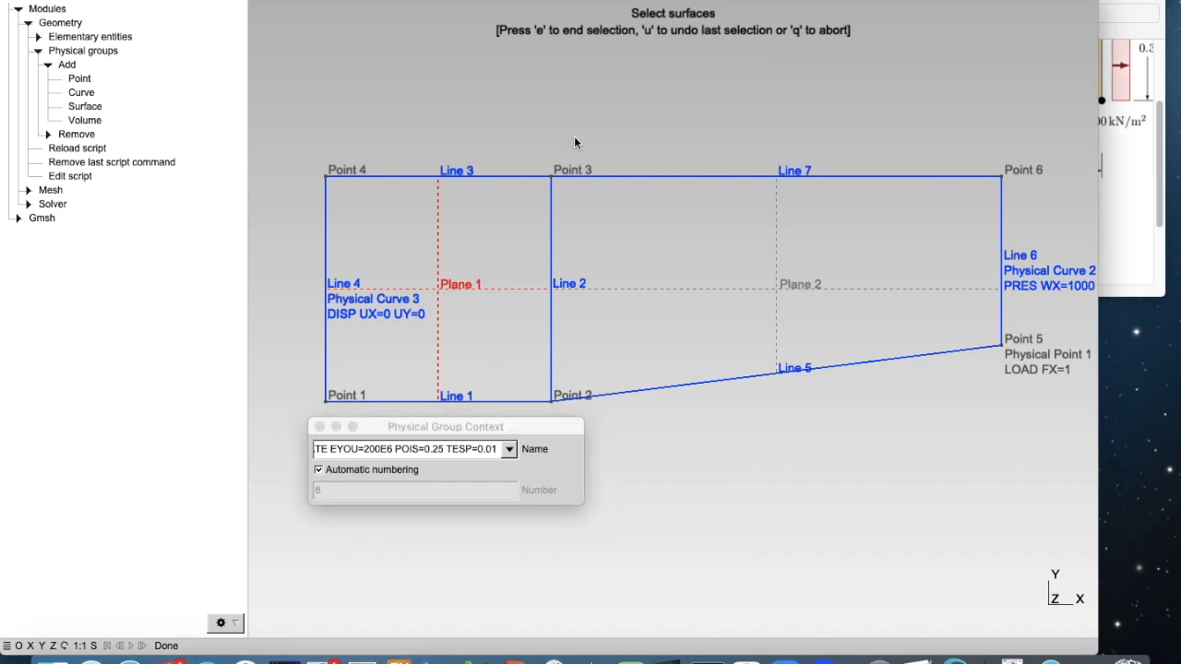
key("e")
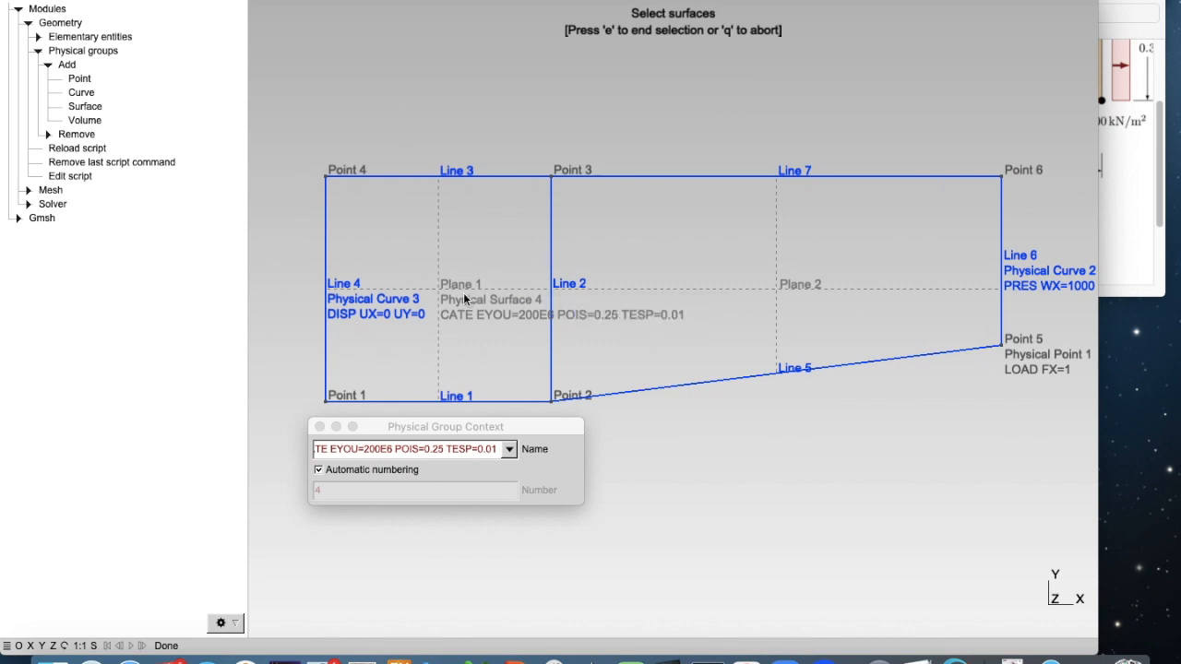
Select Plane 2 for another physical surface group and look up the Aluminio properties in the exercise PDF.
left_click(779, 287)
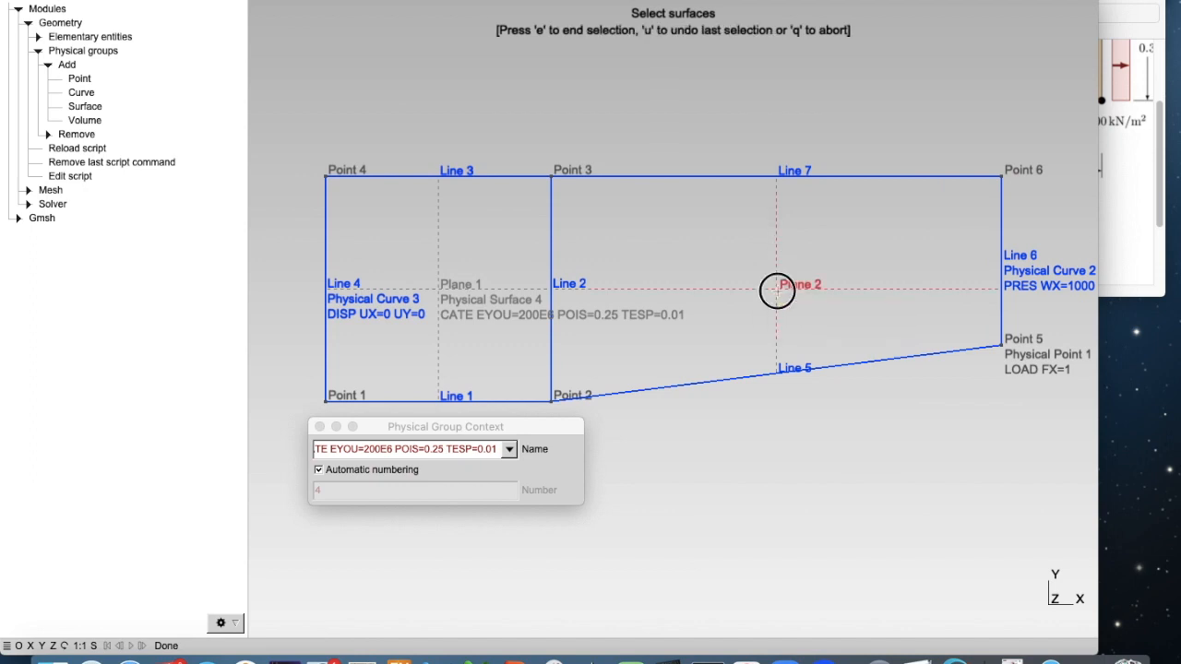
left_click(427, 450)
left_click(1120, 182)
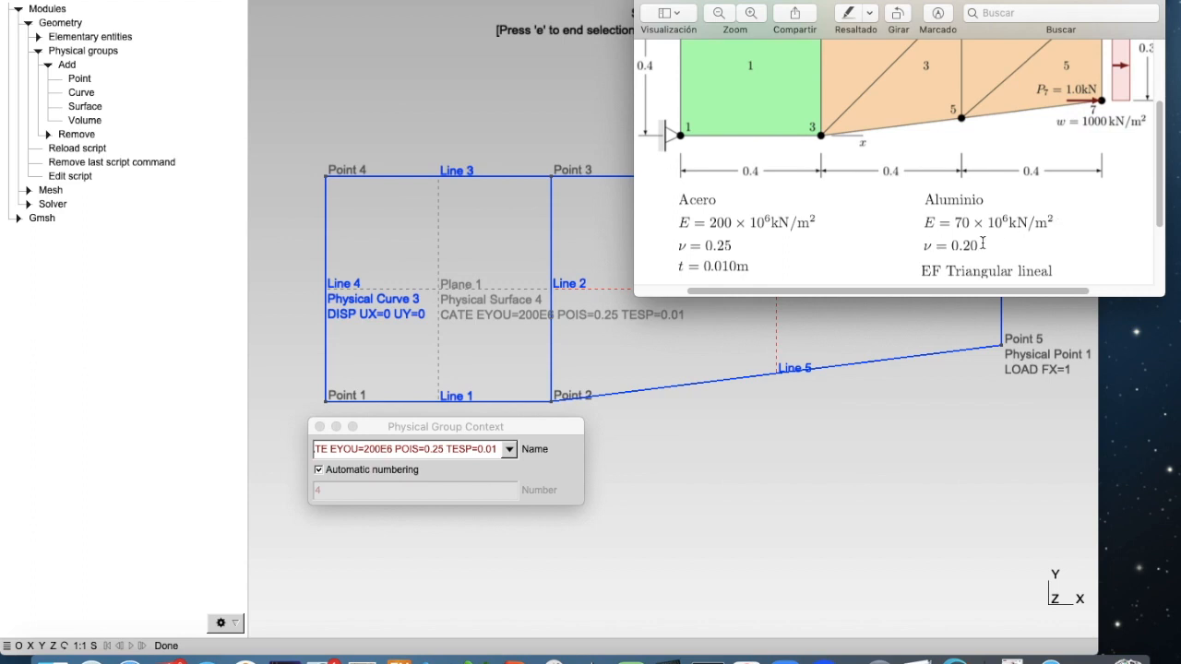
left_click(701, 467)
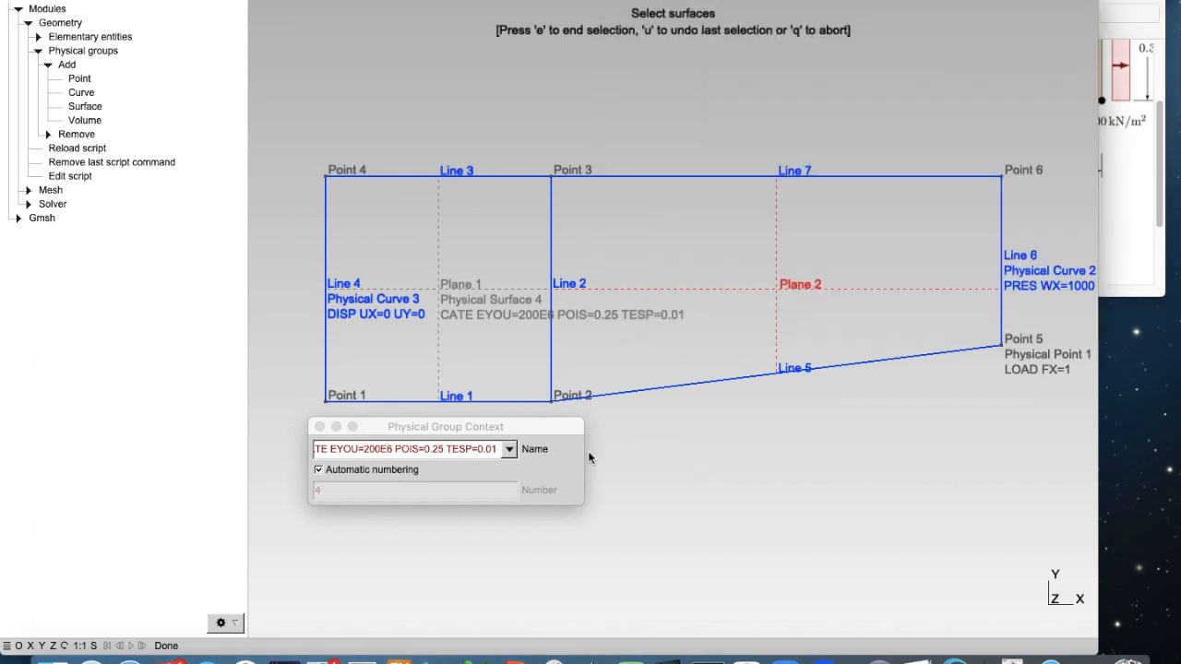
Create the physical surface group CATE EYOU=70E6 POIS=0.20 TESP=0.01 on Plane 2 and end the surface selection.
left_click(381, 449)
key("shift+Left")
key("shift+Left")
key("shift+Left")
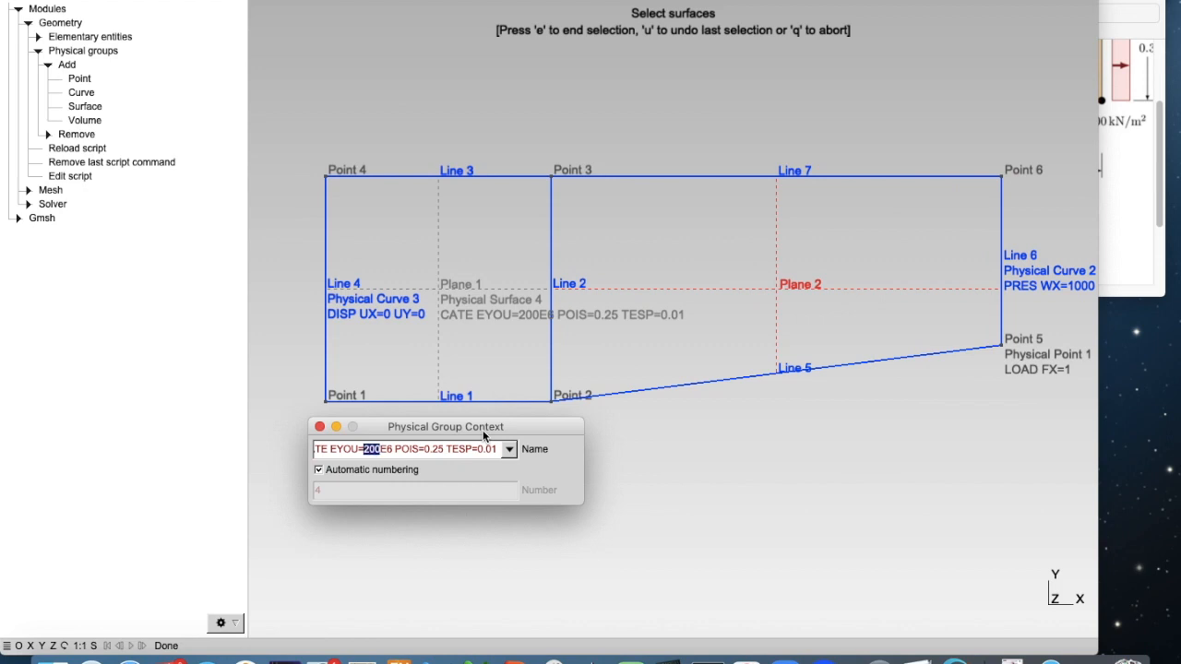
type("70")
key("Right")
key("Right")
key("Right")
key("Right")
key("Right")
key("Right")
key("Right")
key("Right")
key("Right")
key("Right")
key("Right")
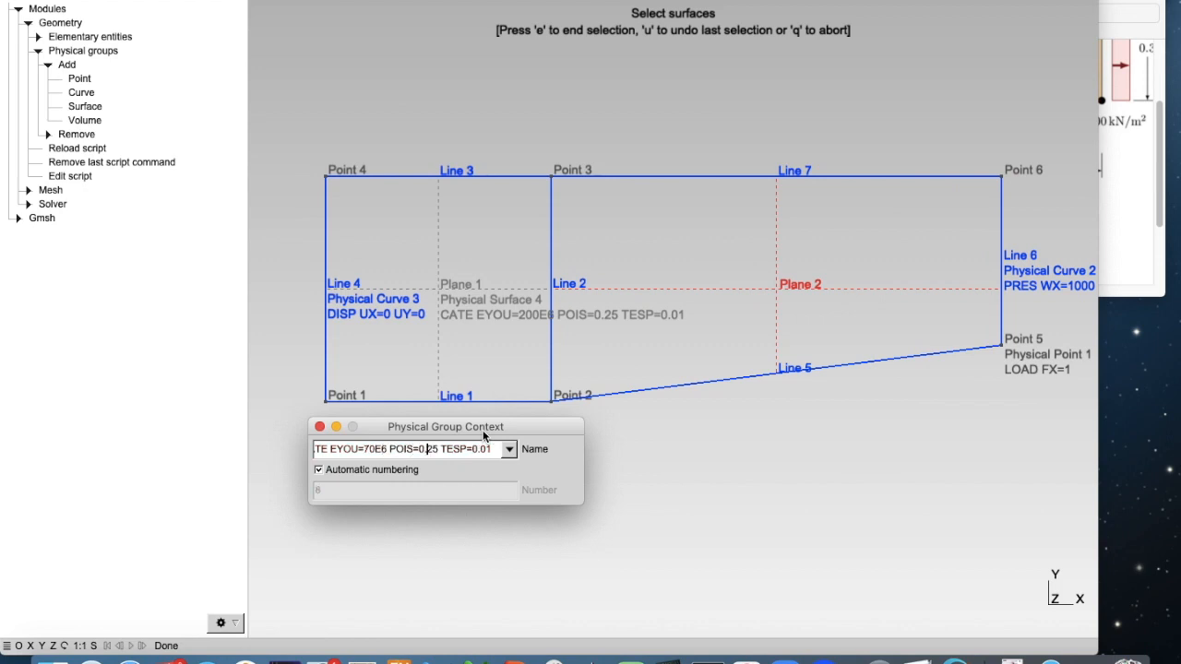
key("Delete")
type("0")
left_click(722, 153)
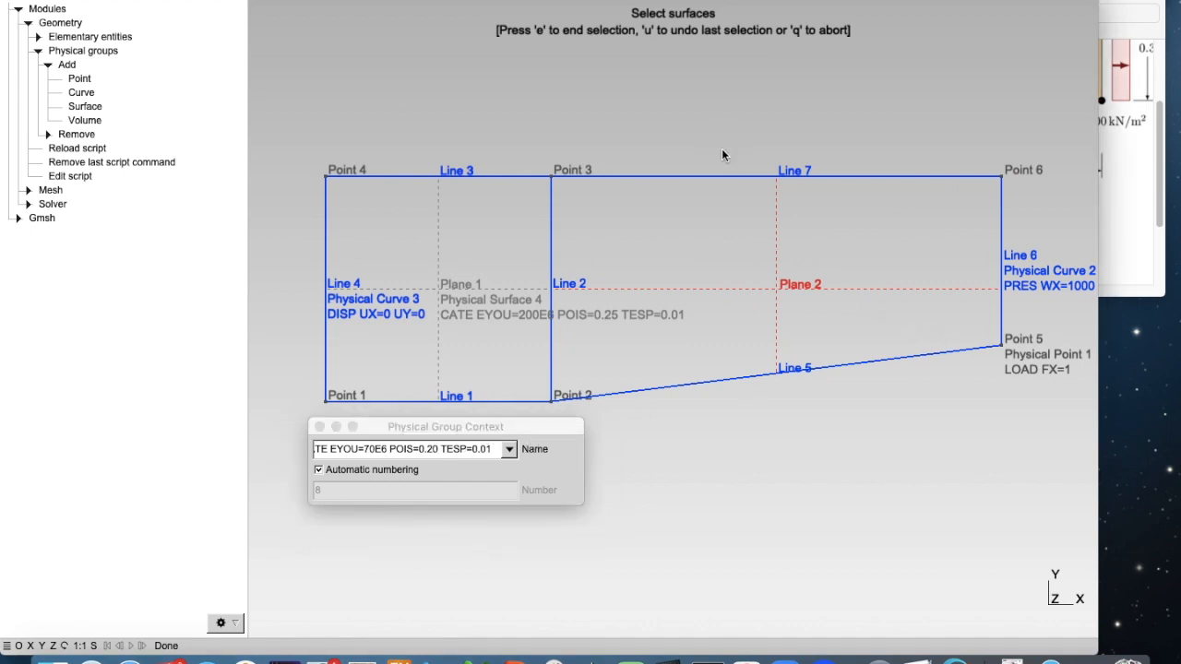
key("e")
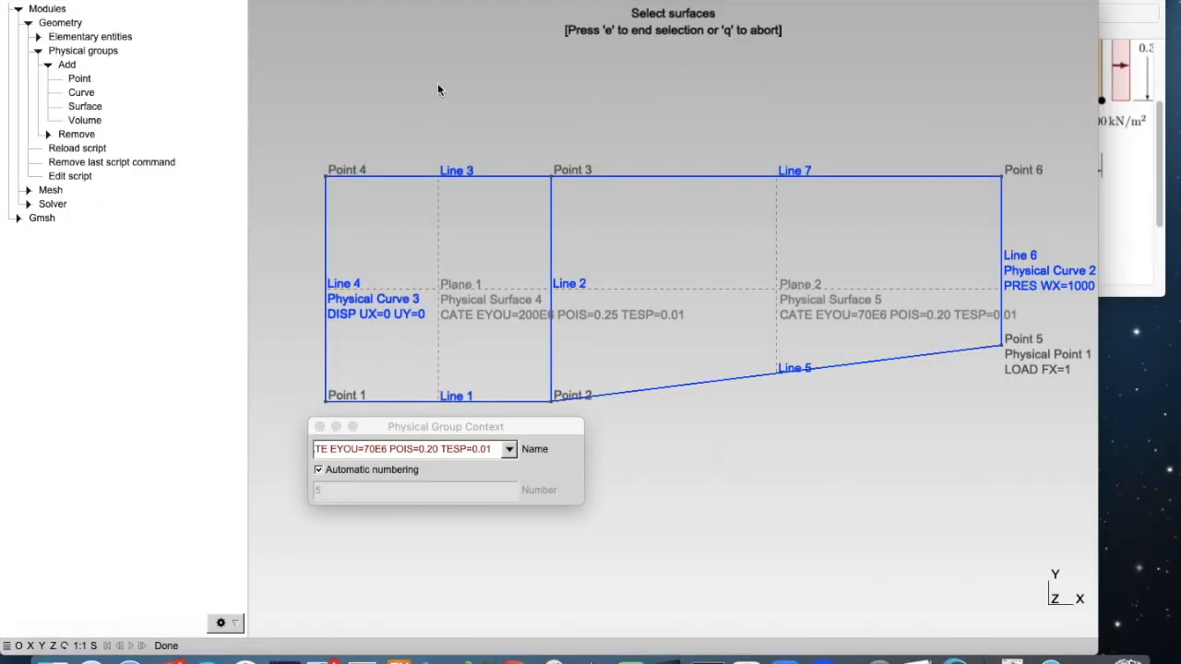
key("q")
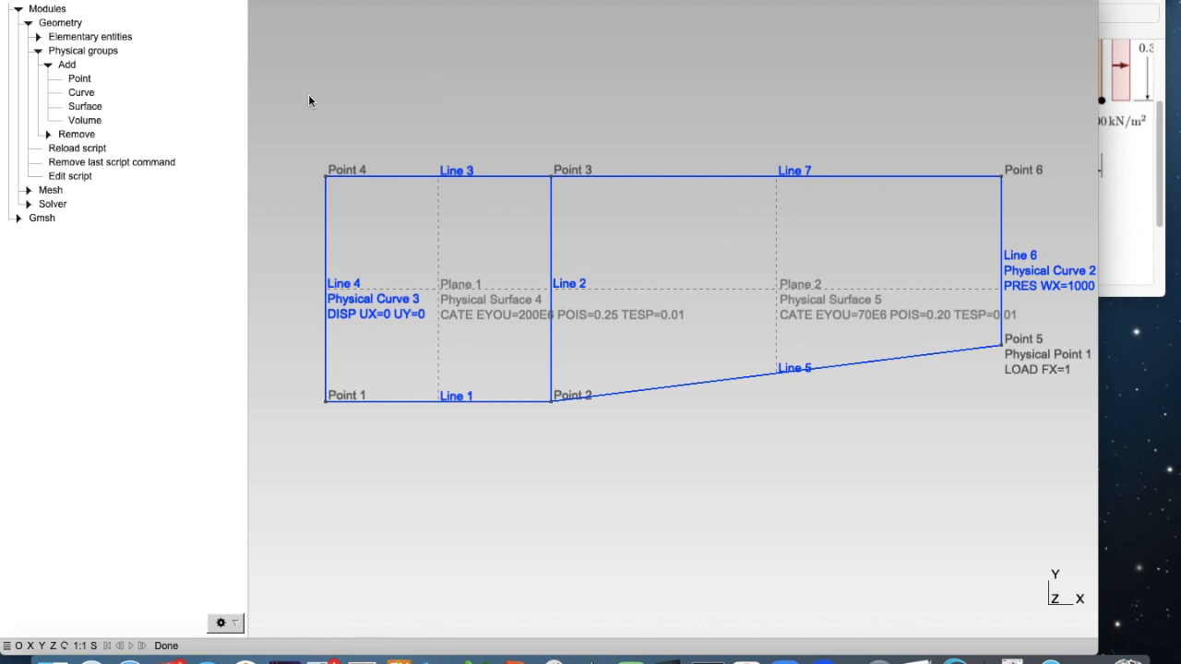
Start defining transfinite curves for the mesh and check the element divisions along the edges in the exercise figure.
left_click(47, 65)
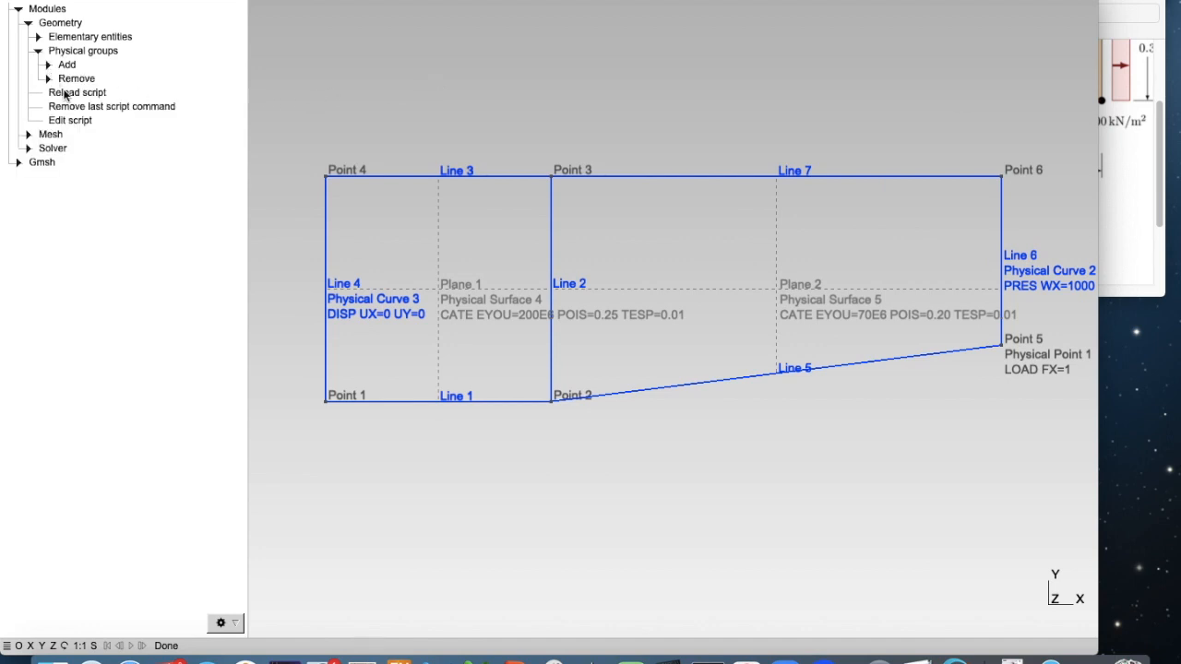
left_click(38, 51)
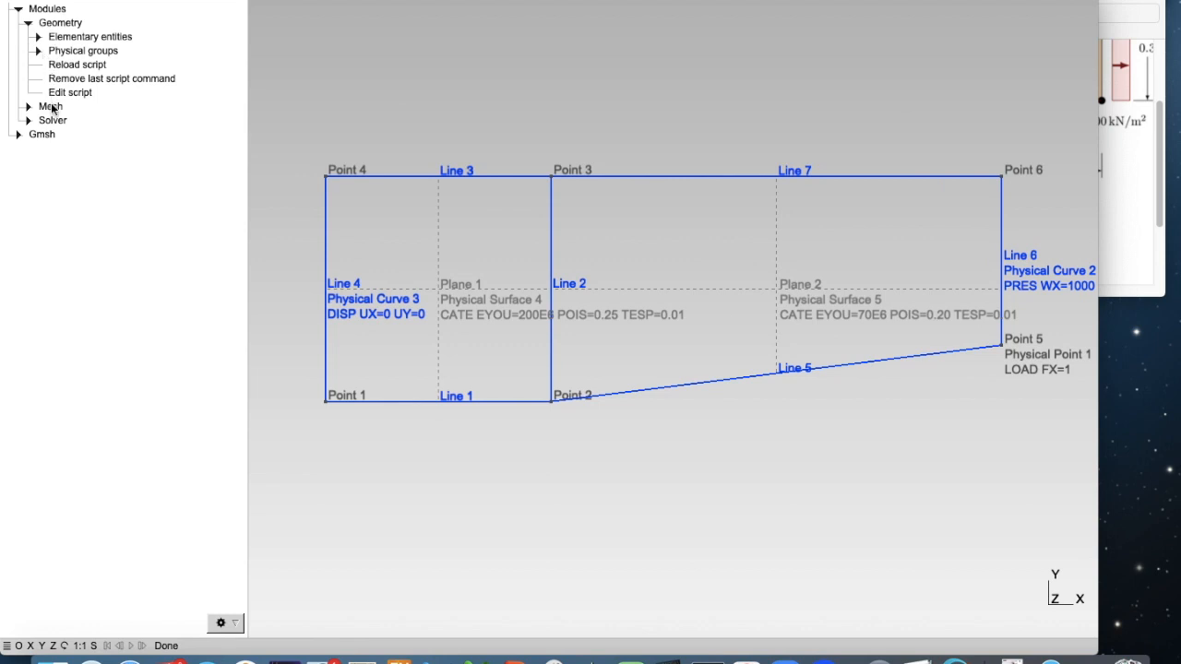
left_click(28, 106)
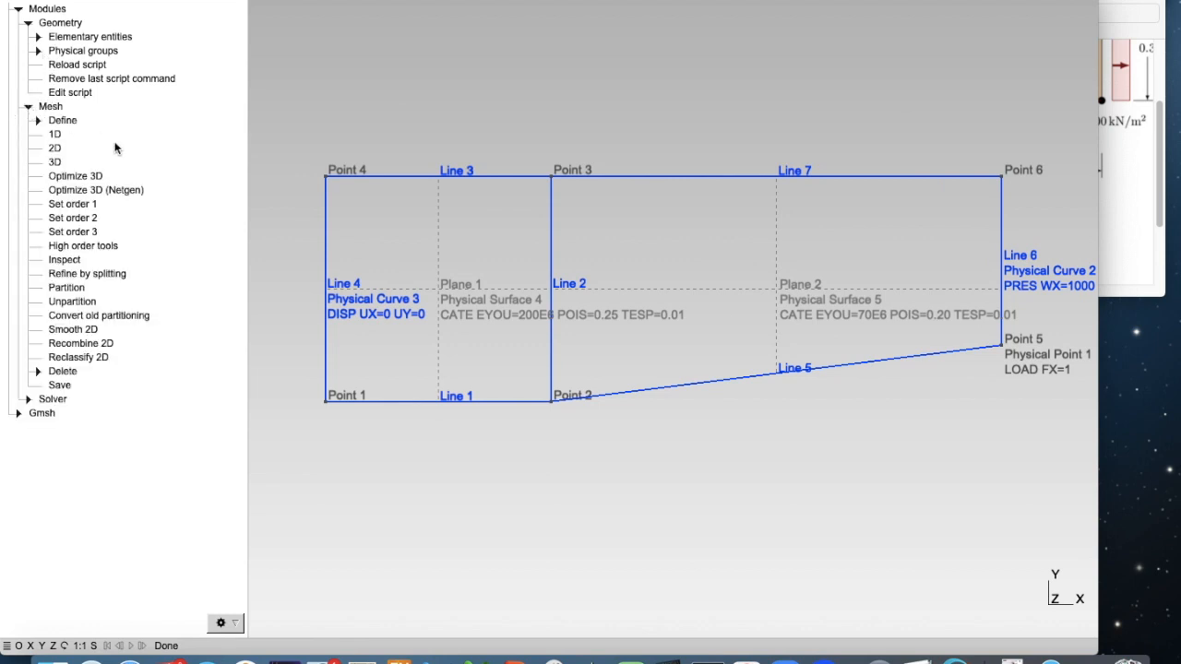
left_click(38, 120)
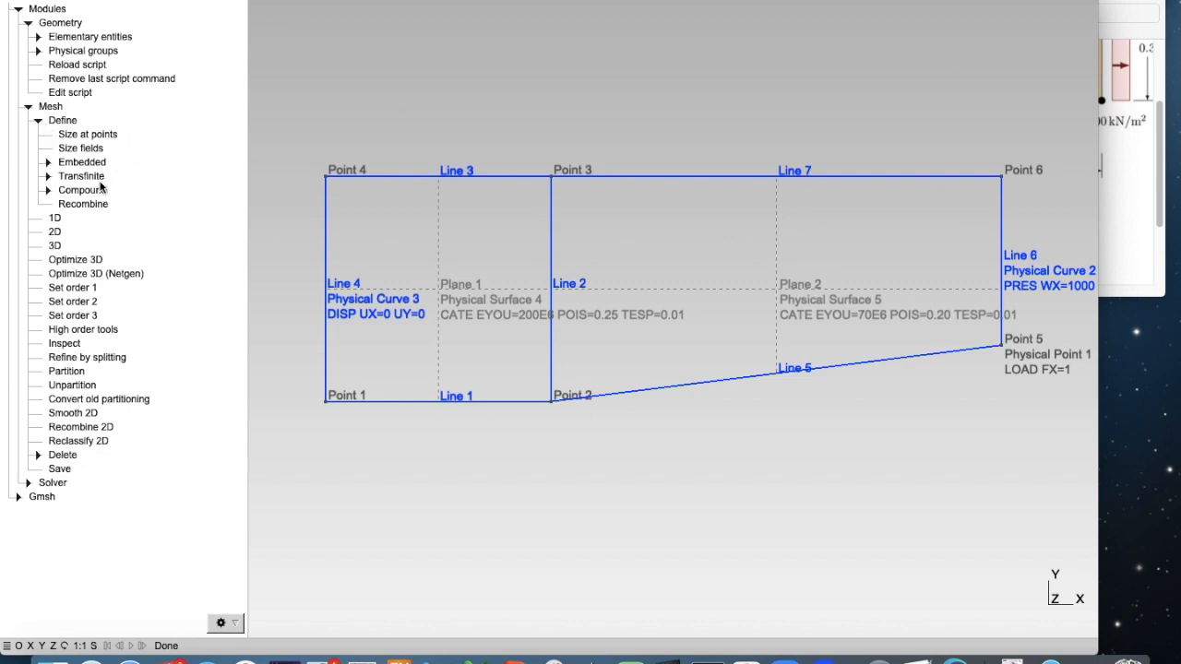
left_click(48, 176)
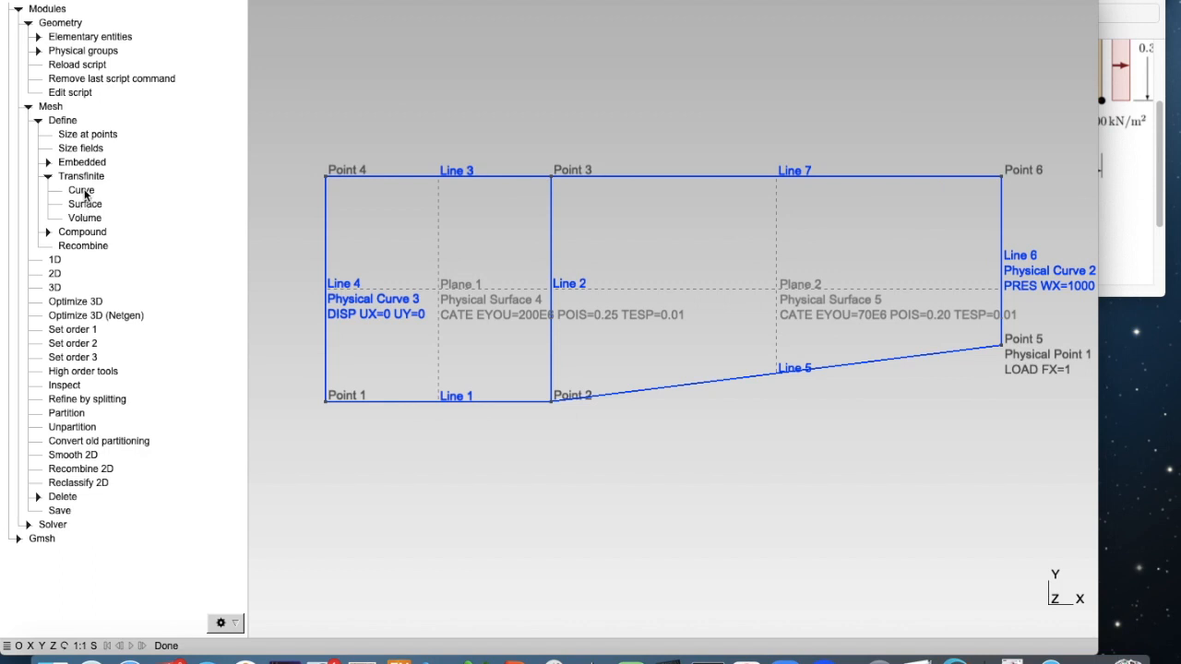
left_click(82, 191)
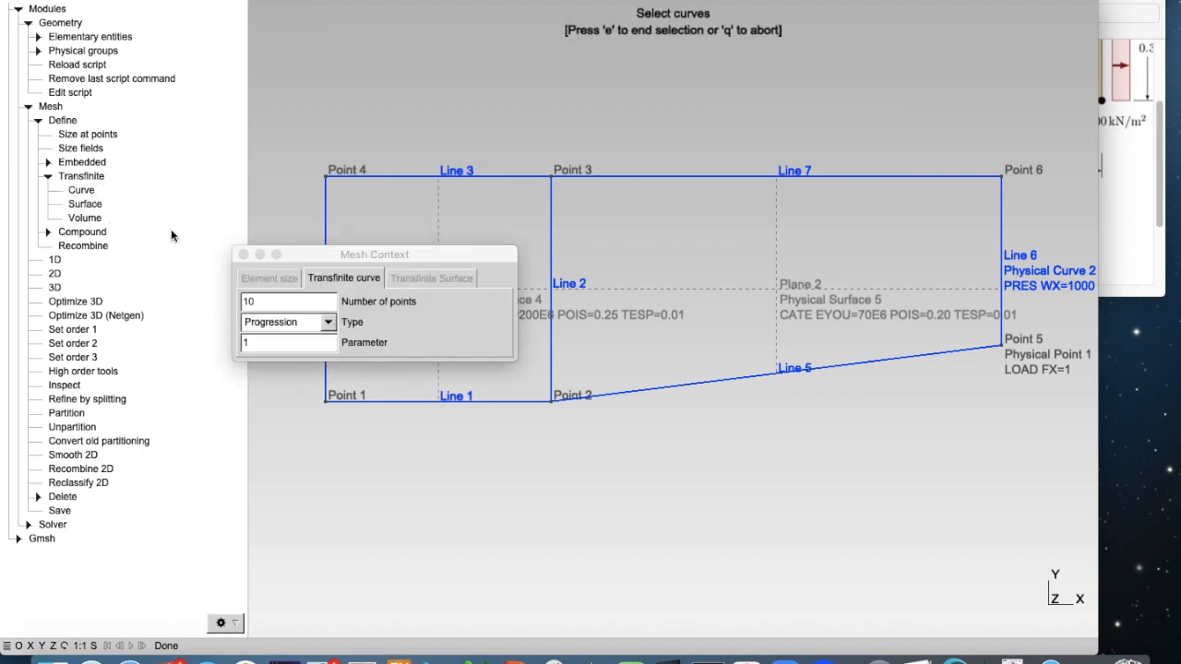
left_click_drag(328, 256, 417, 53)
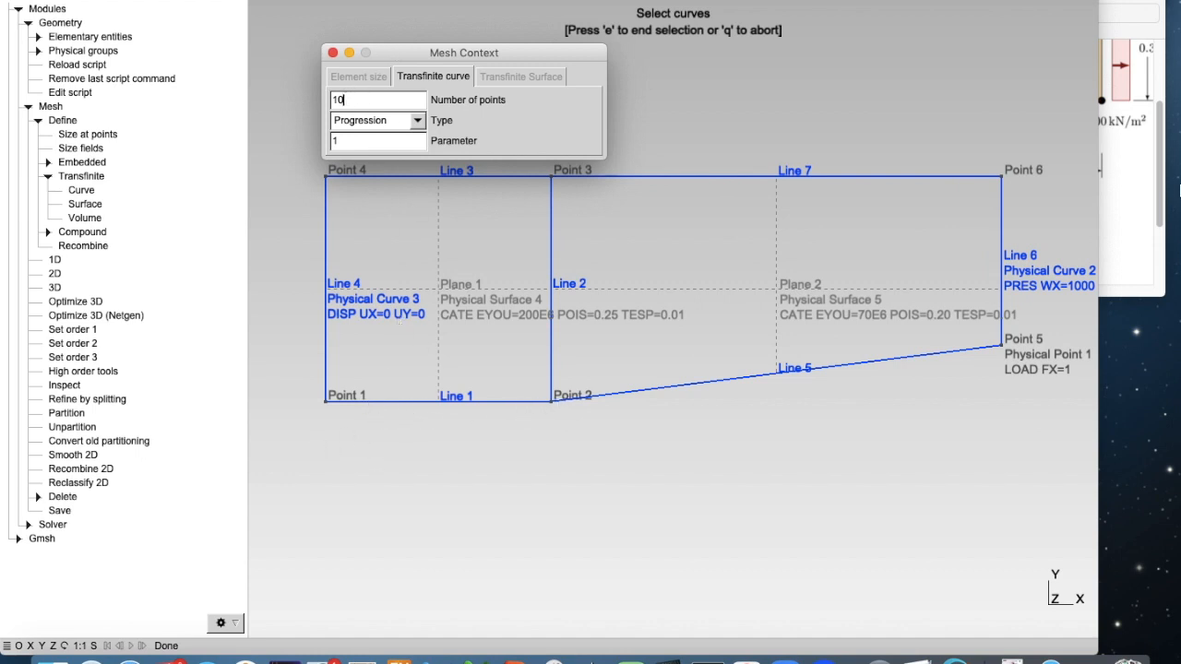
left_click(1135, 202)
scroll(855, 198, "up", 3)
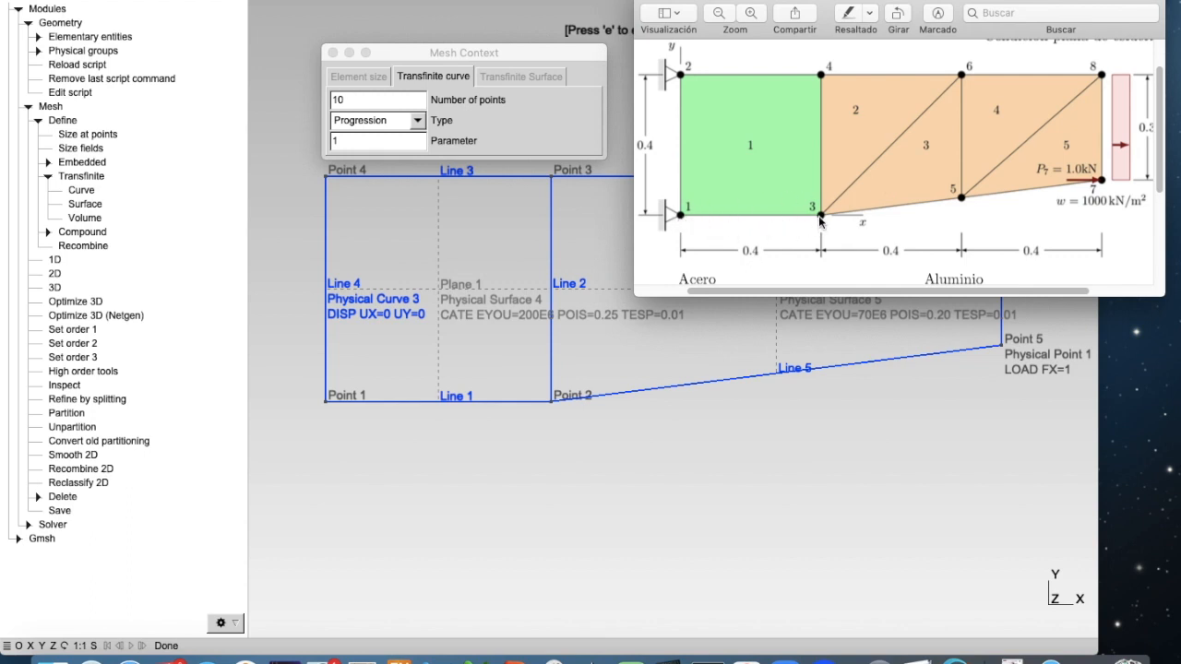
Define Lines 1, 2, 3, 4 and 6 as transfinite curves with 2 points, type Progression and parameter 1.
left_click(363, 99)
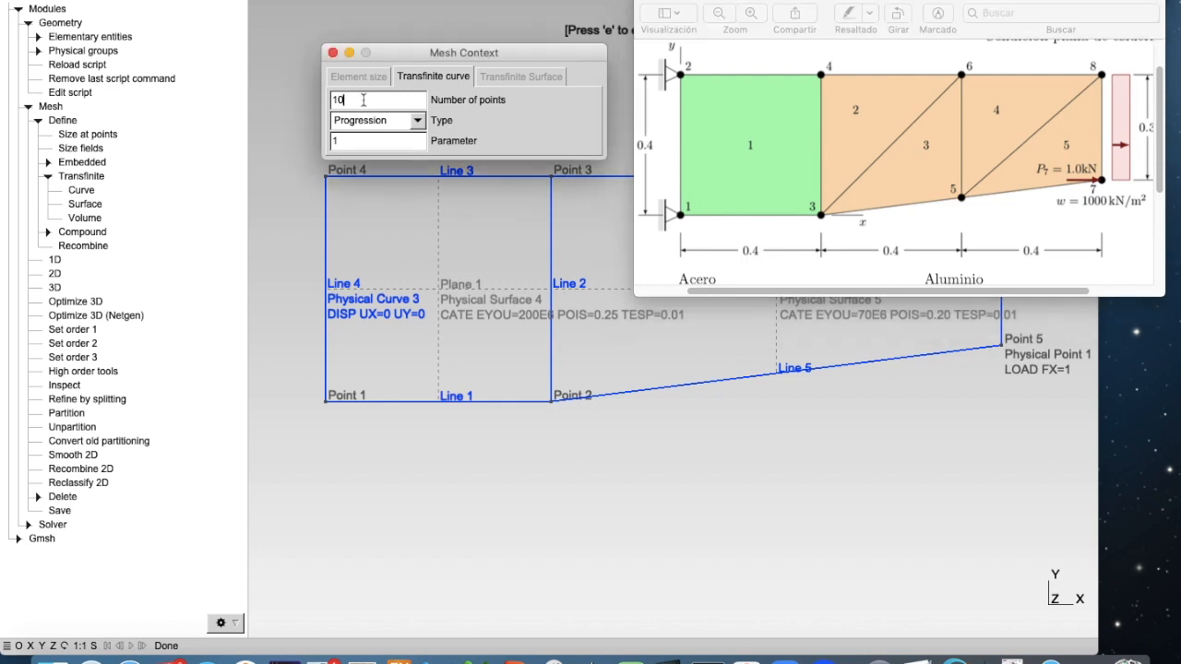
key("BackSpace")
type("0")
key("BackSpace")
key("BackSpace")
type("2")
left_click(419, 121)
left_click(457, 120)
left_click(477, 403)
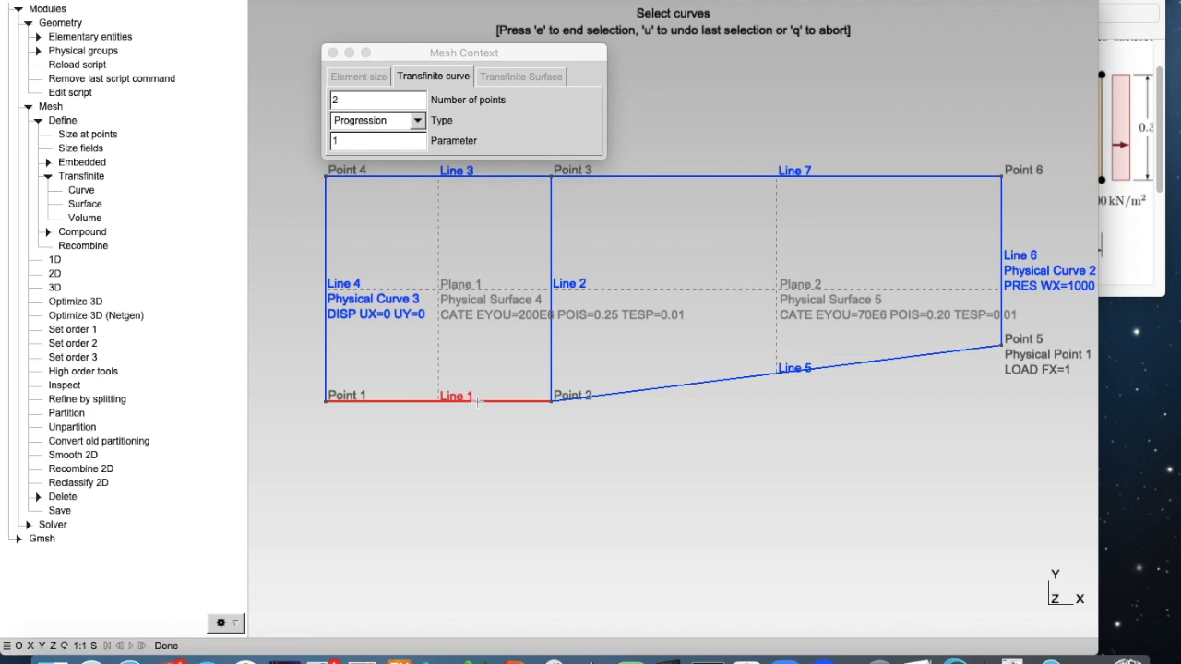
left_click(1112, 247)
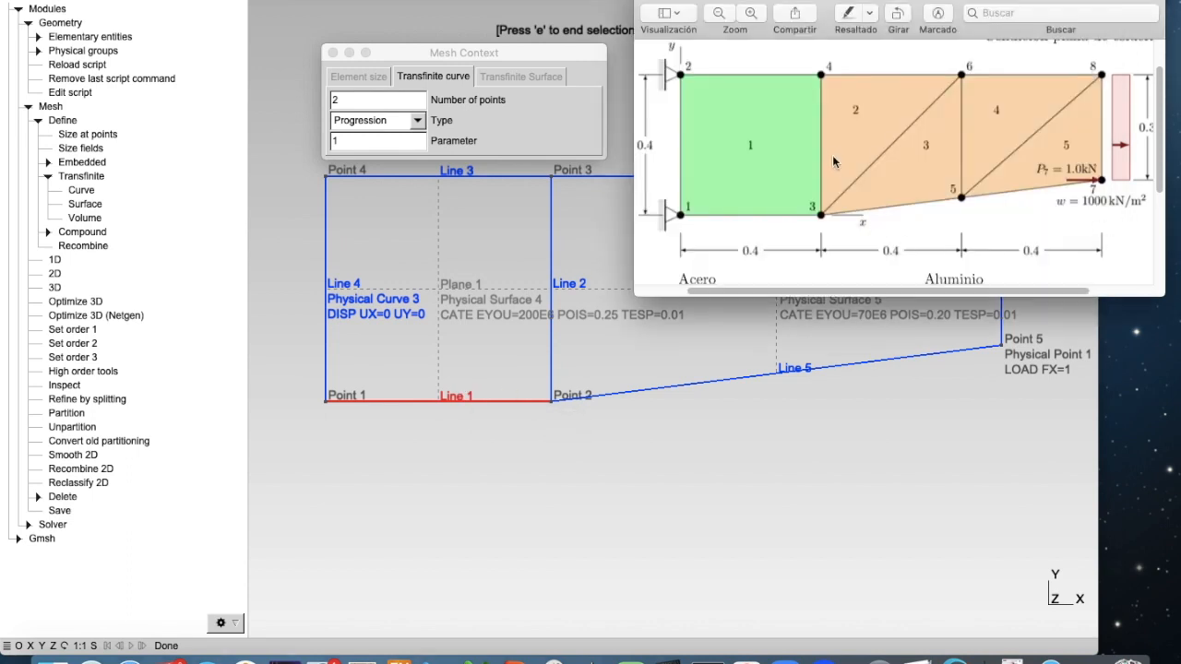
left_click(551, 318)
left_click(506, 176)
left_click(326, 223)
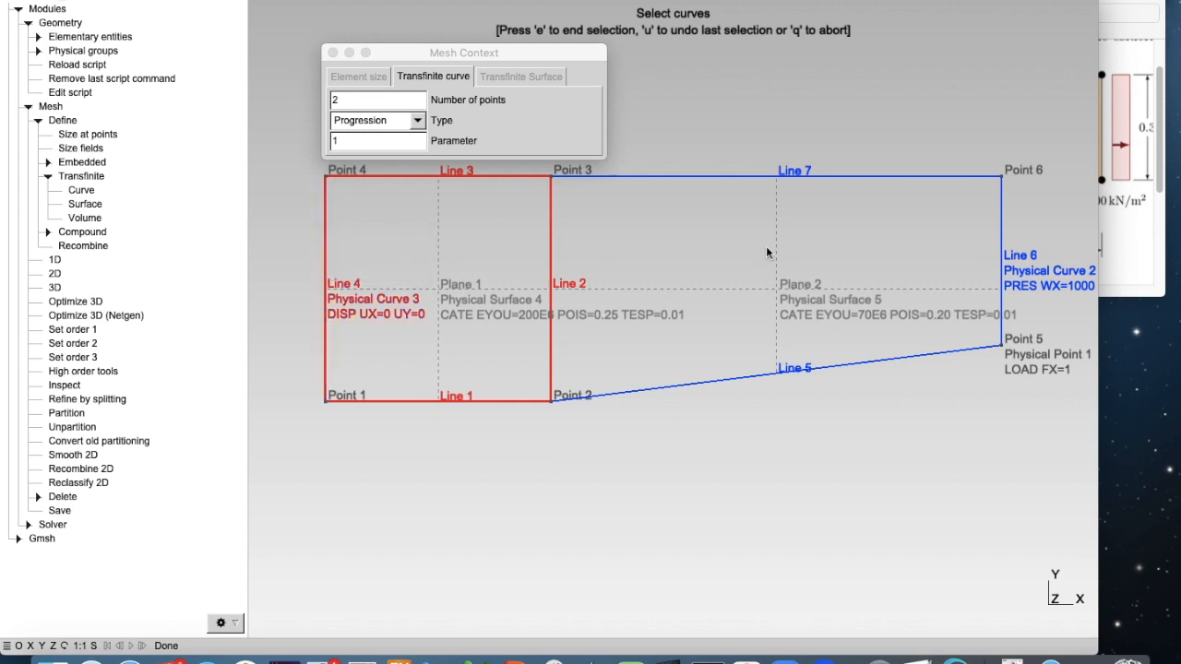
left_click(1139, 245)
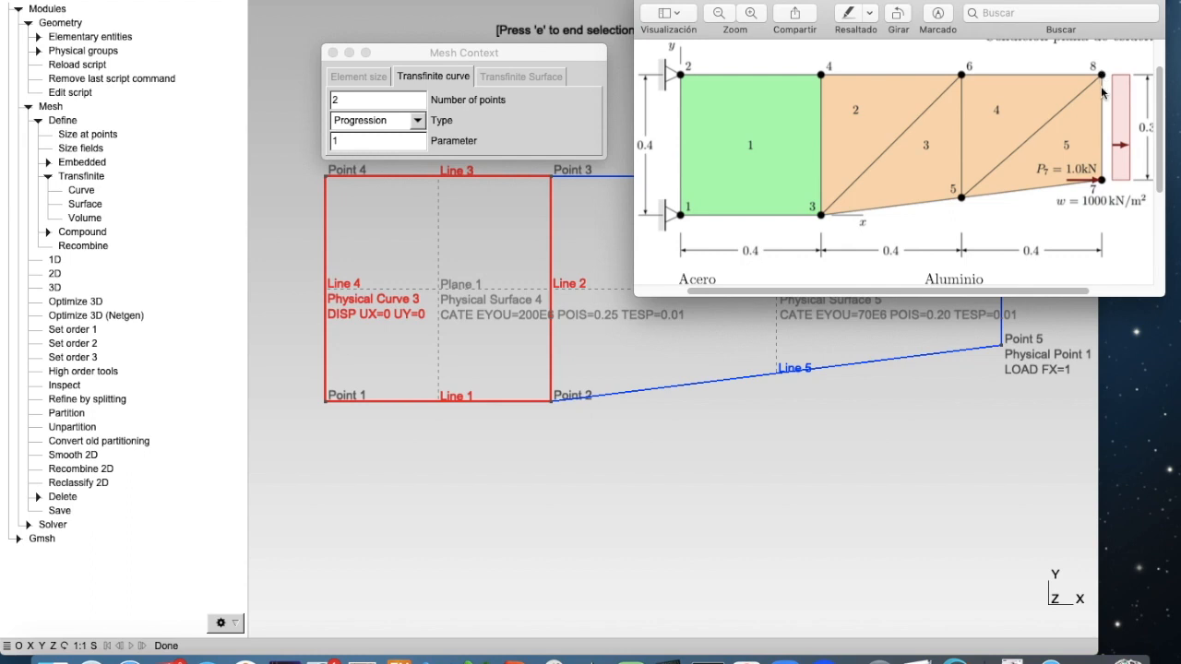
left_click(1002, 316)
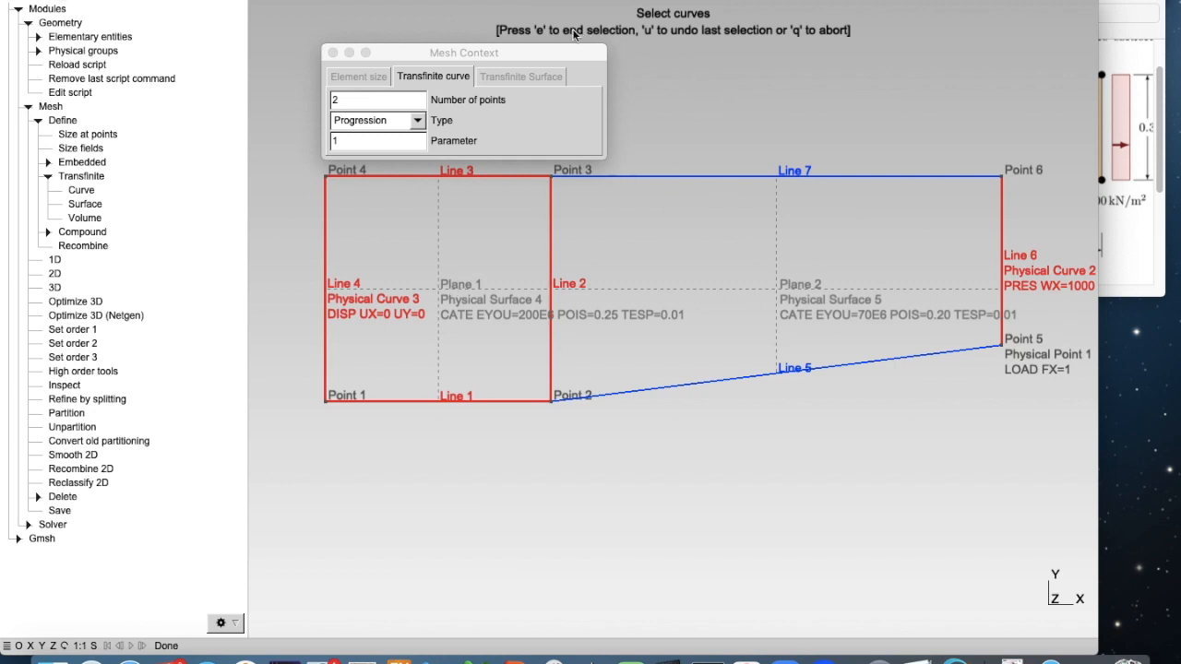
key("e")
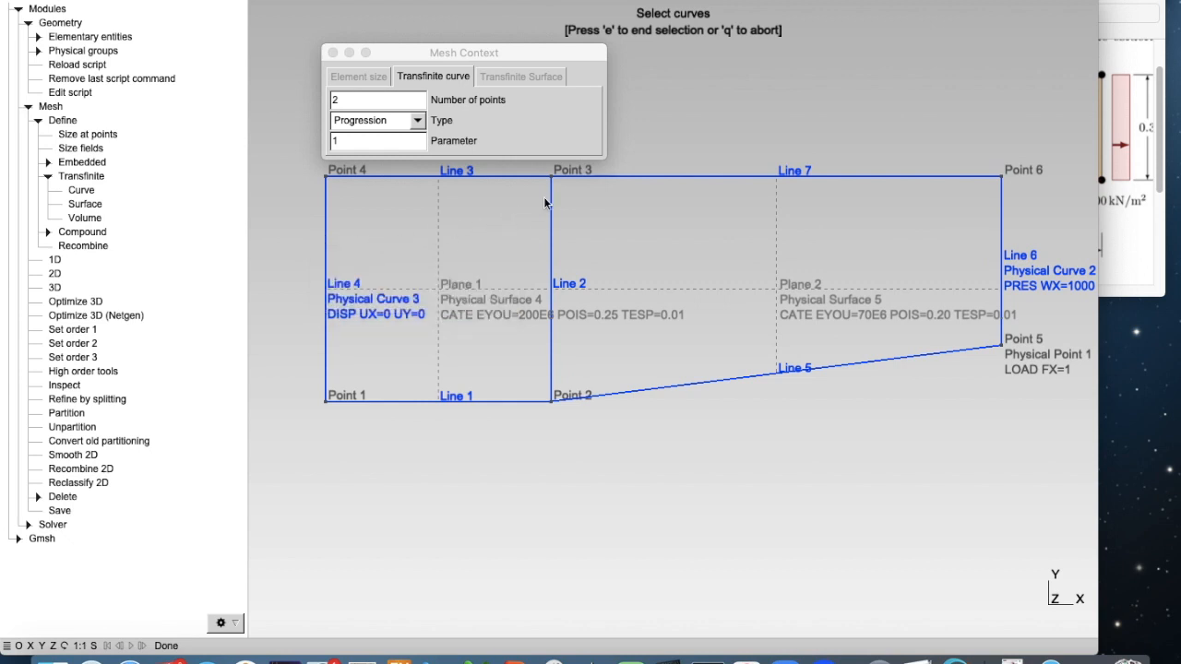
Define Lines 5 and 7 as transfinite curves with 3 points and type Progression, and end the curve selection.
left_click(1134, 219)
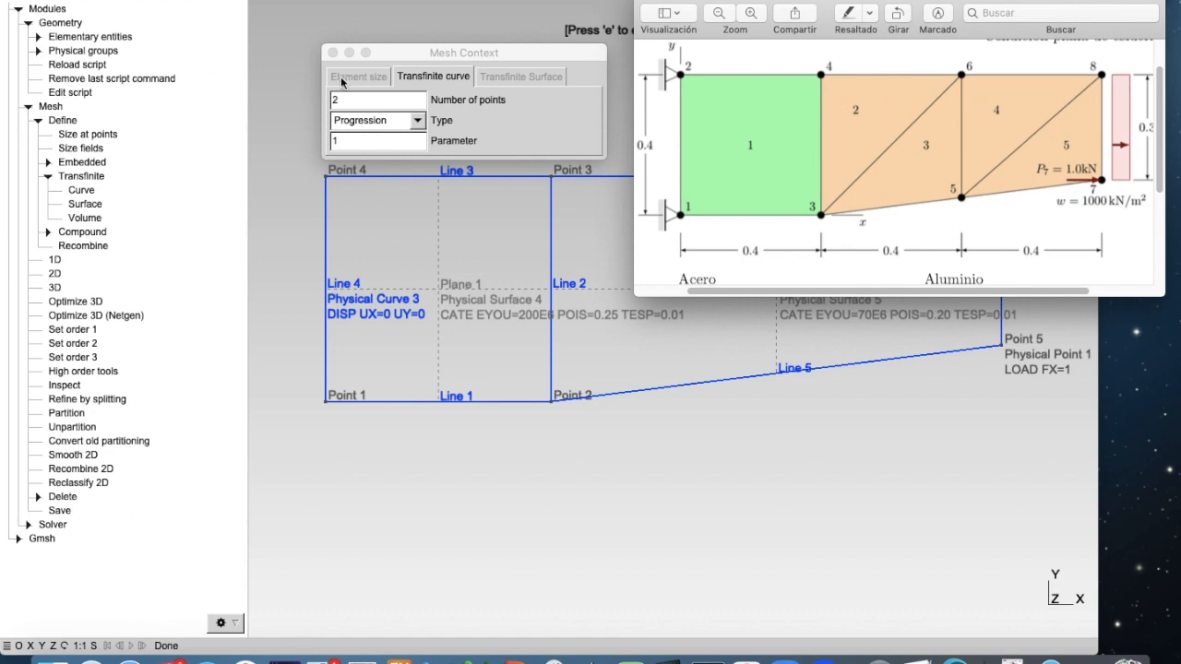
left_click(520, 117)
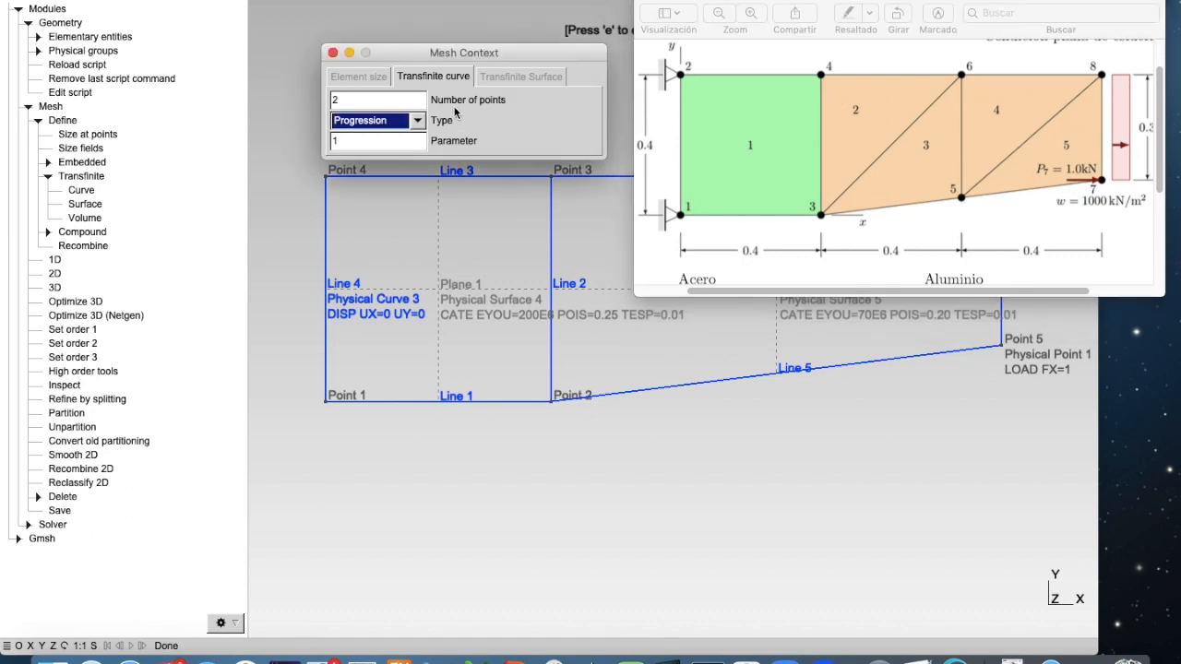
left_click(386, 99)
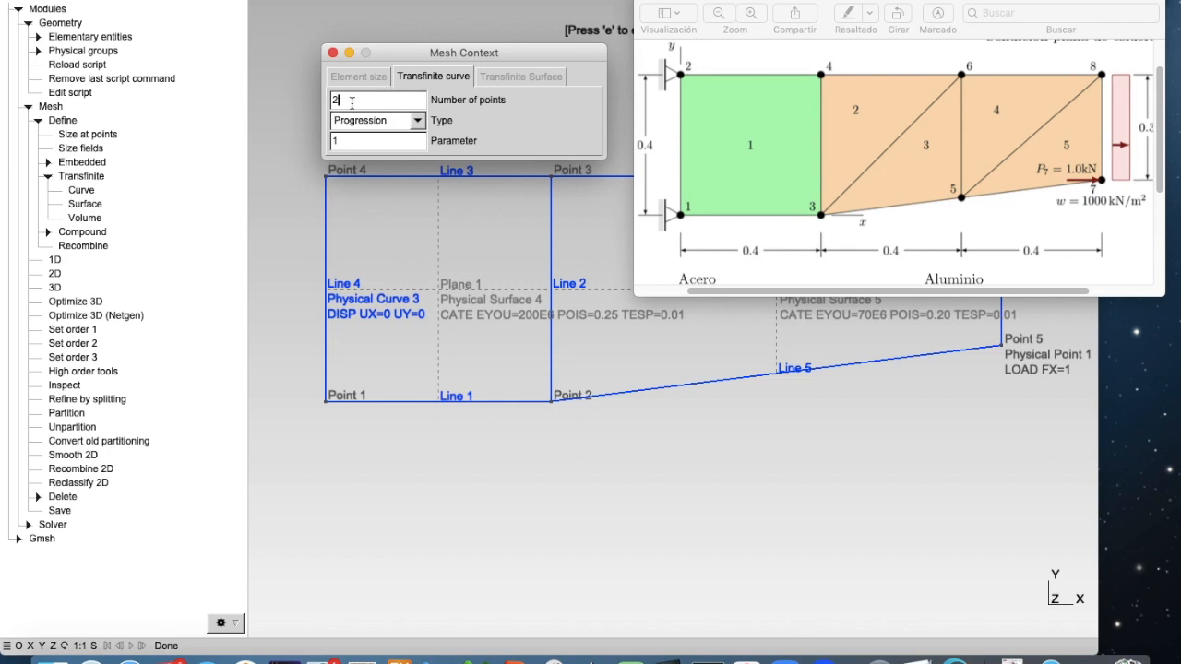
key("BackSpace")
type("3")
left_click(615, 148)
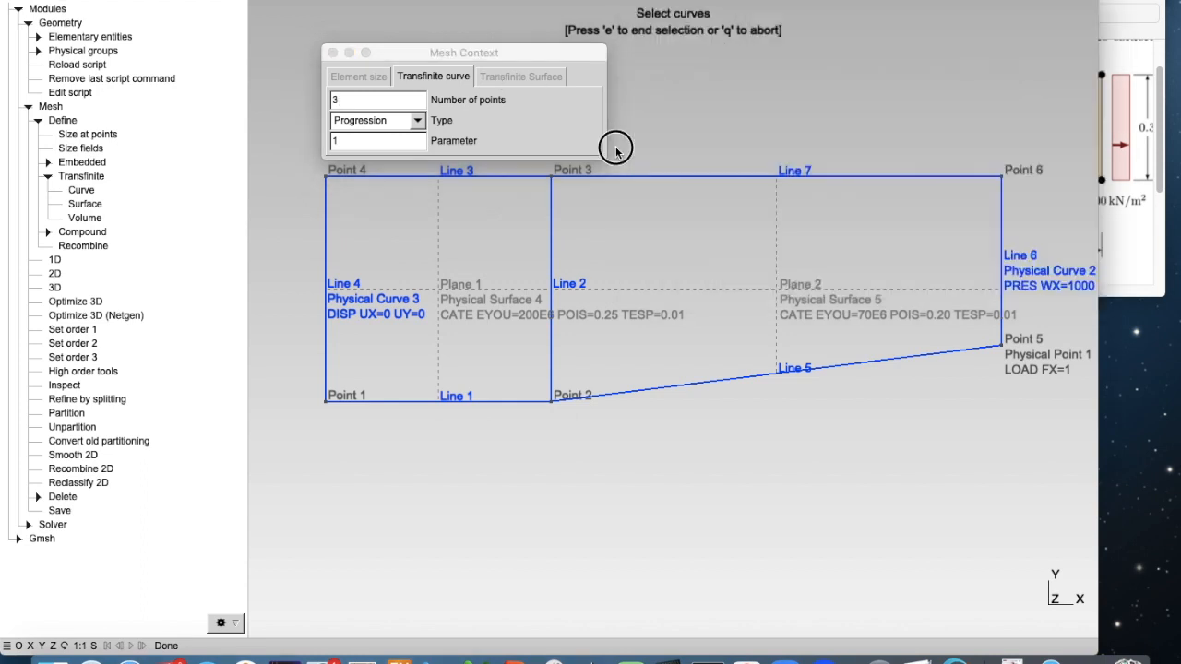
left_click(744, 377)
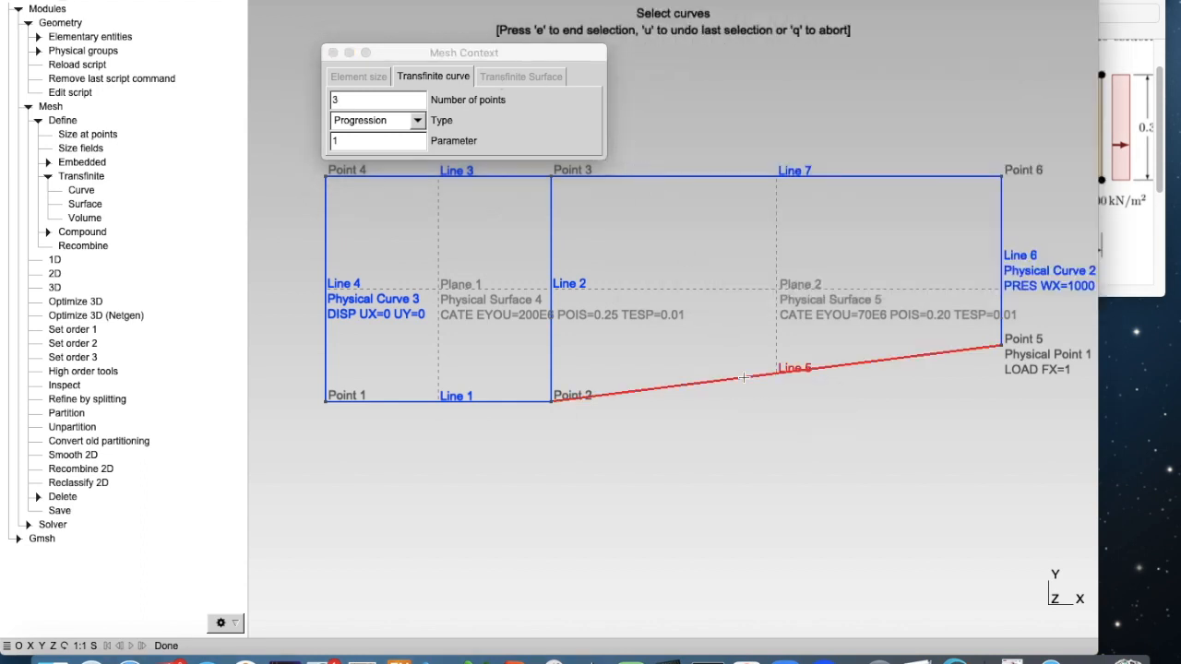
left_click(732, 173)
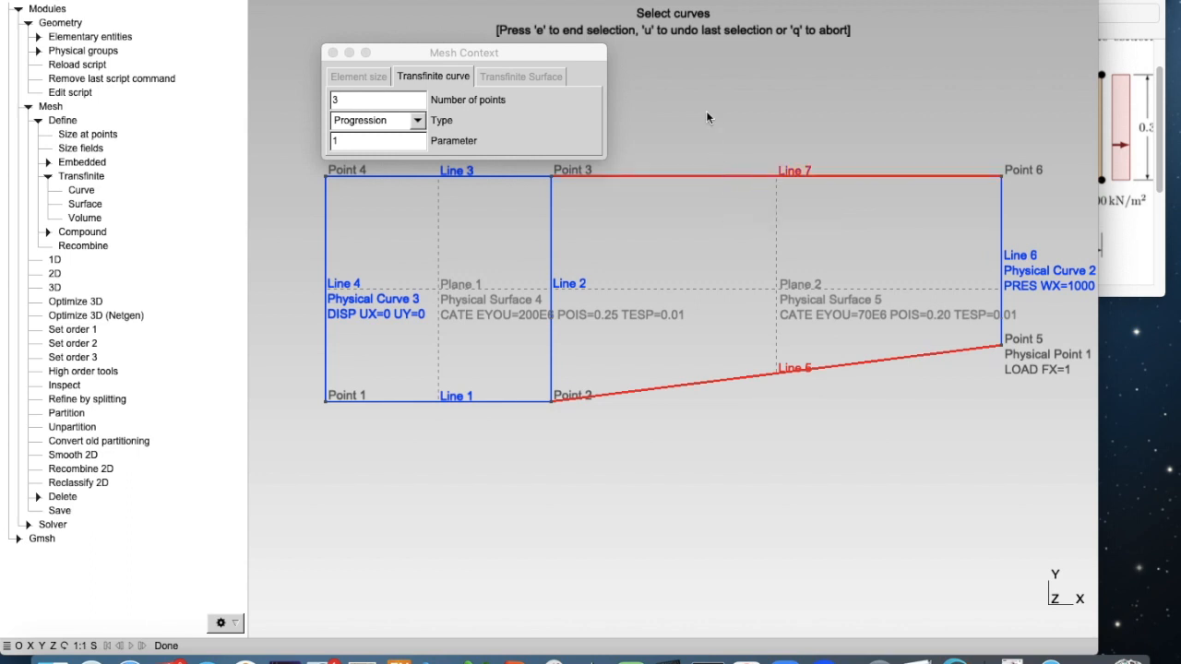
key("e")
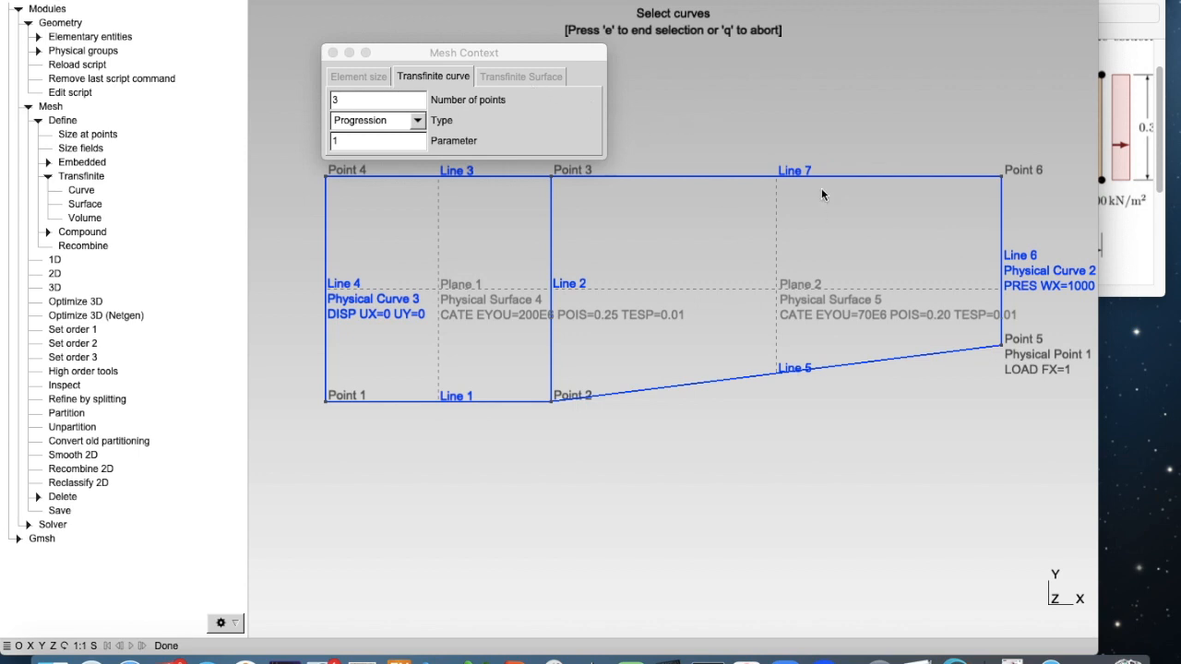
mouse_move(822, 179)
left_click(333, 54)
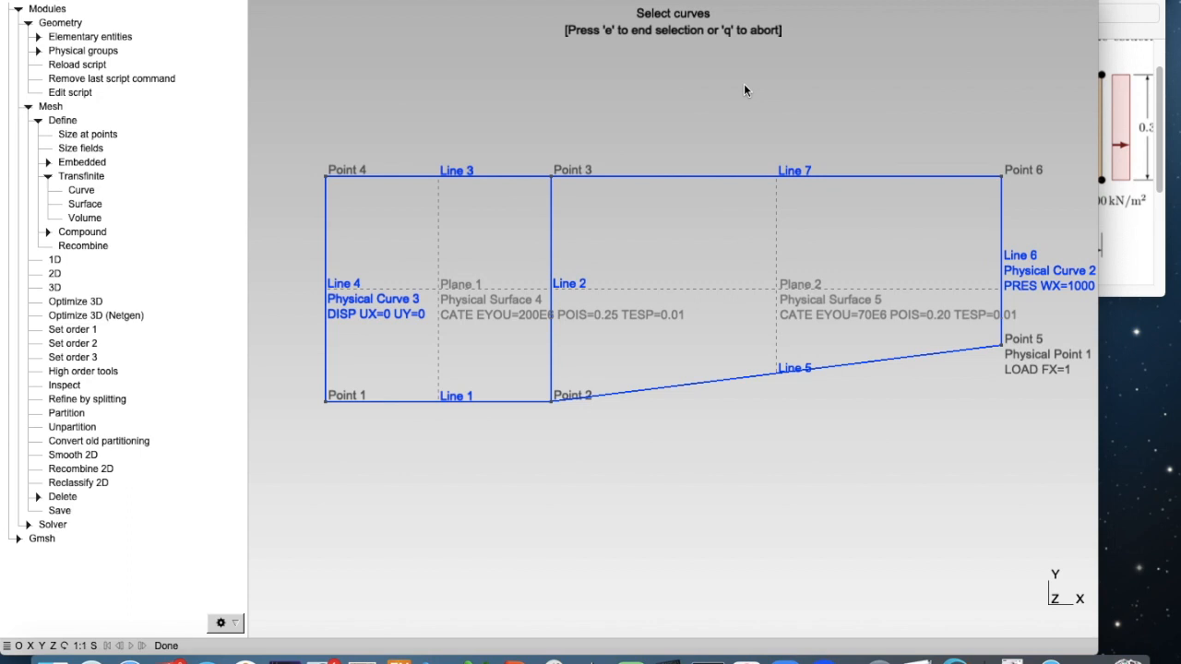
key("q")
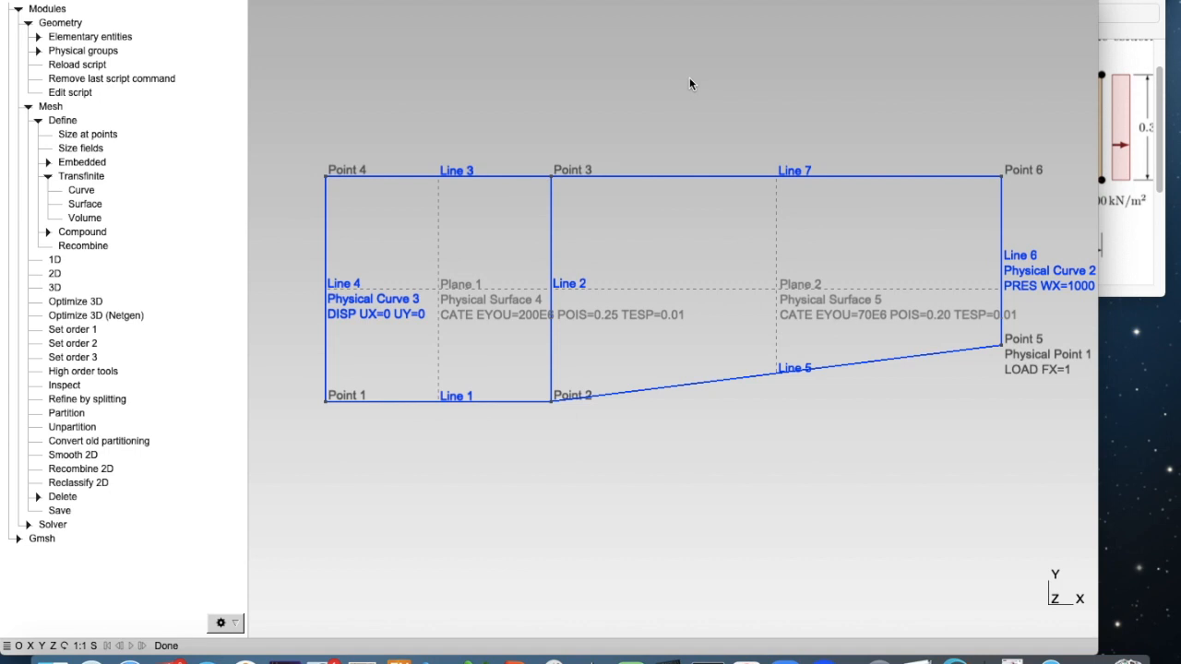
Start defining transfinite surfaces, view the available arrangements and check the triangle diagonals' direction in the exercise figure.
left_click(1121, 208)
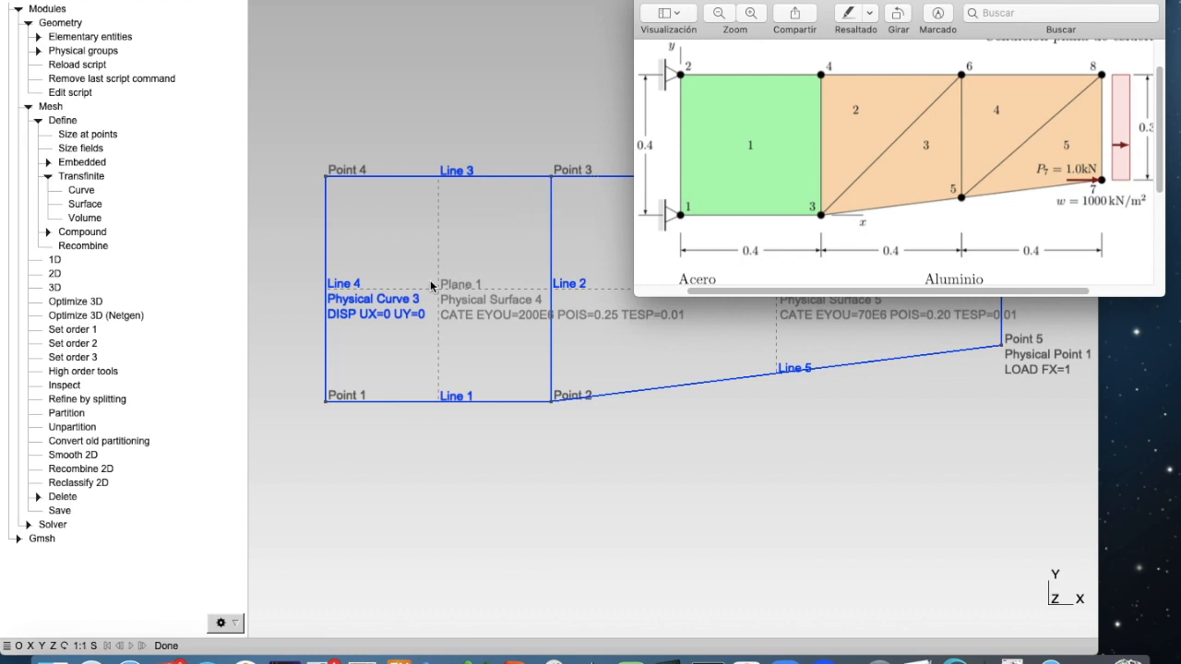
left_click(443, 134)
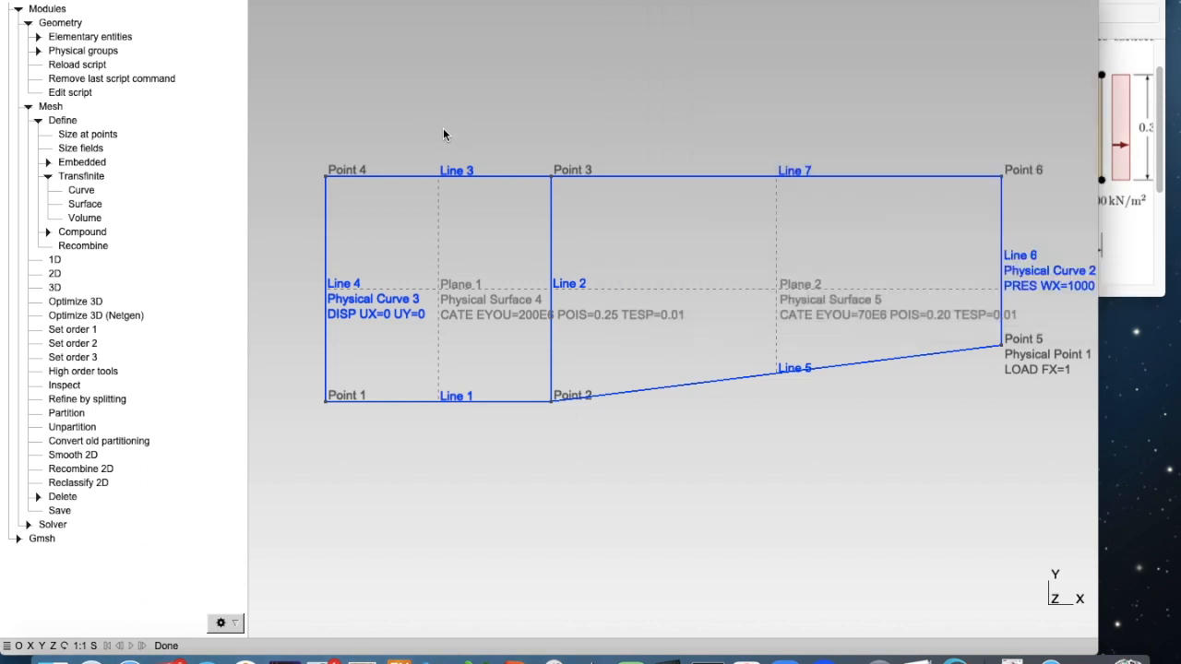
left_click(81, 206)
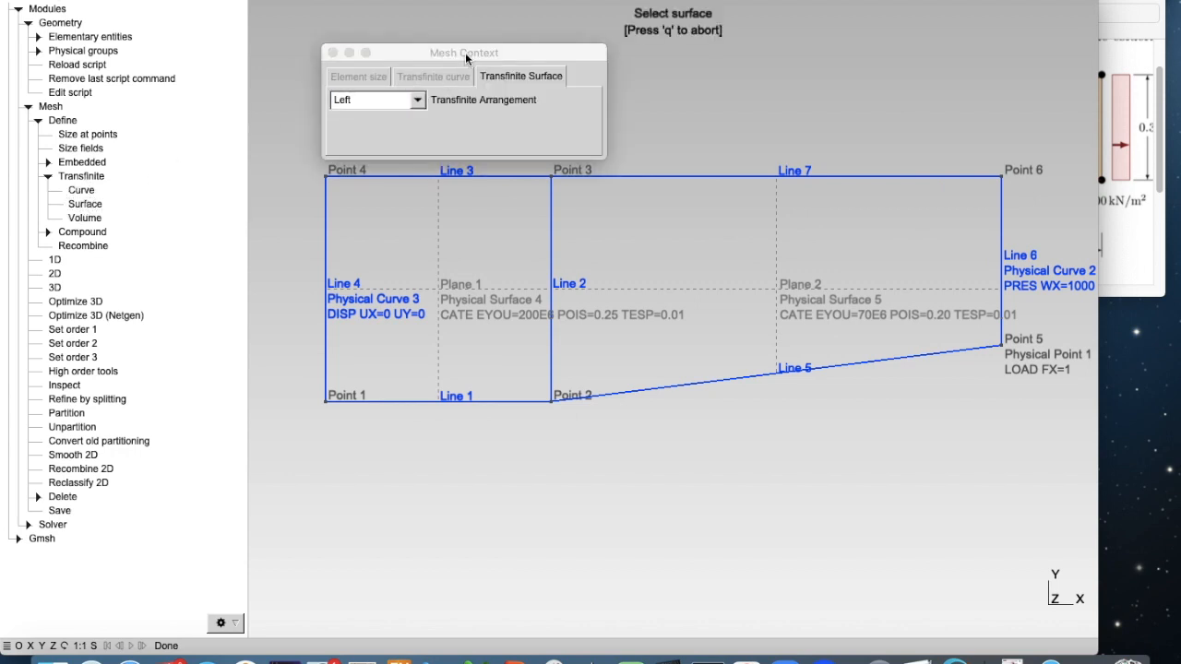
left_click_drag(465, 52, 462, 41)
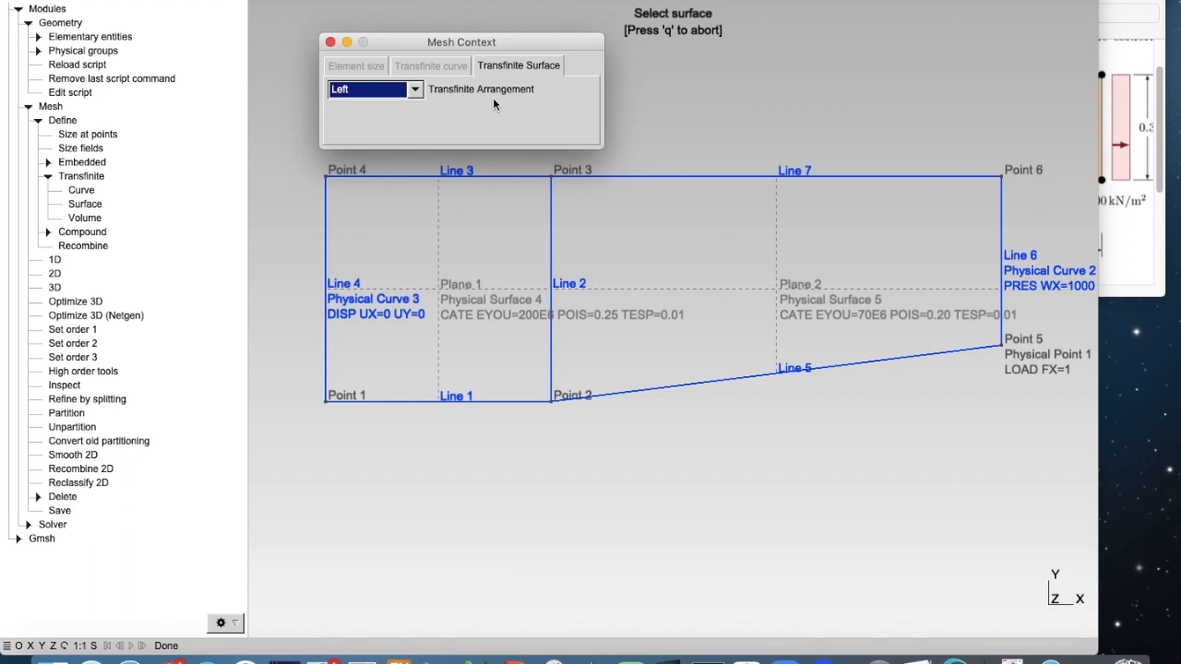
left_click(416, 92)
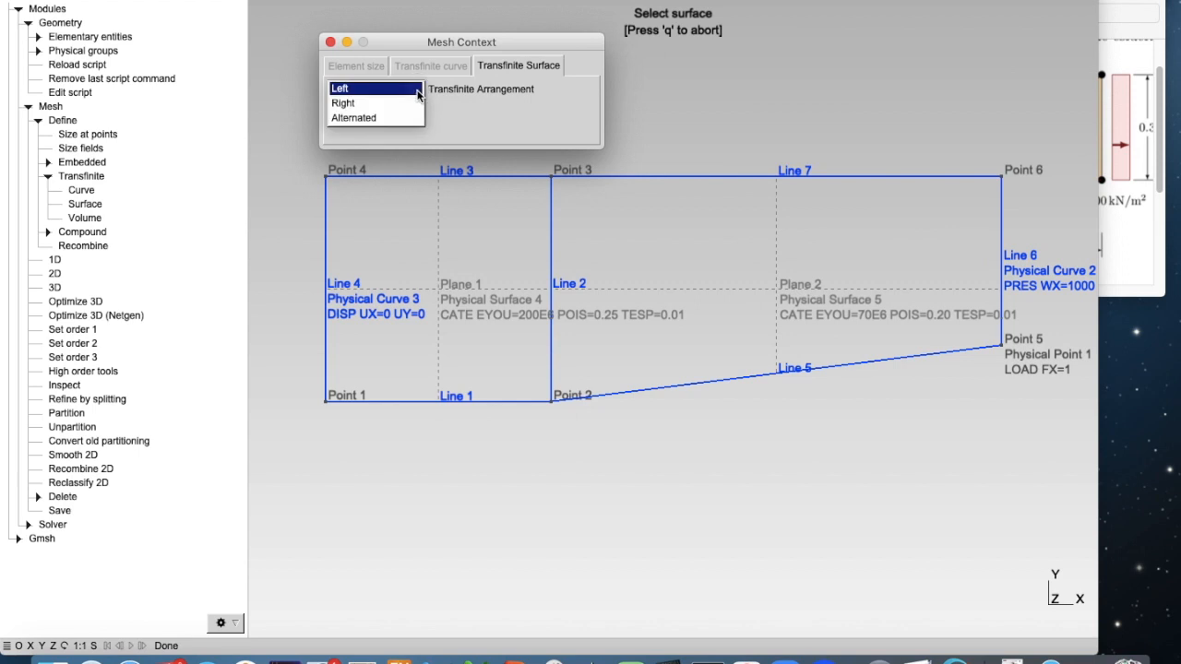
left_click(441, 94)
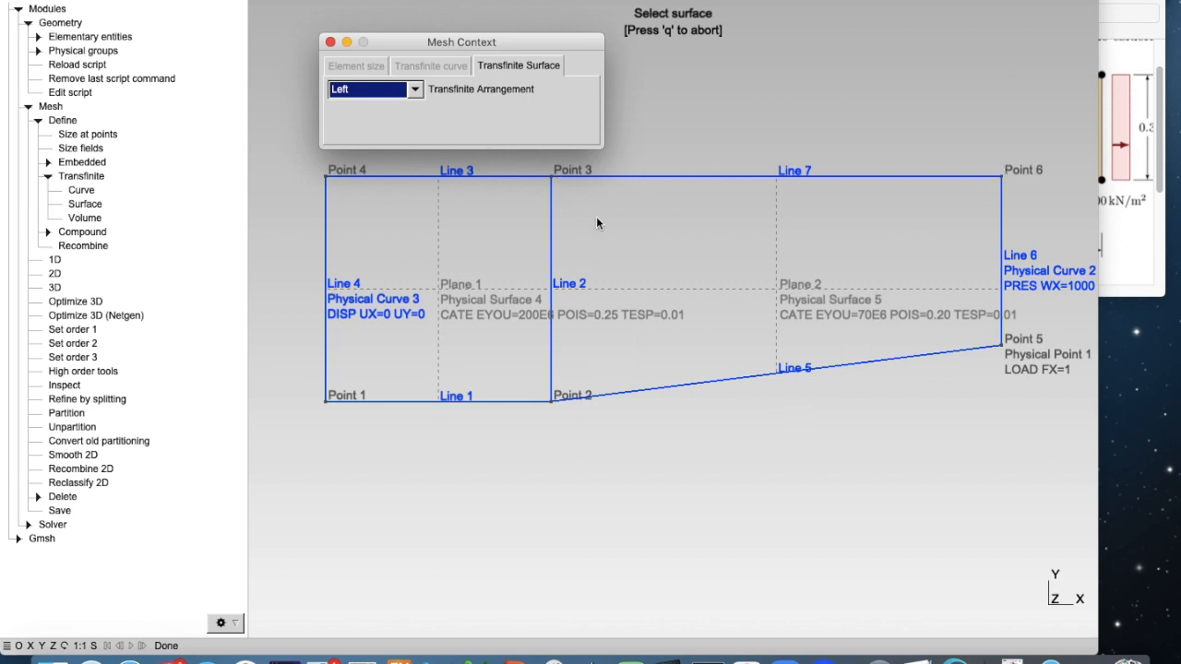
left_click(1116, 226)
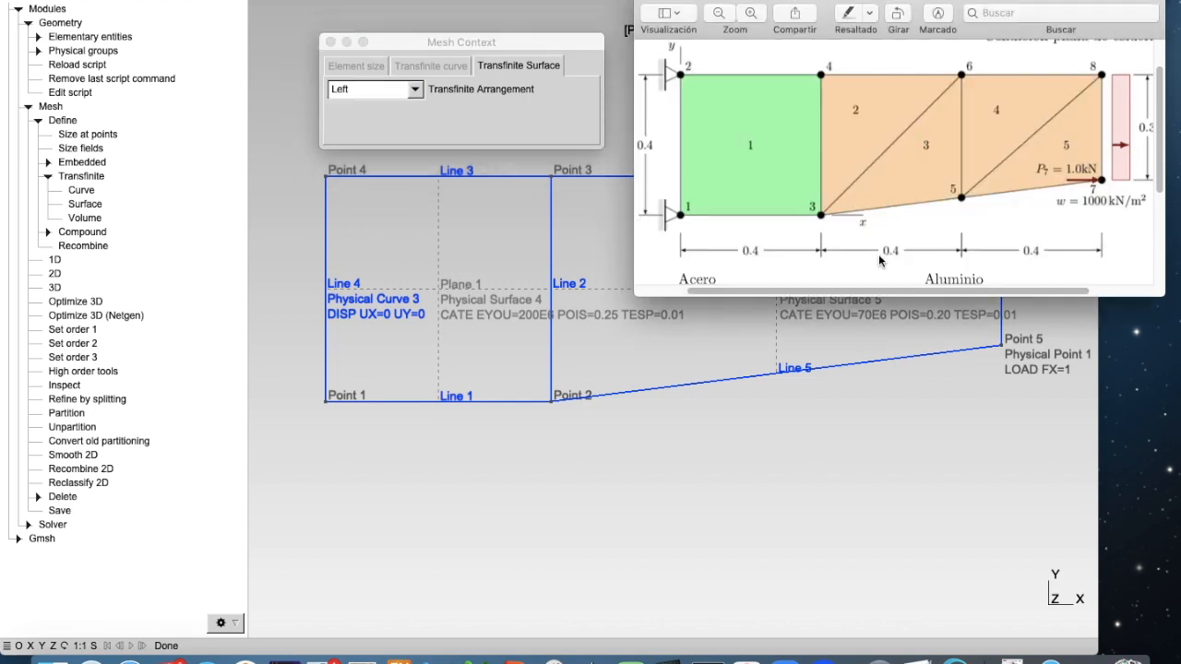
left_click(471, 105)
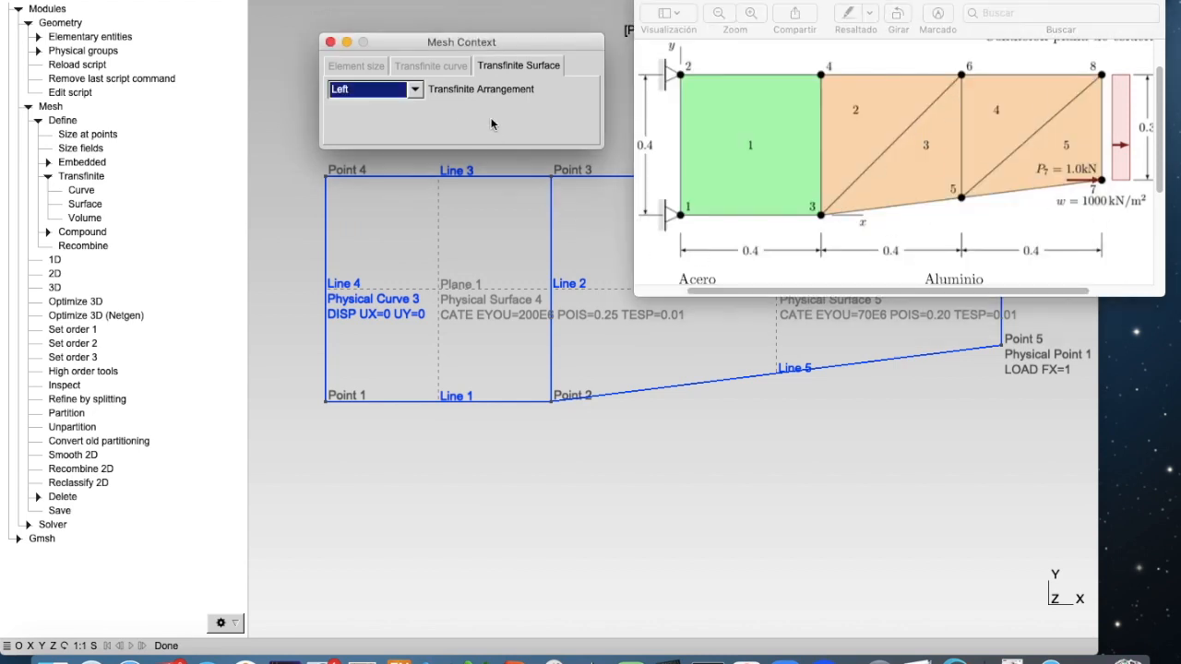
left_click(613, 164)
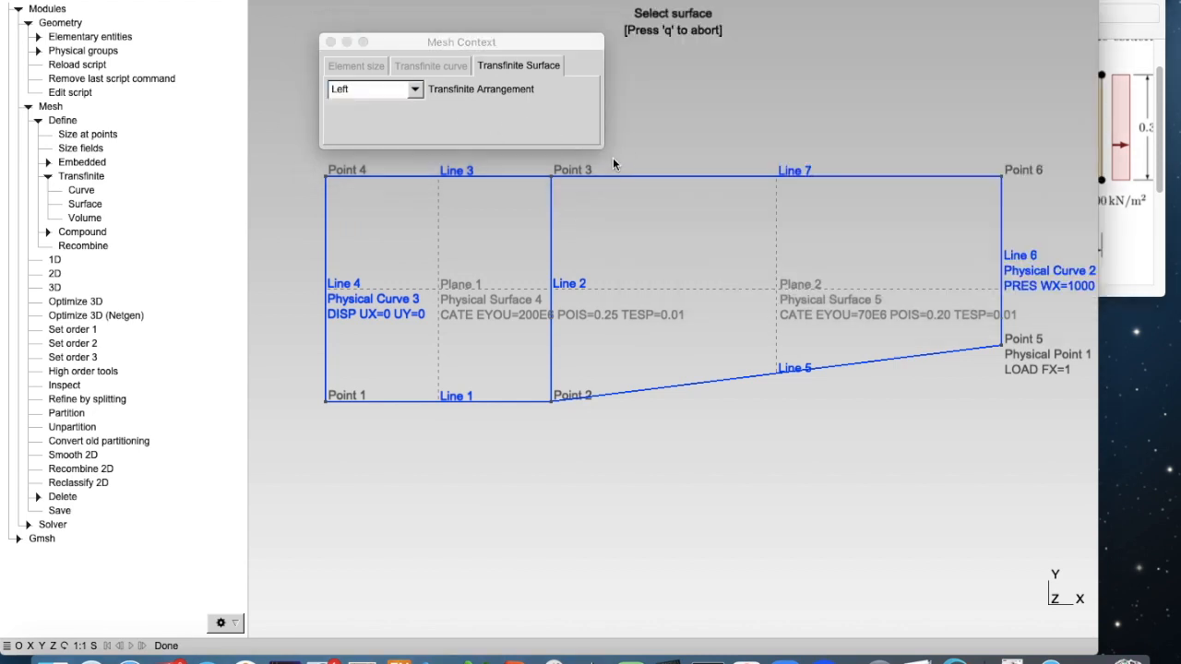
Define Plane 1 and Plane 2 as transfinite surfaces with the Right arrangement, end the selection and check their mesh attributes.
left_click(417, 95)
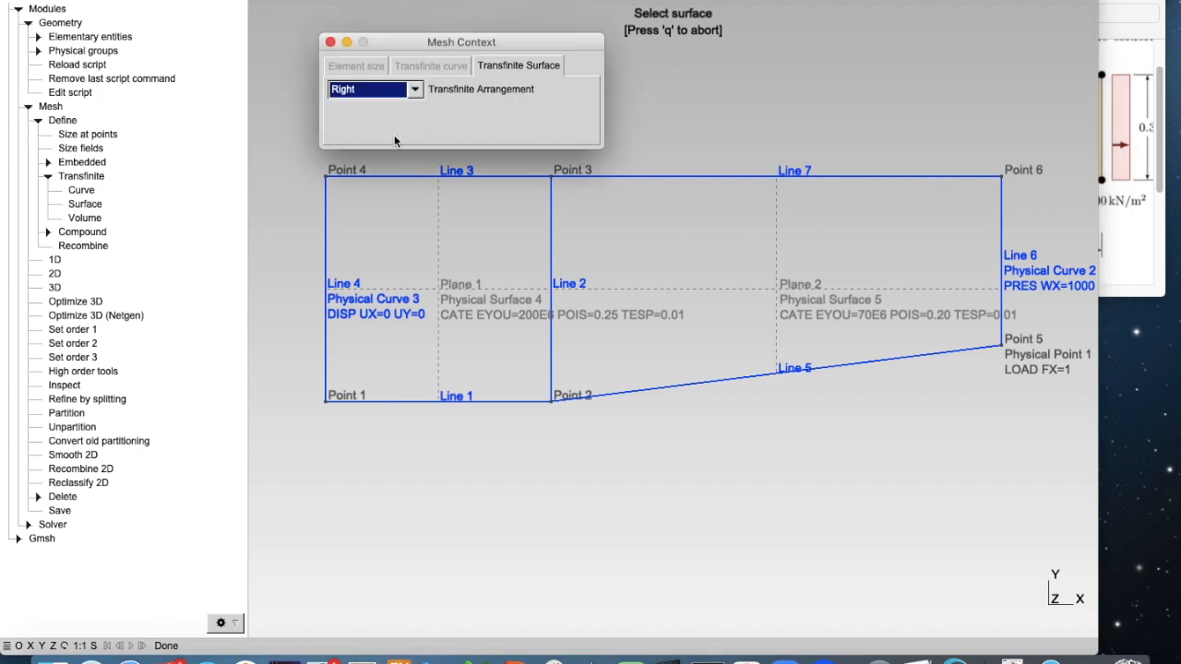
left_click(466, 289)
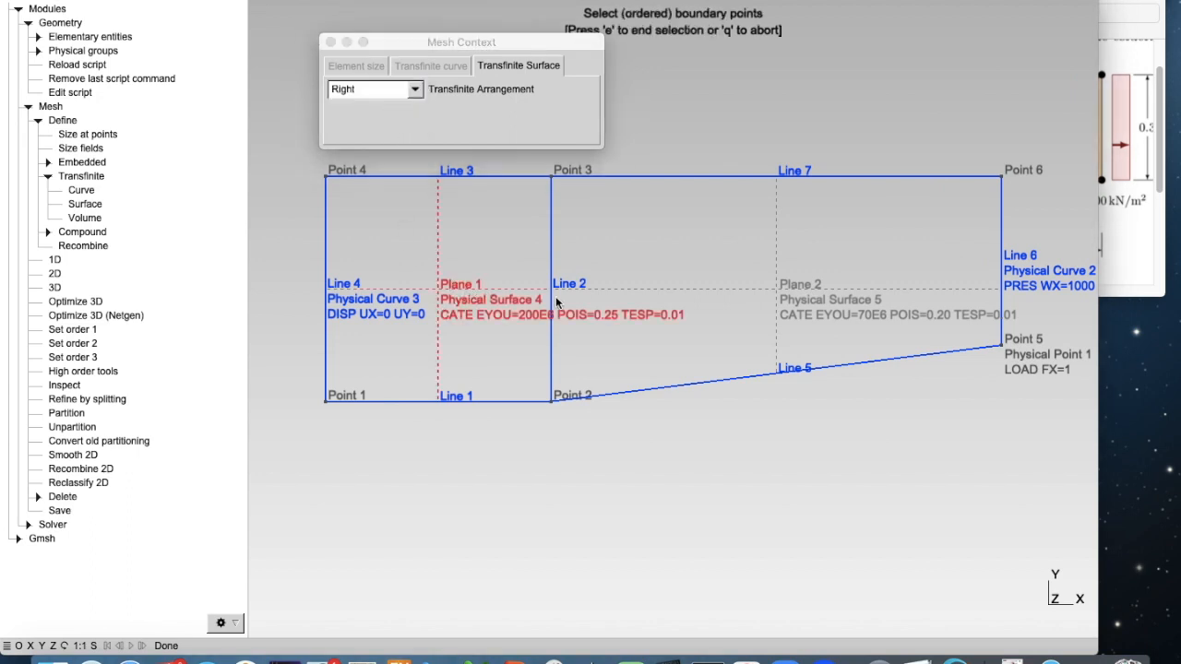
left_click(671, 294)
left_click(793, 293)
key("e")
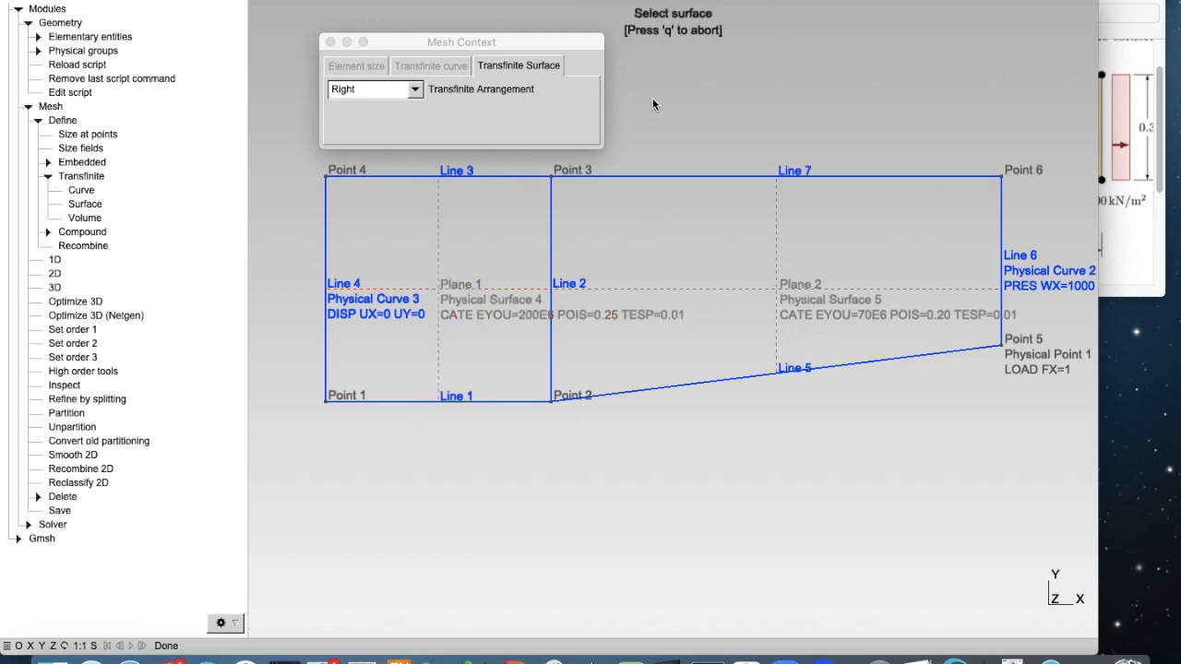
left_click(766, 284)
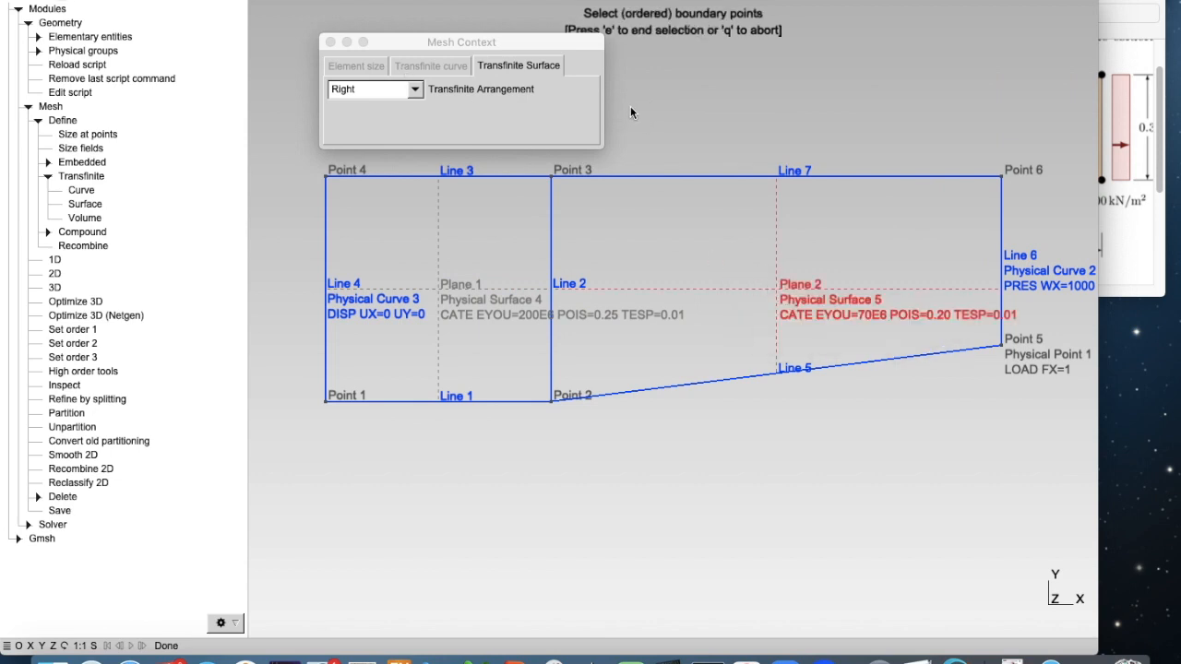
key("e")
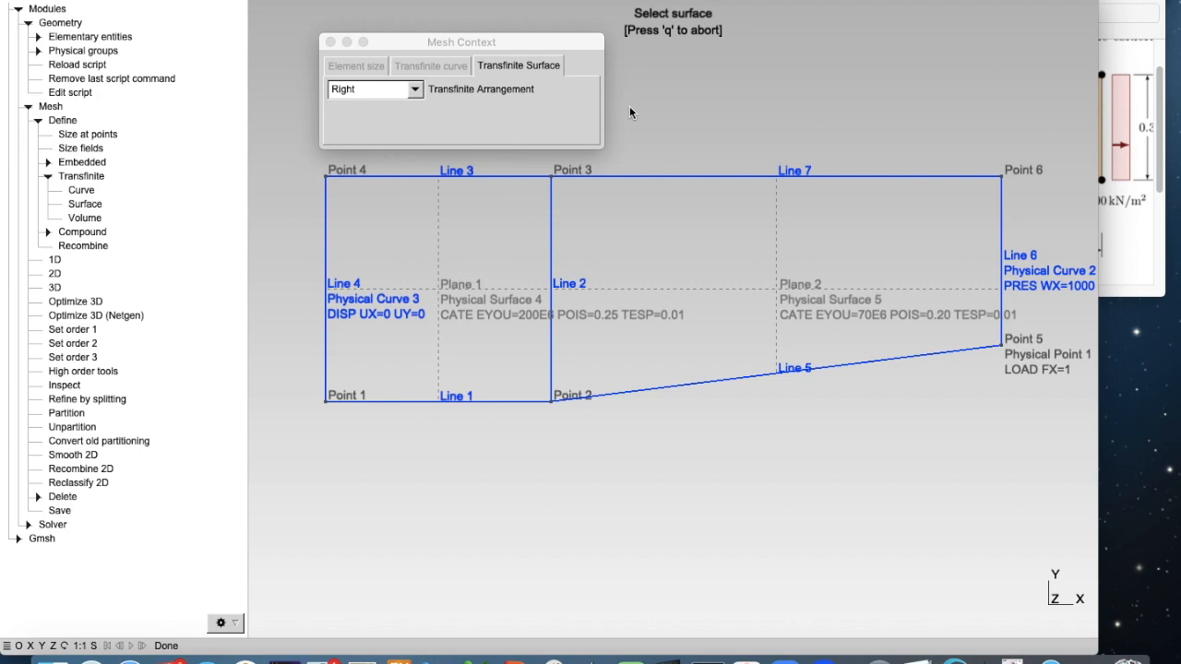
key("q")
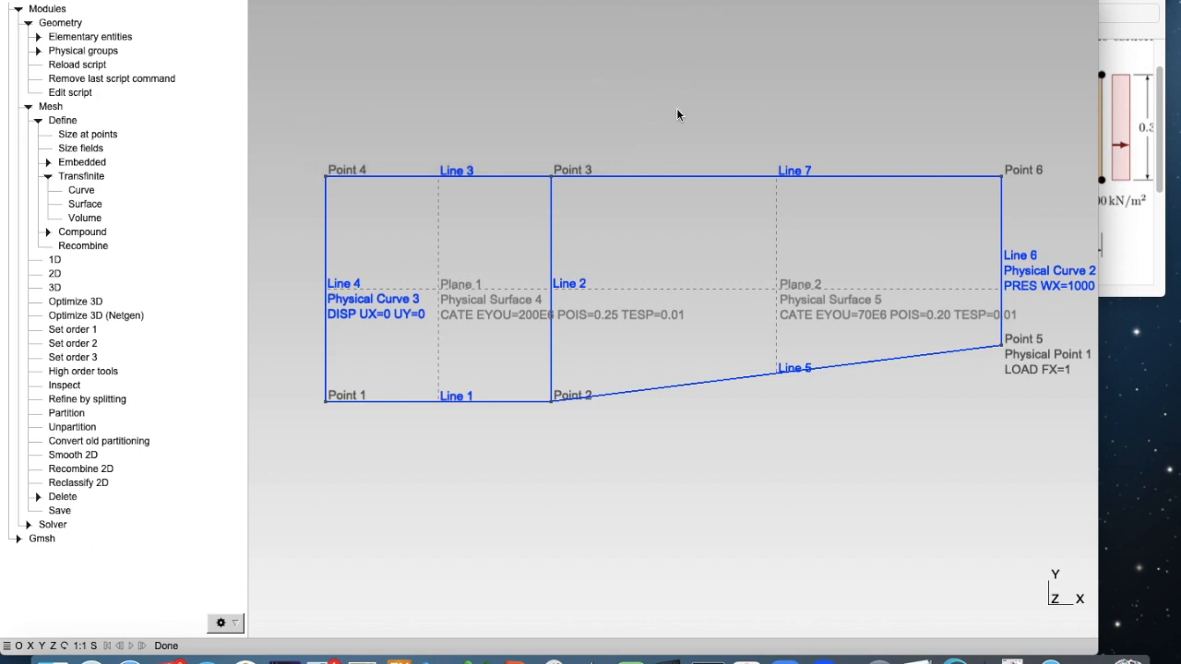
mouse_move(444, 292)
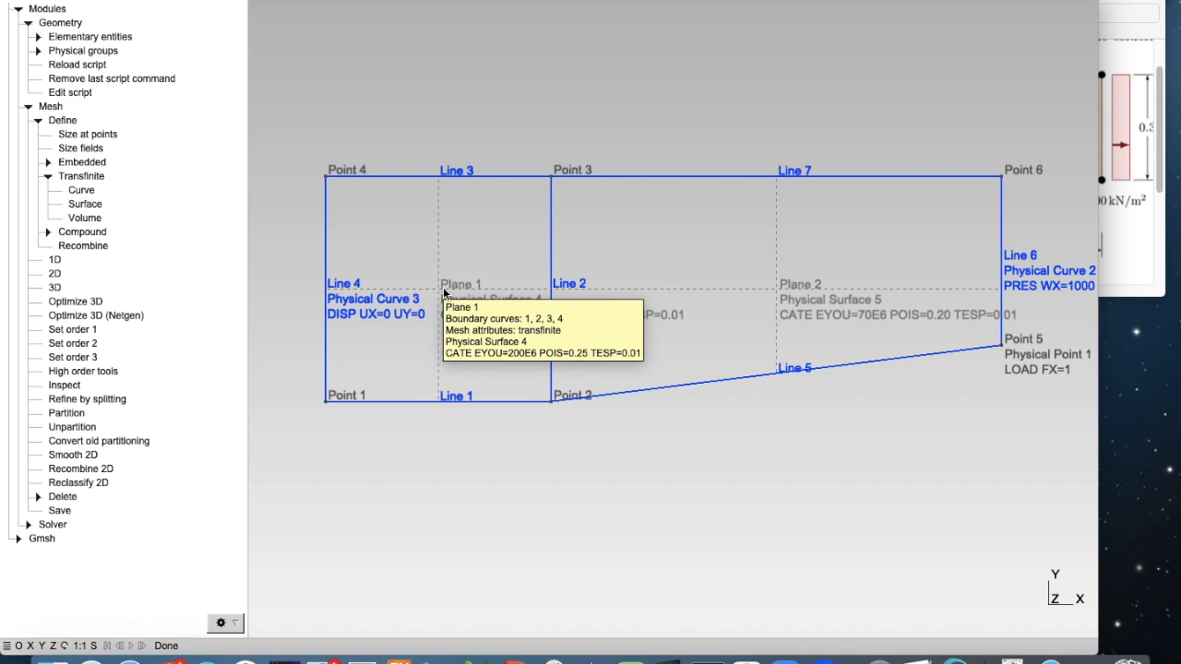
mouse_move(781, 292)
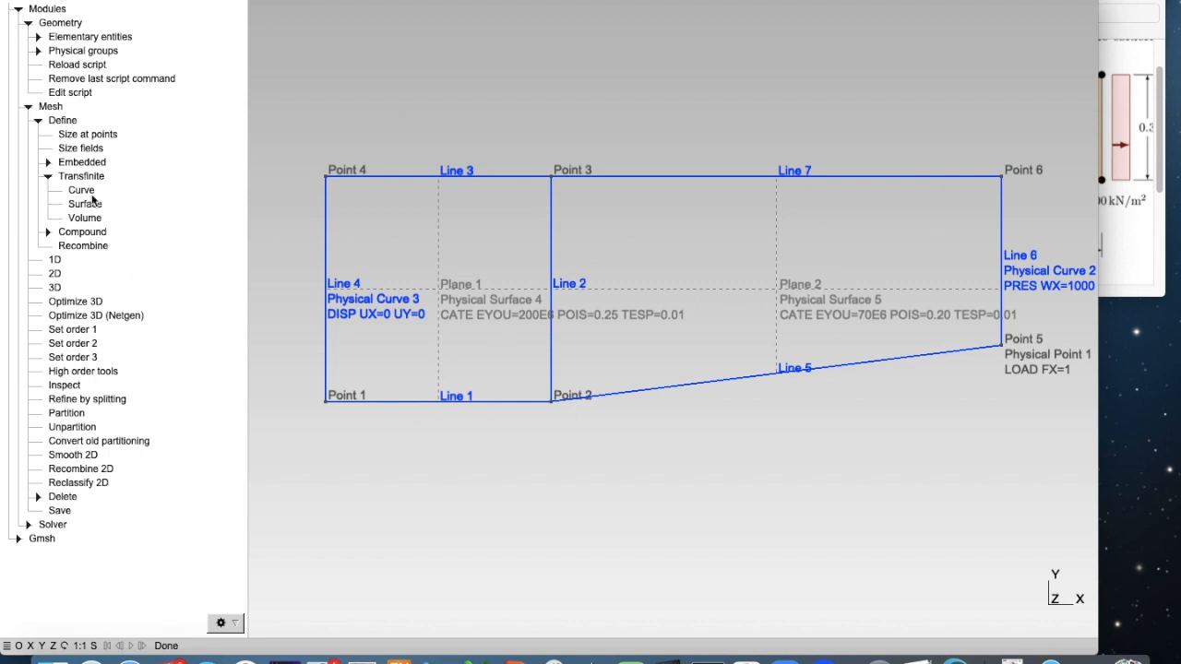
Generate the first 2D finite element mesh of both surfaces.
left_click(29, 107)
left_click(29, 107)
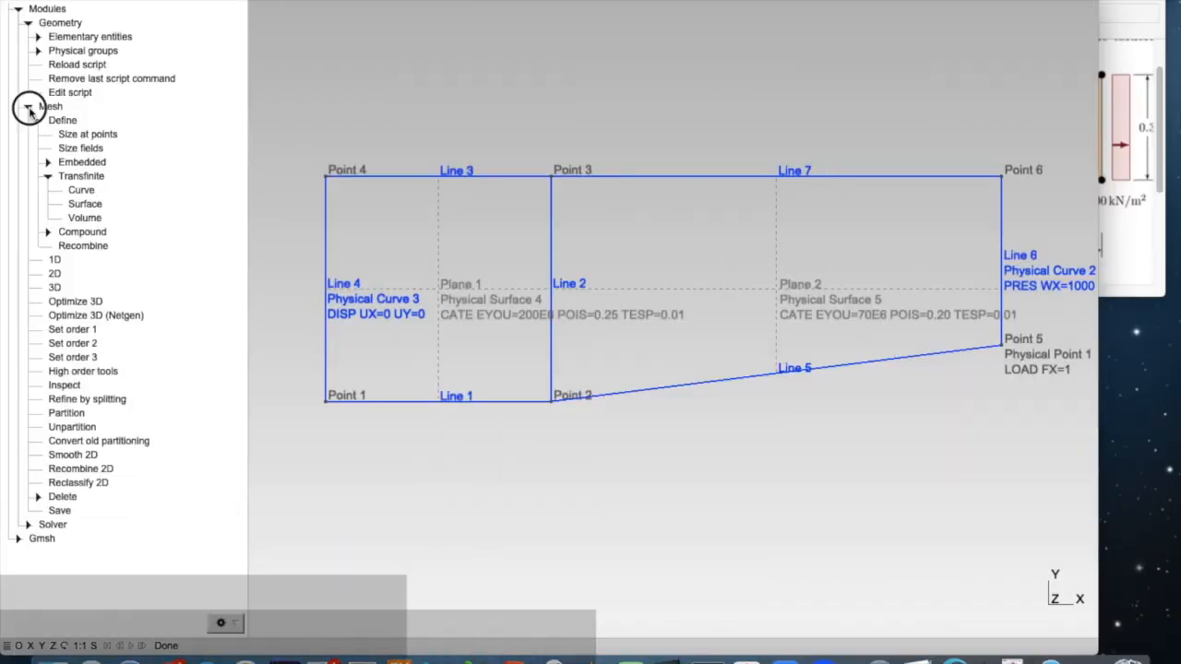
left_click(29, 106)
left_click(28, 106)
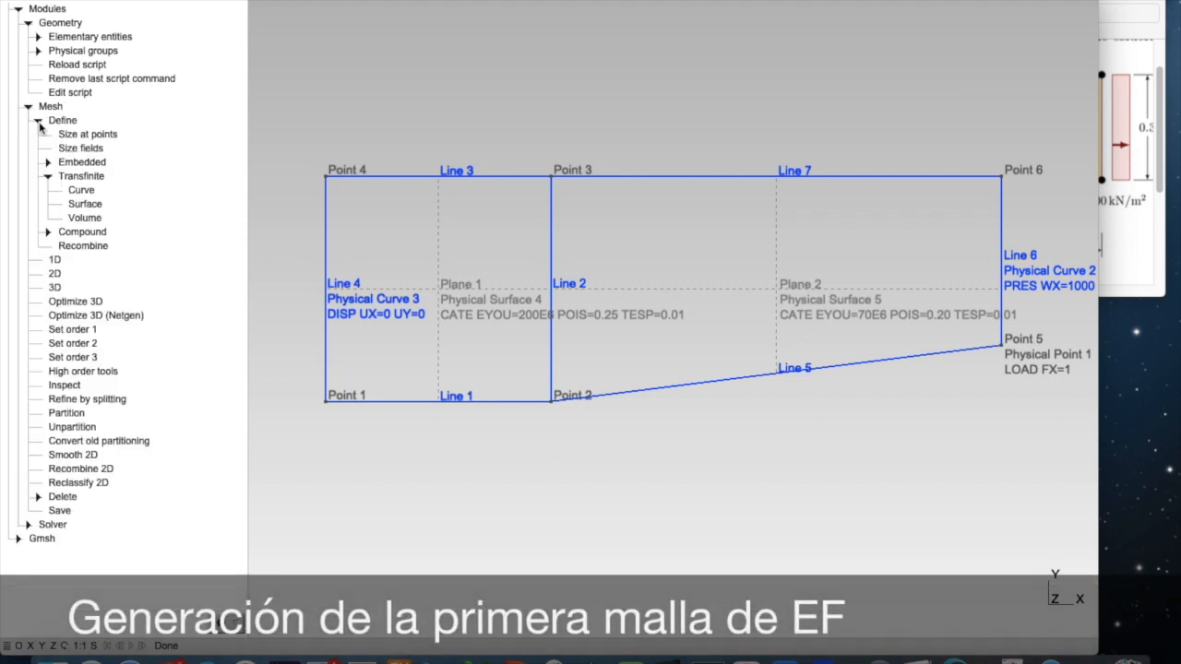
left_click(38, 120)
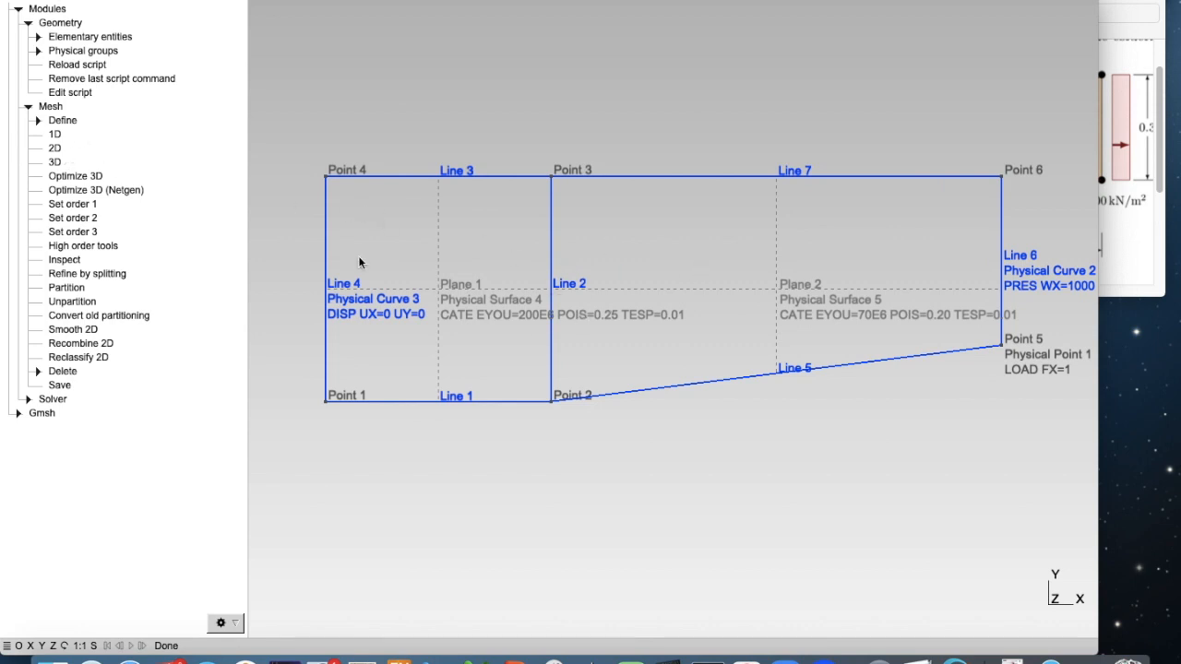
left_click(56, 150)
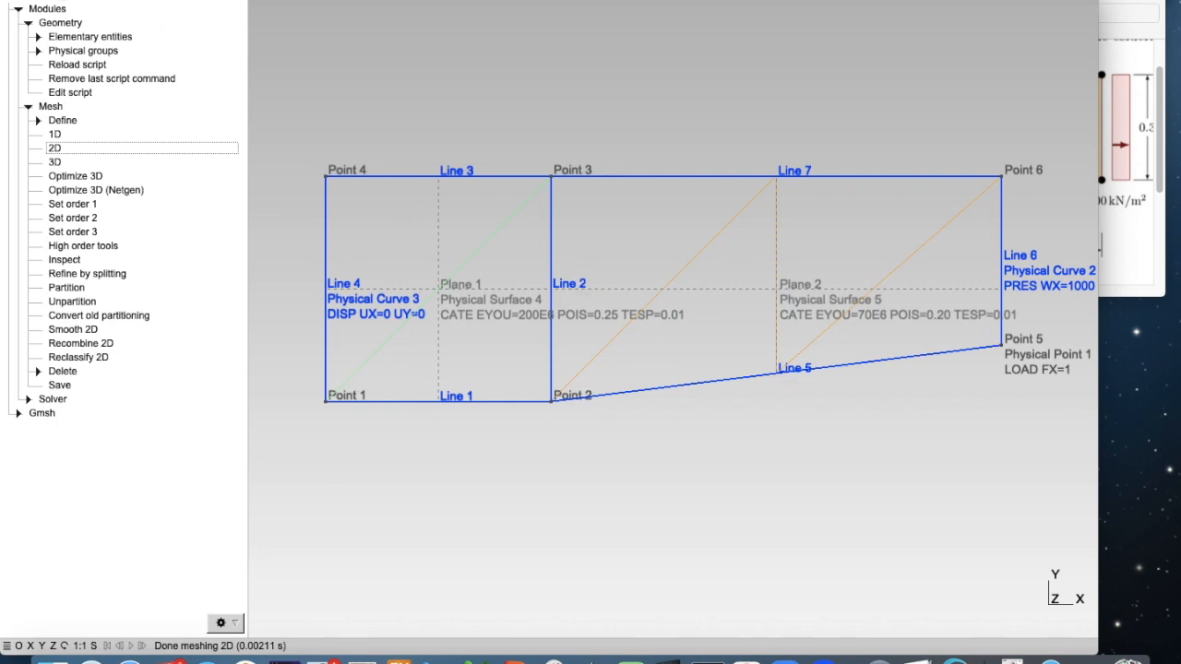
Turn on the display of 2D element faces in the mesh visibility options and close the options.
left_click(133, 0)
left_click(140, 0)
left_click(134, 0)
left_click(152, 0)
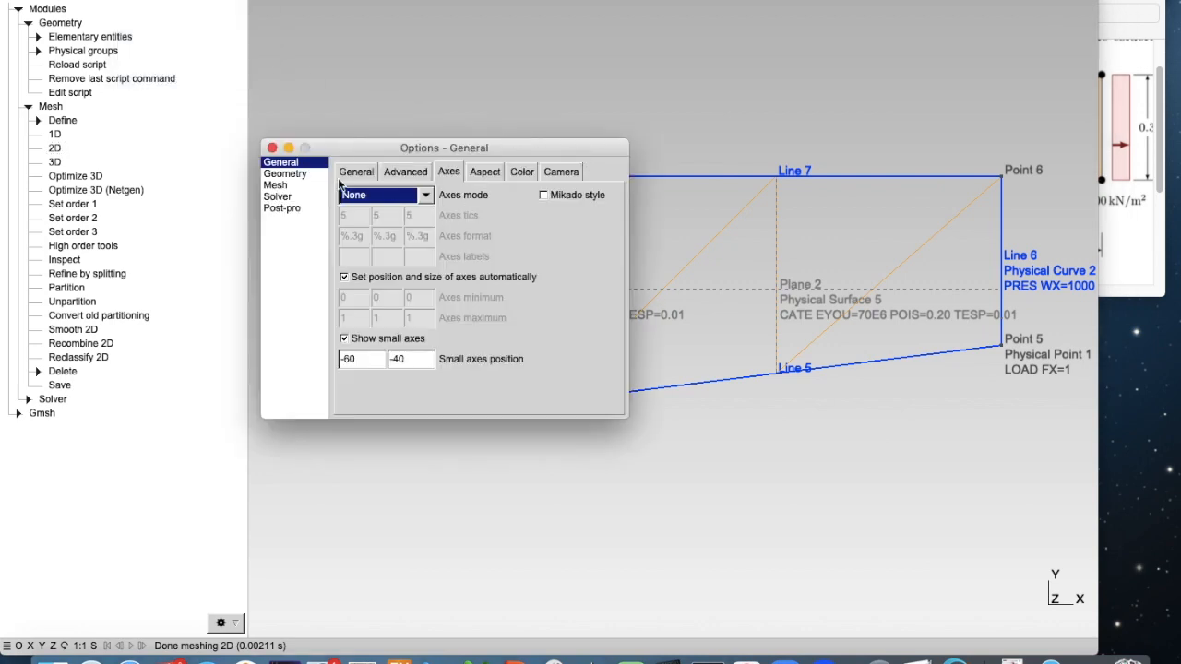
left_click(277, 184)
left_click_drag(397, 150, 783, 172)
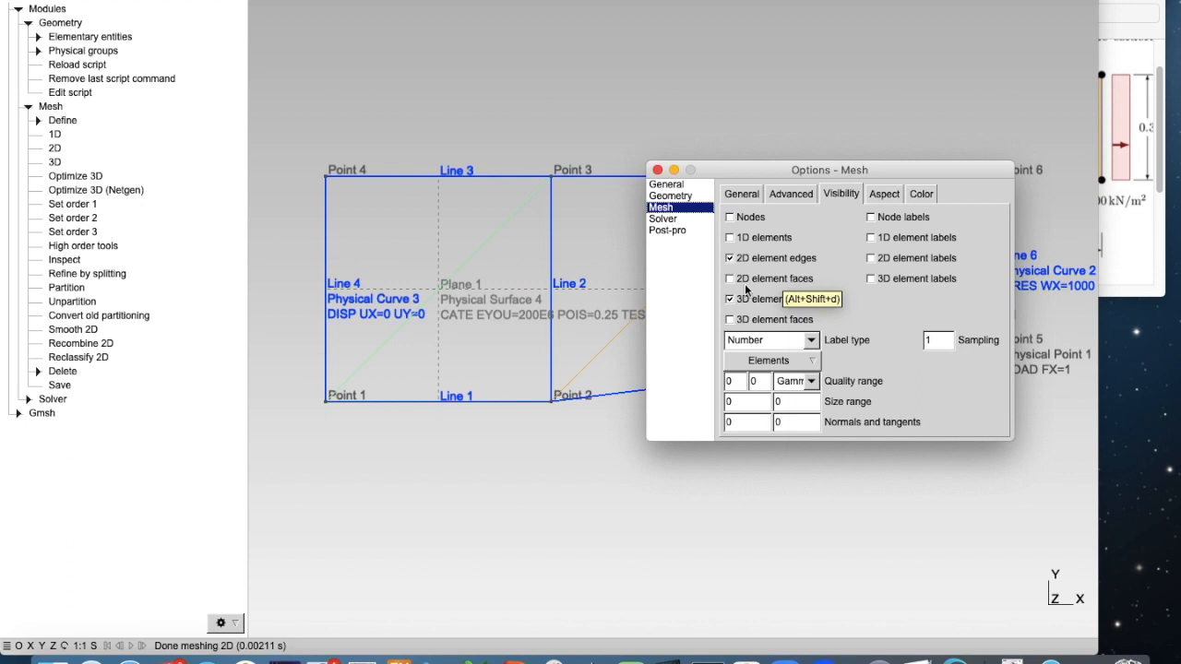
left_click(731, 280)
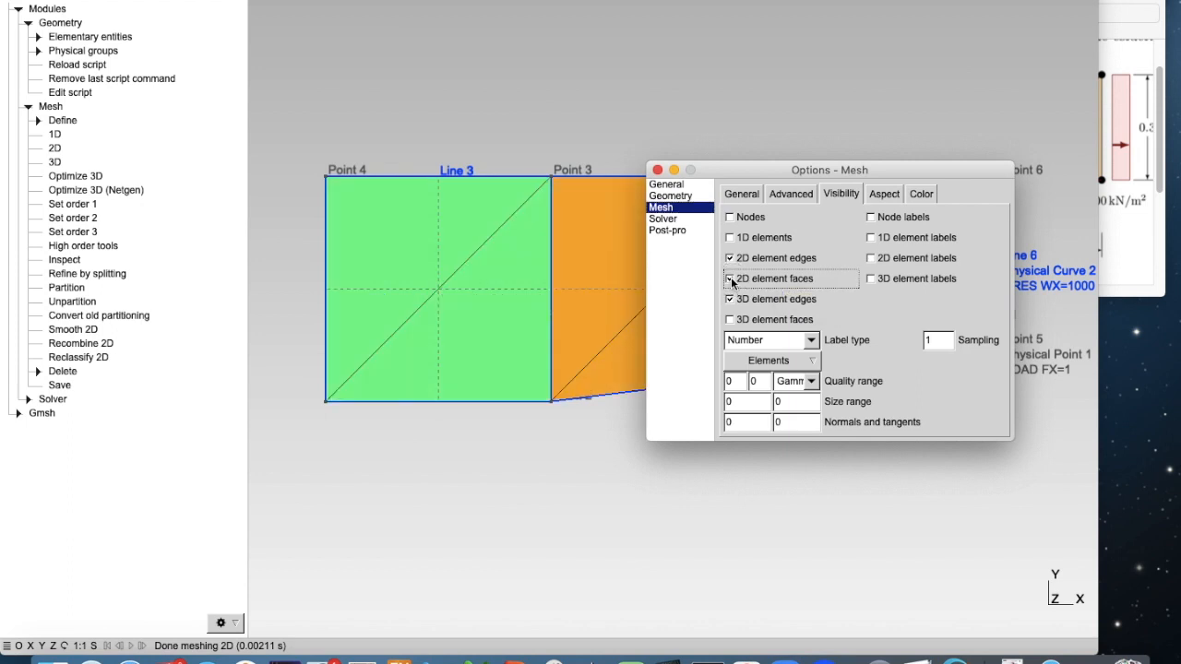
left_click(657, 170)
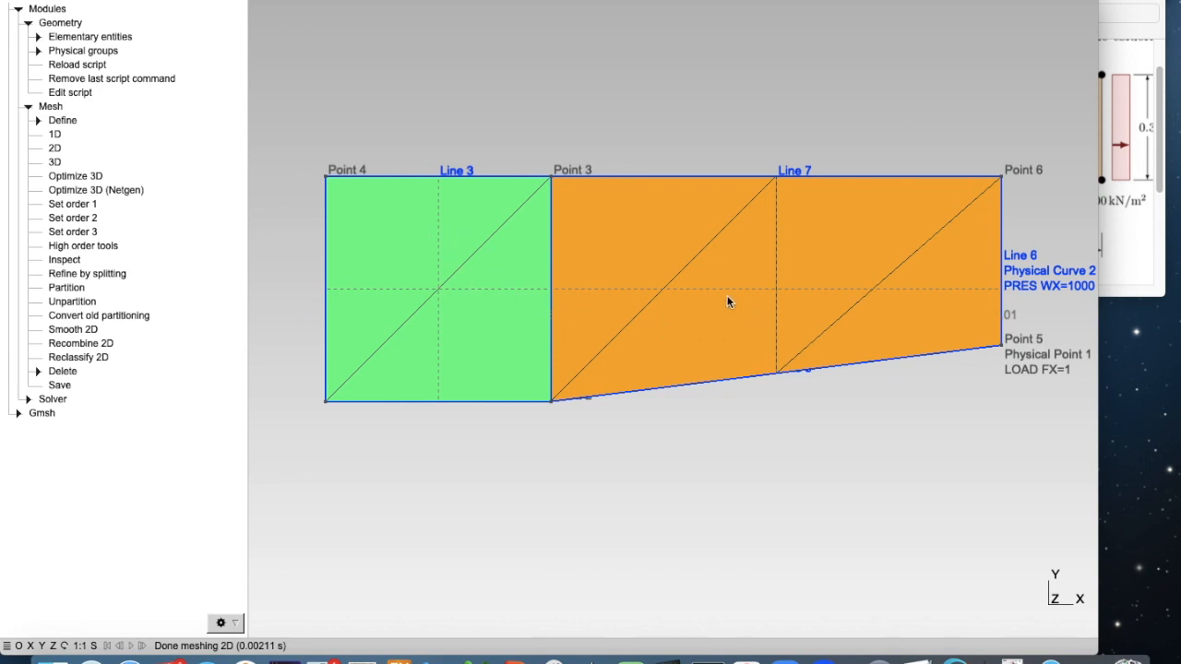
Compare the elements of the generated mesh with those in the exercise figure.
left_click(1142, 228)
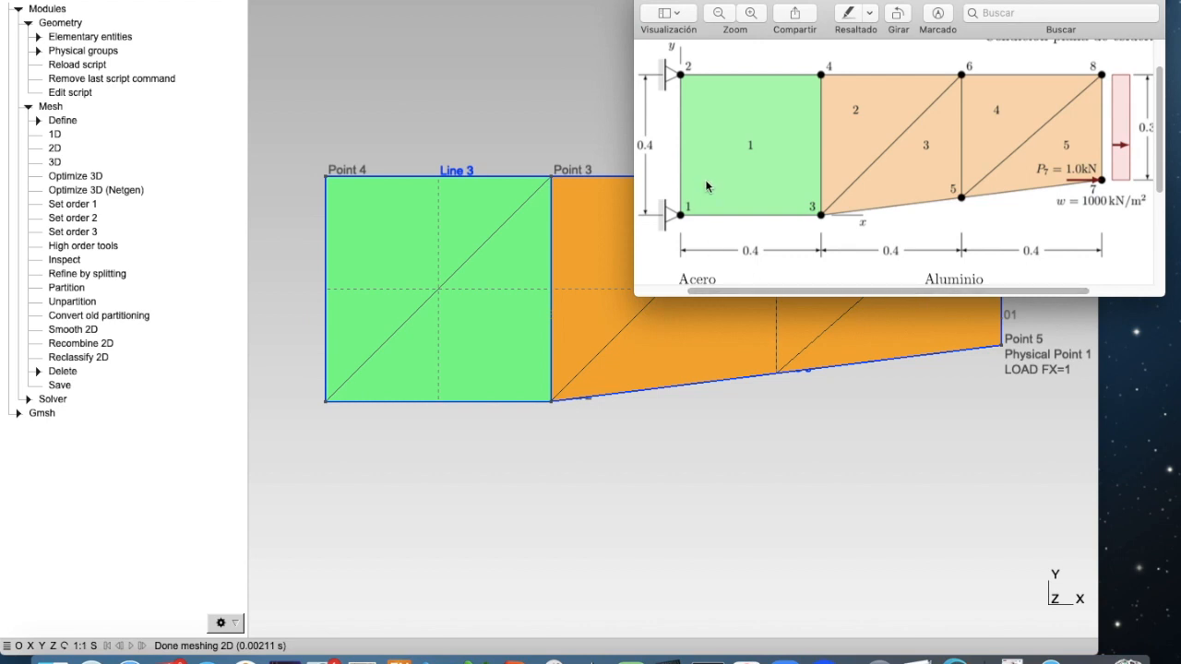
left_click_drag(747, 0, 729, 23)
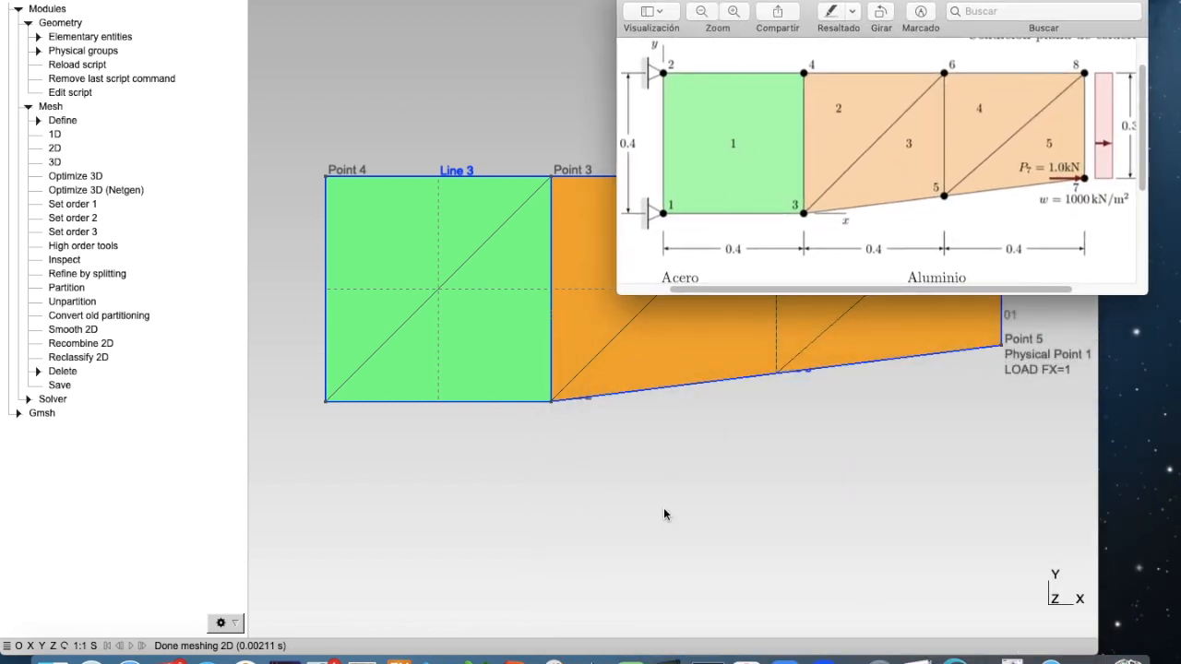
left_click(678, 469)
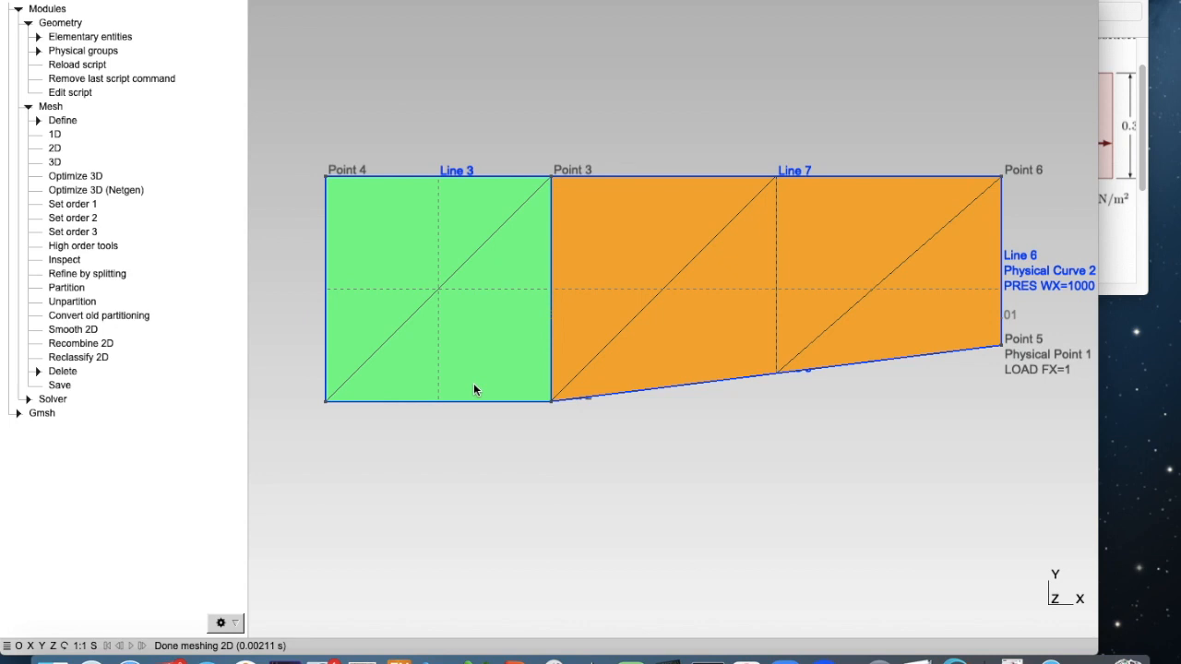
Reload the geometry script to clear the generated mesh.
mouse_move(409, 288)
left_click(37, 121)
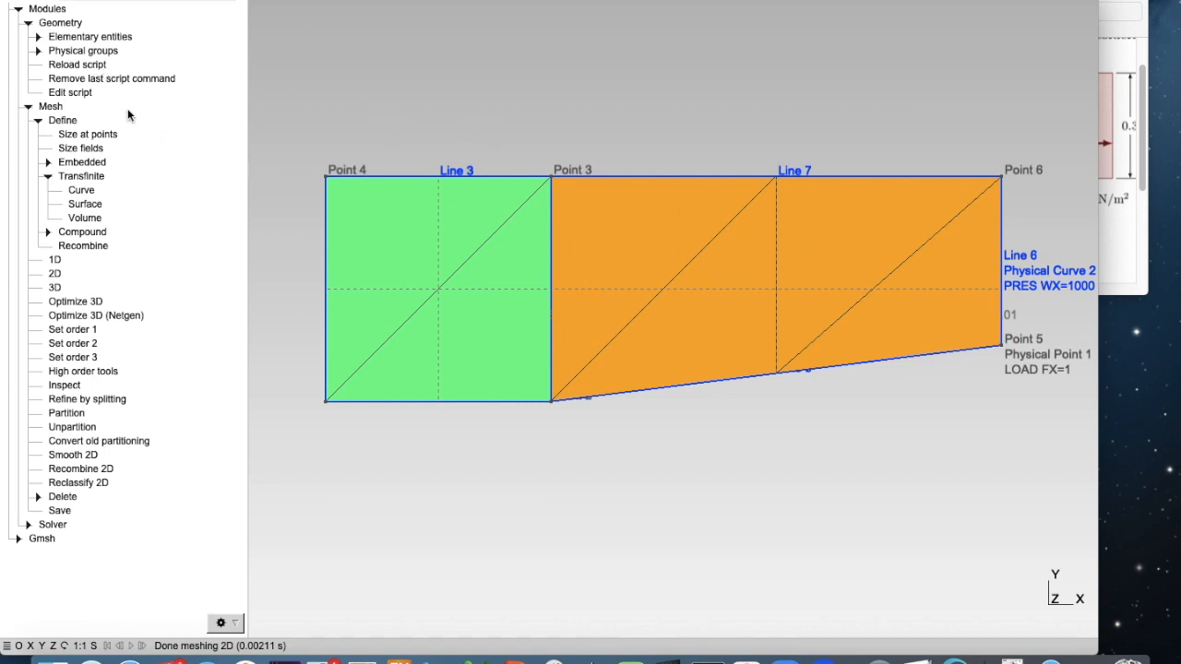
left_click(83, 65)
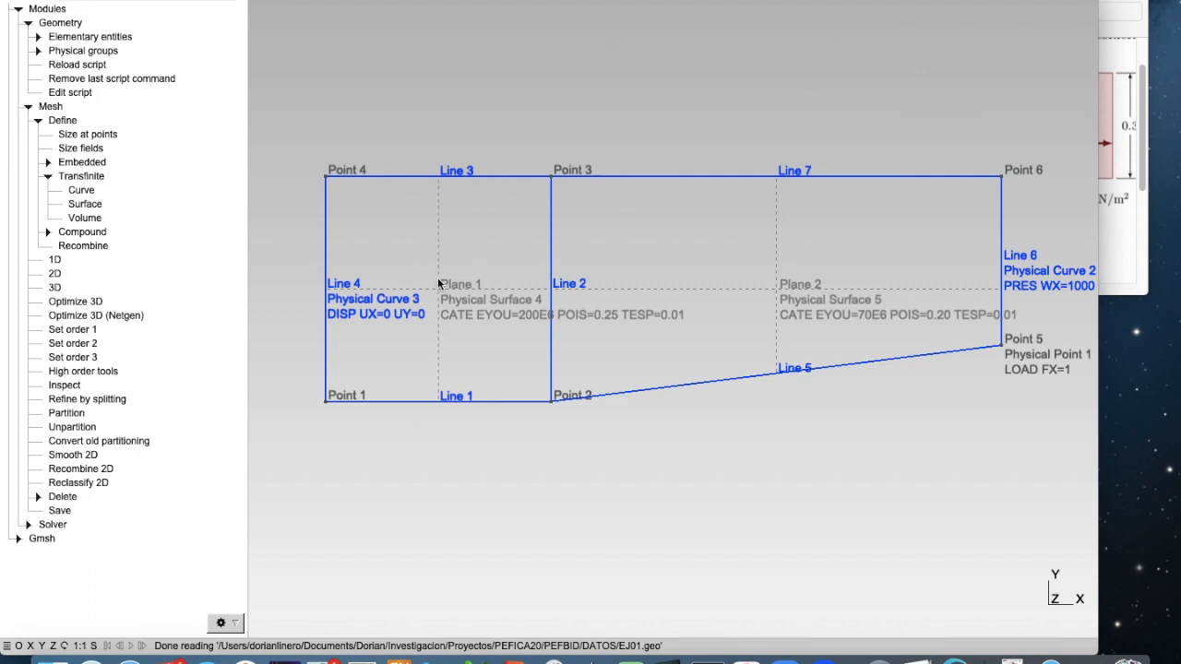
Recombine the mesh of Plane 1 into quadrilaterals, end the surface selection and generate the 2D mesh.
left_click(81, 247)
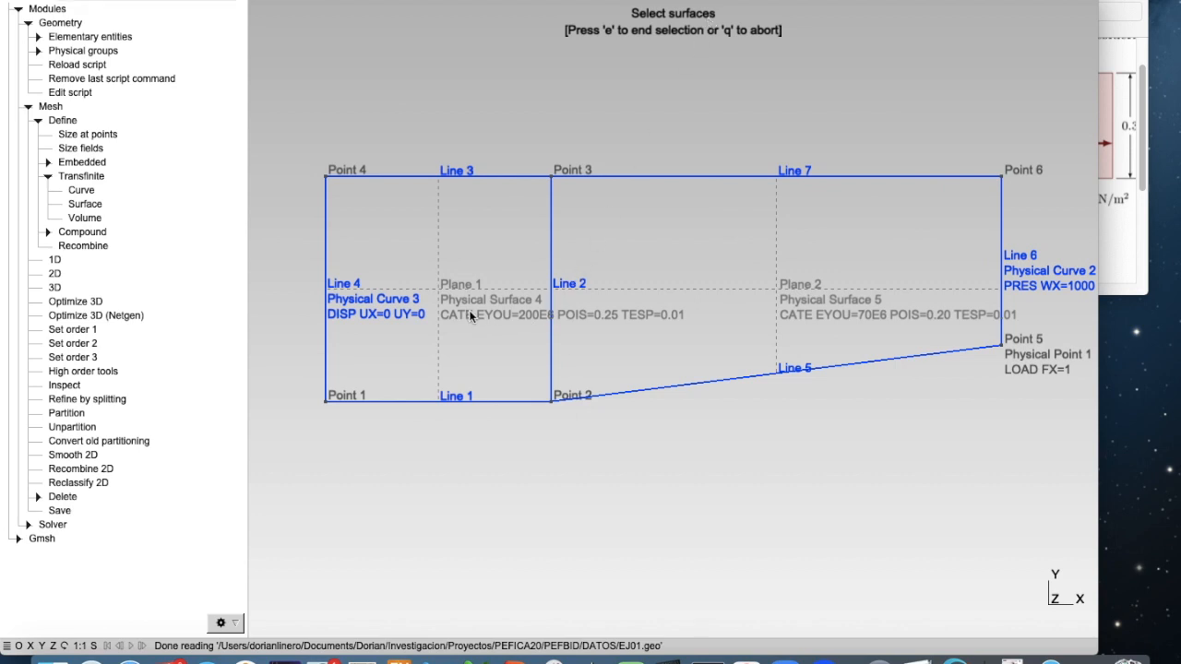
left_click(455, 287)
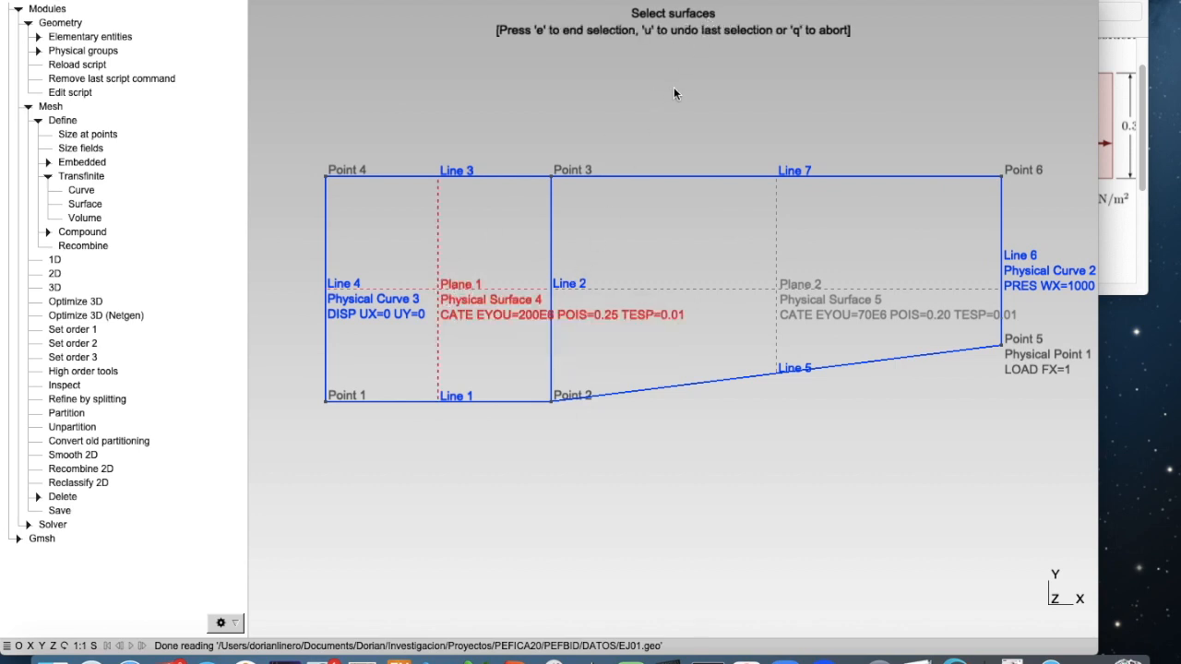
key("u")
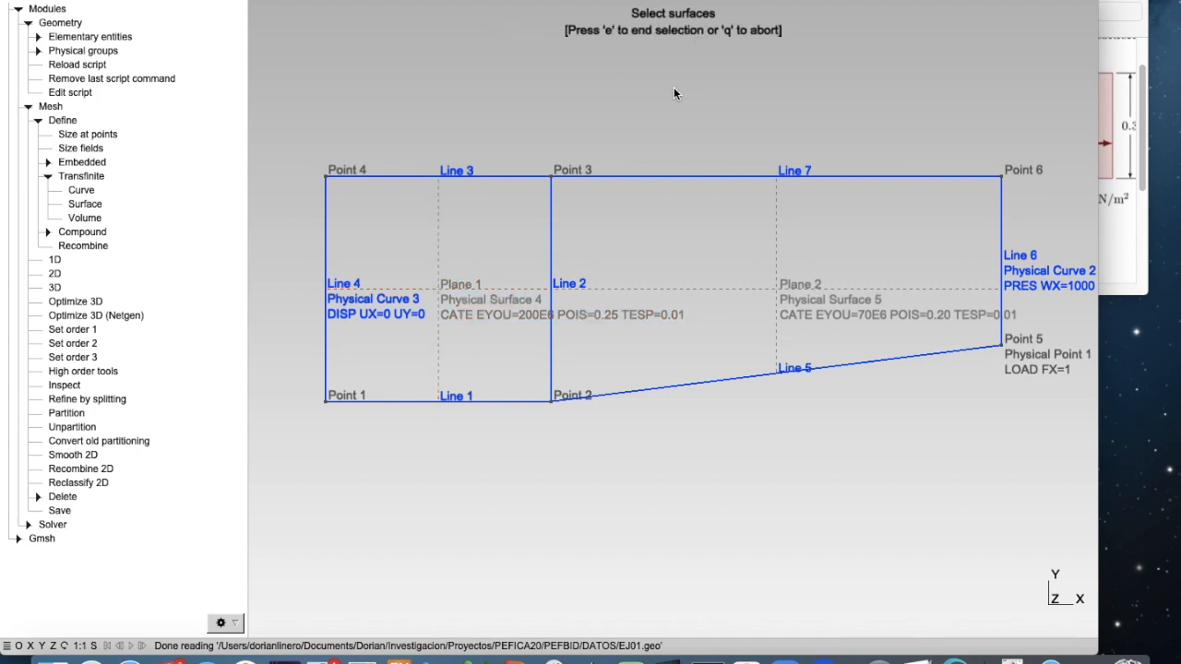
key("q")
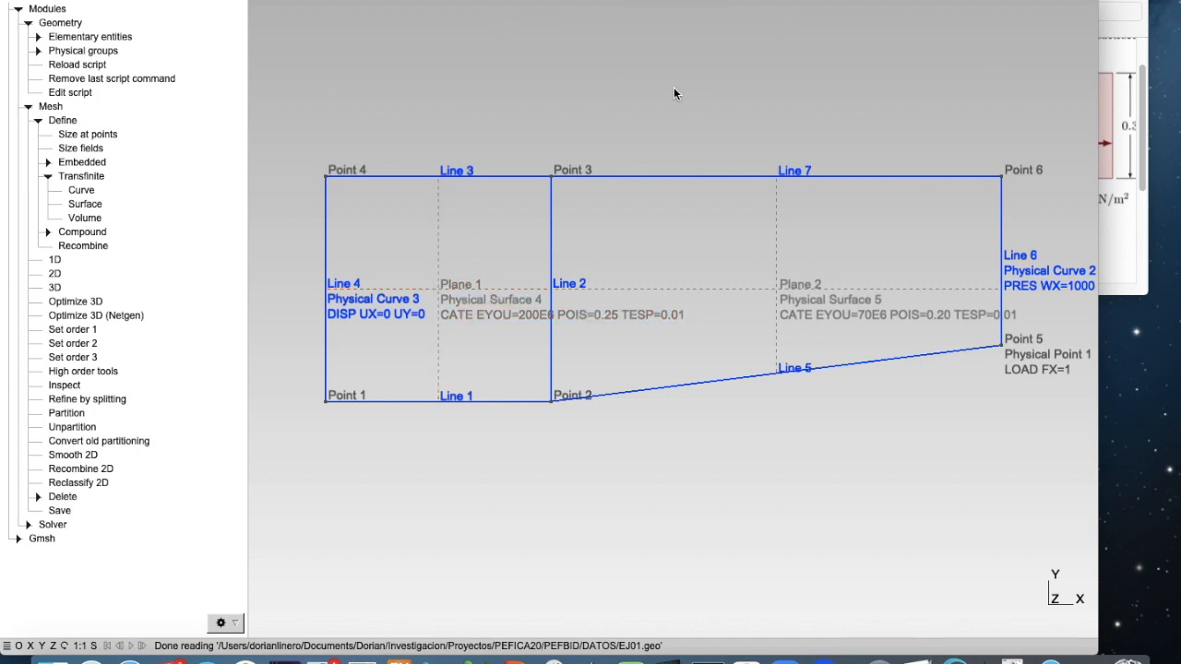
left_click(55, 274)
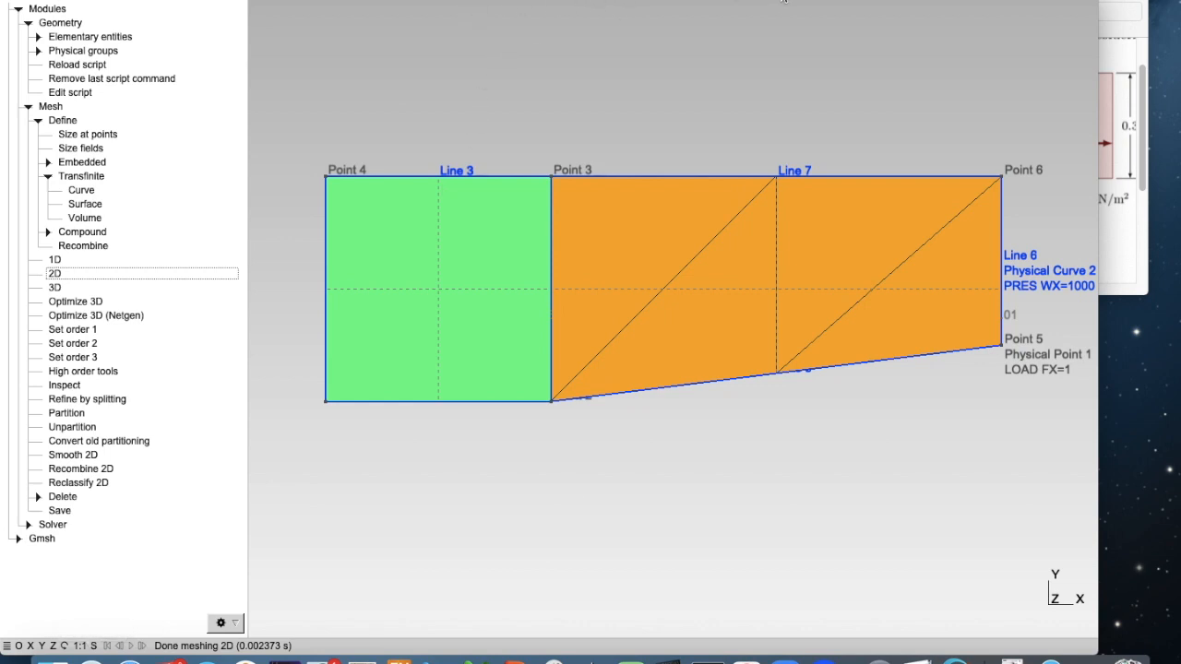
Switch to Finder and look through the DATOS folder of PEFICA20/PEFBID for the exercise's geometry file.
left_click(53, 660)
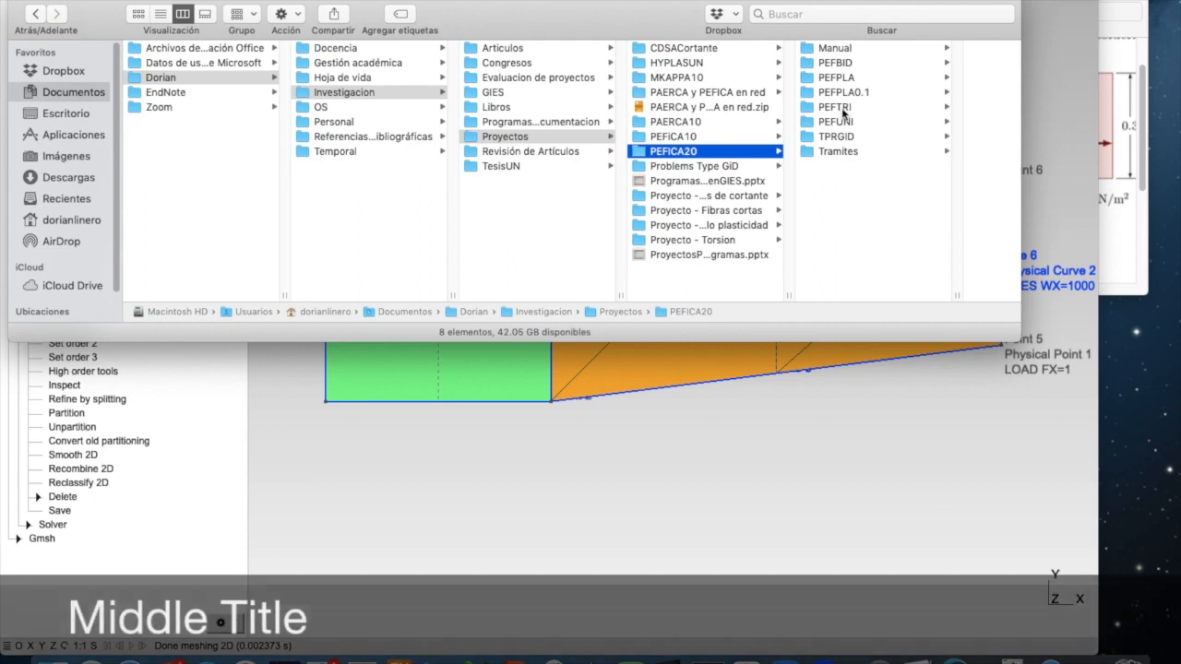
left_click(871, 63)
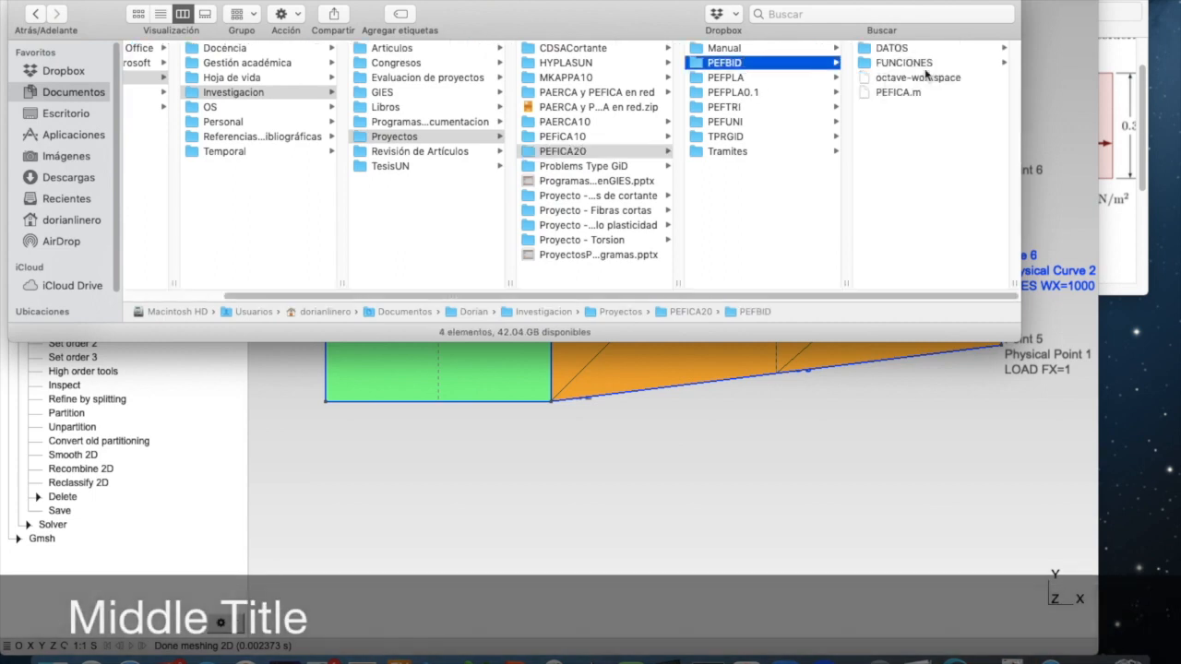
left_click(934, 49)
scroll(933, 198, "down", 10)
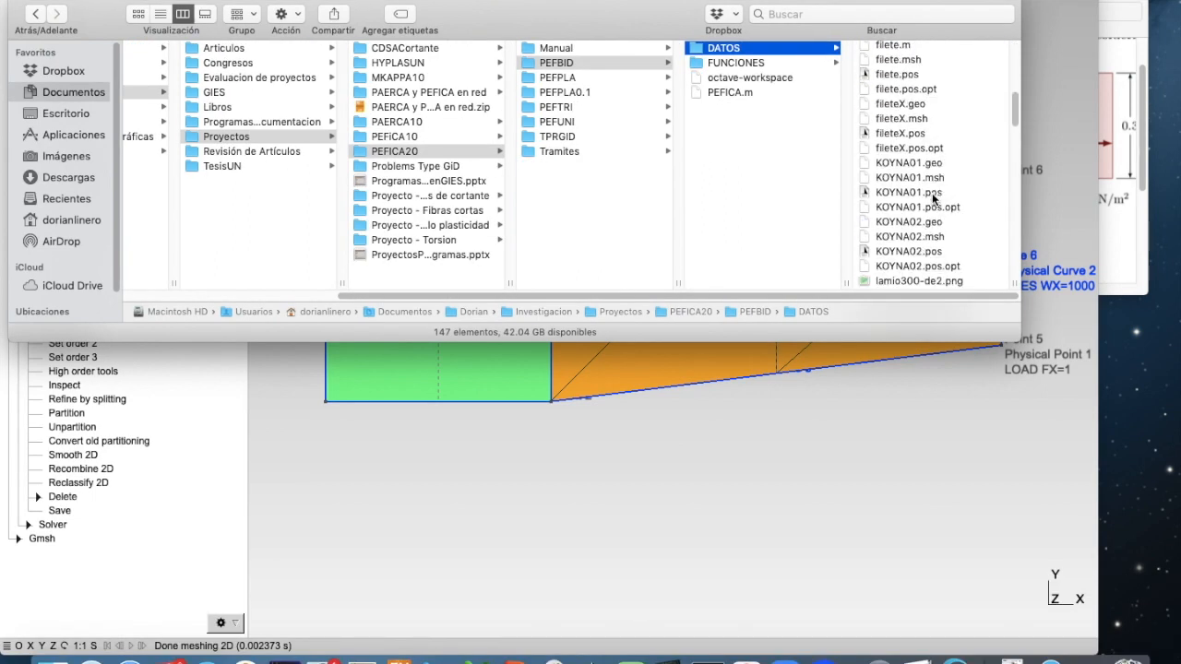
scroll(932, 197, "down", 15)
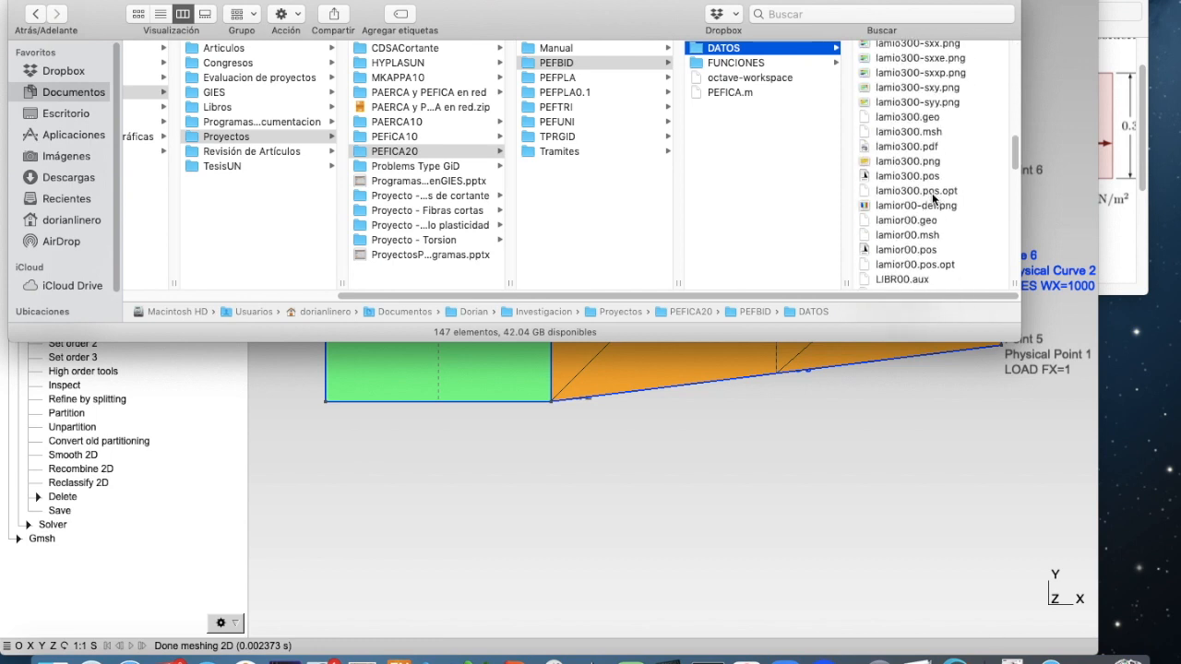
scroll(923, 209, "up", 15)
scroll(922, 208, "down", 5)
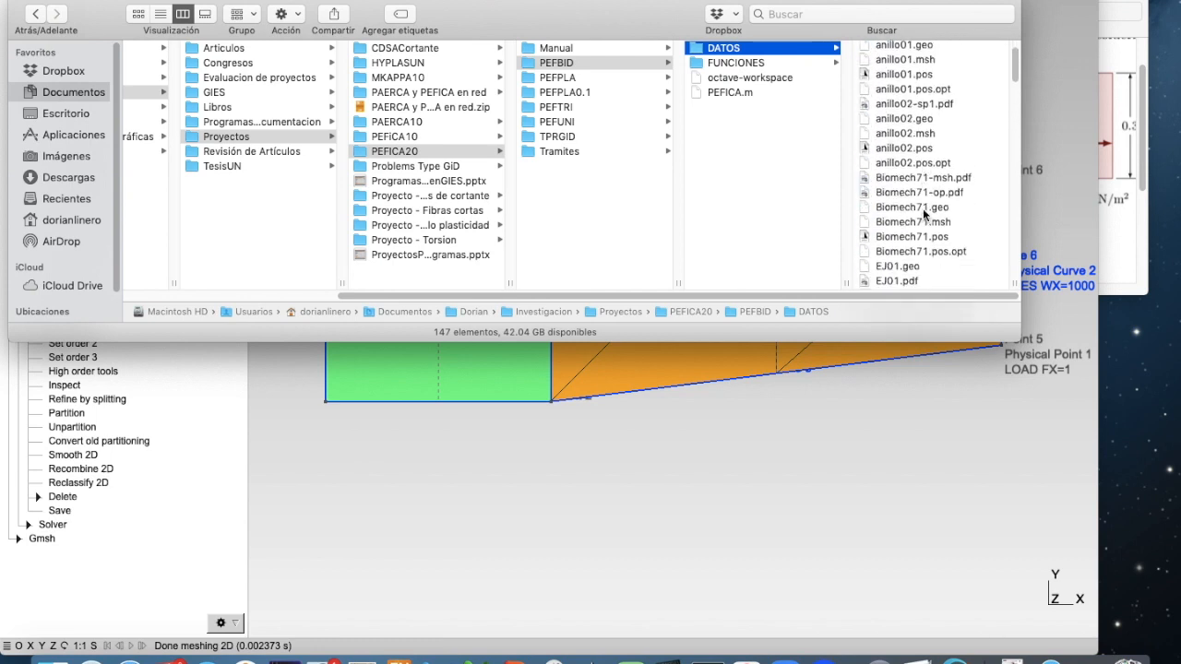
scroll(923, 208, "up", 10)
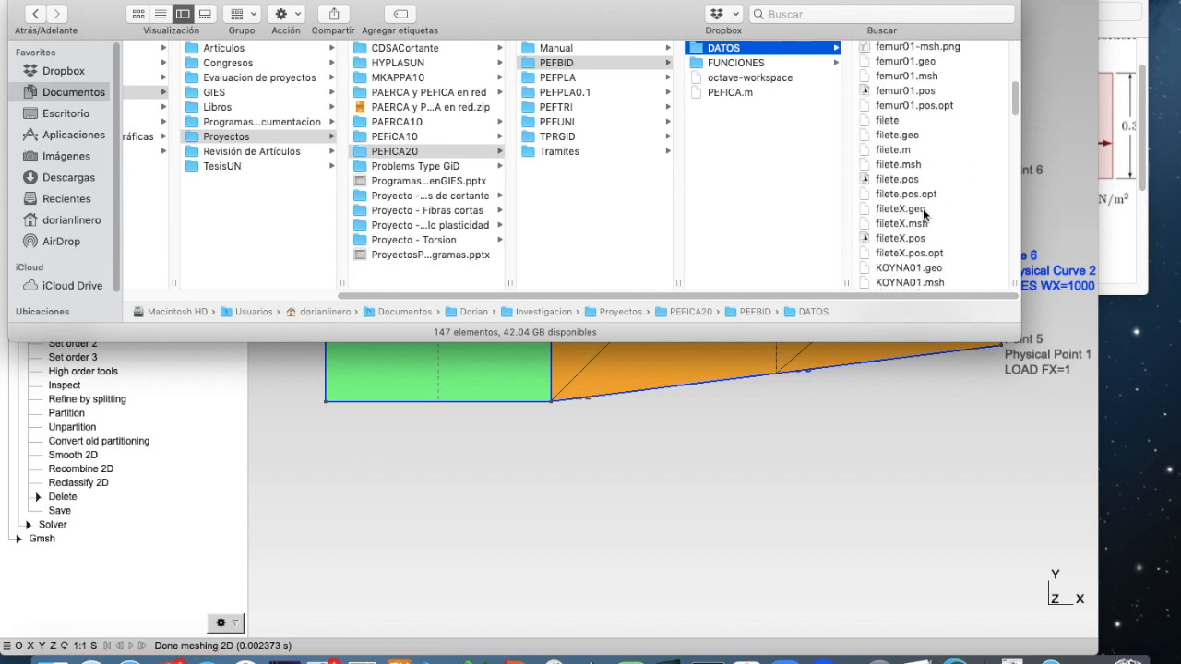
Open the file EJ01.geo from the DATOS folder with Atom.
left_click(919, 227)
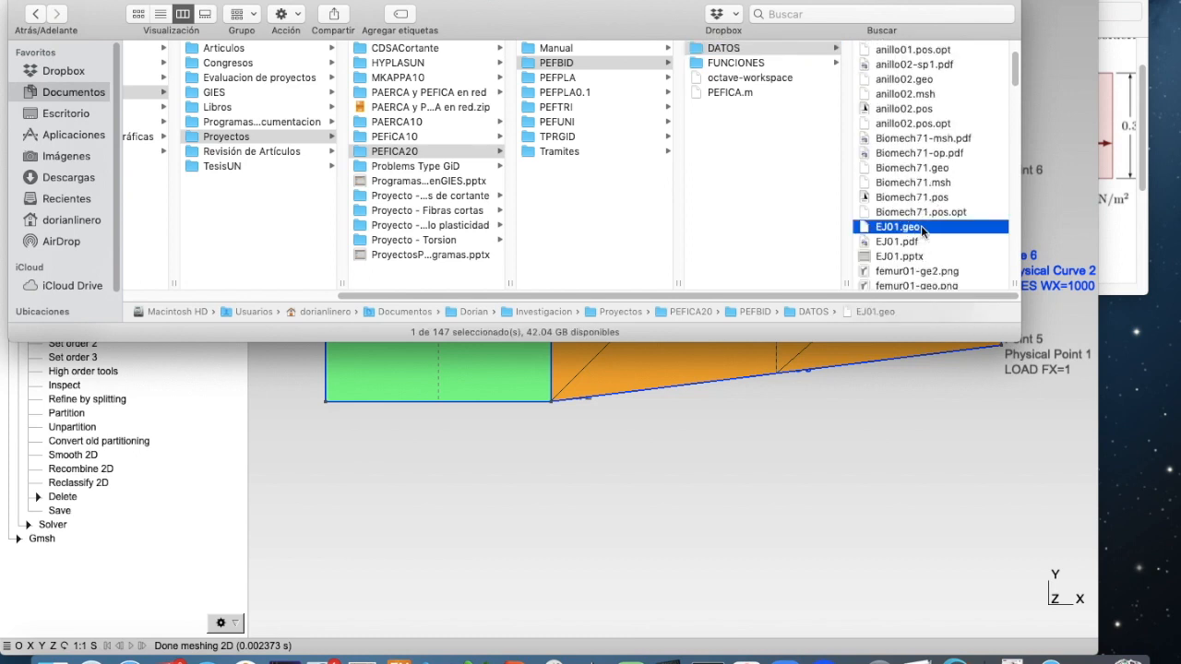
right_click(735, 230)
mouse_move(787, 218)
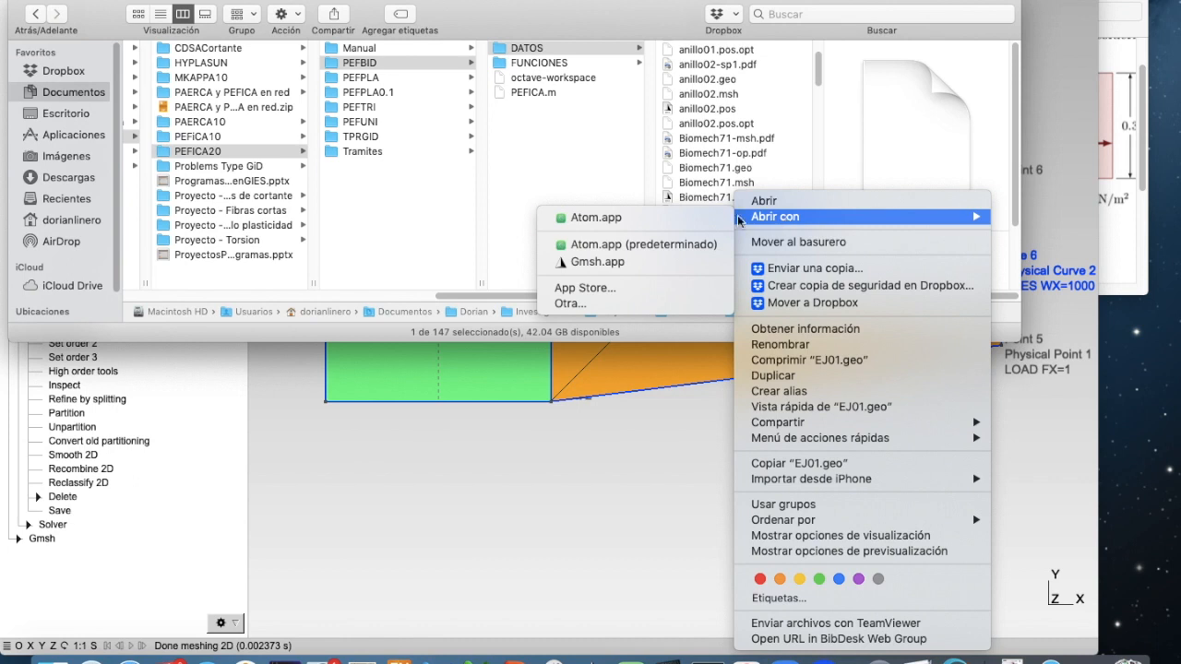
left_click(685, 219)
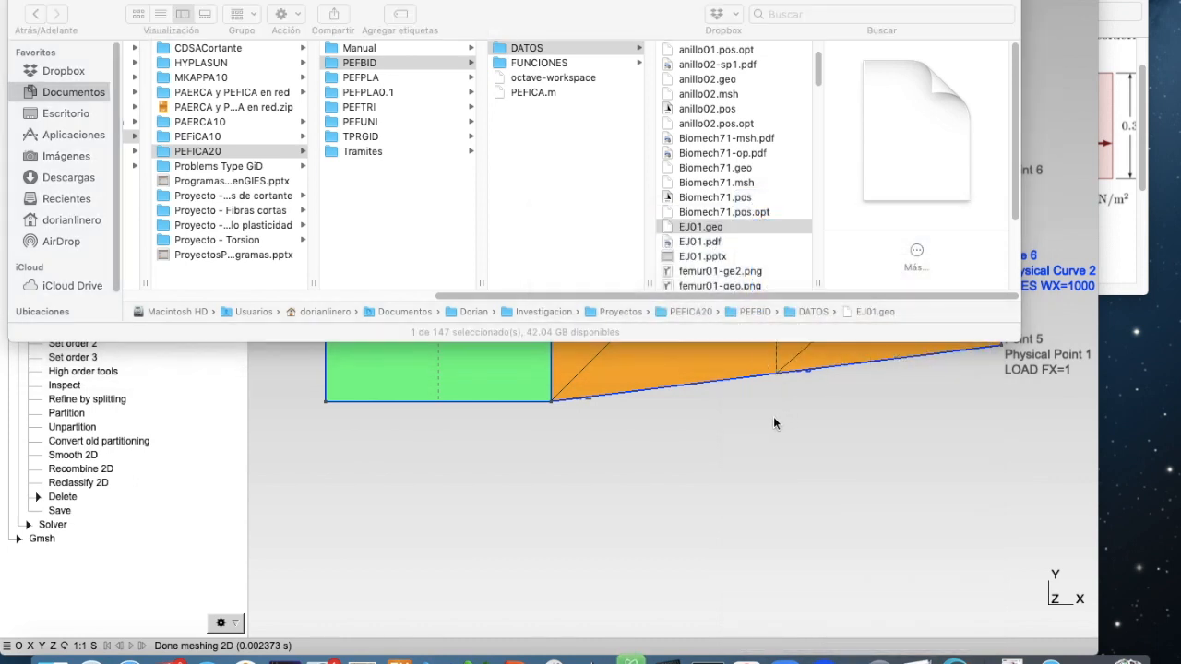
Put the file browser away, hide Atom's project pane and narrow the Gmsh window so model and script sit side by side.
left_click(35, 1)
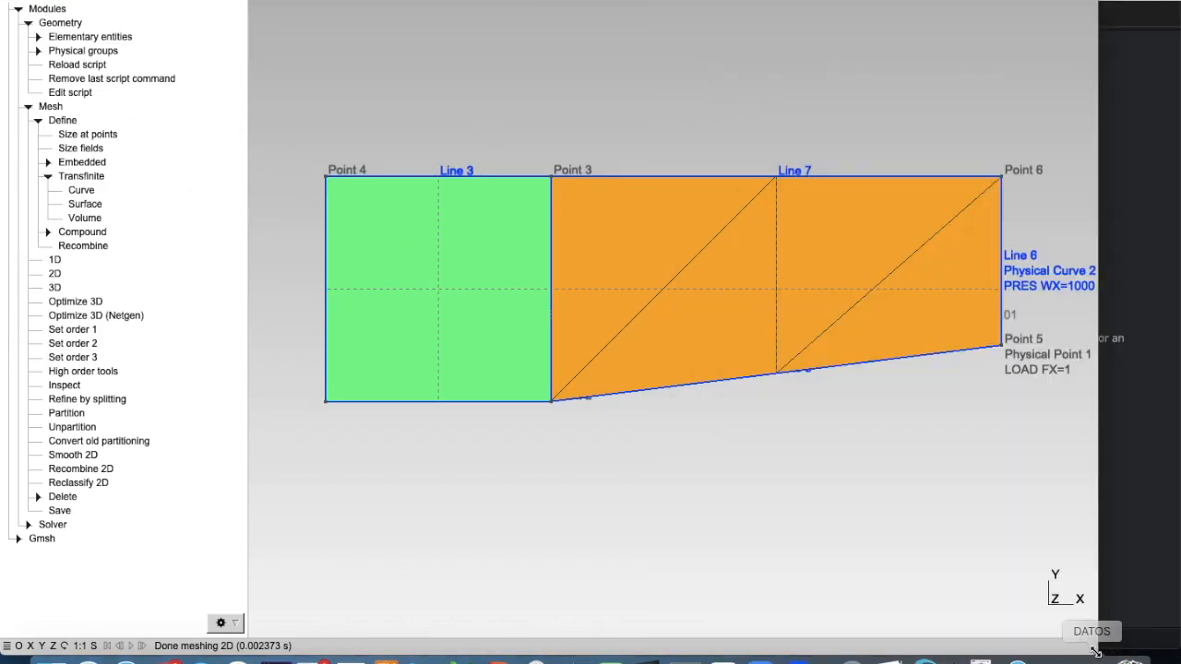
left_click_drag(1087, 646, 736, 597)
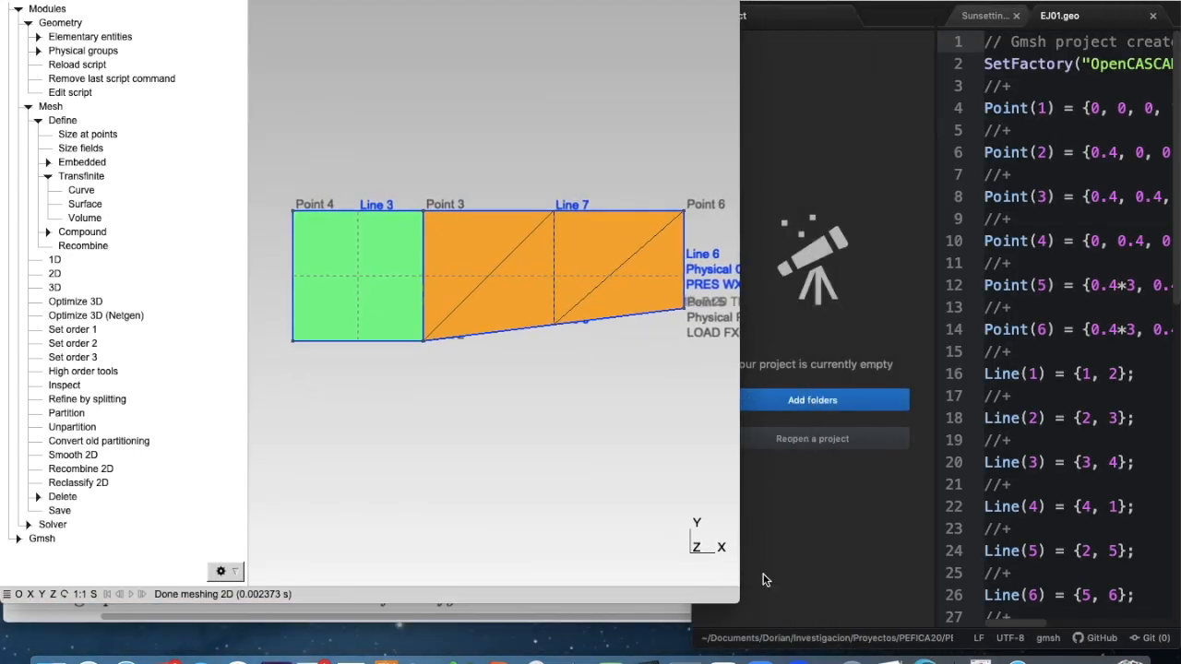
left_click(946, 324)
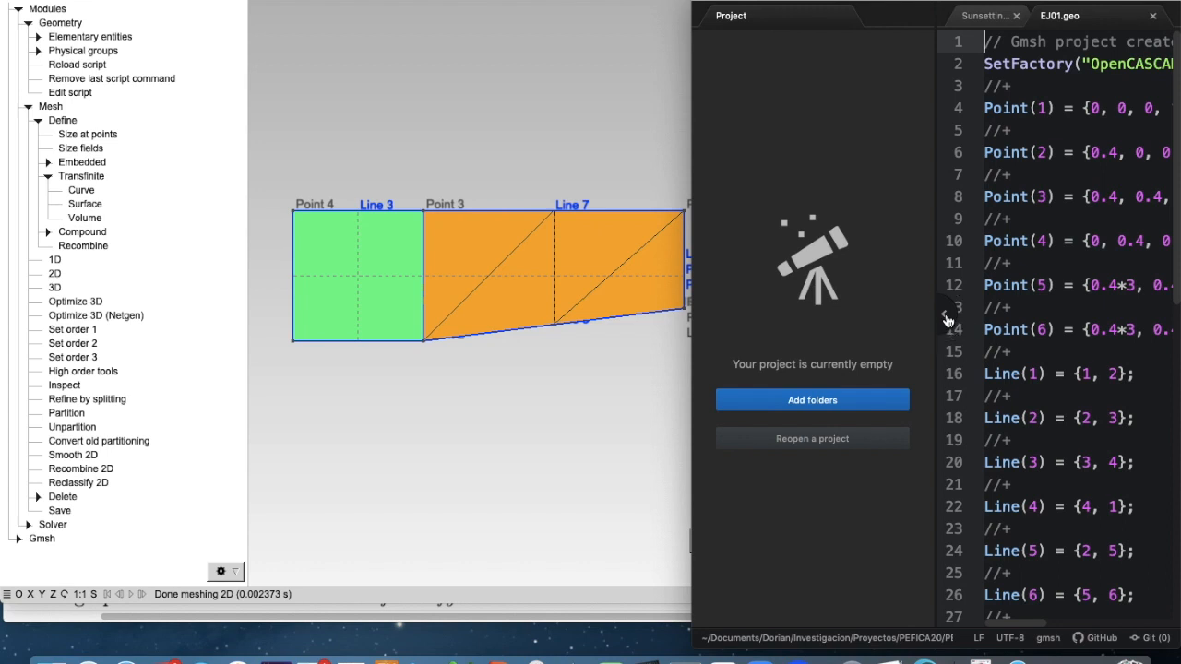
left_click(944, 318)
left_click(608, 108)
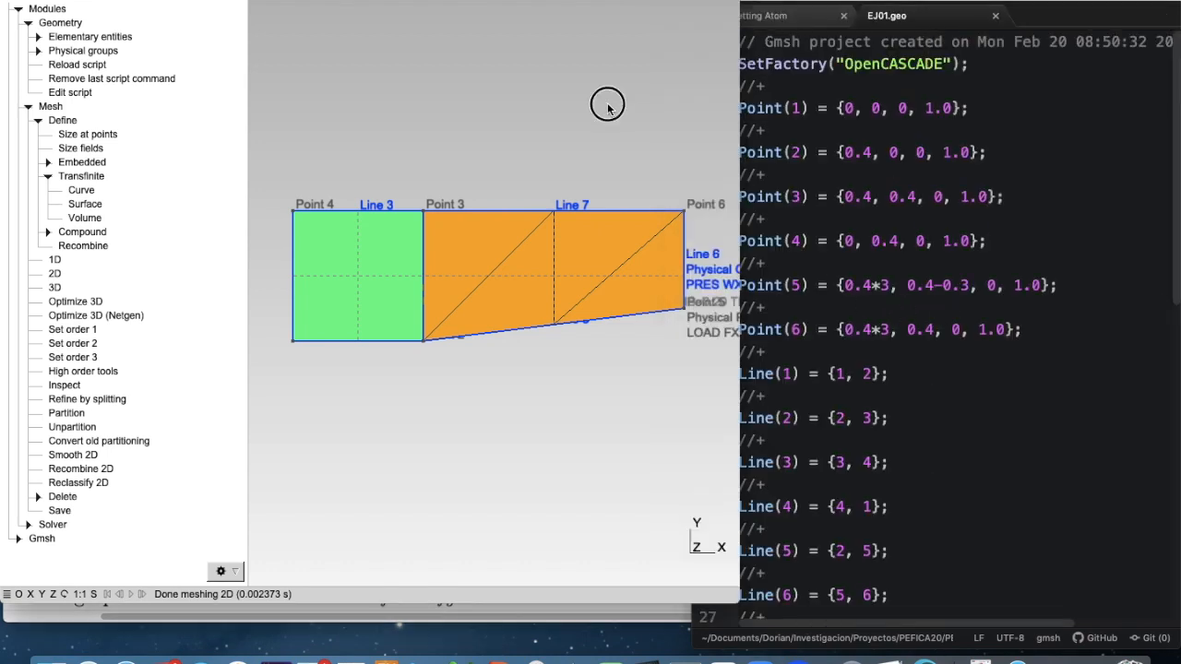
left_click_drag(740, 602, 688, 611)
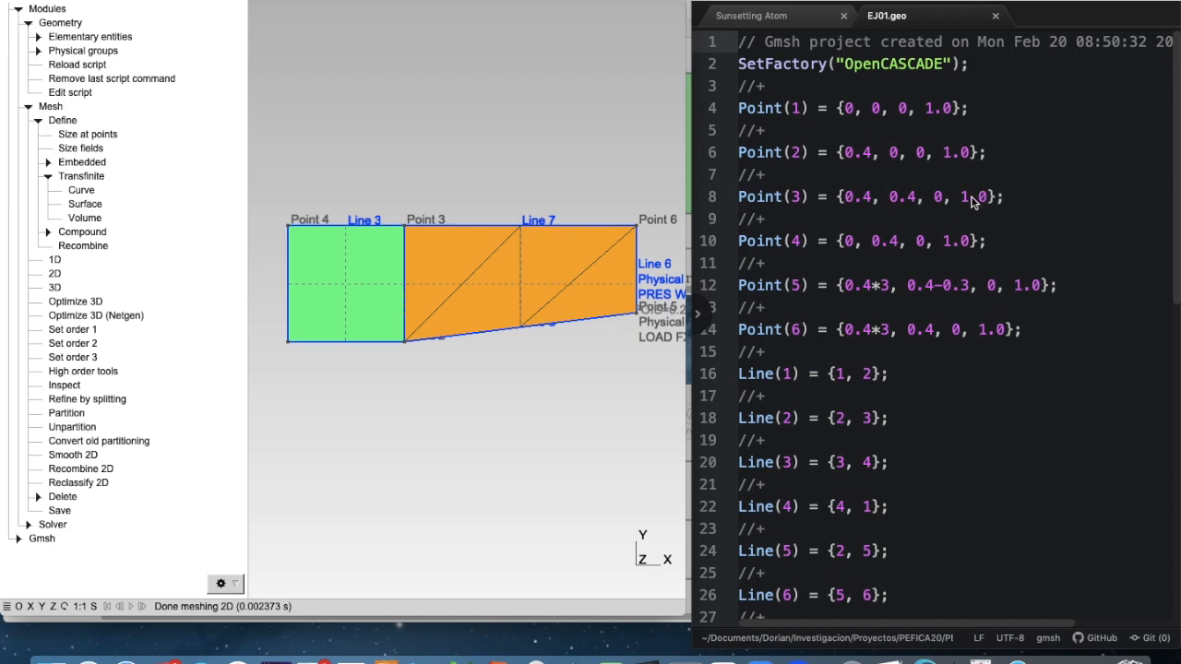
Skim the script text and reload the geometry script in Gmsh to clear the generated mesh.
scroll(1019, 208, "down", 5)
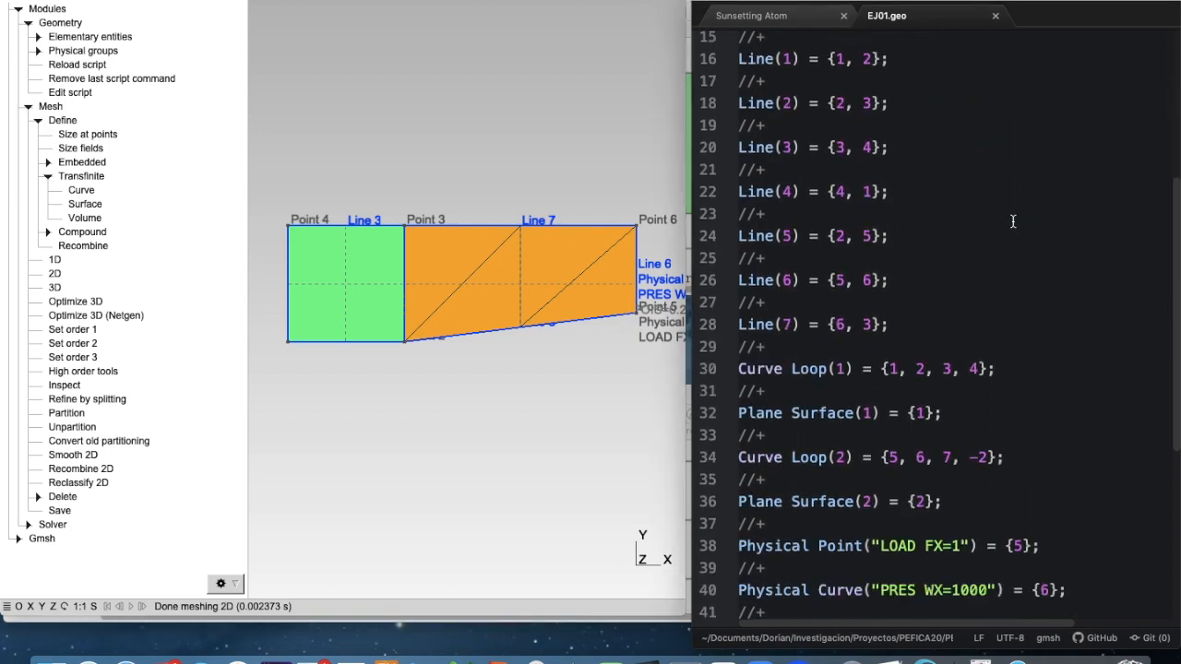
scroll(1013, 221, "up", 5)
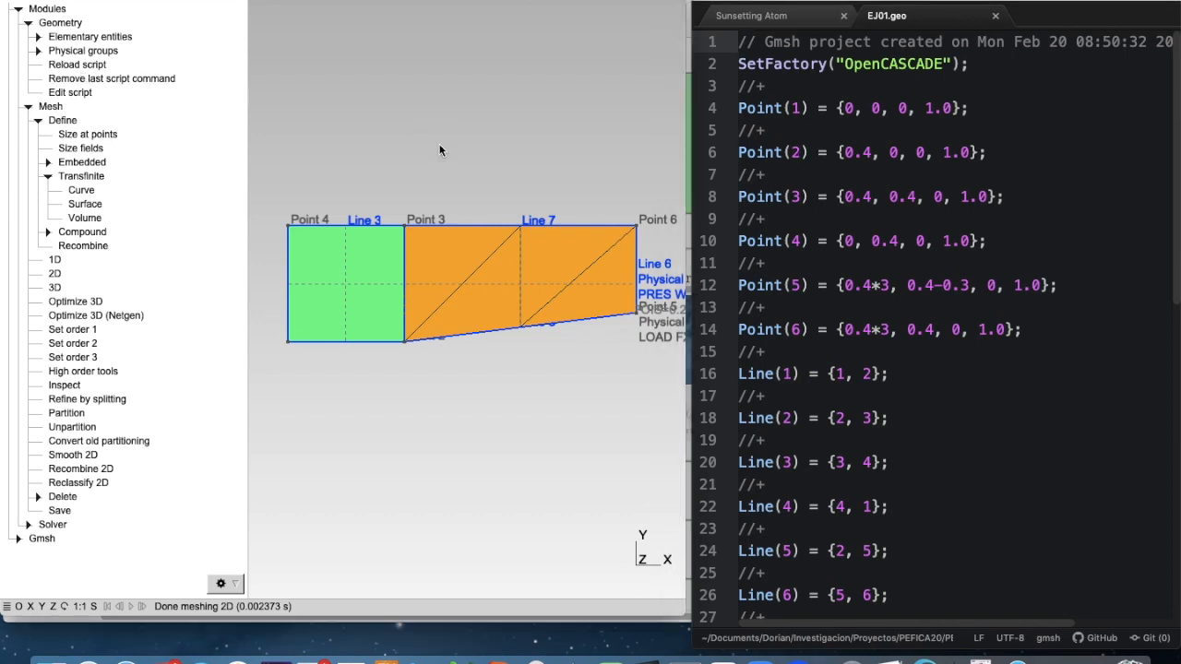
left_click(91, 65)
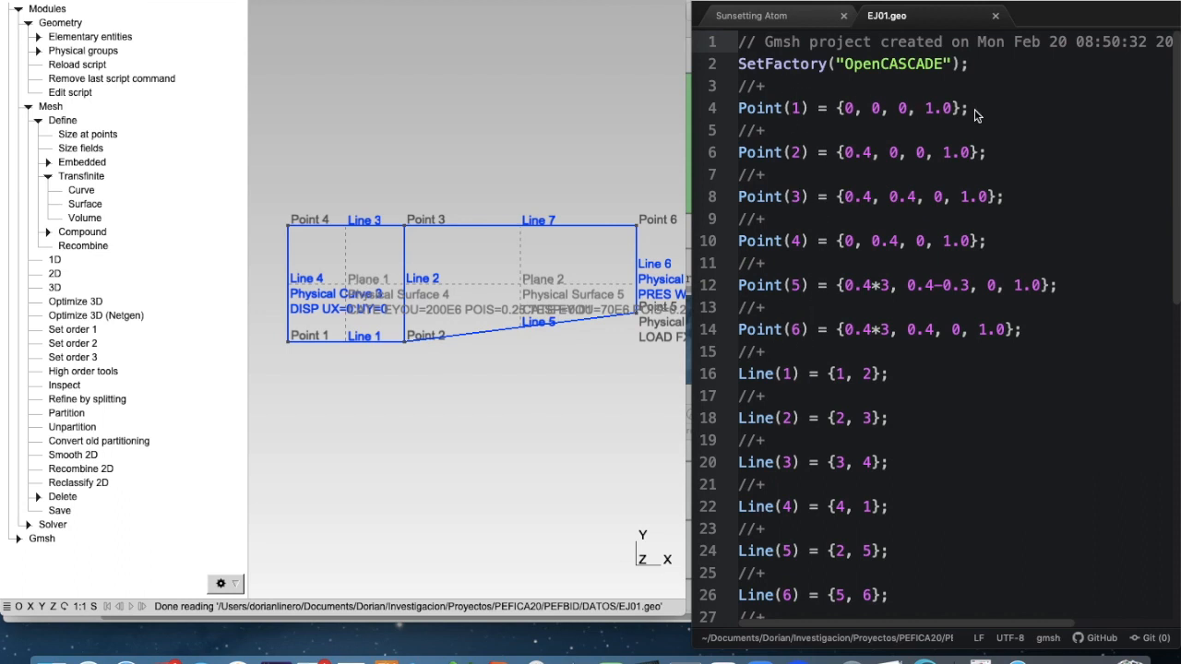
Examine the comment lines and the Point and Line definitions in the EJ01.geo script.
left_click(762, 84)
left_click(742, 126)
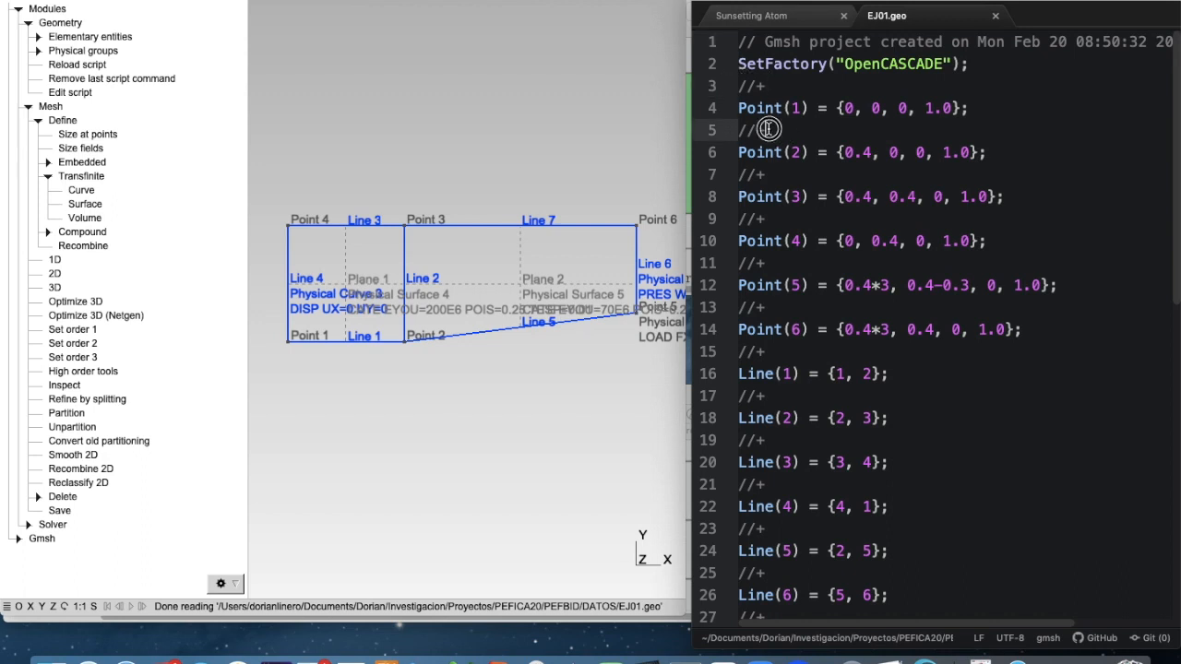
left_click_drag(763, 42, 739, 44)
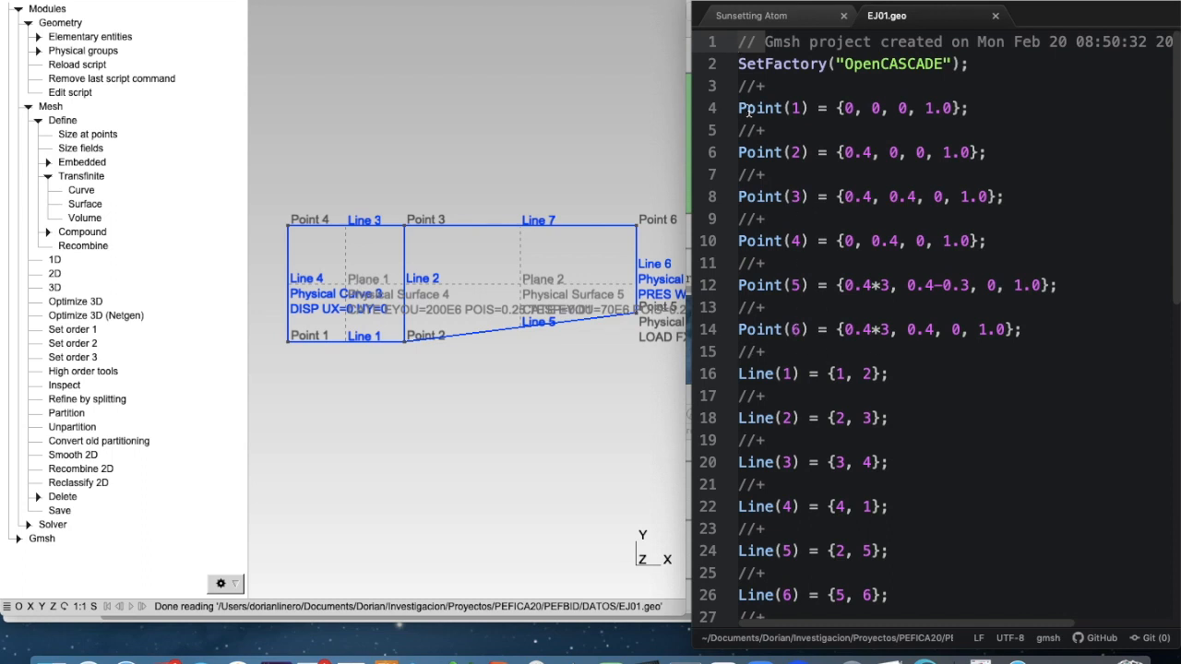
left_click_drag(739, 107, 1050, 337)
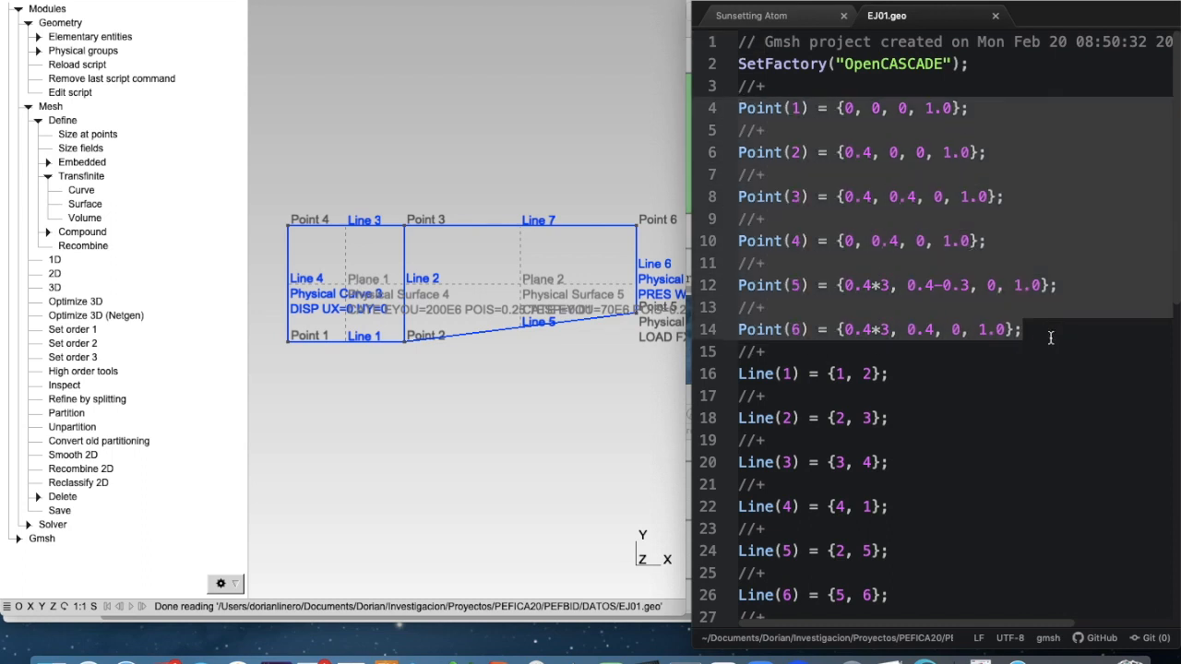
left_click(950, 371)
scroll(762, 393, "down", 4)
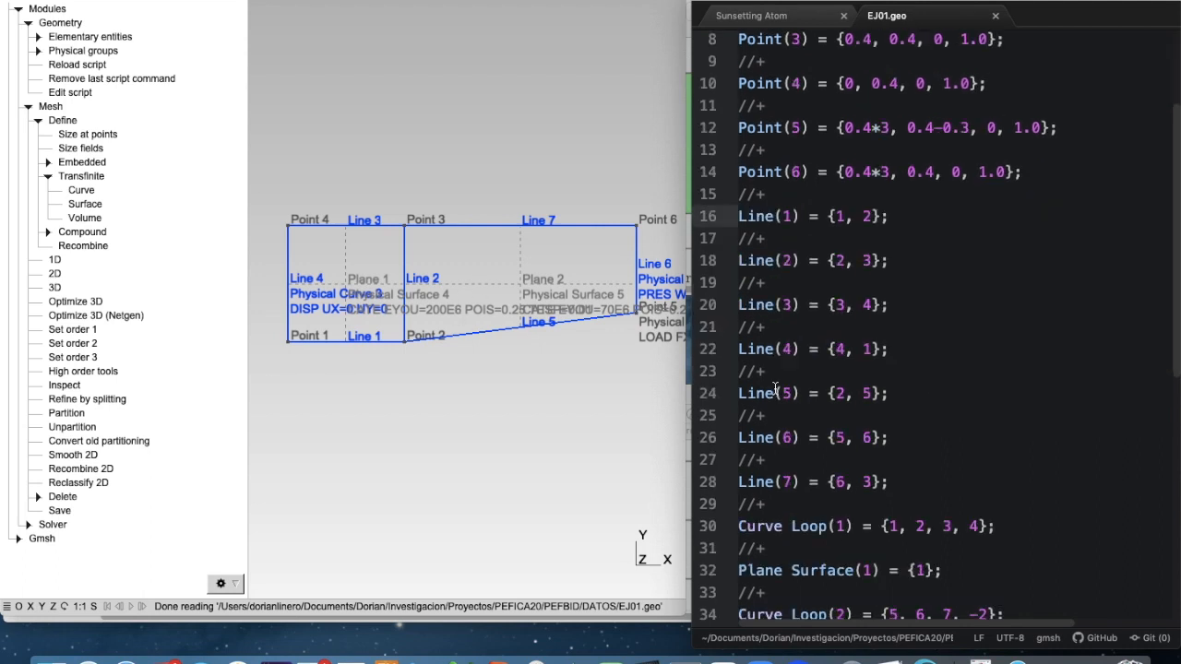
left_click_drag(738, 216, 925, 482)
Examine how Curve Loop(1) and Plane Surface(1) are defined in the script and how the surface refers to its loop.
scroll(927, 440, "down", 6)
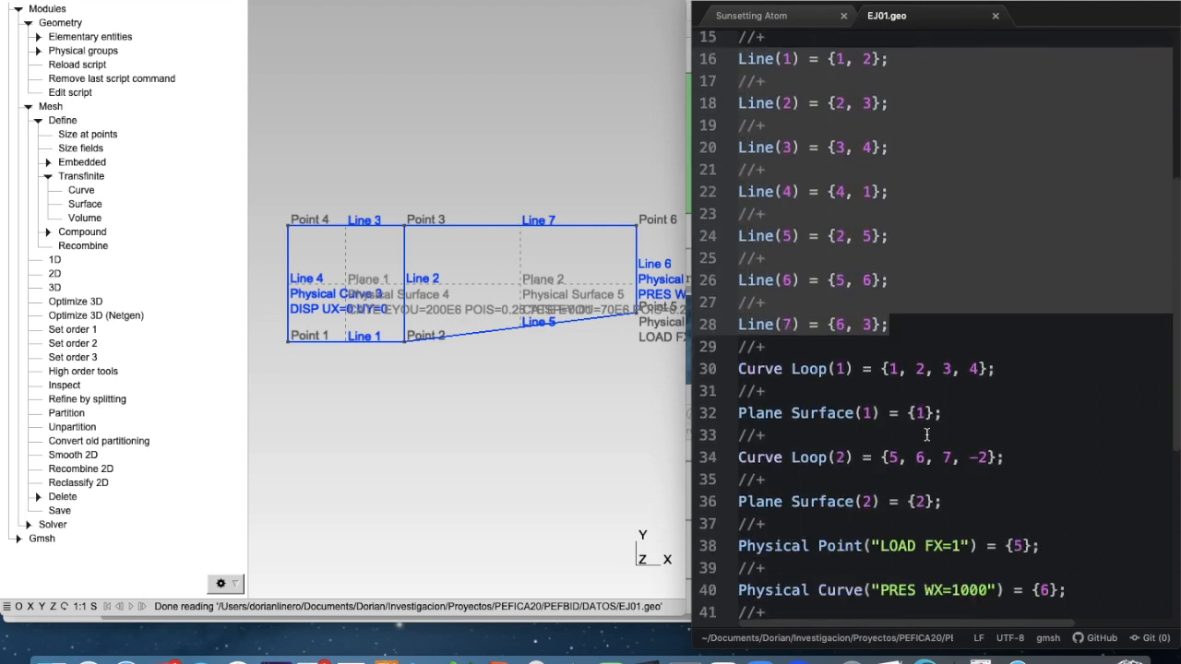
scroll(926, 433, "down", 1)
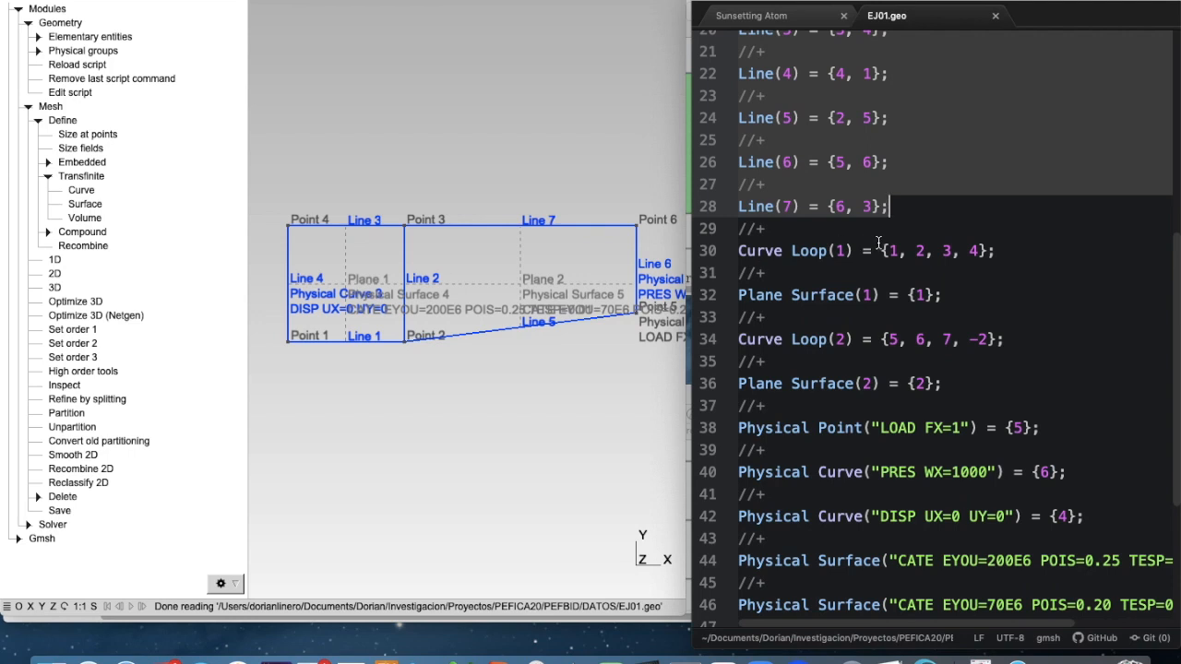
left_click(740, 251)
left_click_drag(759, 247, 1007, 250)
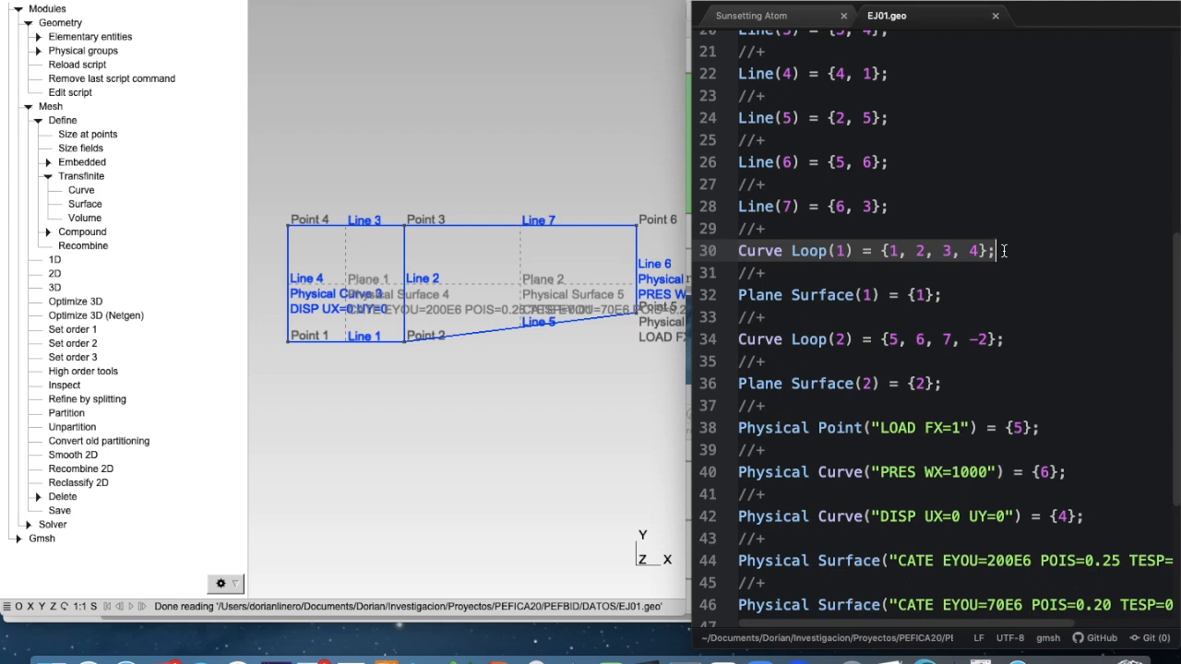
left_click(844, 250)
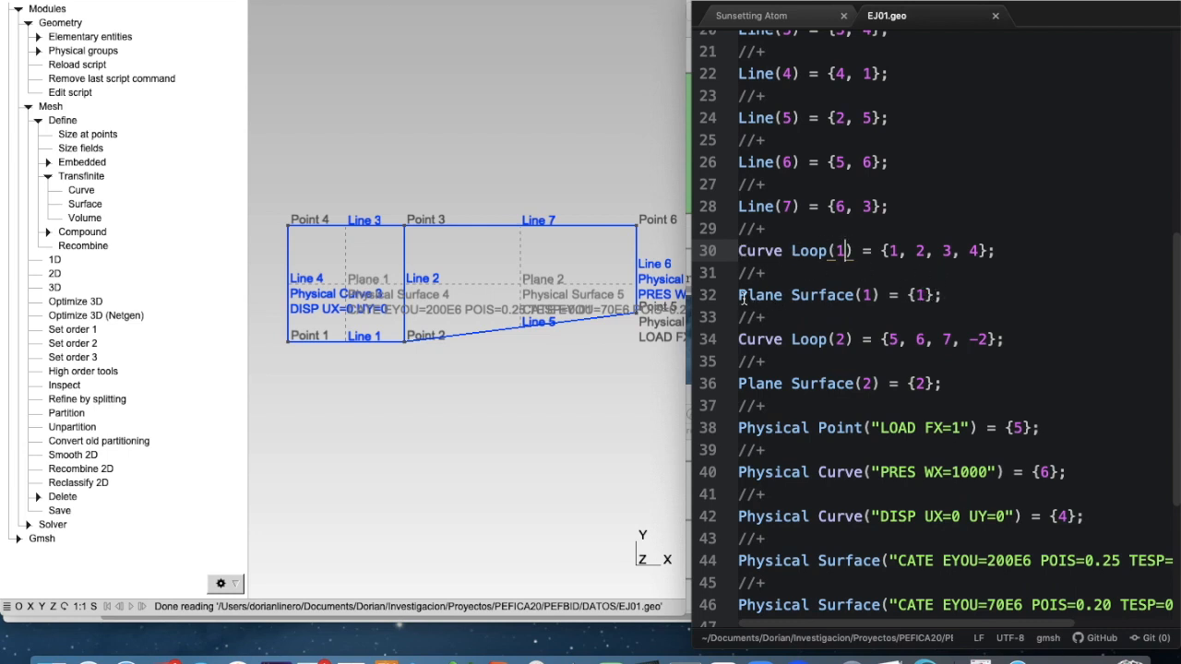
left_click_drag(741, 295, 933, 296)
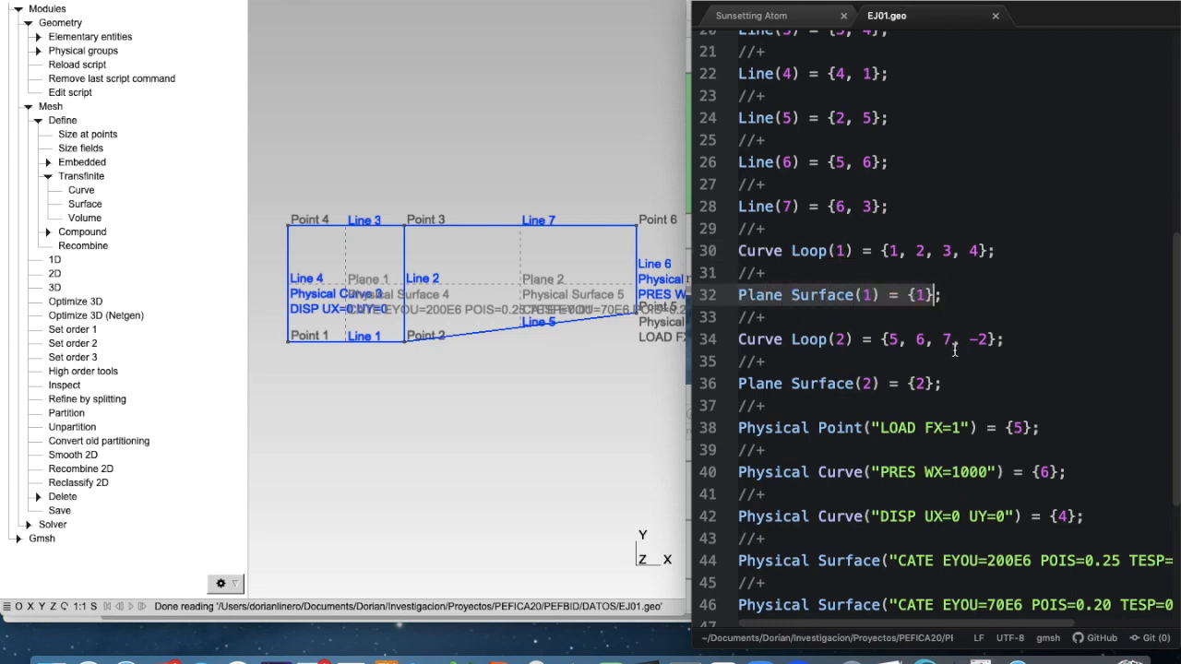
left_click(939, 296)
double_click(867, 295)
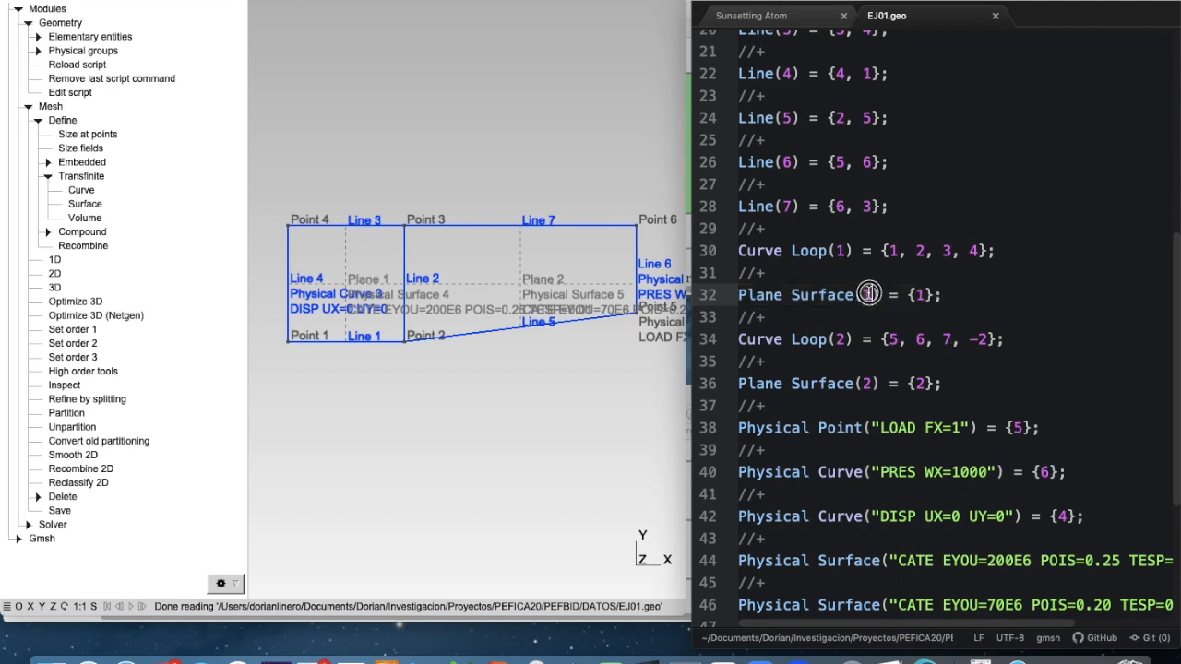
double_click(919, 295)
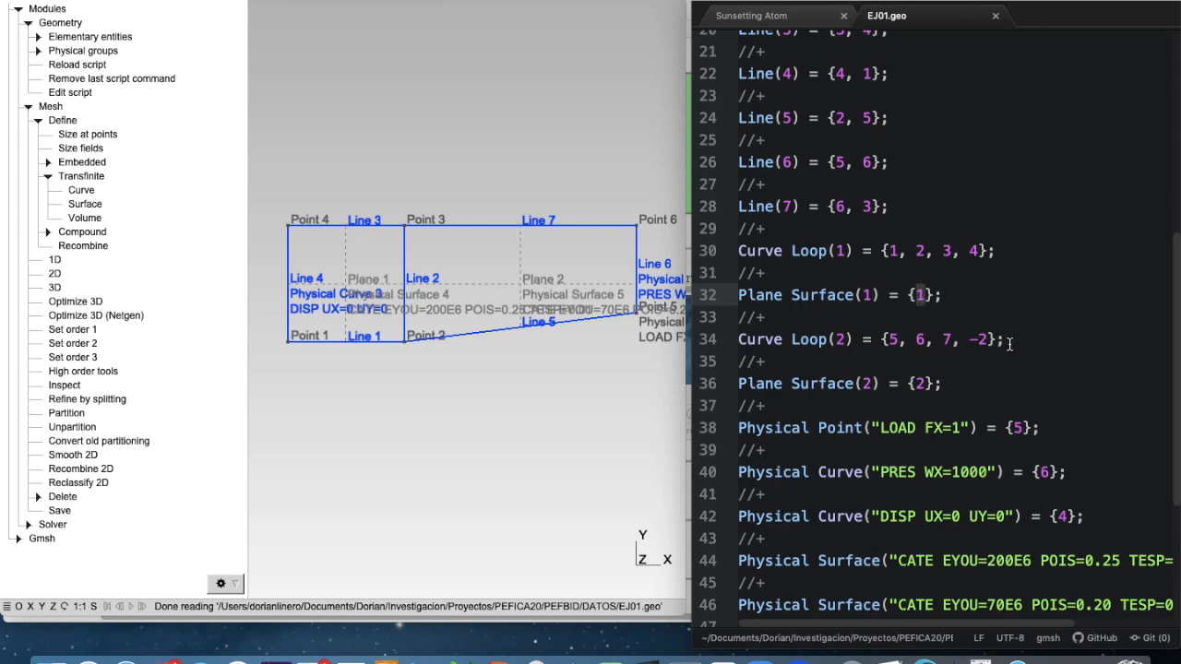
Examine the Curve Loop(2) and Plane Surface(2) definitions and the reference from the surface to its loop.
left_click_drag(740, 339, 1008, 334)
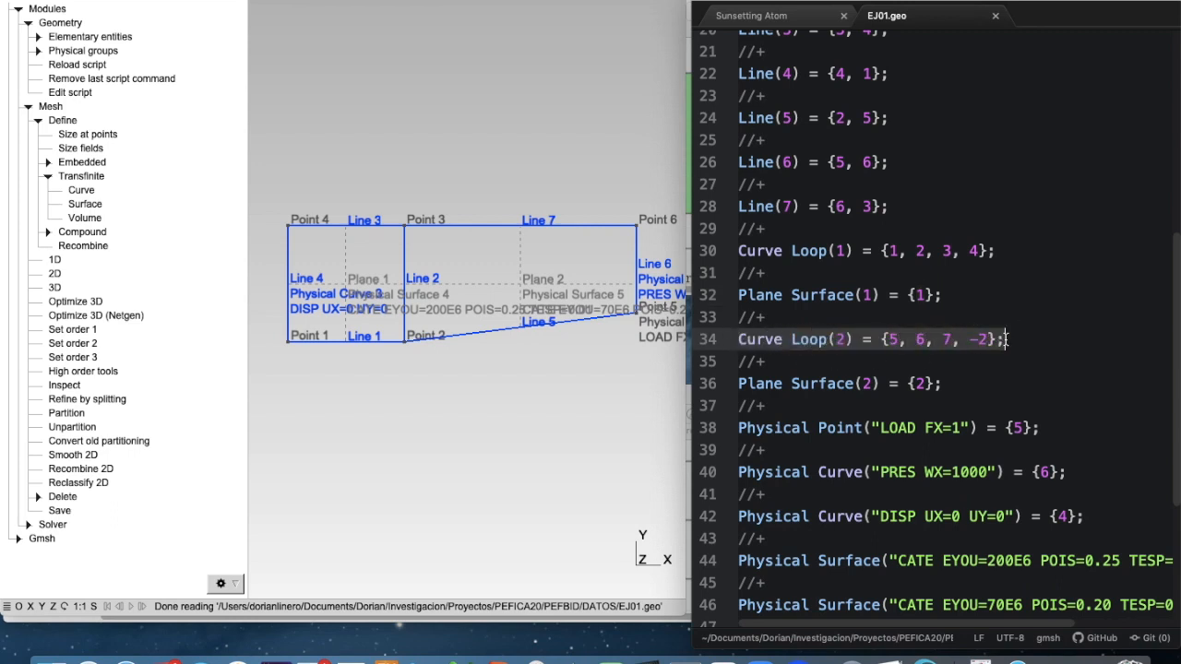
left_click(948, 367)
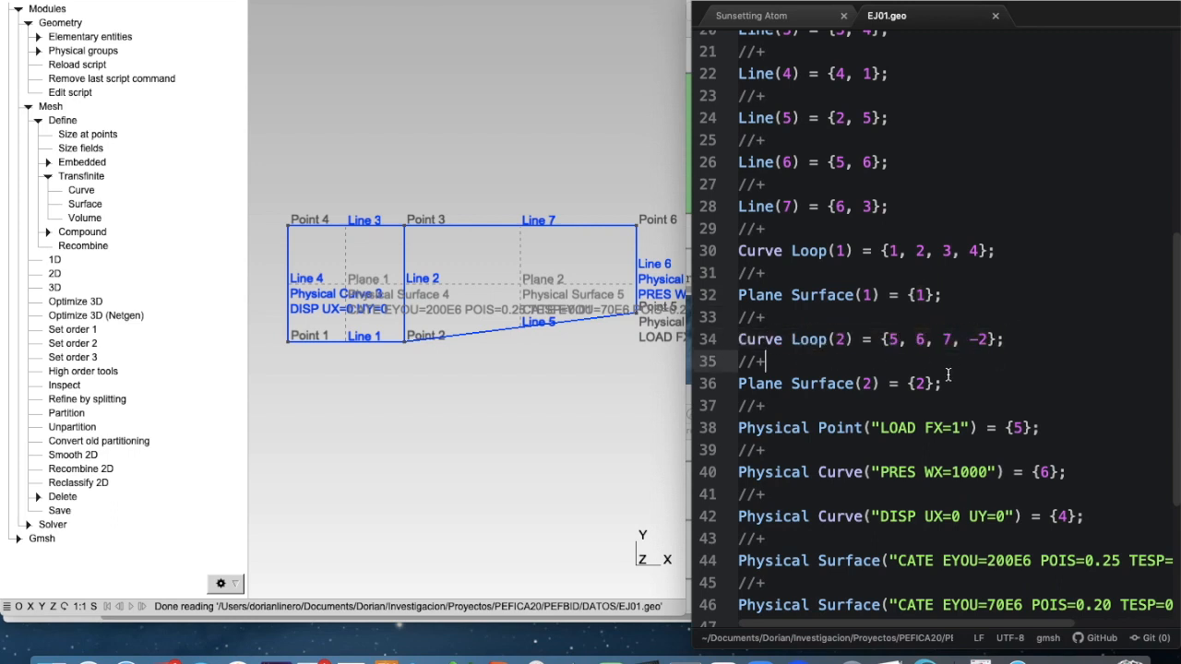
left_click(840, 340)
left_click(856, 382)
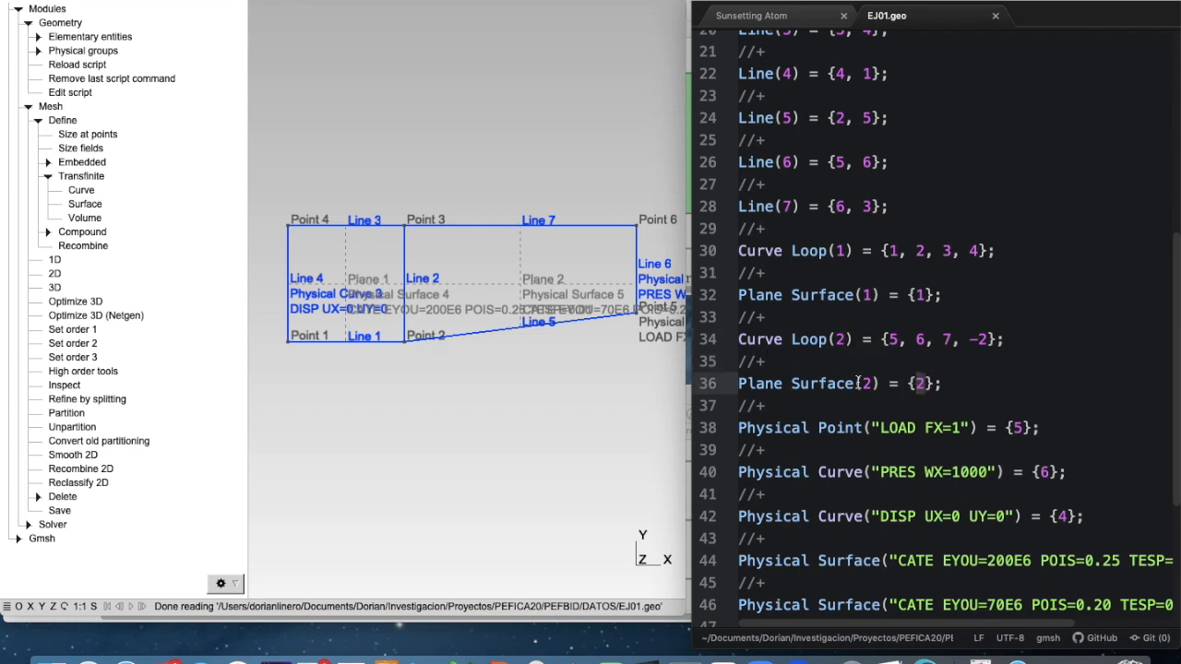
left_click_drag(738, 383, 975, 378)
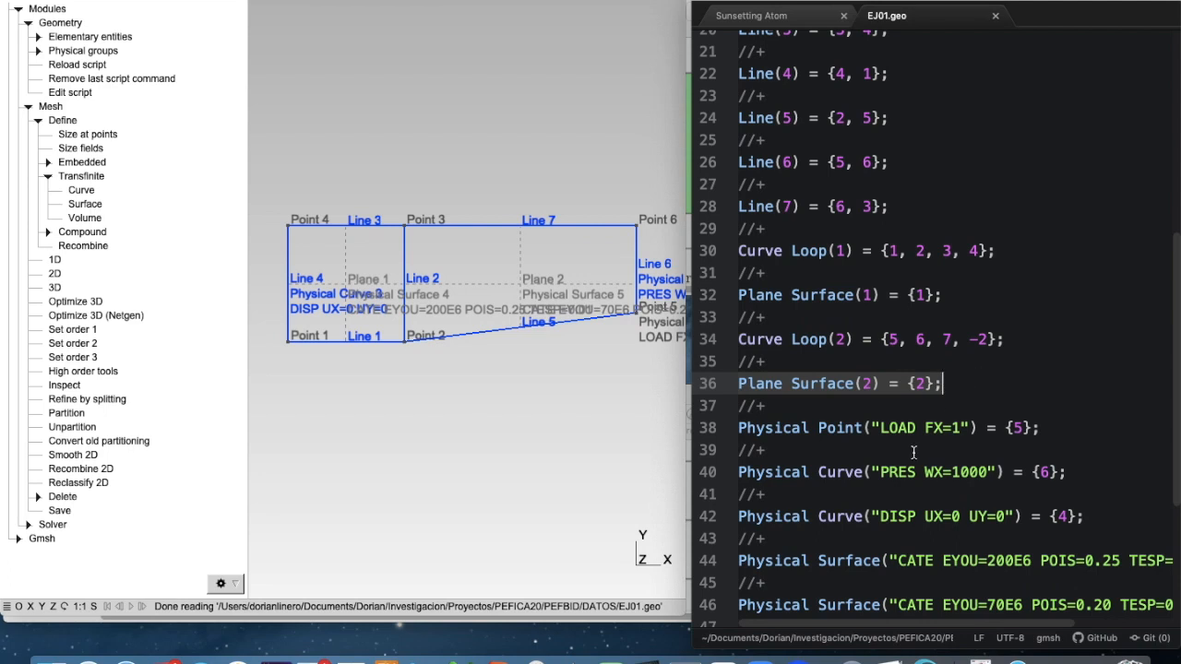
Compare the "LOAD FX=1" Physical Point definition in the script with the label at Point 5 in the Gmsh model.
scroll(941, 454, "down", 5)
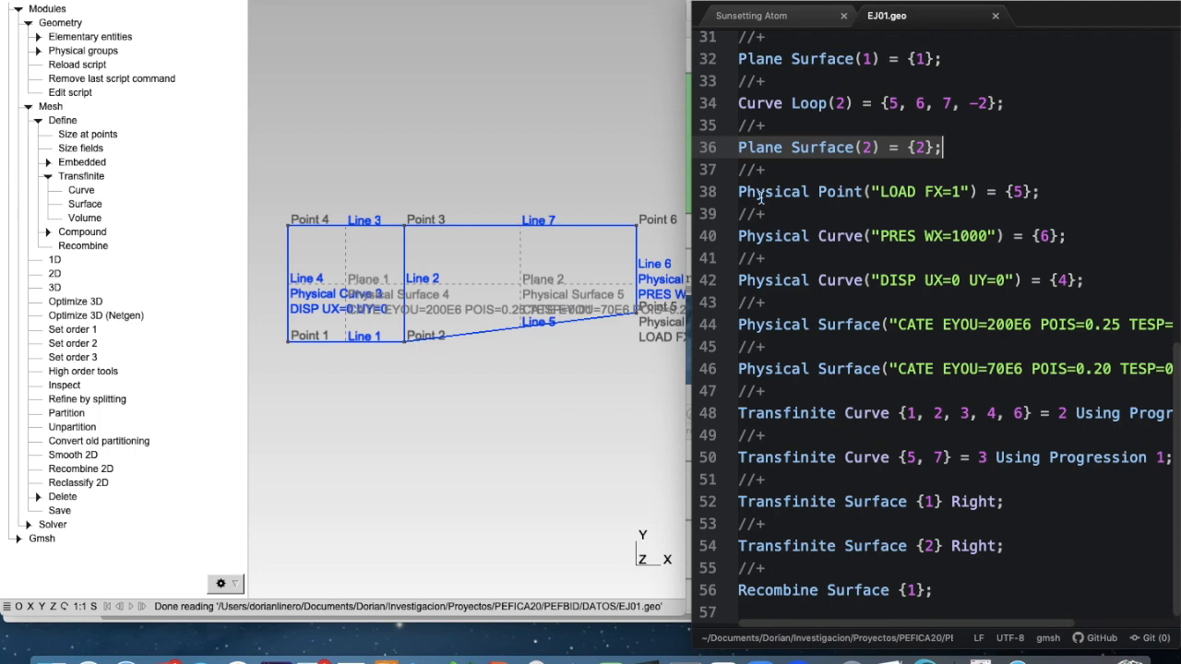
left_click_drag(741, 191, 1043, 191)
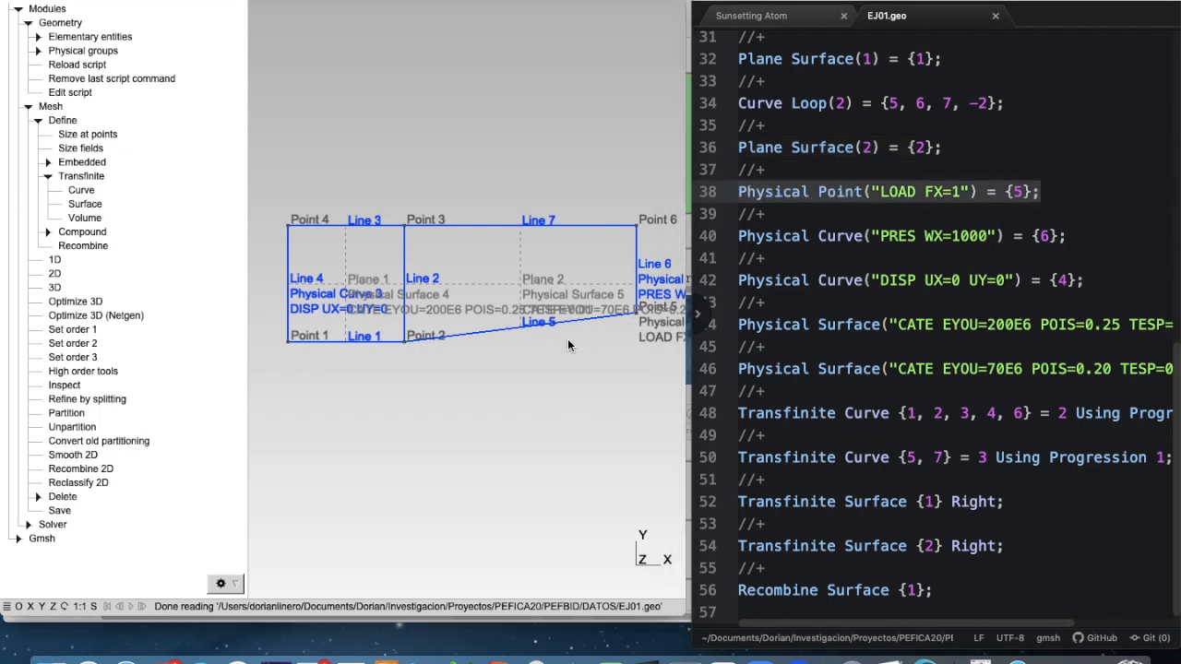
scroll(567, 342, "up", 3)
right_click_drag(567, 341, 369, 363)
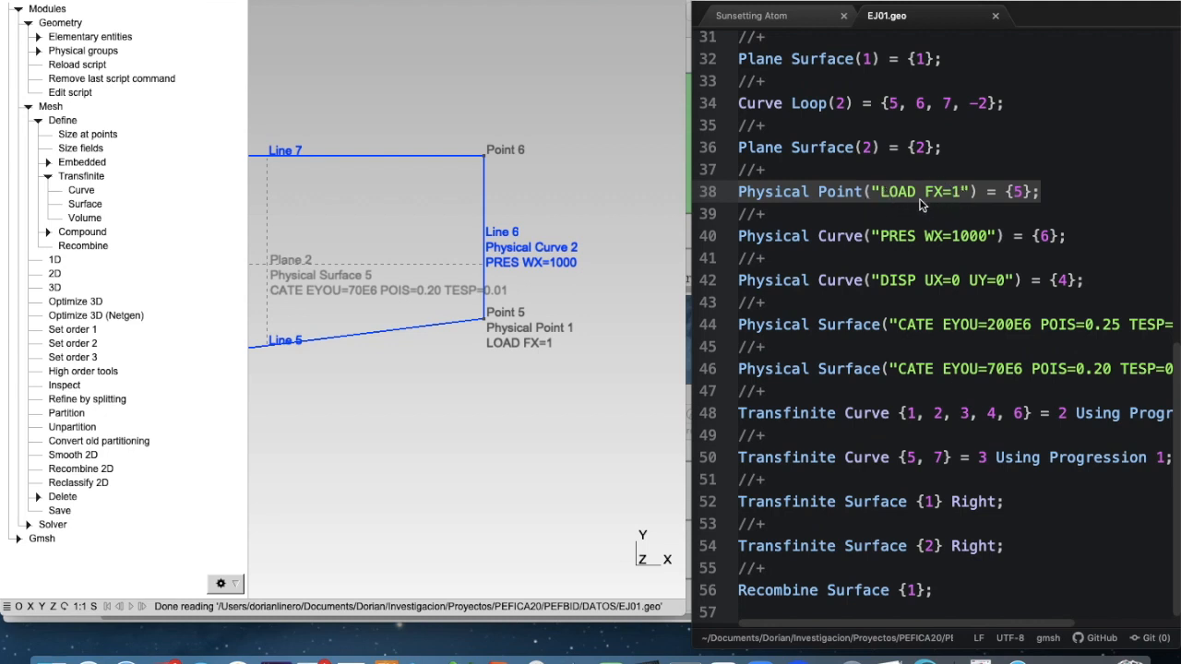
Examine how the script's Physical Point "LOAD FX=1" refers to point 5 and Physical Curve "PRES WX=1000" to line 6.
left_click(1021, 192)
left_click(863, 199)
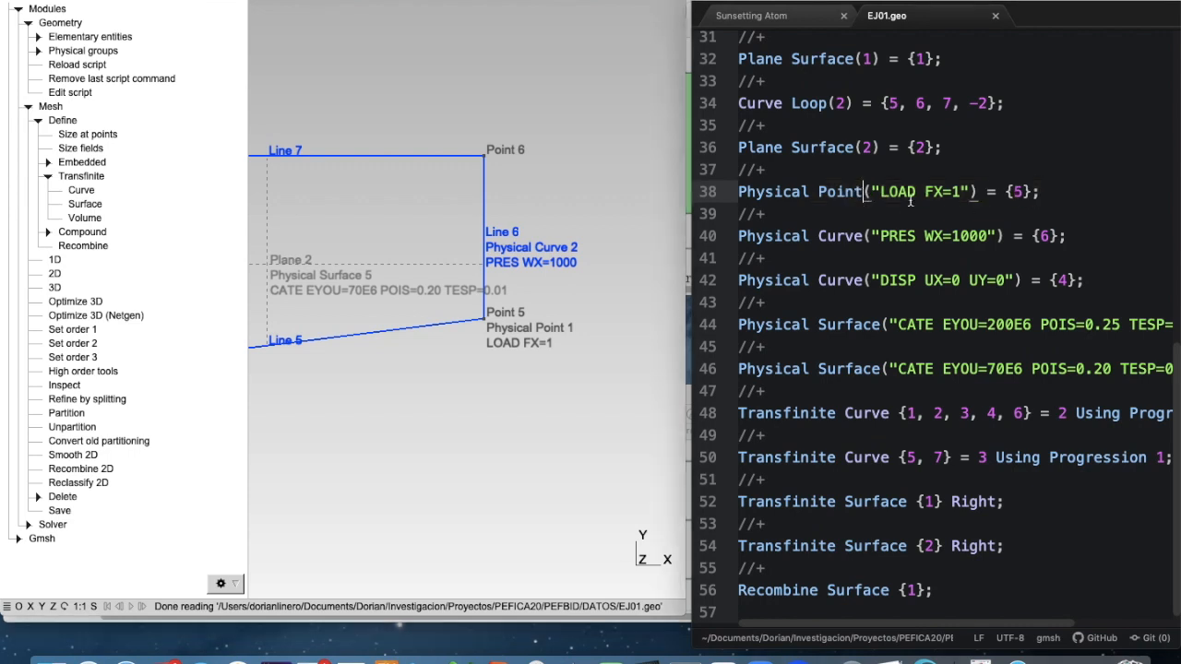
left_click(1018, 192)
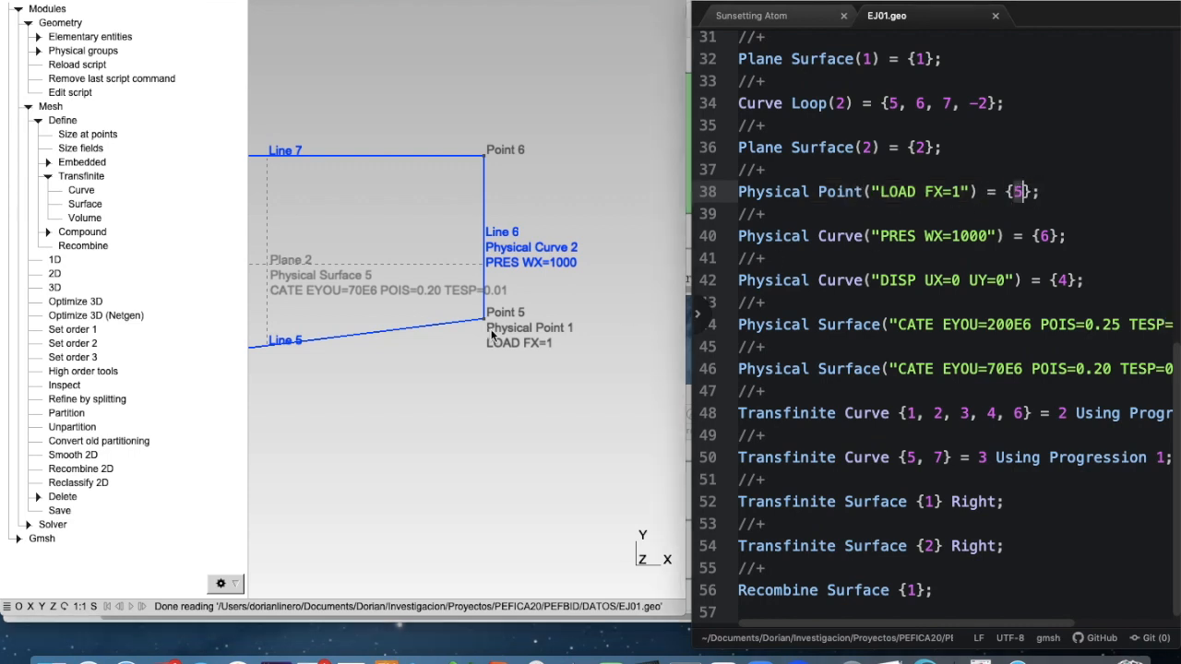
left_click(1015, 191)
left_click_drag(818, 237, 860, 245)
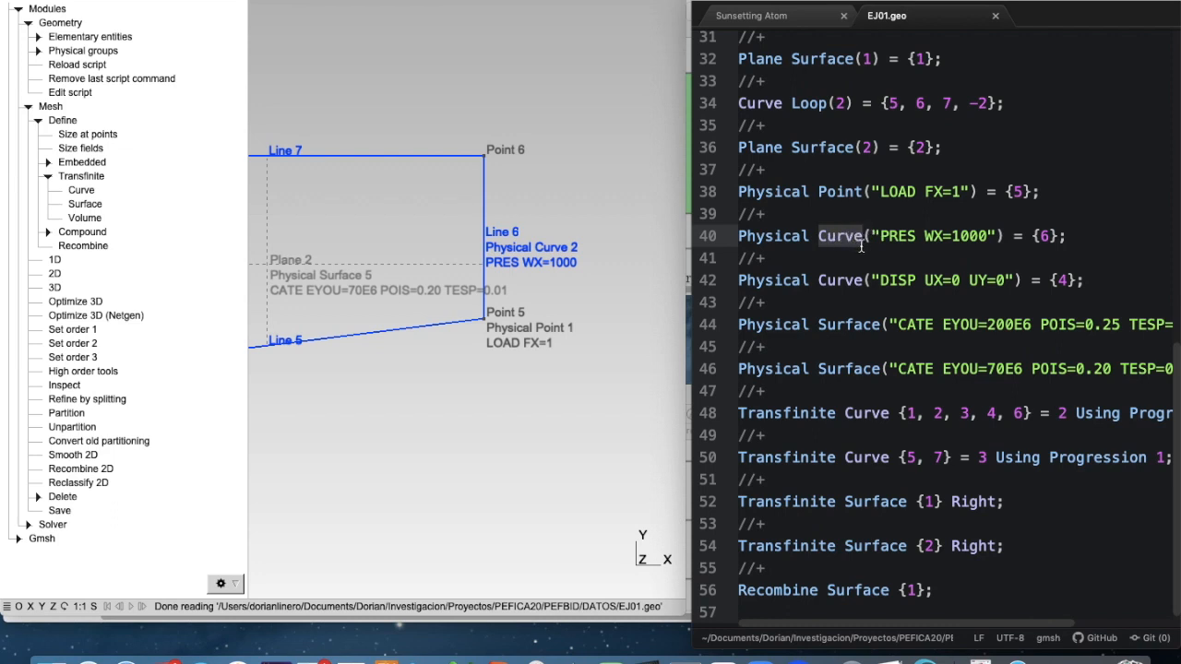
left_click(1042, 235)
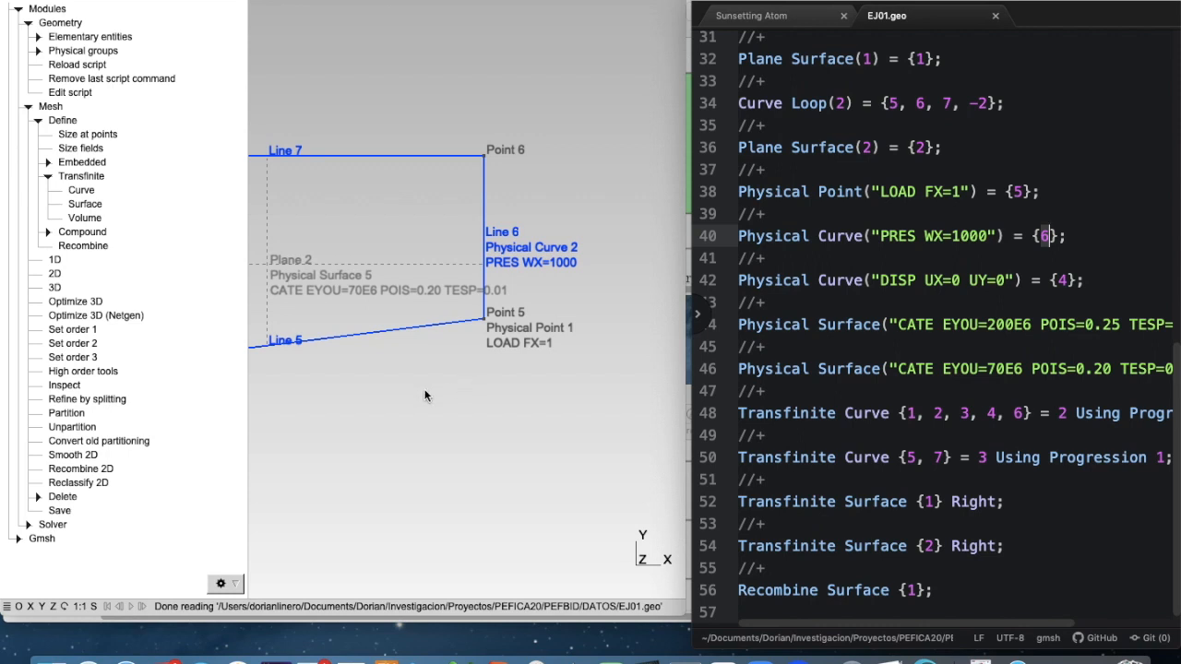
Compare the Physical Curve "DISP UX=0 UY=0" definition with the label at Line 4 in the Gmsh model.
right_click_drag(402, 398, 988, 400)
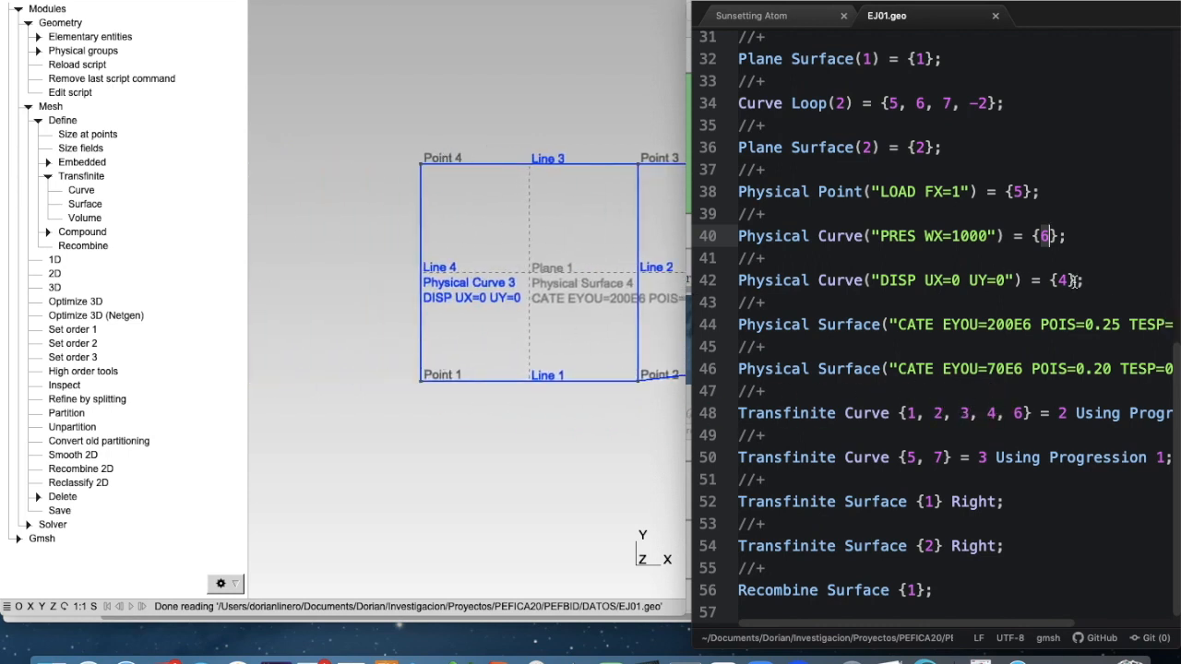
left_click_drag(620, 434, 534, 421)
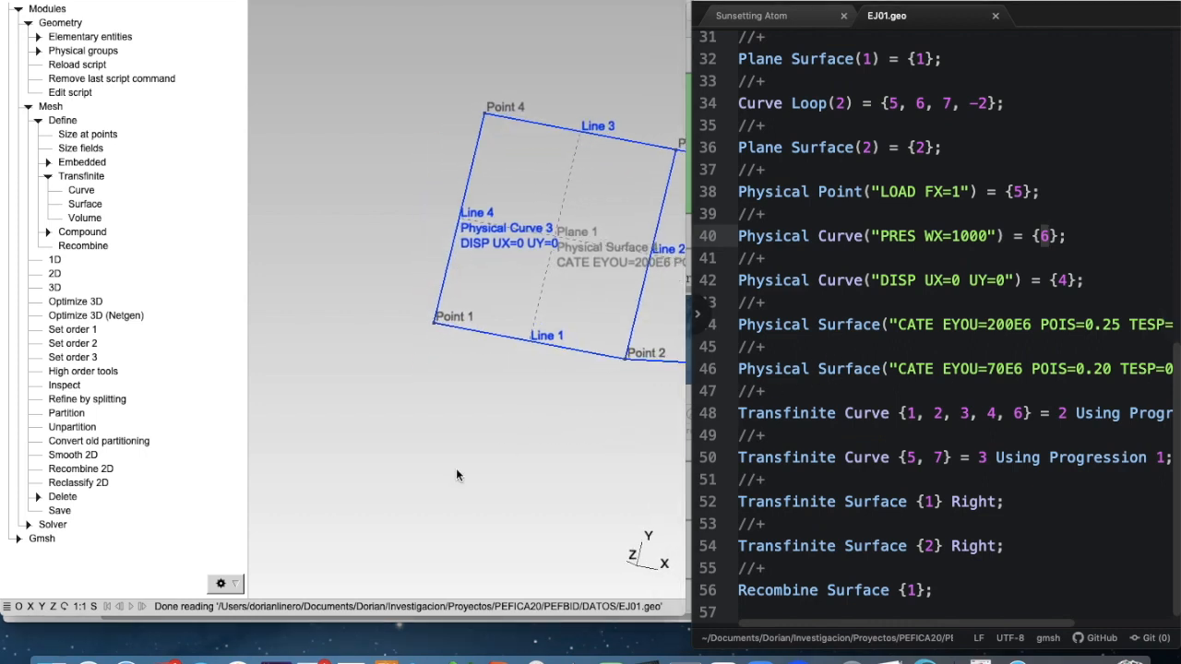
left_click(52, 607)
right_click_drag(596, 458, 542, 505)
scroll(485, 471, "up", 8)
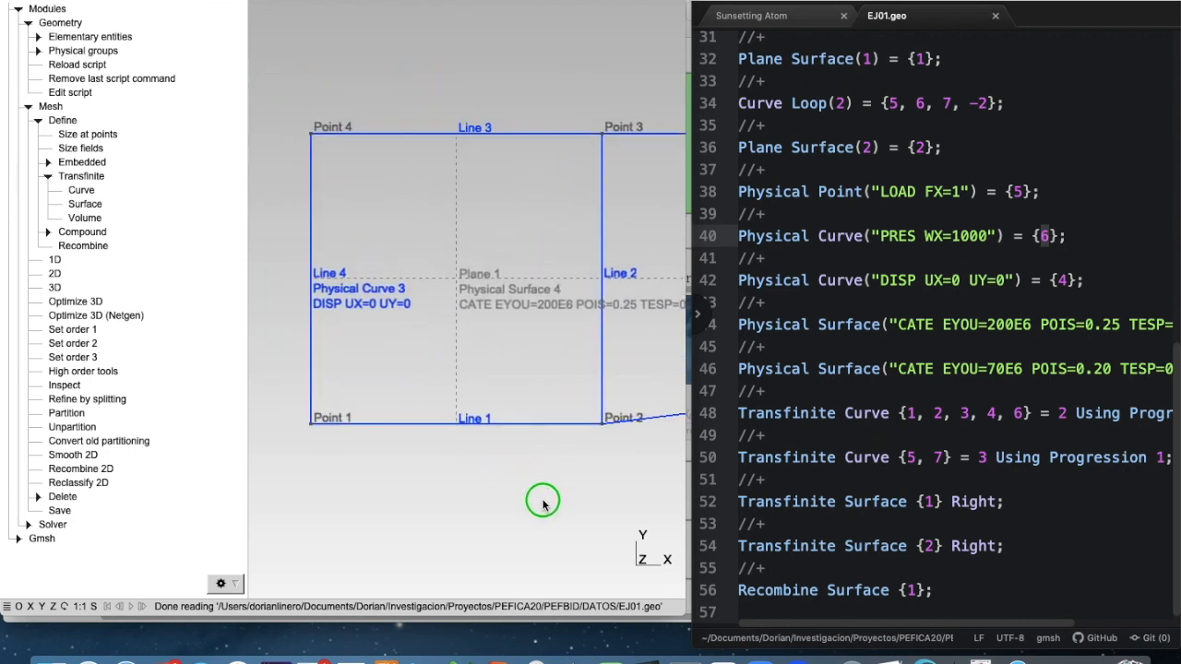
scroll(542, 504, "up", 2)
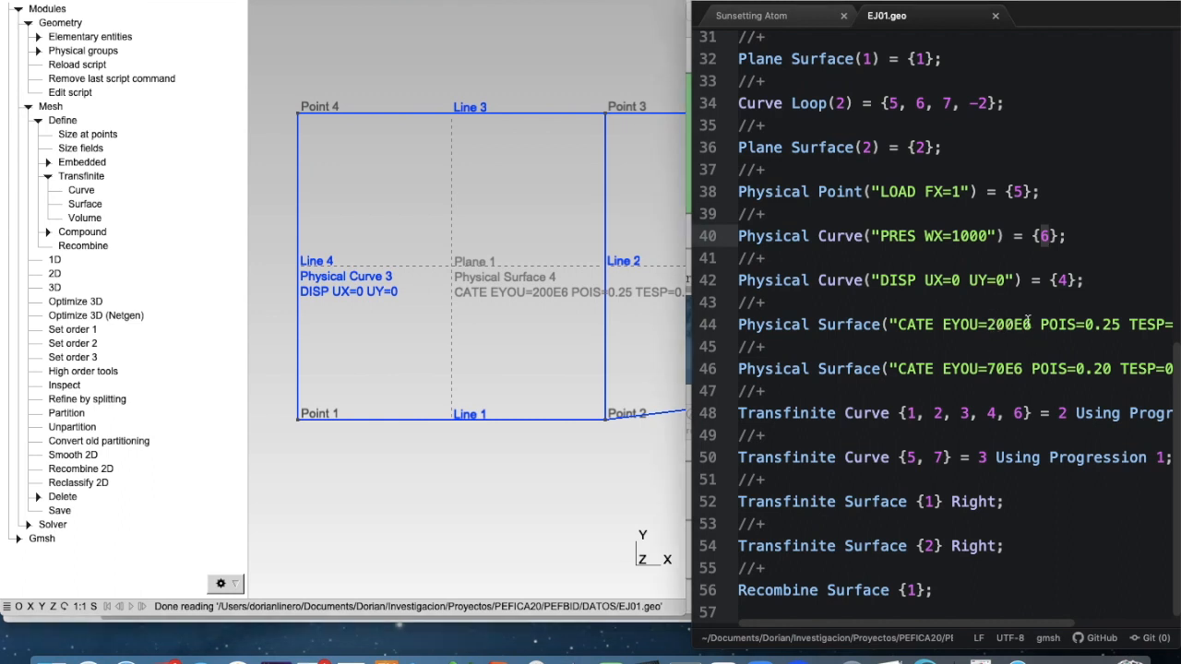
Examine the Physical Surface "CATE EYOU=200E6 POIS=0.25 TESP=0.01" definition through to its surface reference.
left_click(1032, 324)
scroll(1048, 324, "right", 5)
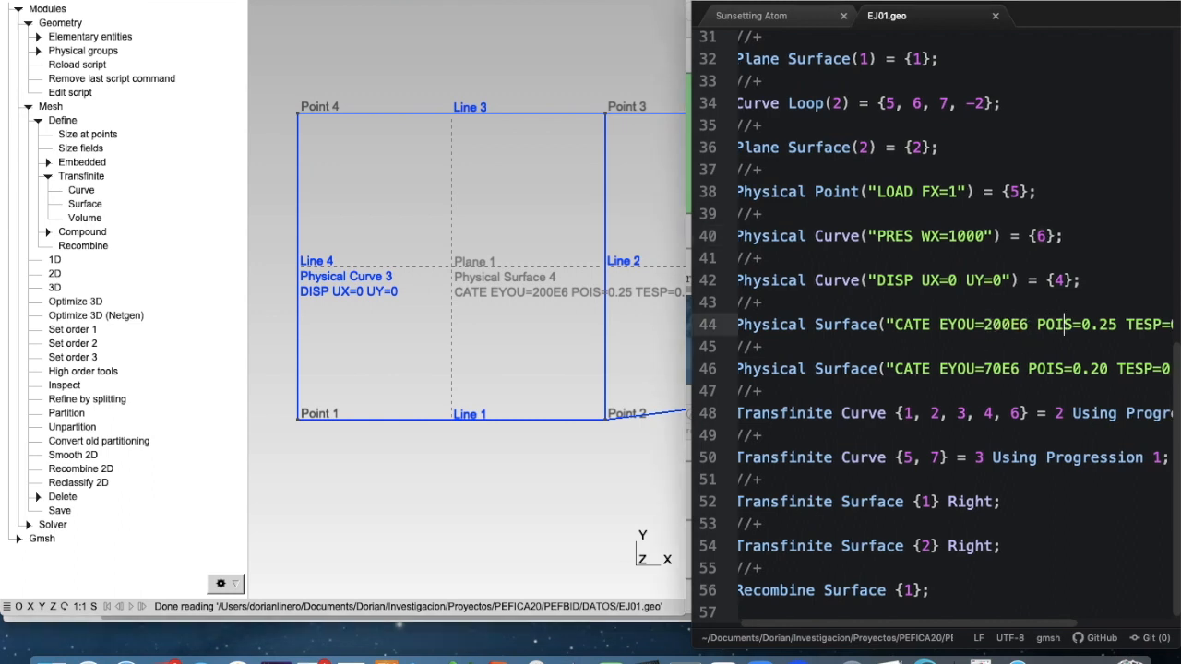
left_click(1146, 324)
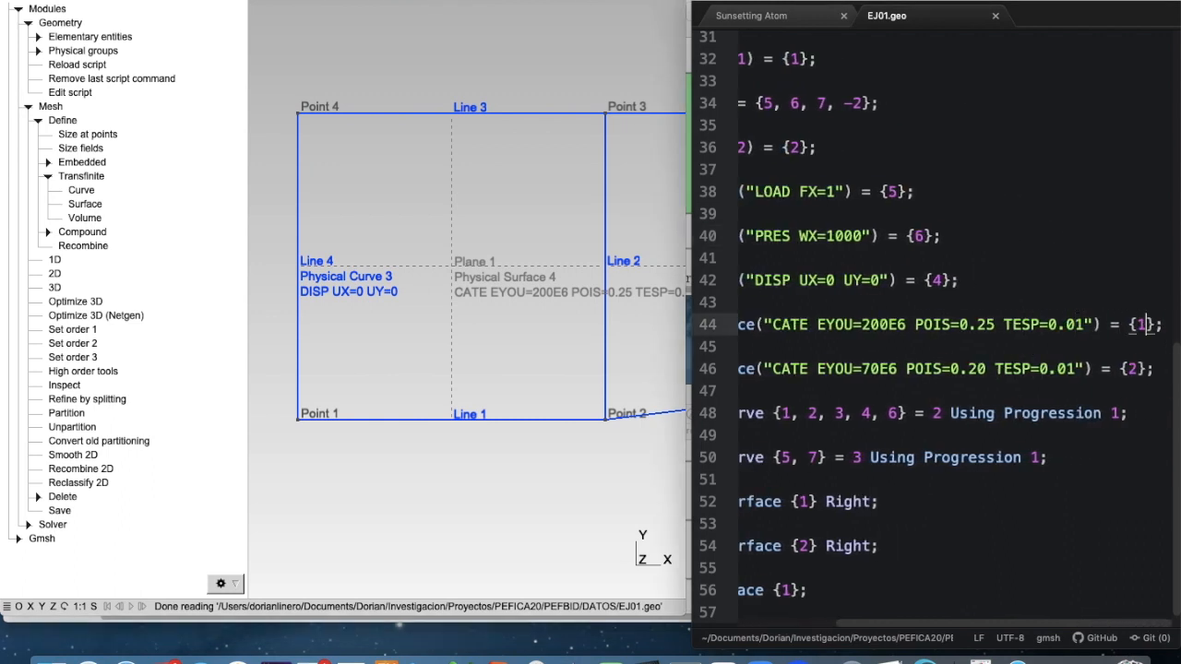
Compare the Physical Surface "CATE EYOU=70E6 POIS=0.20 TESP=0.01" definition with the label at Plane 2 in the model.
right_click_drag(579, 369, 243, 362)
right_click_drag(522, 336, 340, 366)
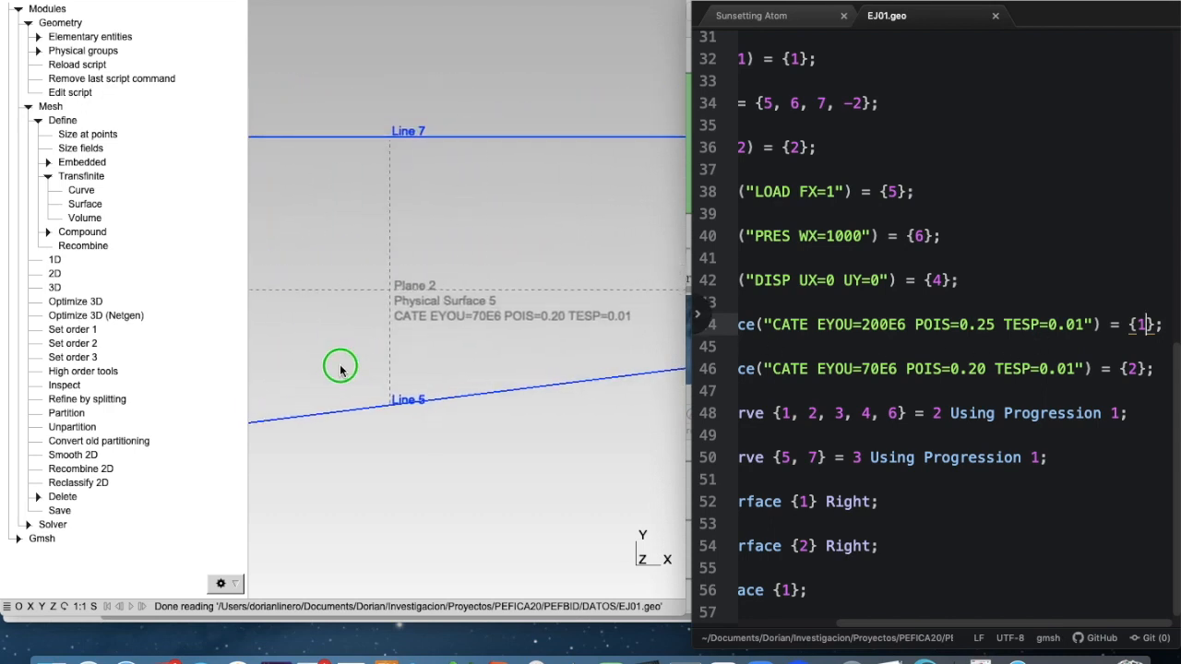
right_click(1137, 371)
left_click(1135, 368)
right_click(1129, 360)
left_click(1118, 351)
left_click(1146, 369)
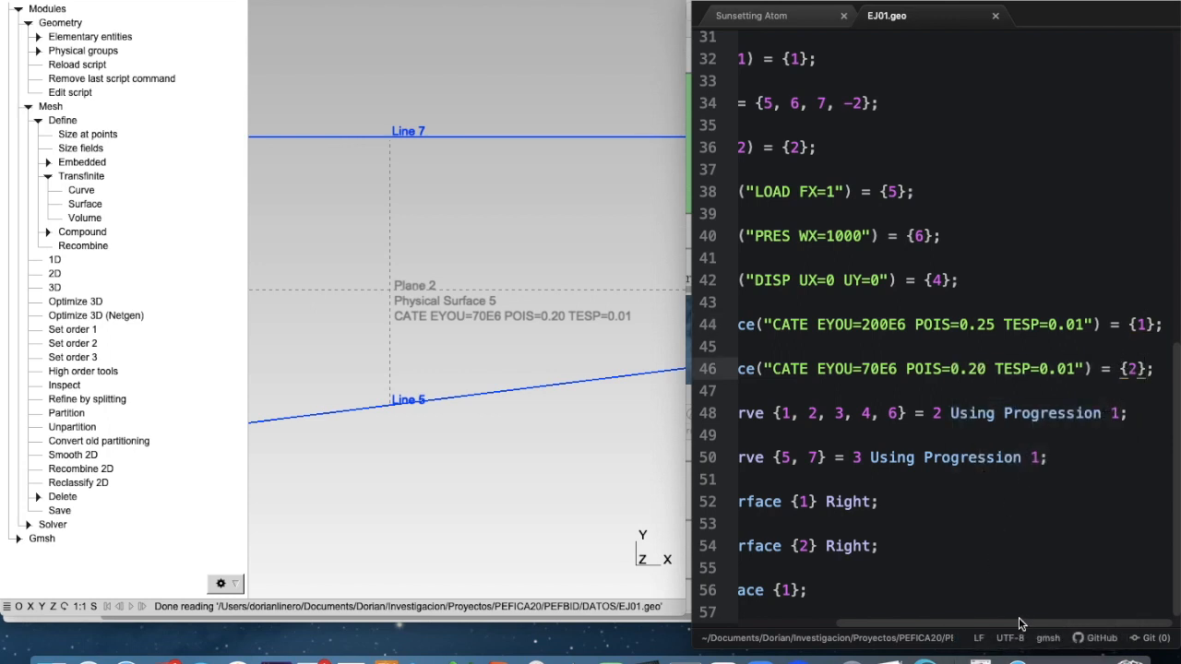
Compare the Transfinite Curve {1, 2, 3, 4, 6} definition with the matching lines in the Gmsh model.
left_click_drag(1017, 621, 875, 618)
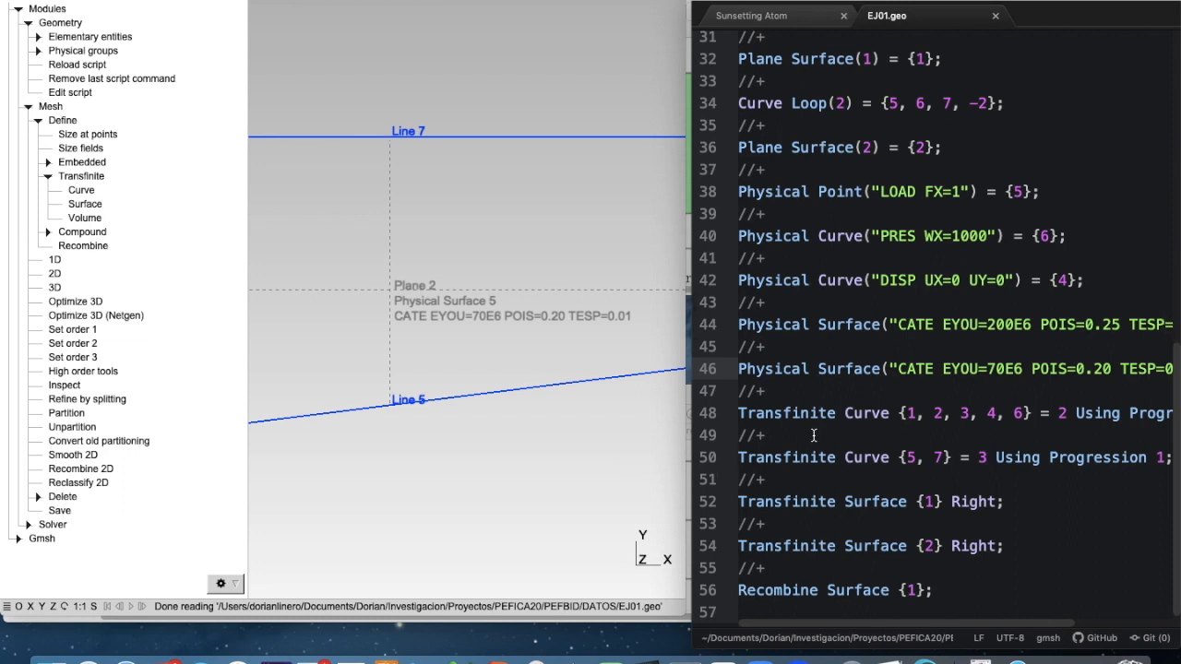
left_click(739, 415)
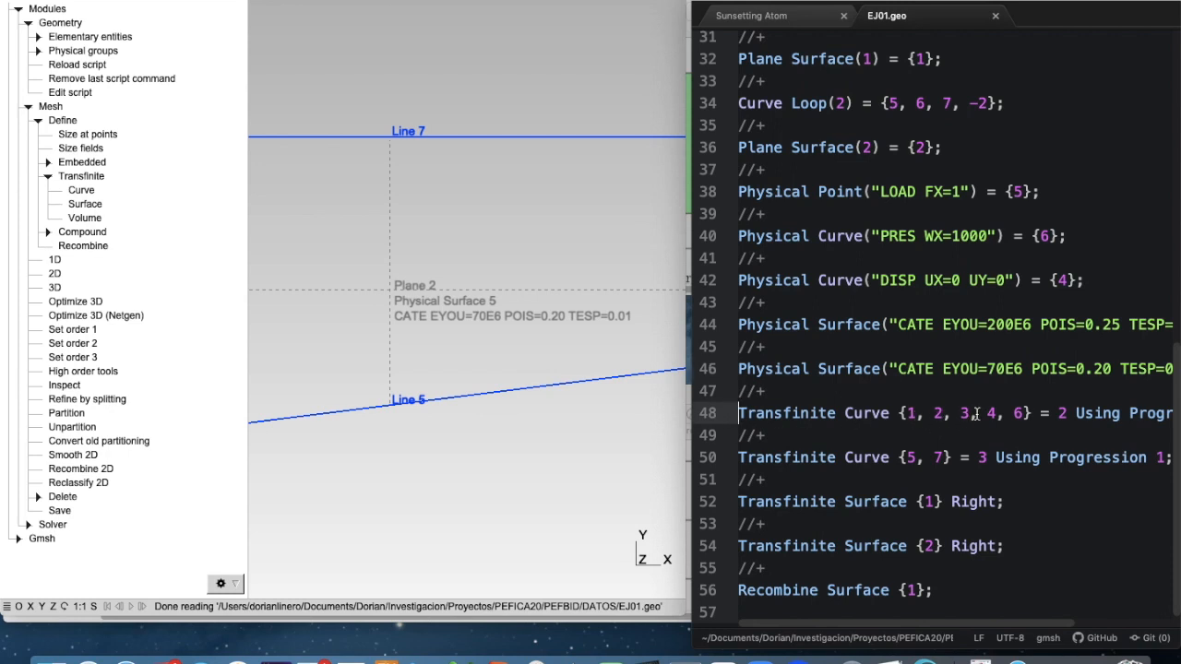
right_click(490, 453)
left_click(374, 464)
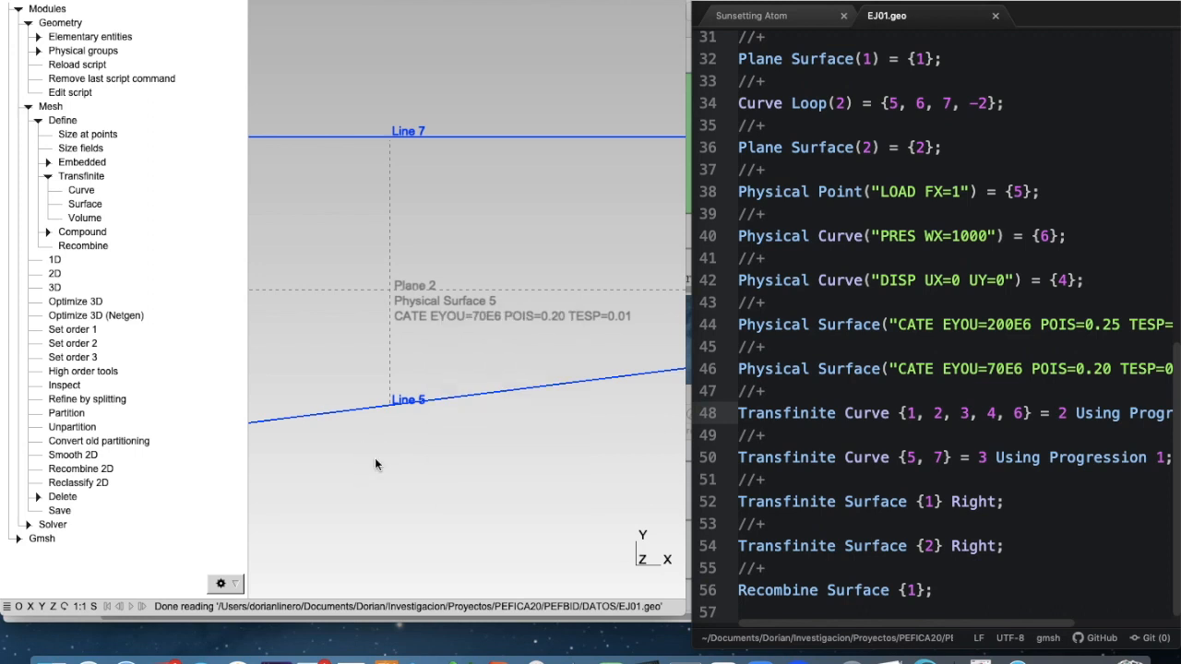
scroll(374, 464, "down", 5)
right_click_drag(349, 490, 518, 453)
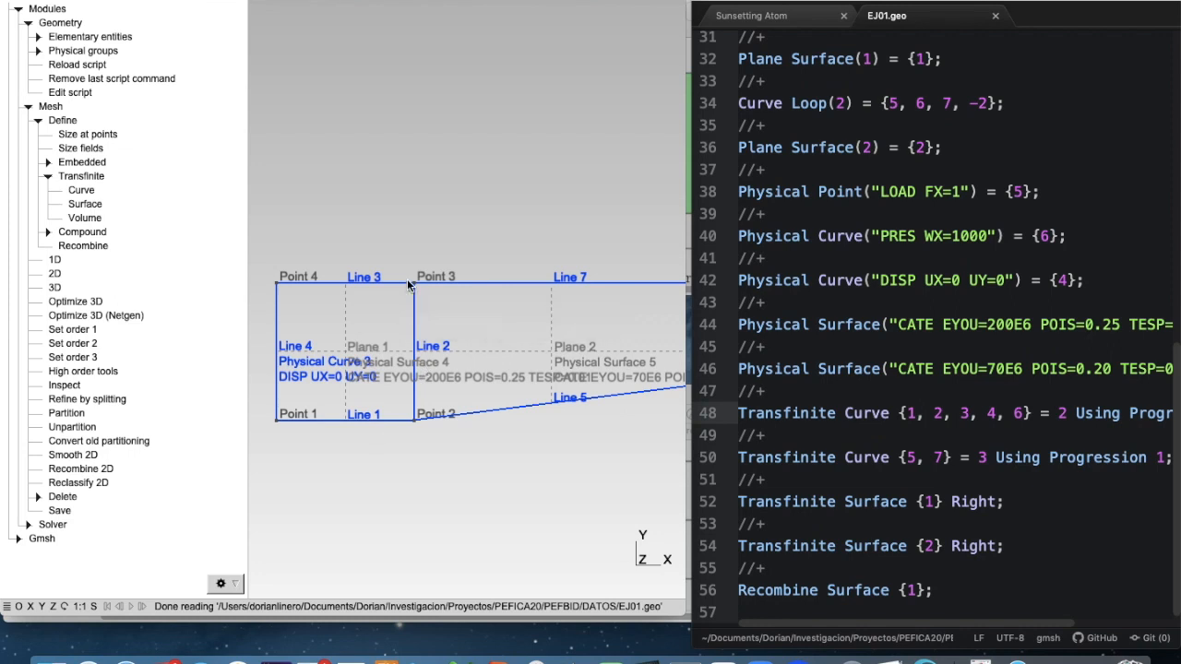
right_click_drag(449, 466, 244, 477)
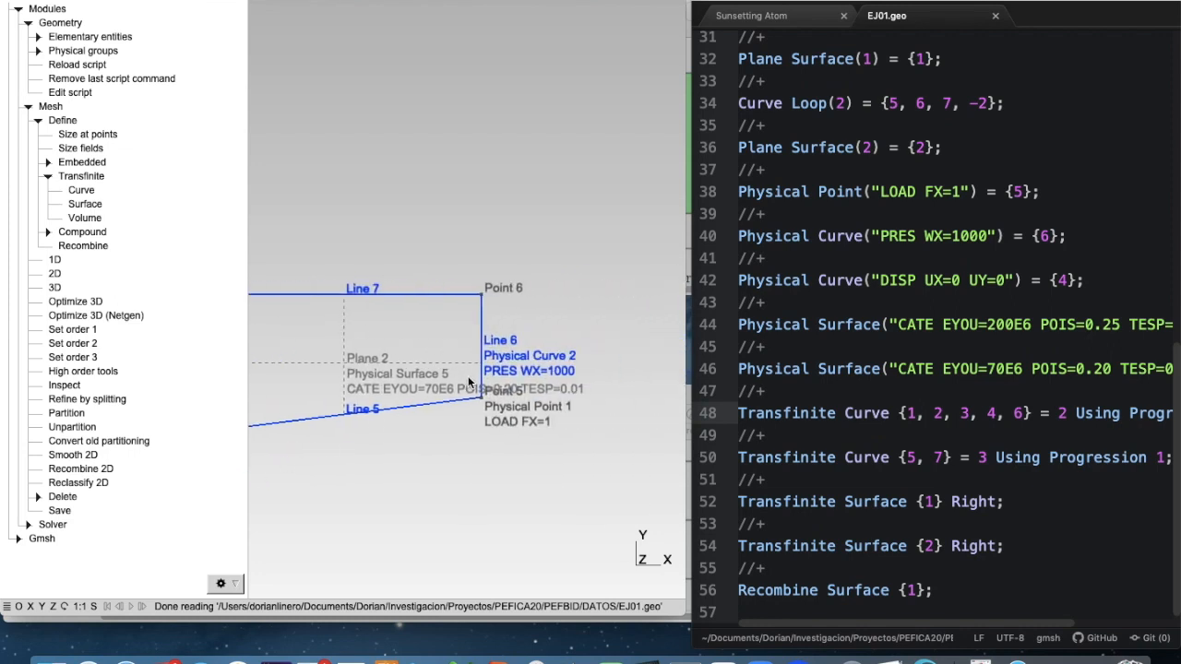
right_click_drag(406, 448, 649, 429)
left_click_drag(556, 420, 517, 427)
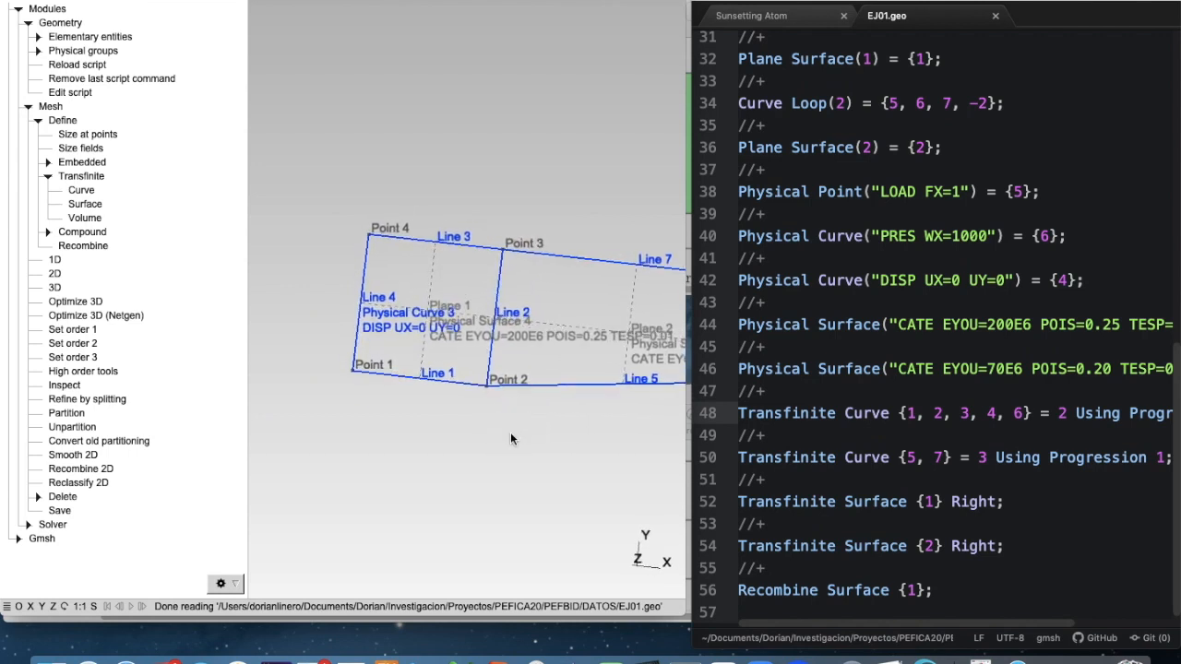
left_click(52, 606)
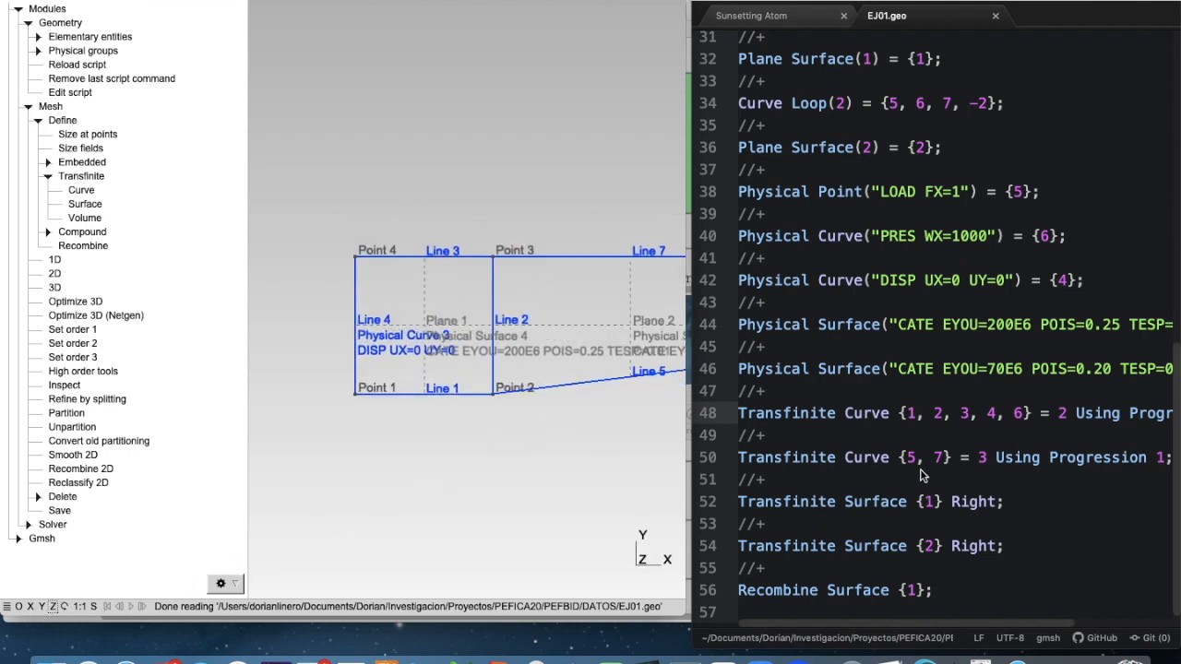
Compare the Transfinite Curve {5, 7} and the two Transfinite Surface definitions with their lines and planes in the model.
right_click_drag(586, 453, 408, 474)
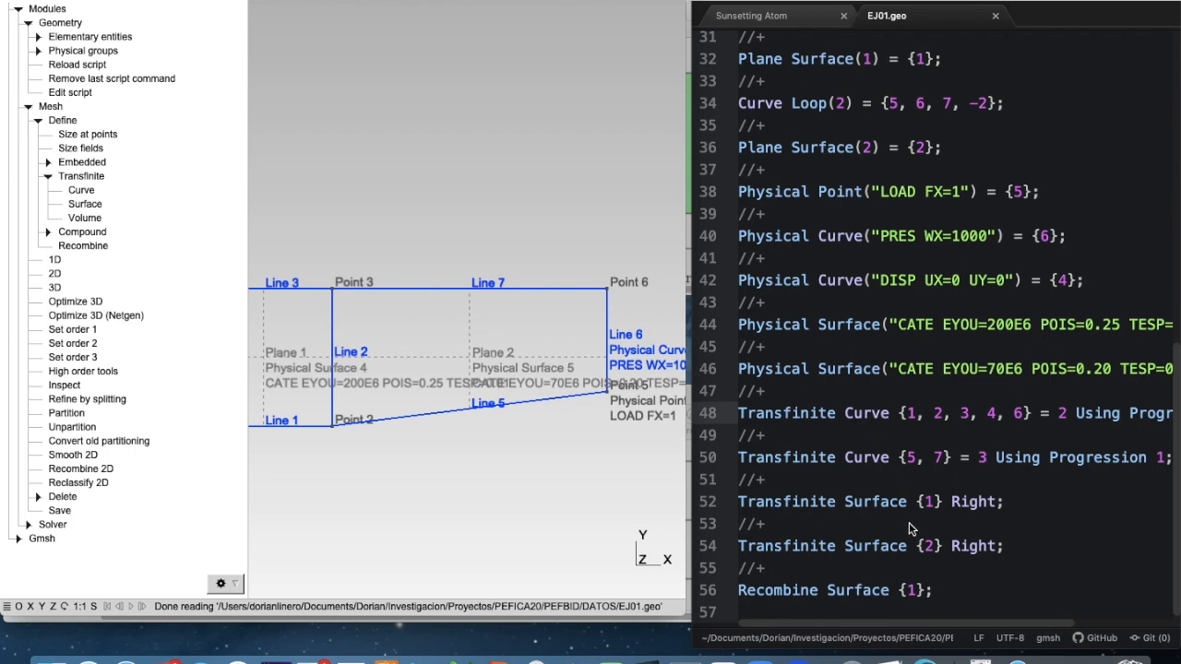
right_click_drag(490, 455, 538, 458)
scroll(536, 451, "up", 3)
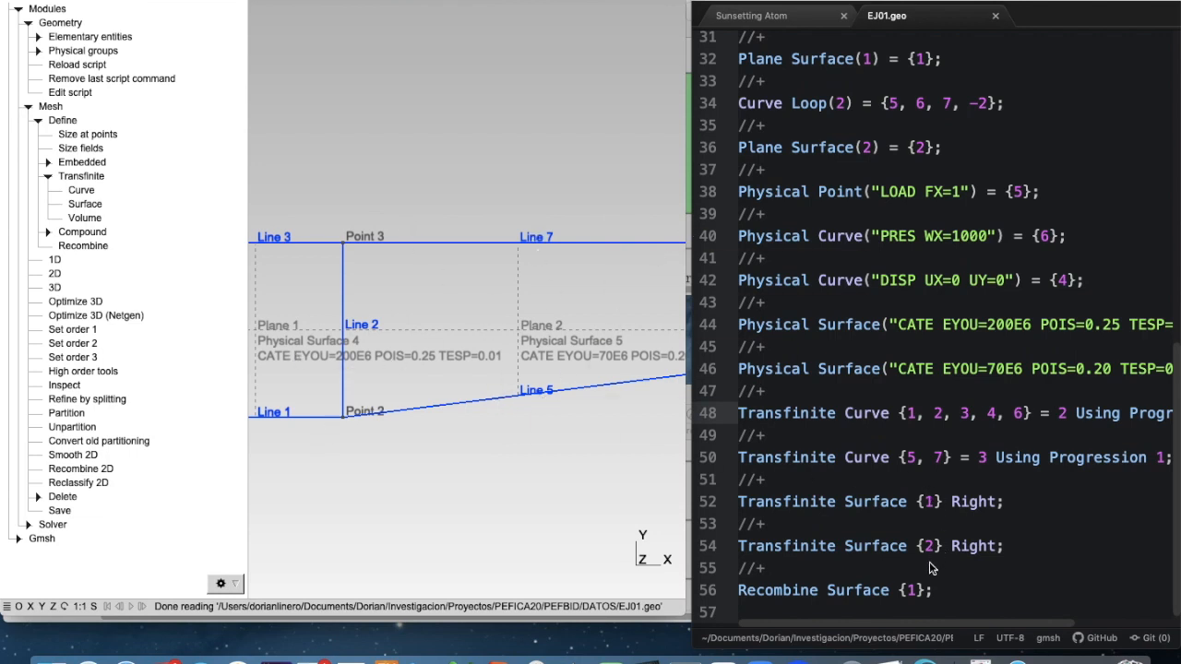
Compare the Recombine Surface {1} definition at the end of the script with Plane 1 in the model.
right_click_drag(461, 504, 633, 496)
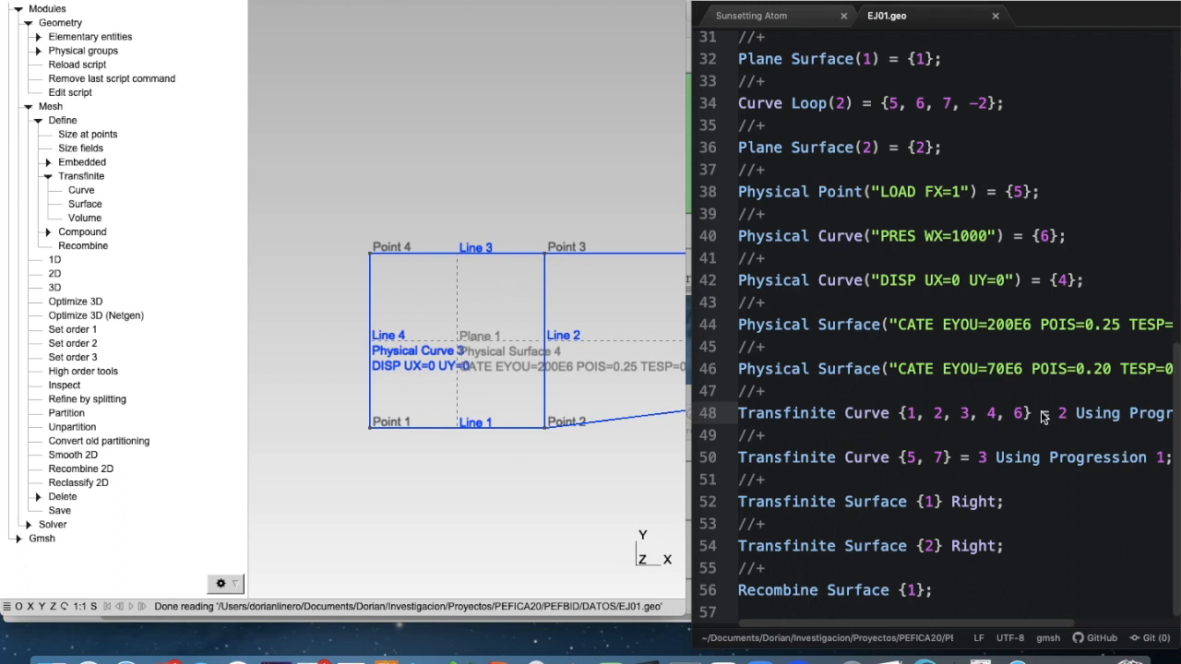
scroll(950, 452, "up", 3)
scroll(950, 452, "down", 3)
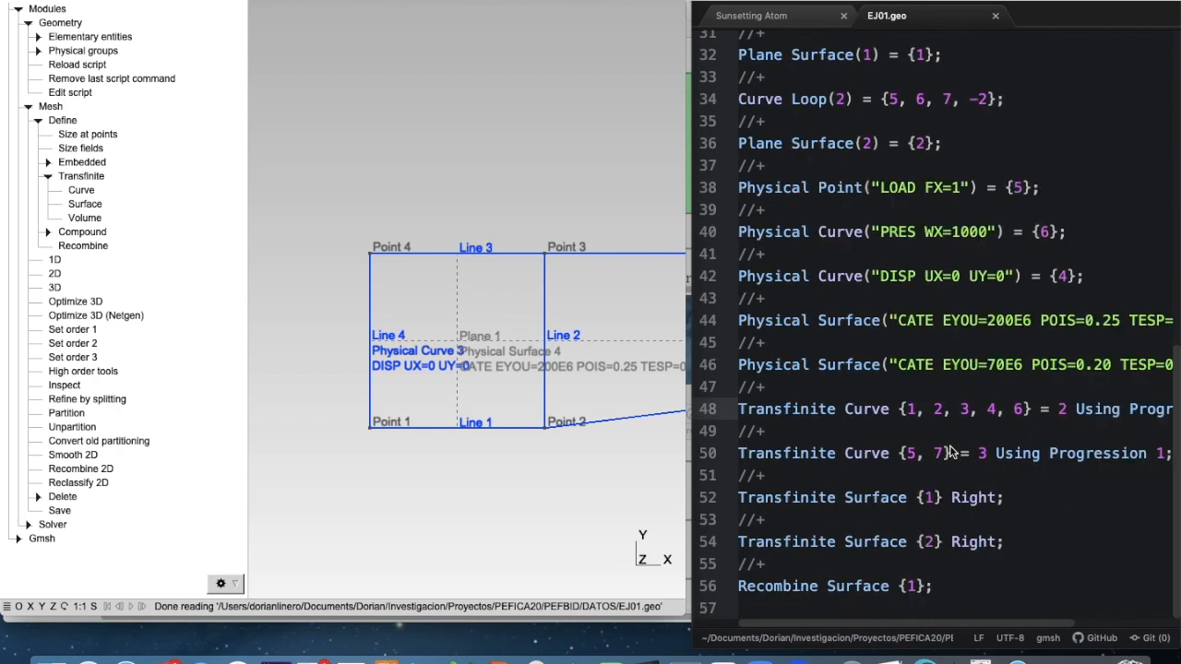
scroll(550, 265, "down", 1)
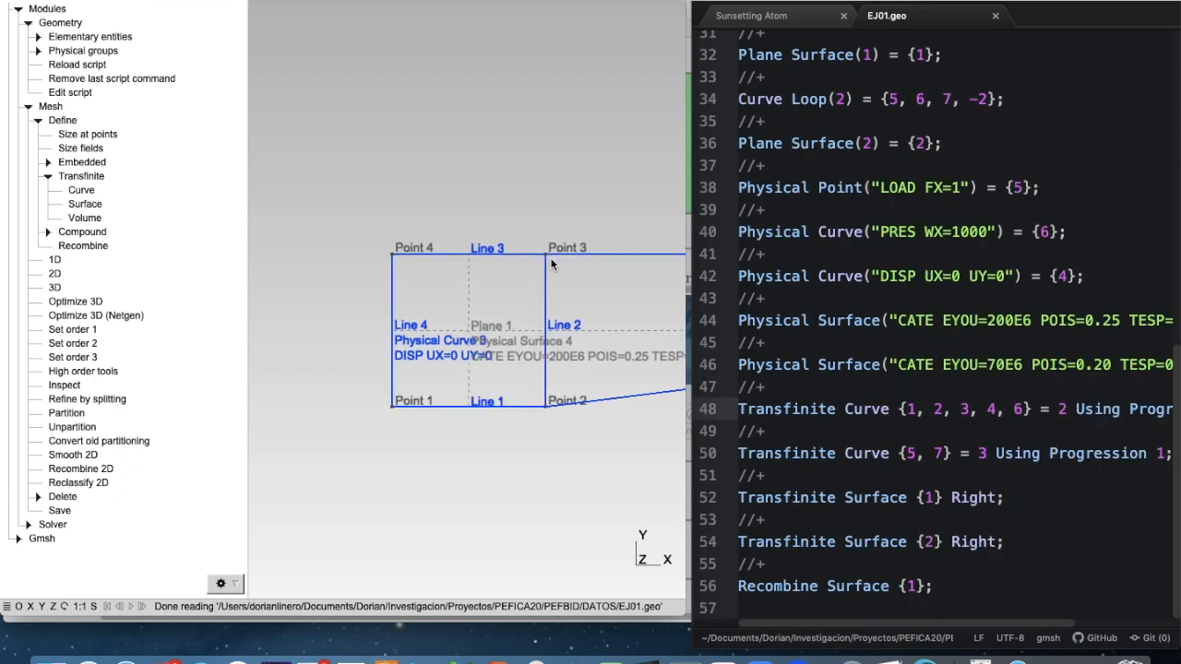
right_click_drag(629, 306, 540, 335)
scroll(546, 321, "down", 3)
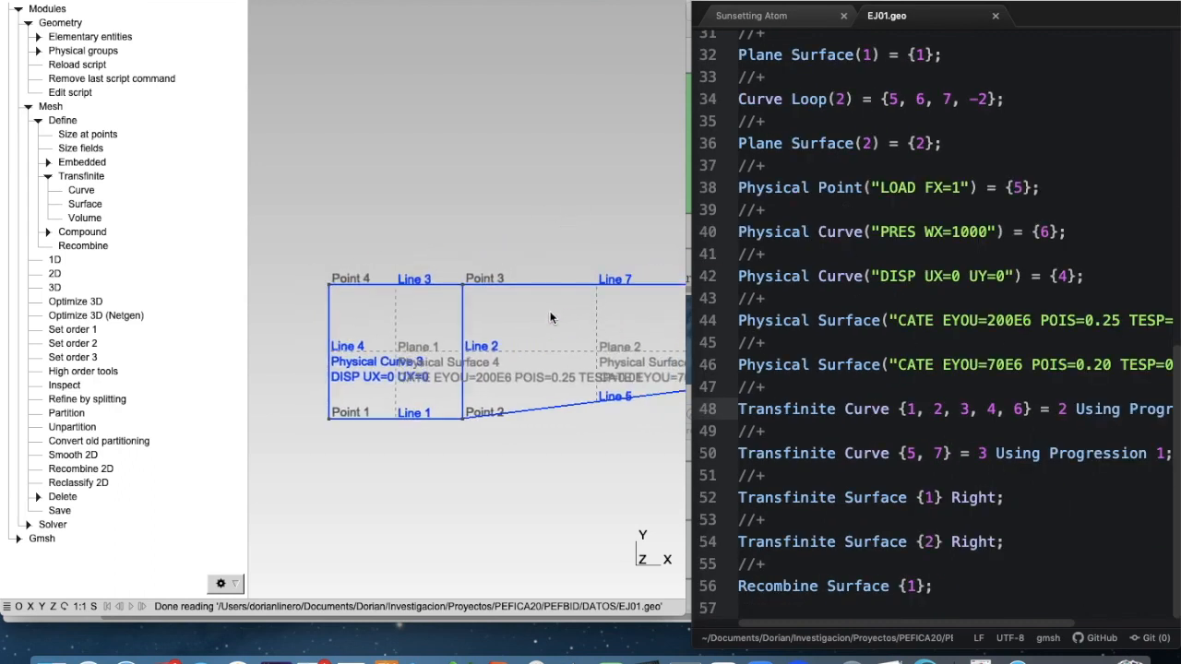
scroll(550, 317, "up", 2)
right_click(549, 311)
left_click(551, 309)
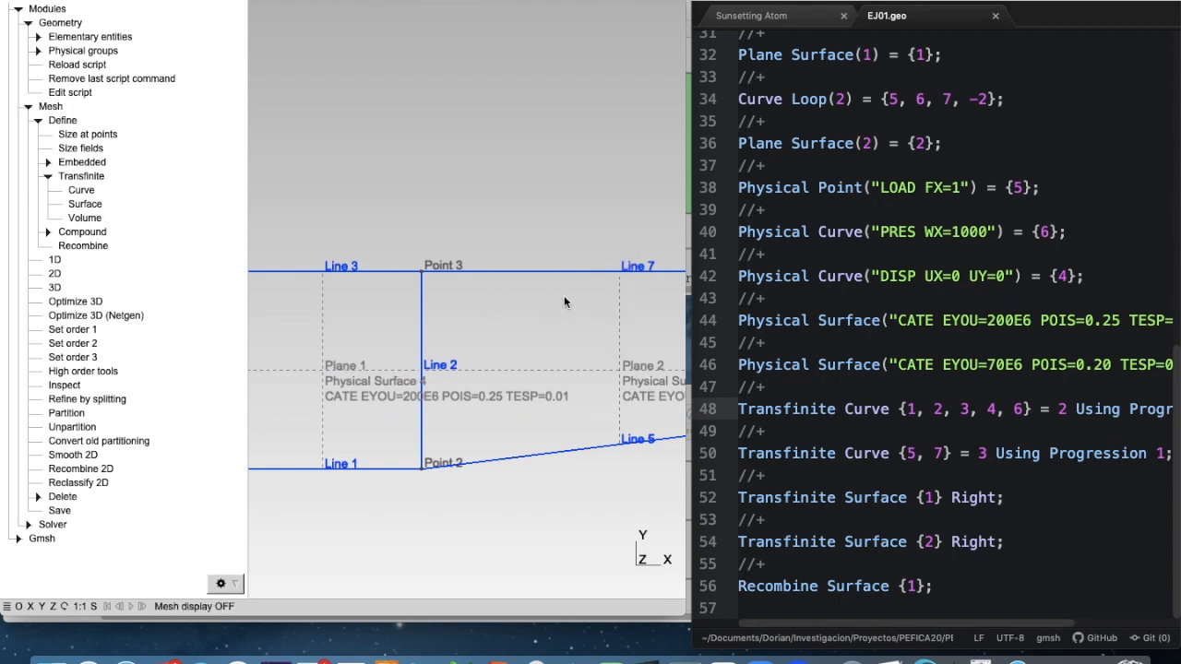
right_click_drag(492, 218, 577, 215)
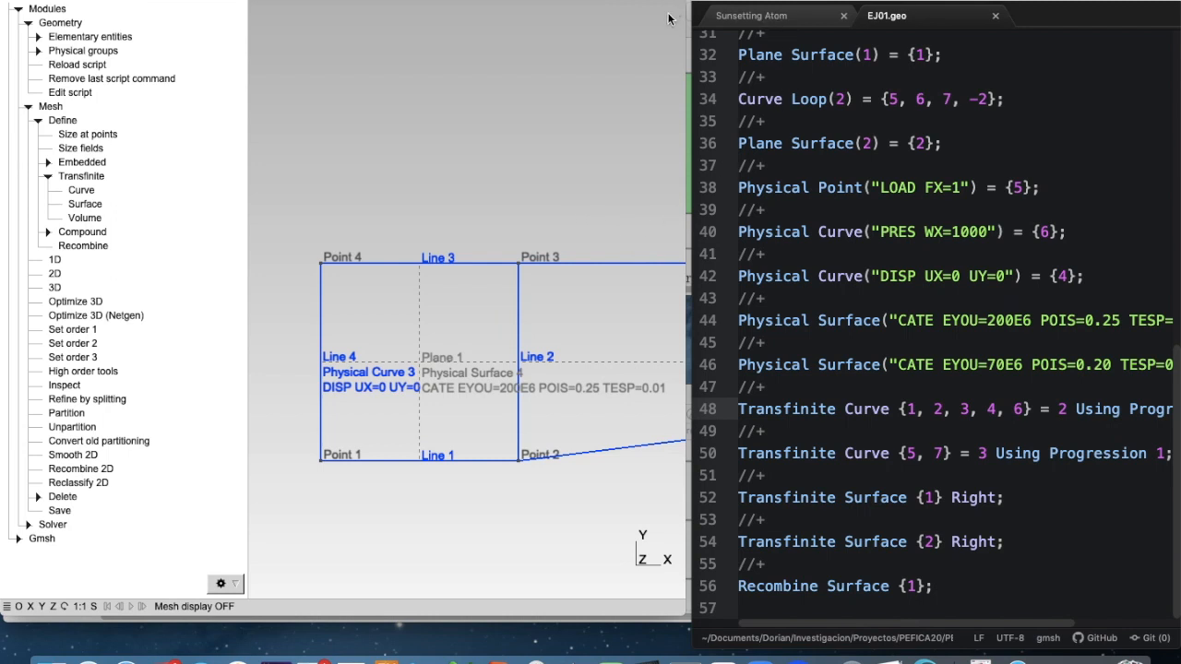
left_click_drag(686, 311, 1157, 342)
scroll(715, 368, "down", 10)
right_click_drag(762, 366, 561, 305)
scroll(560, 305, "down", 4)
scroll(561, 307, "down", 1)
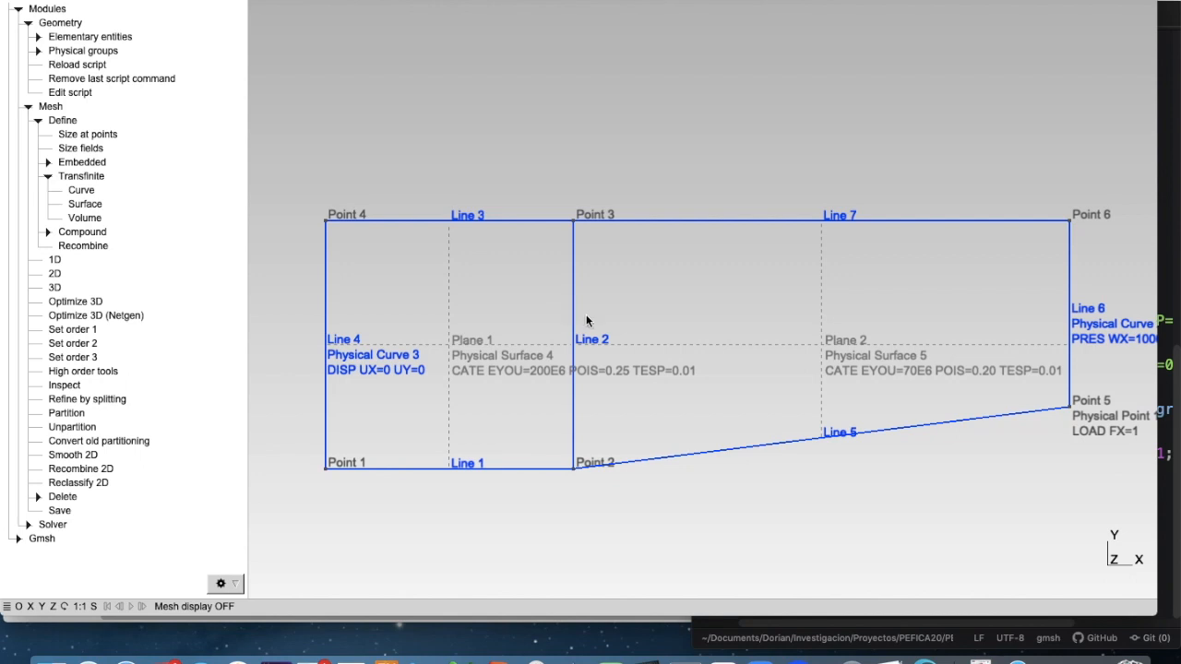
left_click_drag(1157, 224, 692, 231)
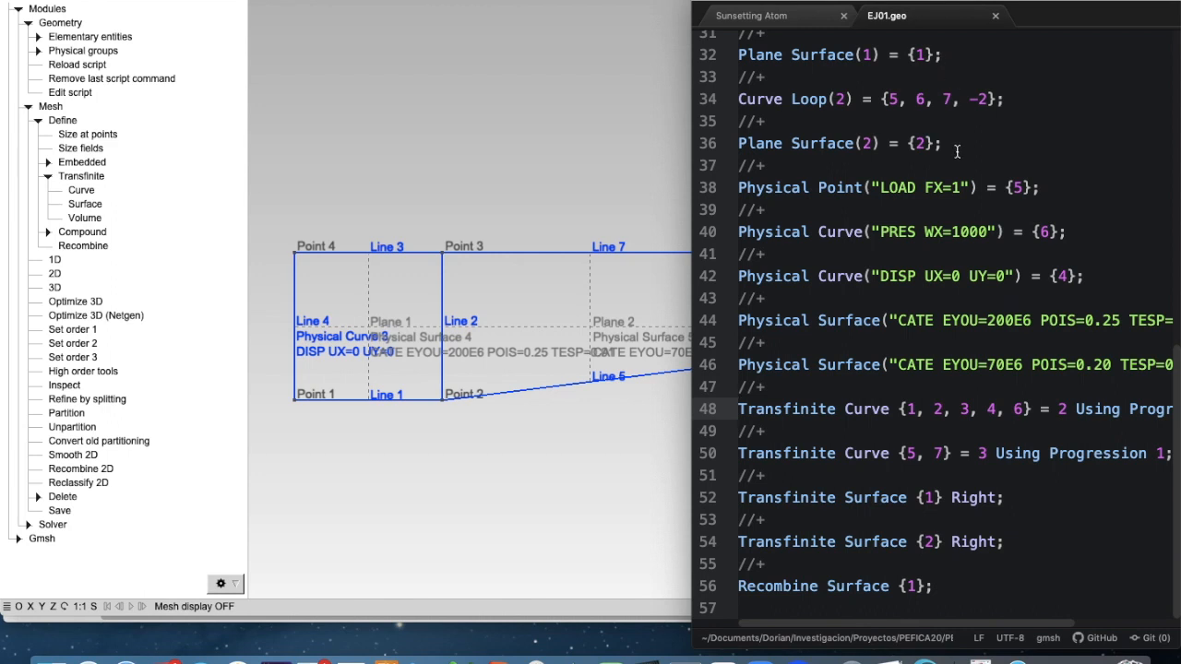
Widen the Gmsh window over the script, reload the EJ01.geo script and generate the 2D mesh.
left_click(600, 122)
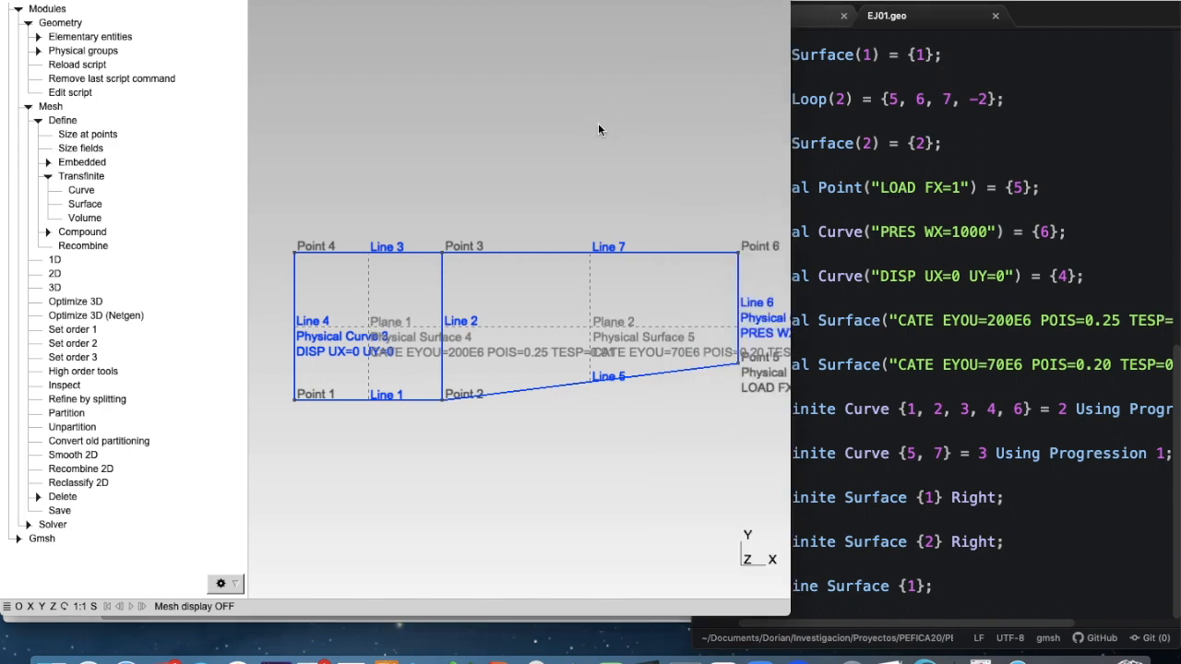
left_click_drag(789, 218, 1153, 226)
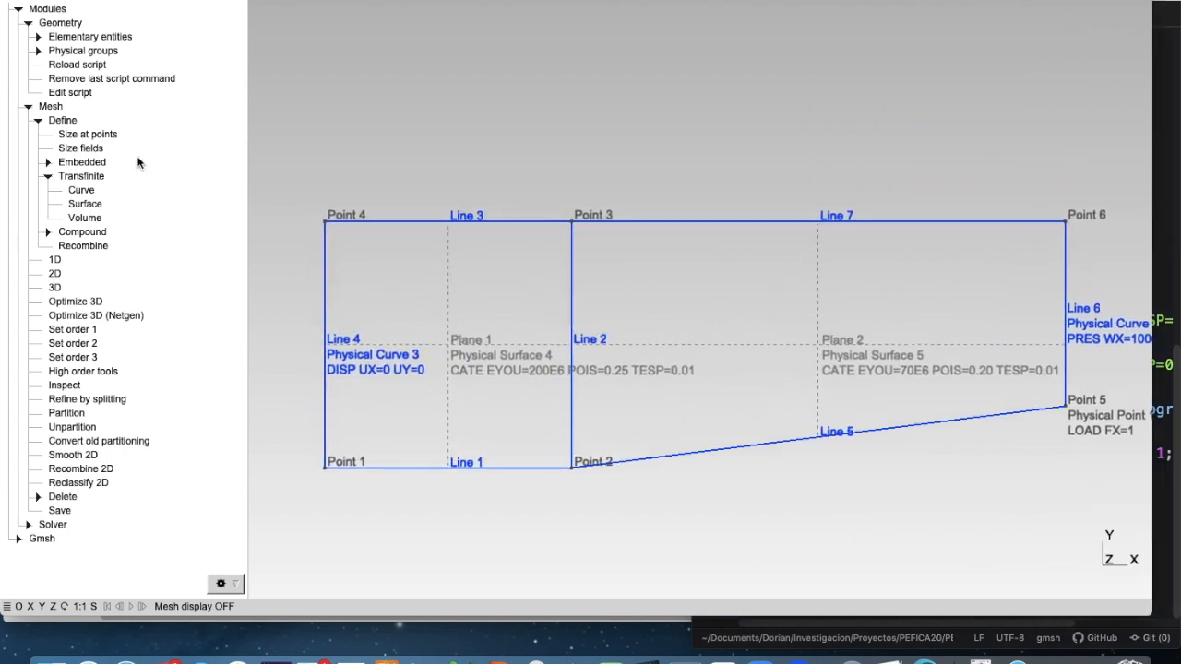
left_click(80, 66)
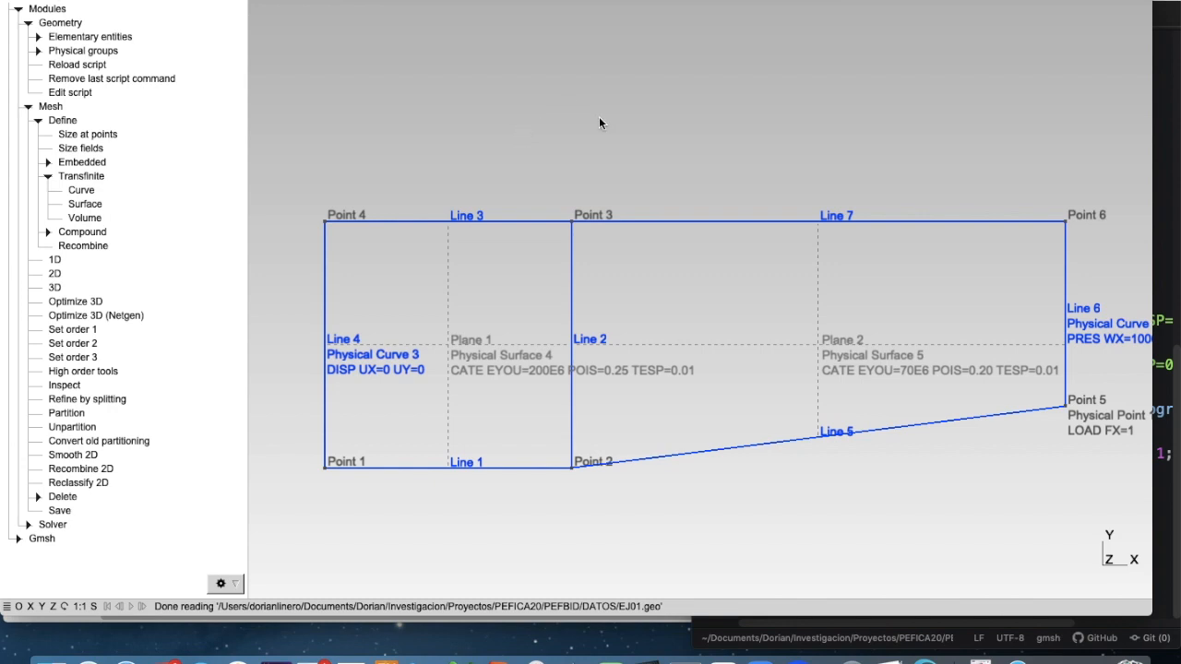
left_click(54, 277)
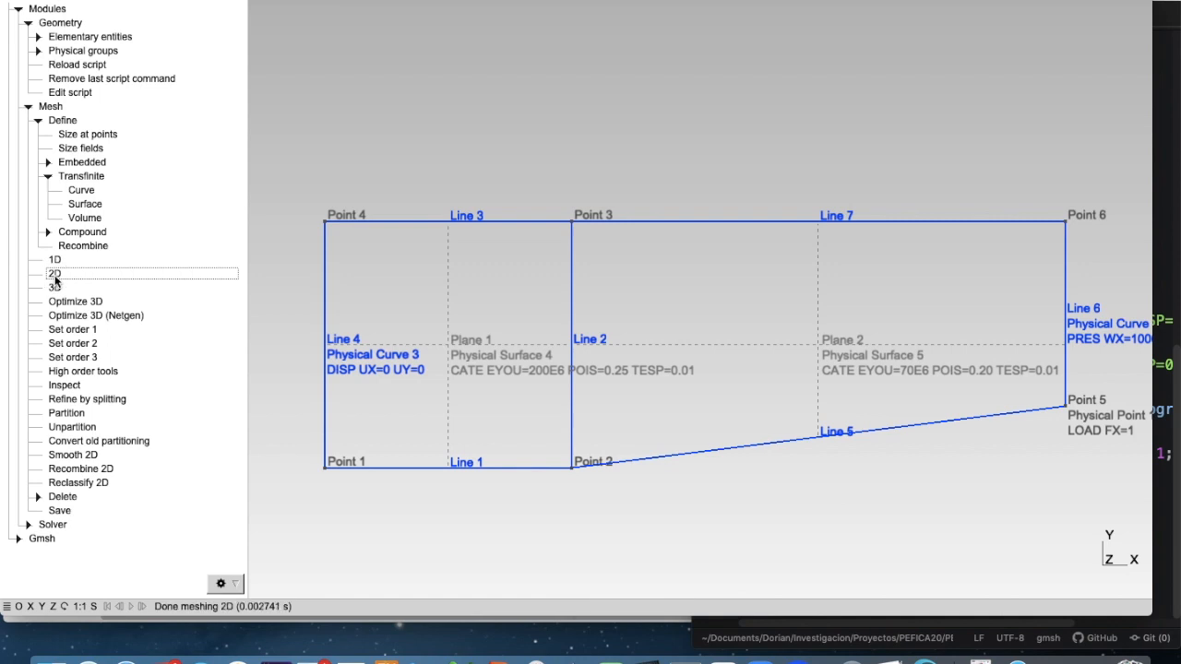
Show the 2D element edges and 2D element faces of the mesh through the mesh visibility options.
scroll(649, 323, "down", 3)
scroll(648, 330, "up", 3)
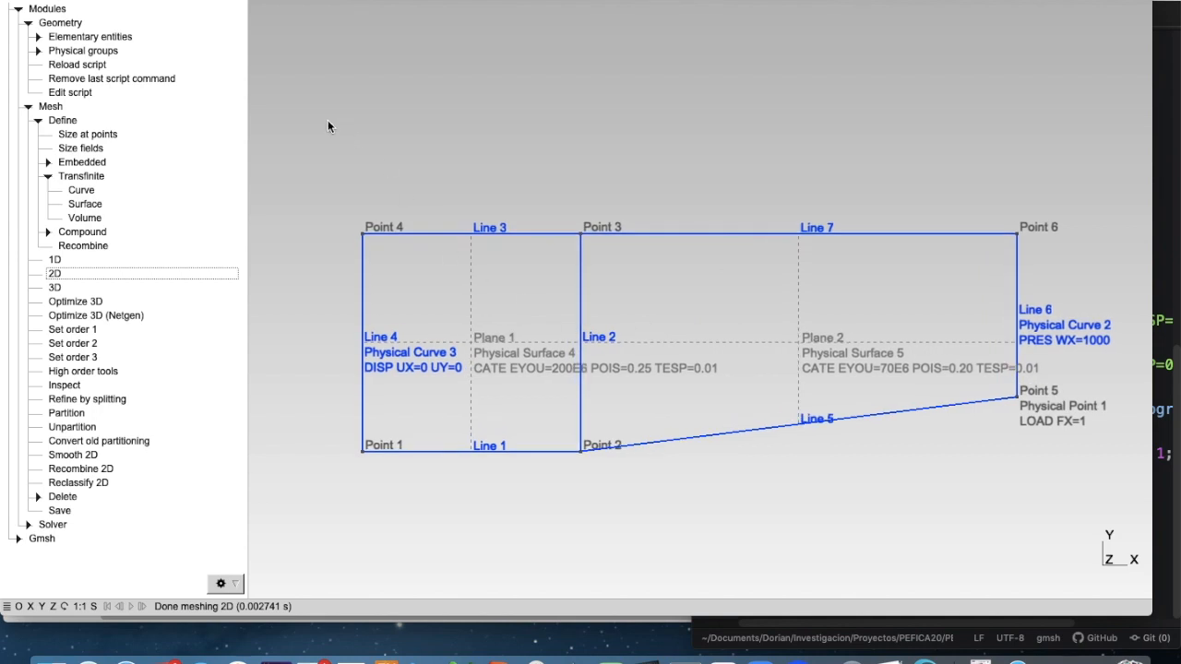
left_click(138, 0)
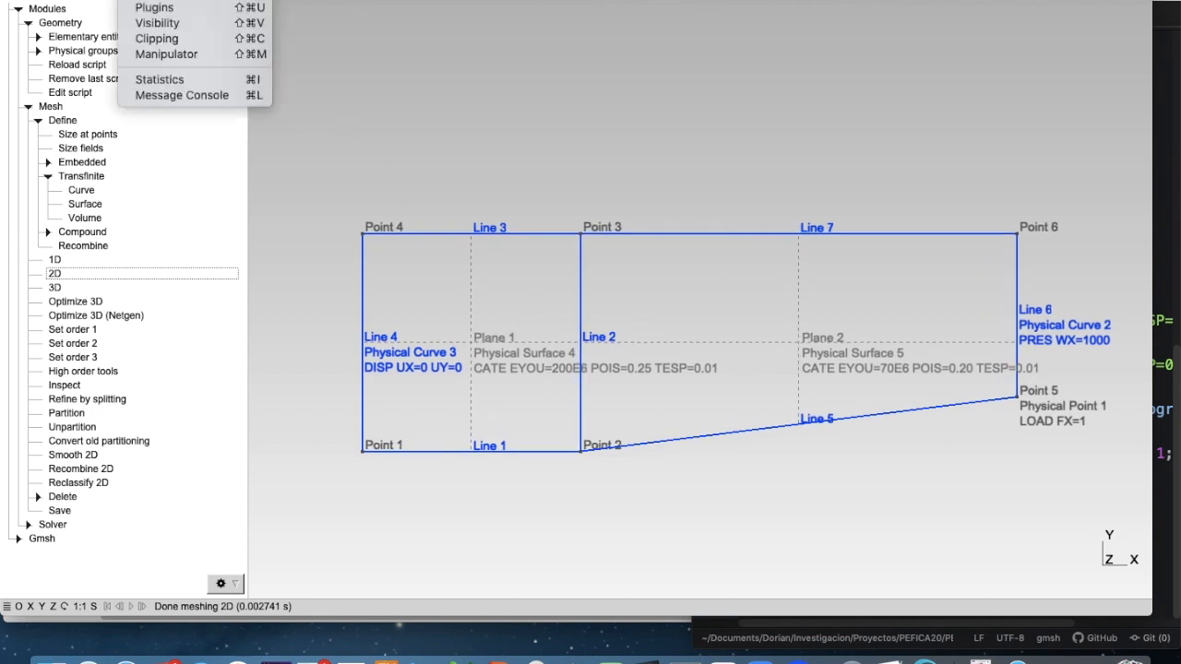
left_click(175, 2)
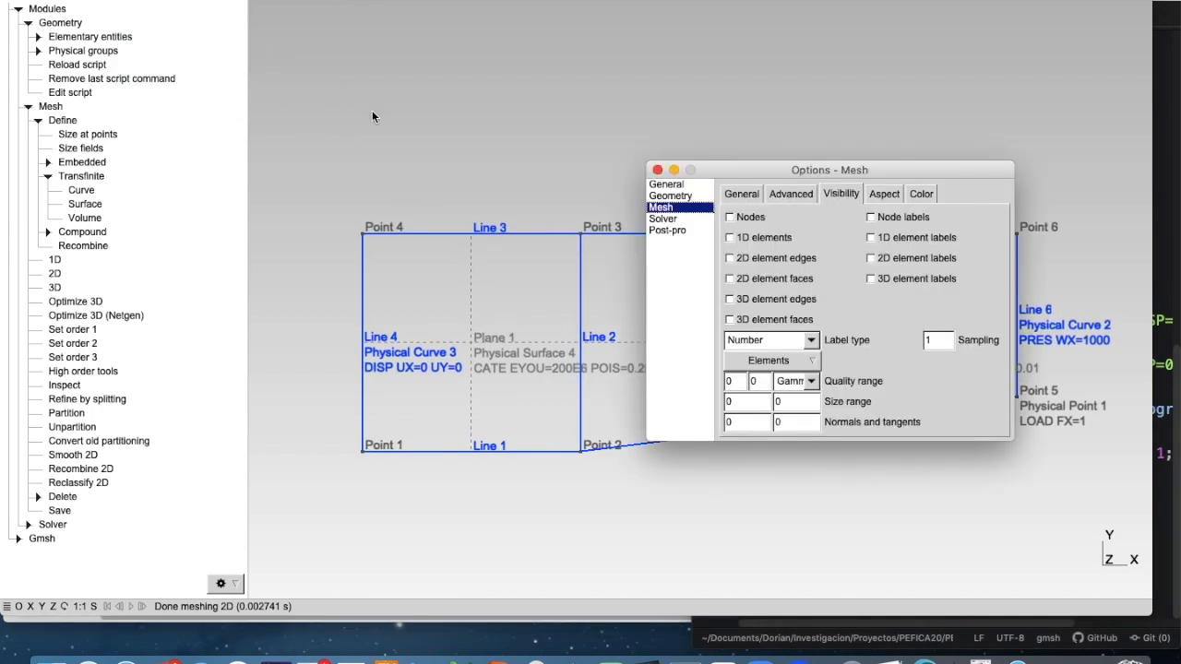
left_click(744, 262)
left_click(745, 261)
left_click(745, 278)
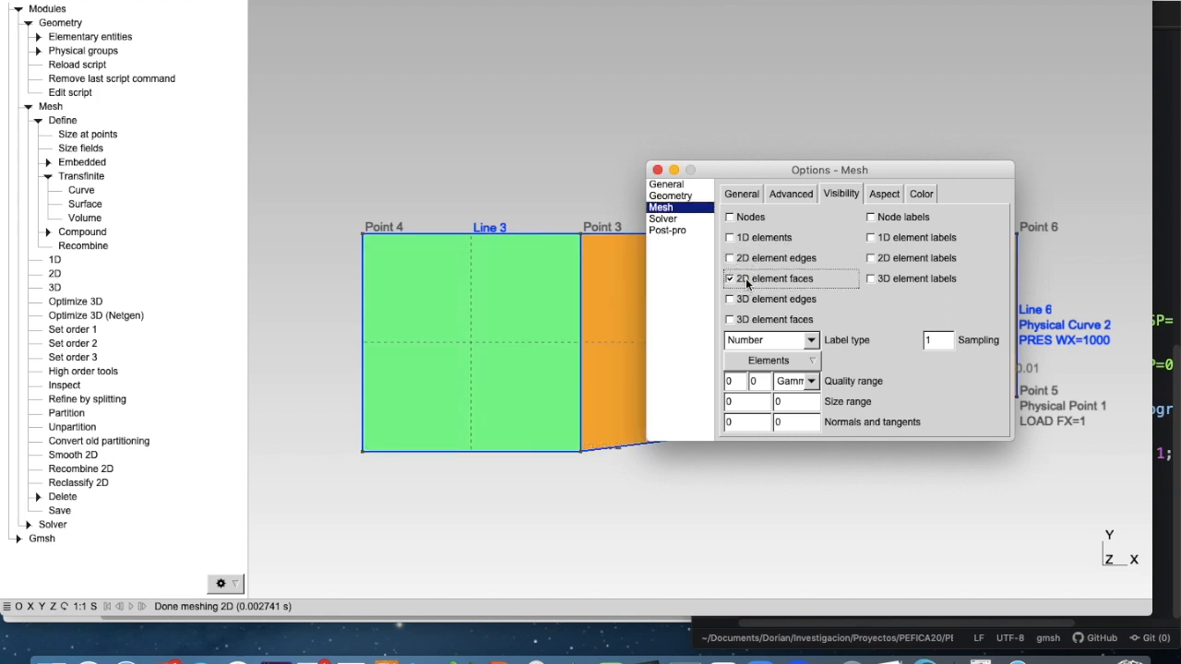
left_click_drag(767, 172, 517, 168)
left_click(509, 255)
left_click_drag(600, 167, 909, 55)
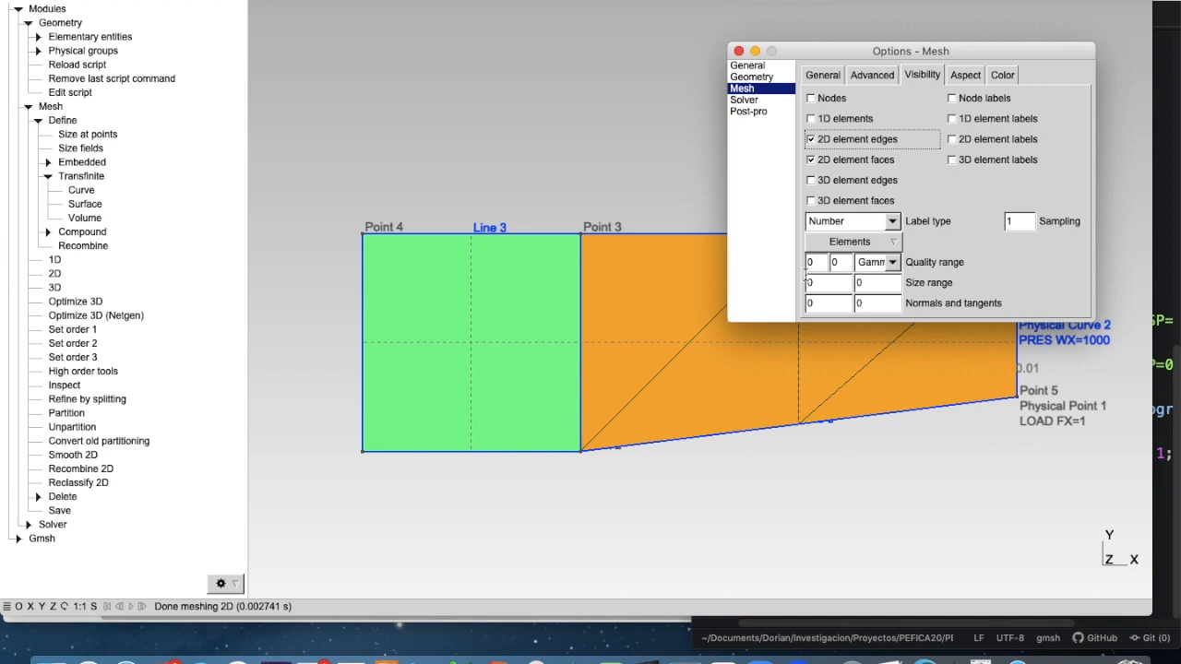
left_click(739, 52)
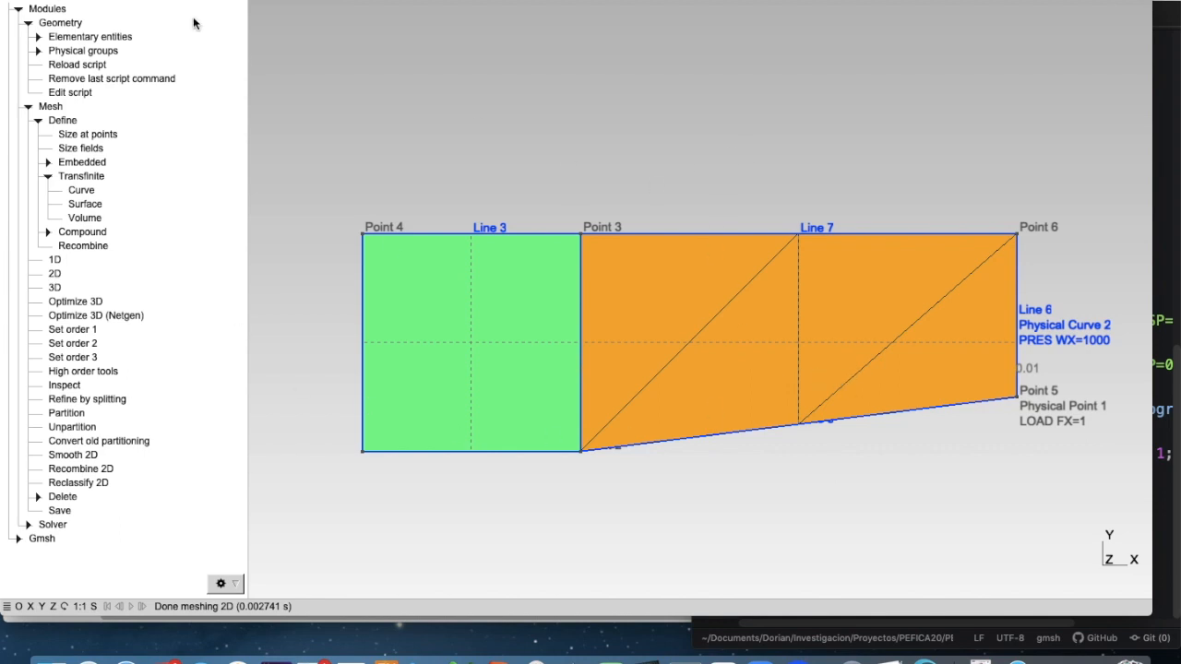
Export the mesh to the DATOS folder under the file name EJ01.msh.
left_click(103, 0)
left_click(104, 0)
left_click(104, 0)
left_click(145, 221)
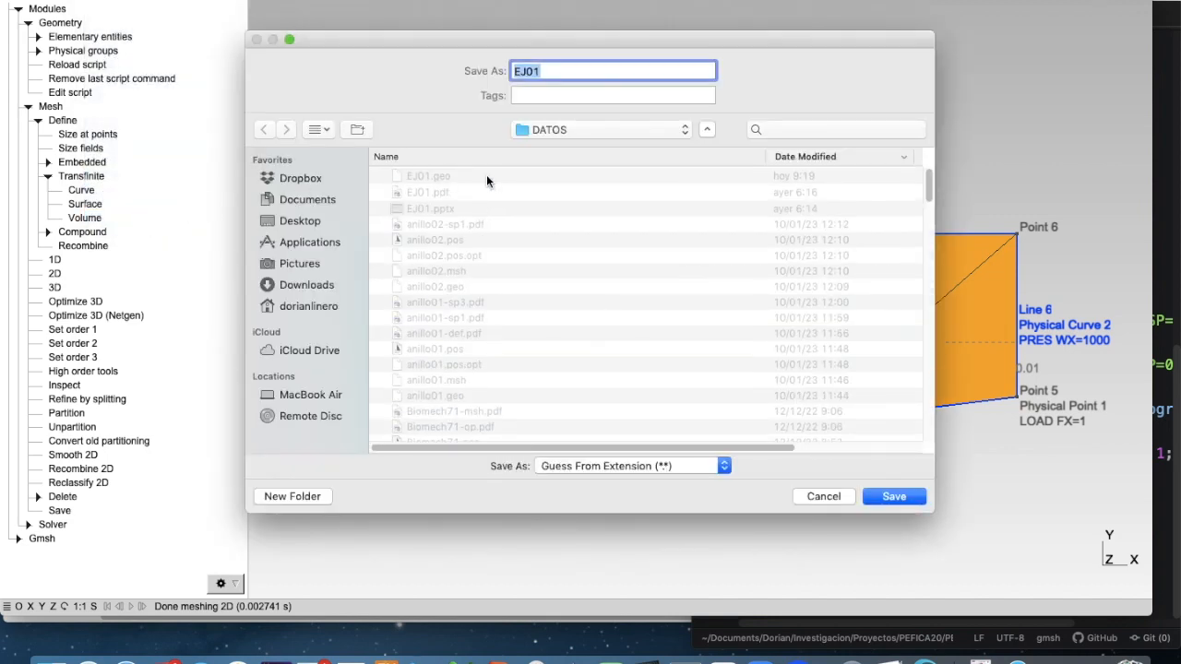
left_click(550, 71)
type(".m")
key("BackSpace")
type("msh")
left_click(892, 497)
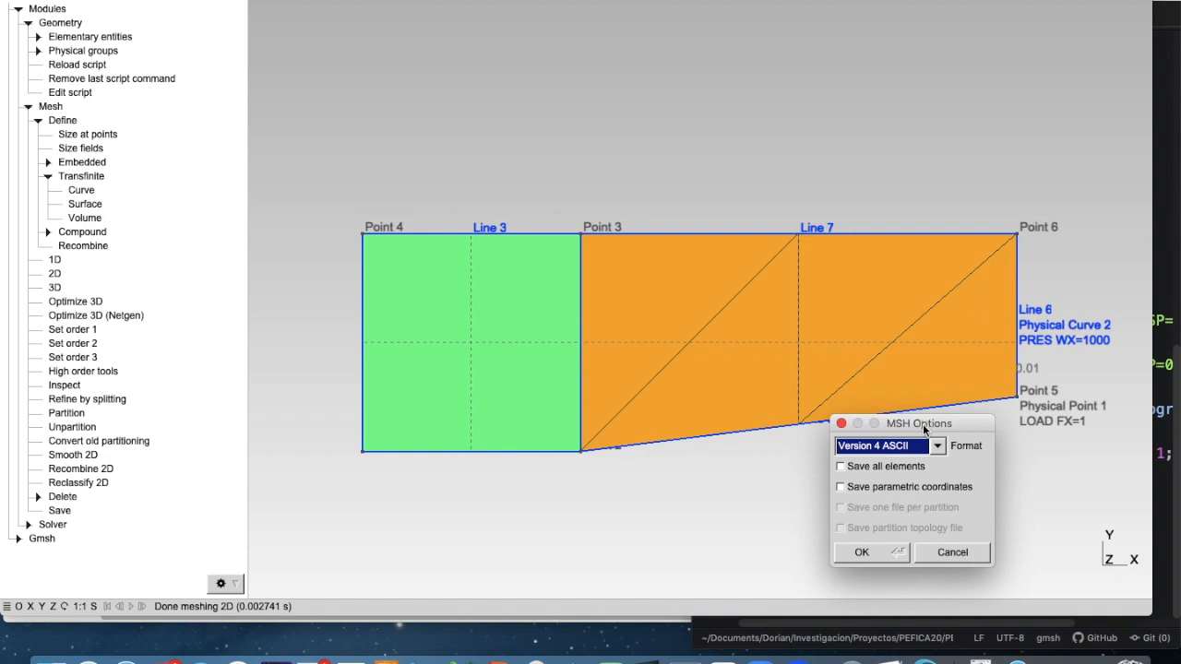
Set the MSH export format to Version 2 ASCII and write the file.
left_click_drag(922, 426, 913, 419)
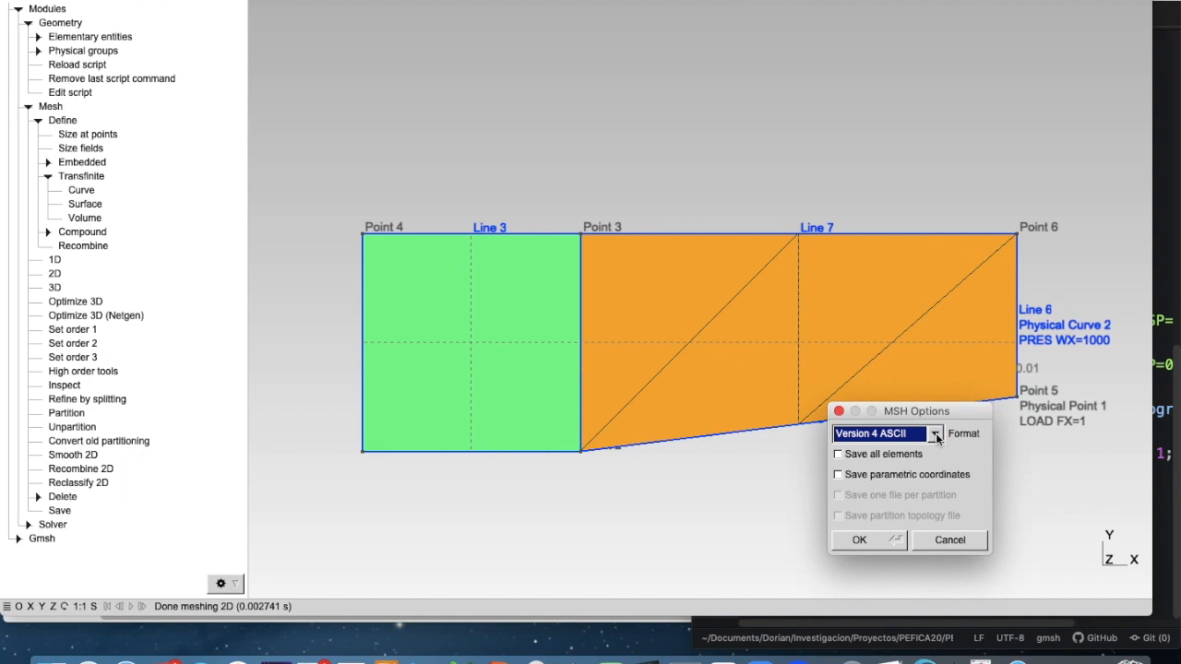
left_click(934, 435)
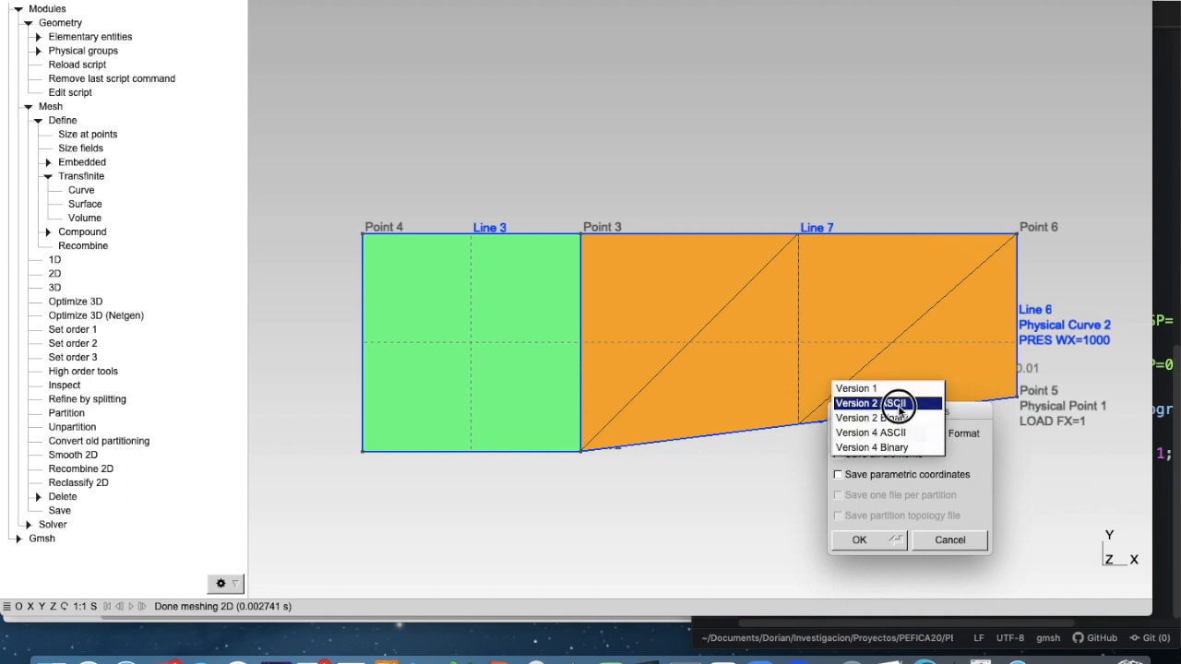
left_click(899, 406)
left_click(876, 541)
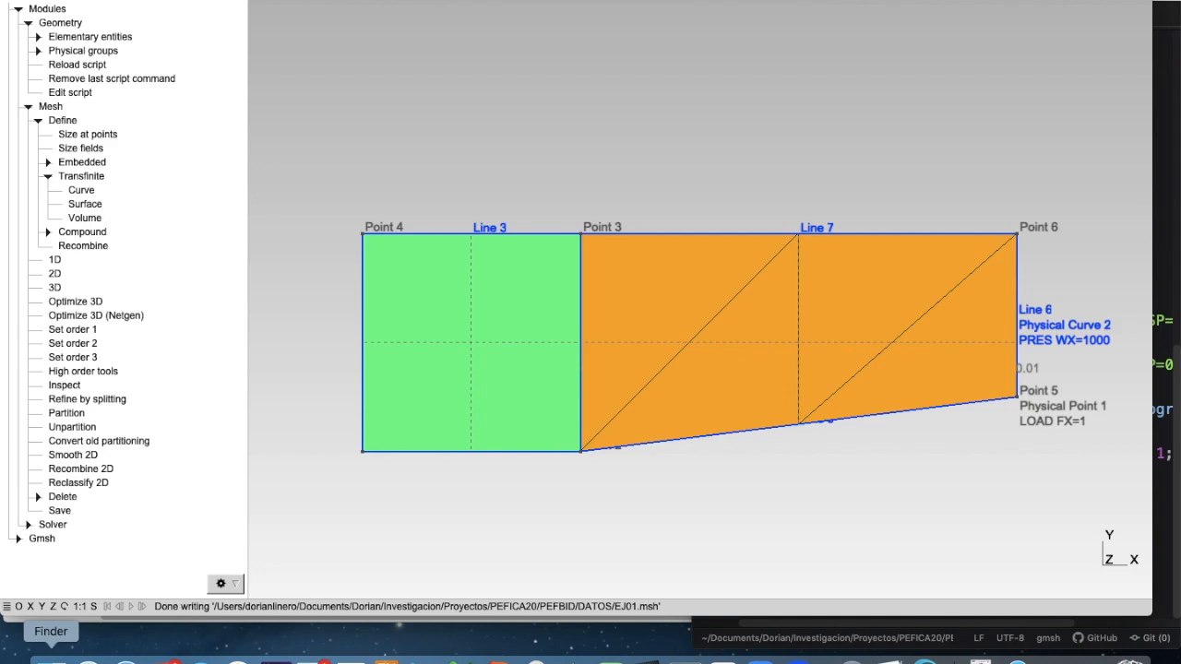
Switch to Finder, open EJ01.msh from the DATOS folder with Atom, and show it beside the Gmsh model.
left_click(51, 659)
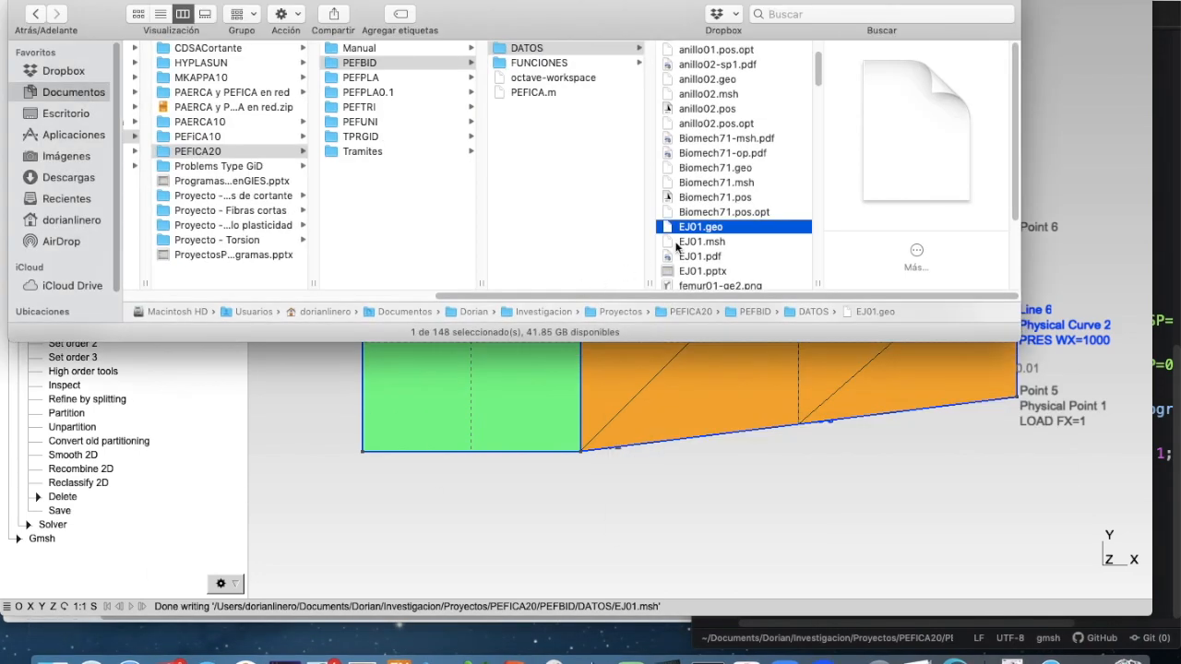
right_click(724, 242)
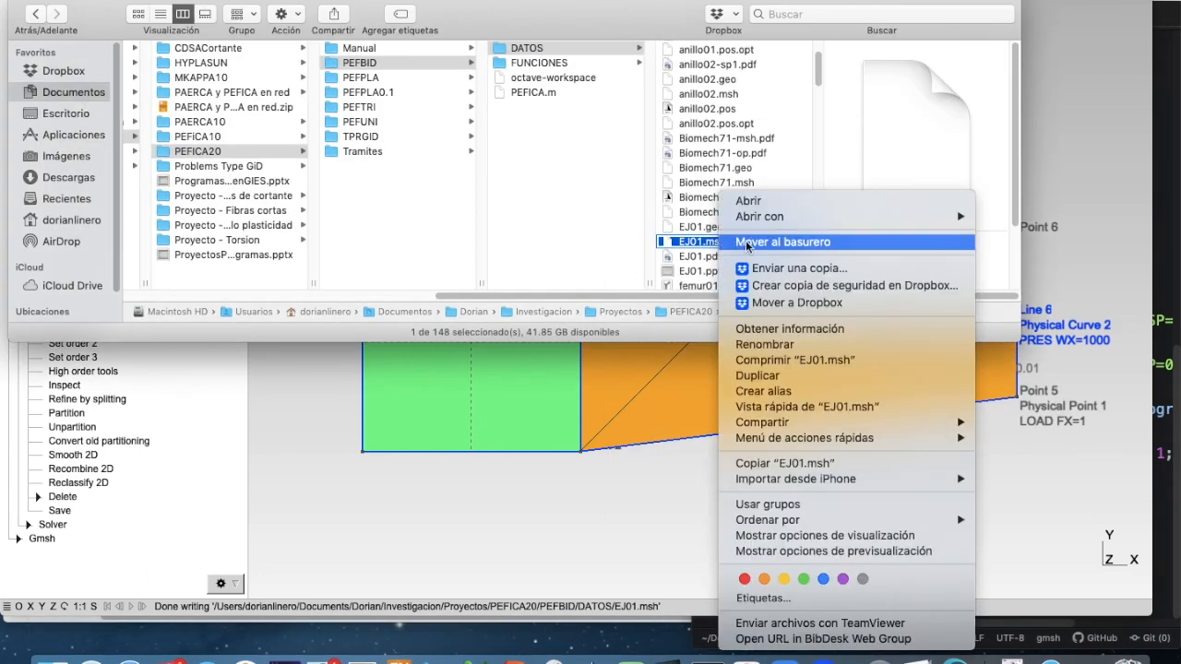
mouse_move(817, 217)
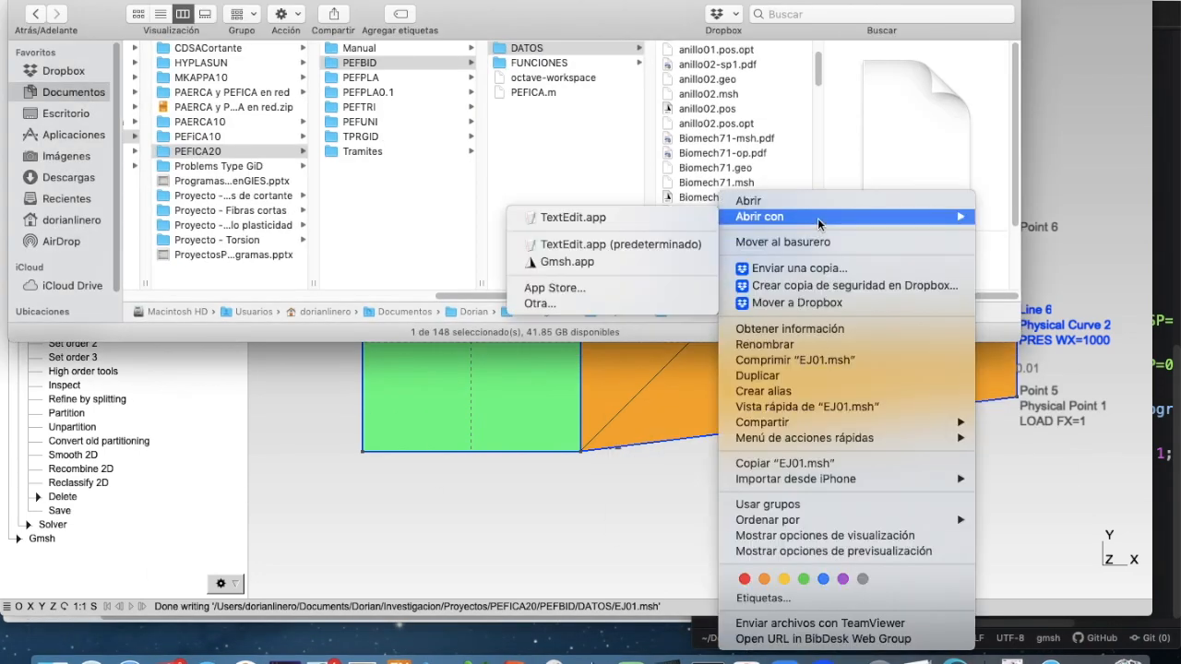
left_click(628, 298)
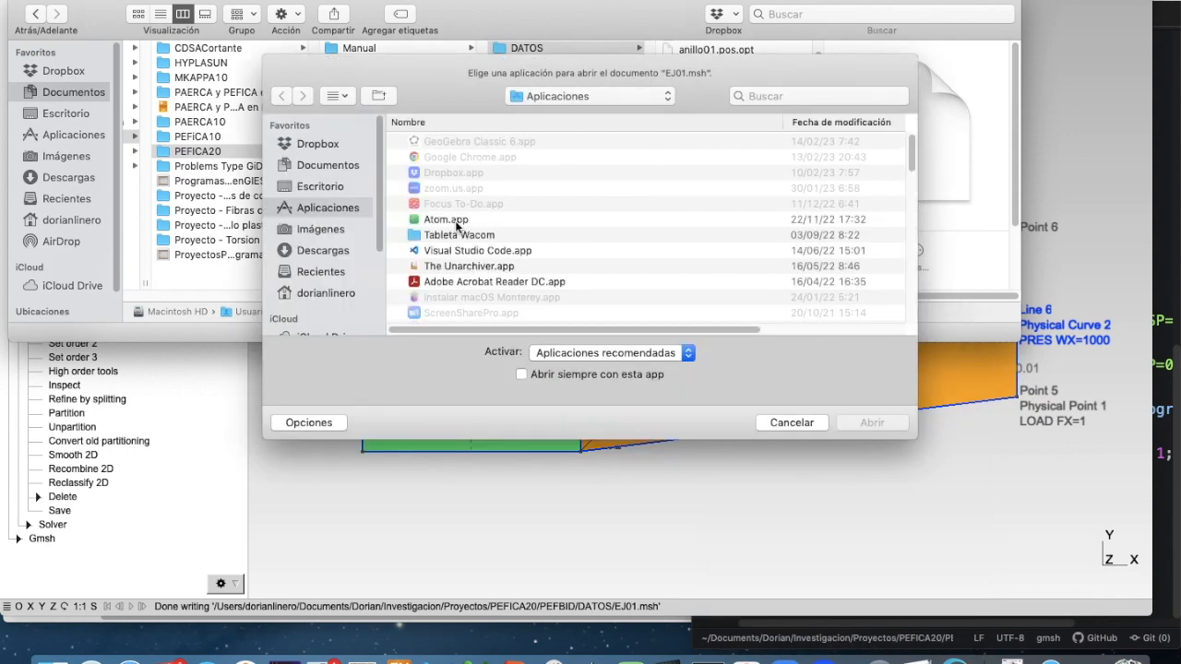
left_click(456, 224)
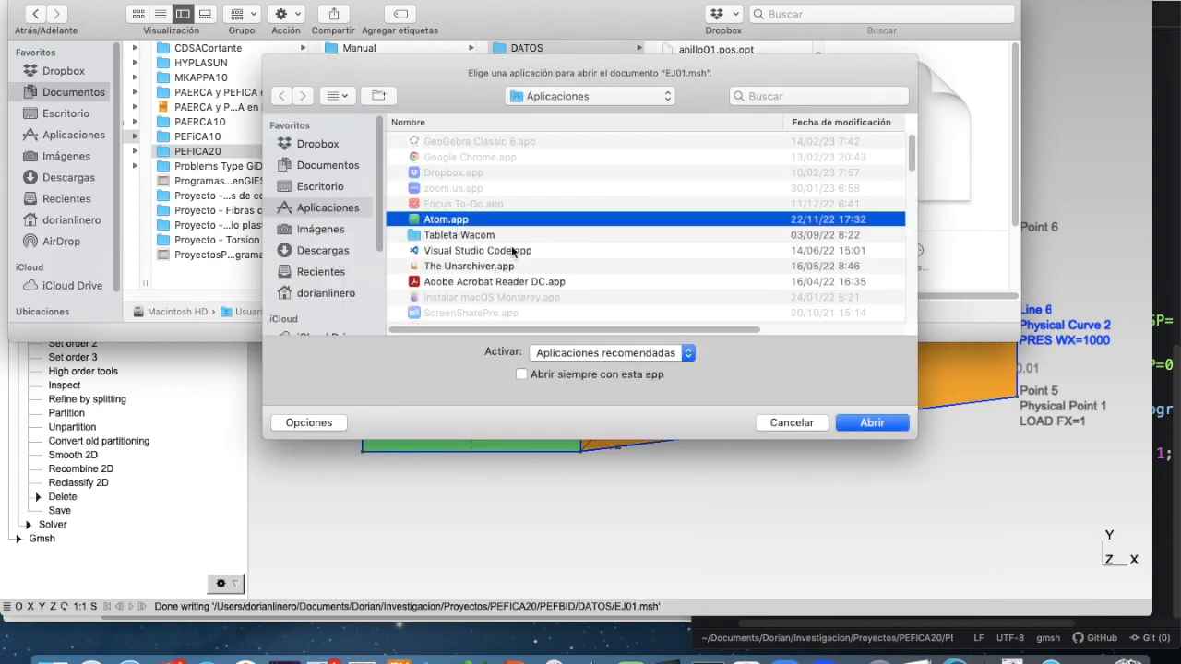
left_click(862, 422)
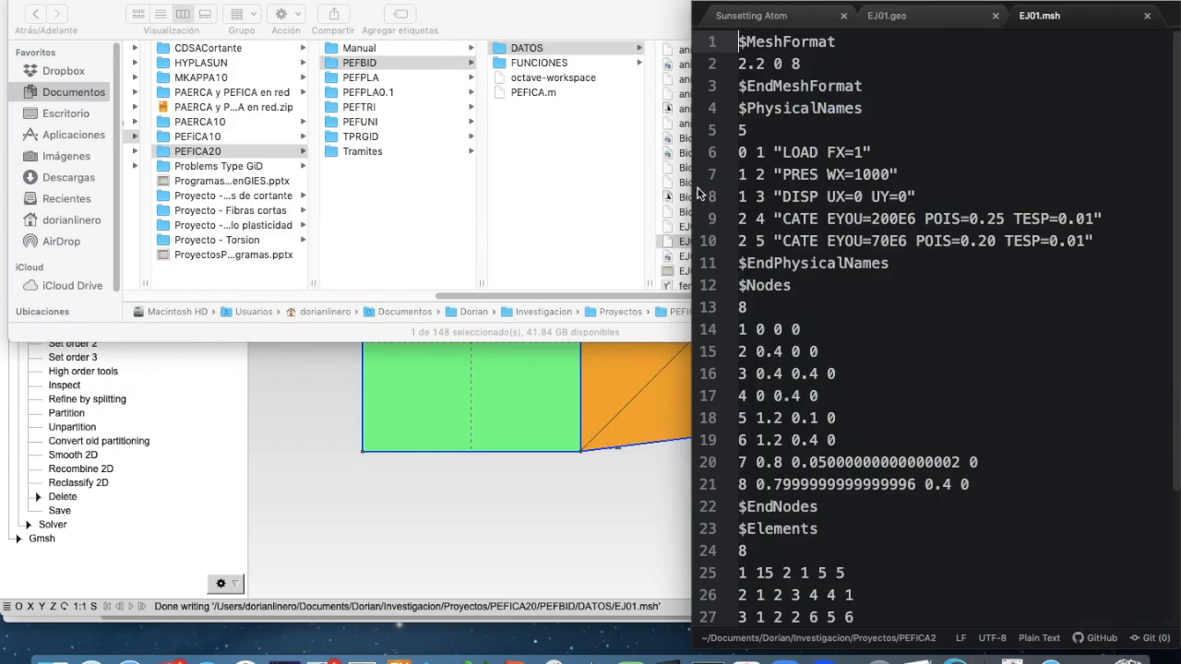
left_click(330, 423)
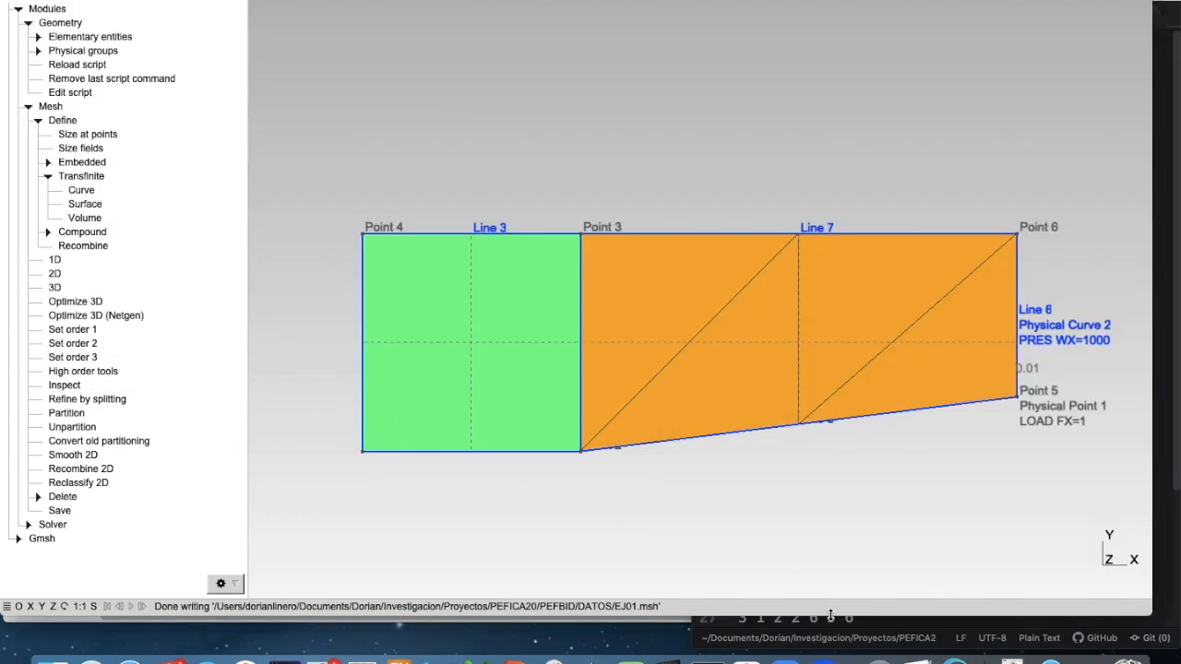
left_click(925, 633)
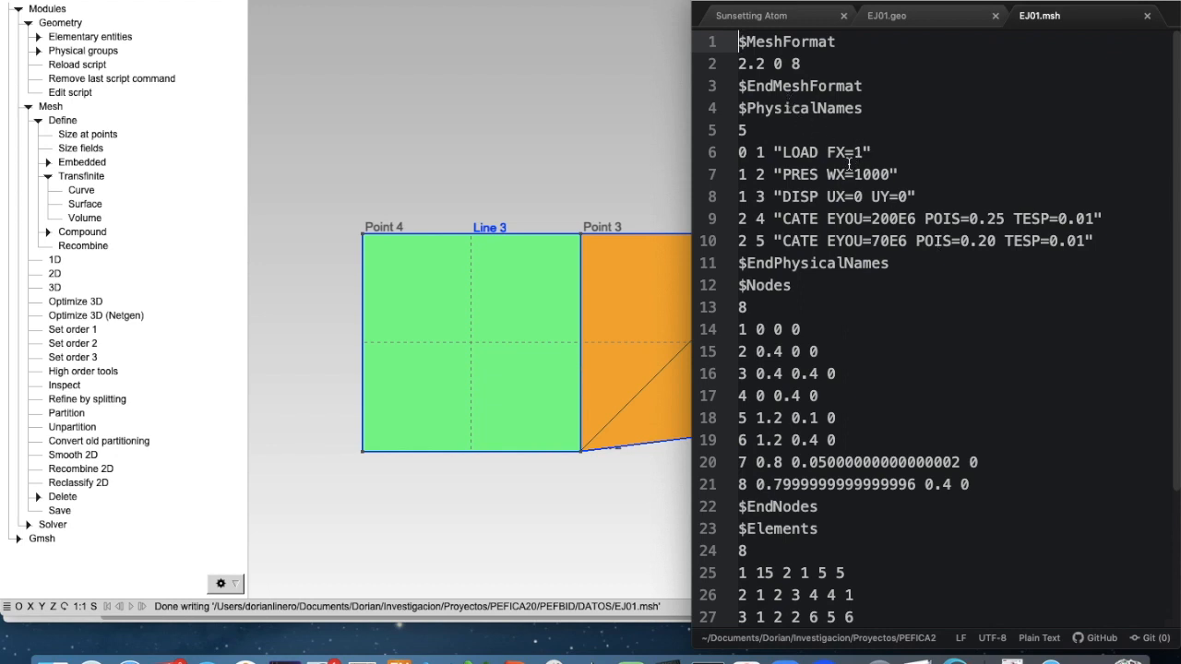
Examine the $PhysicalNames block of EJ01.msh, its entry count and the dimension, tag and name of the "LOAD FX=1" entry.
left_click_drag(740, 111, 926, 265)
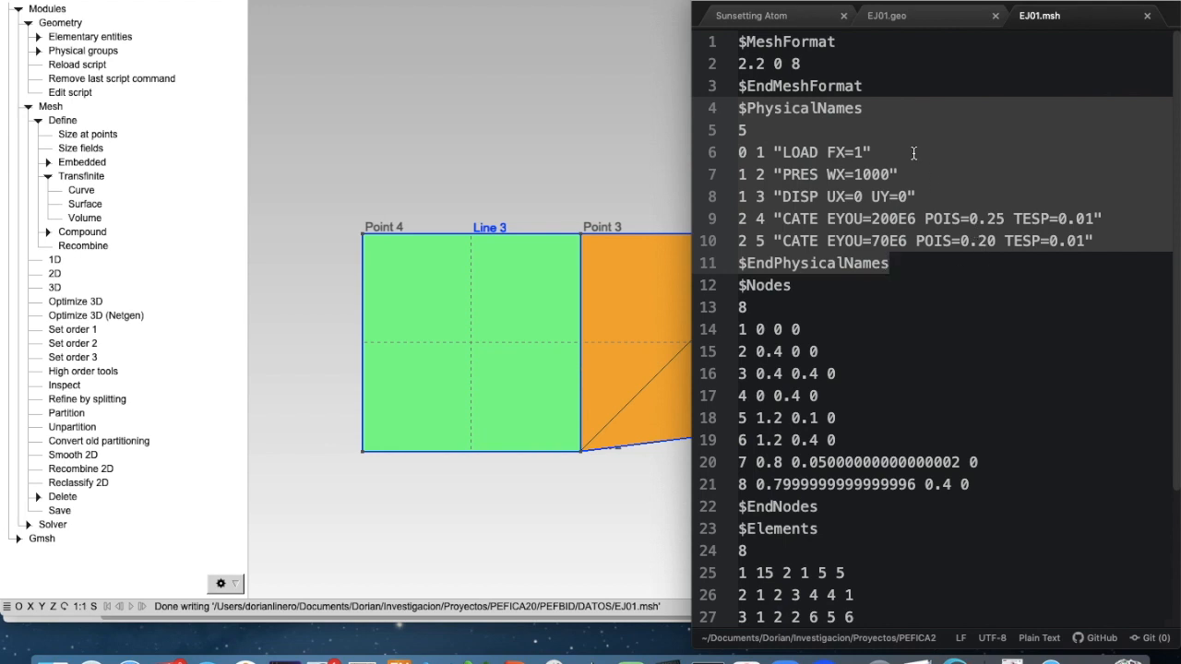
left_click(740, 131)
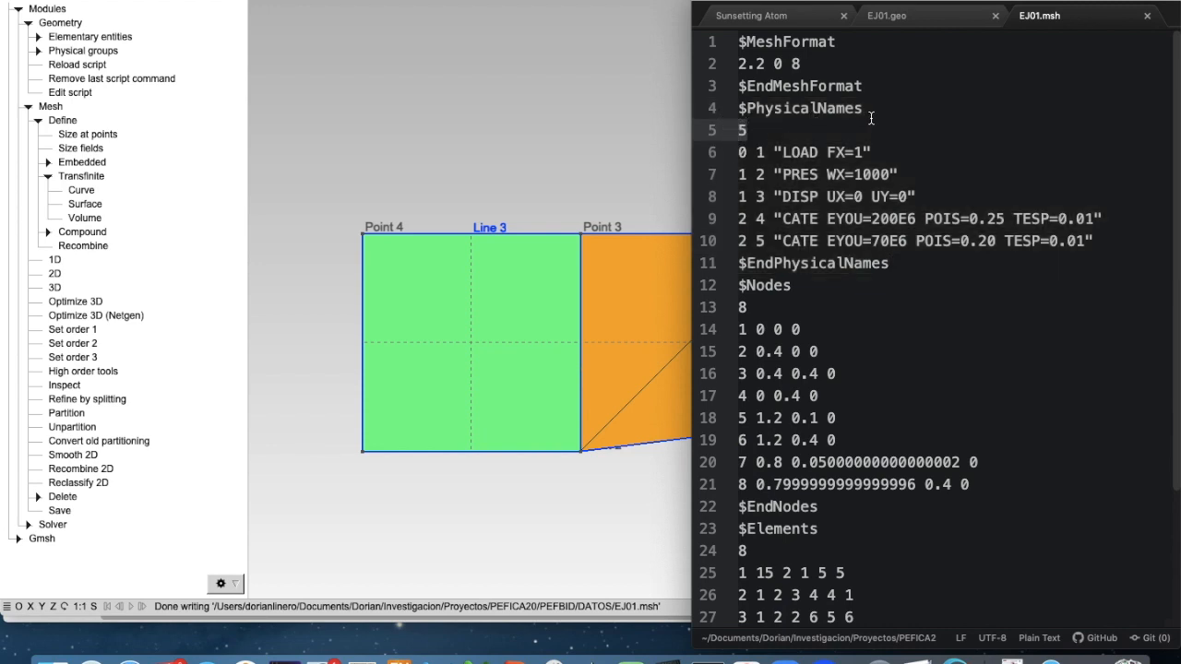
left_click(740, 151)
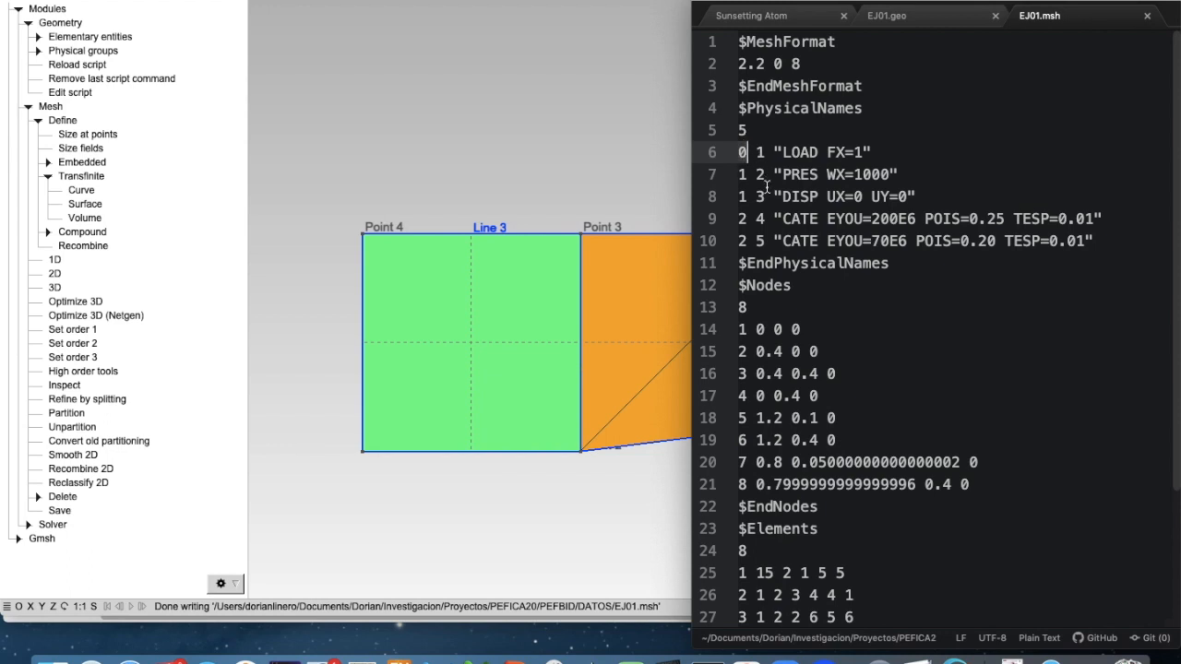
left_click(765, 153)
left_click(774, 153)
left_click_drag(774, 153, 872, 153)
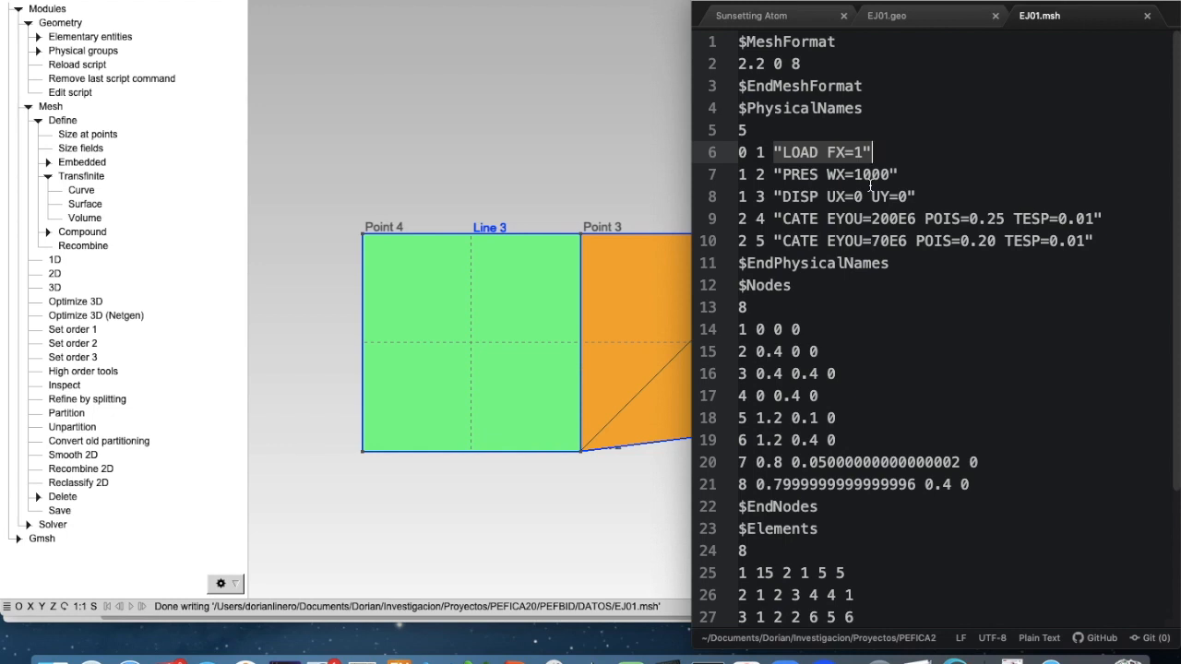
Examine the dimension, tag and name of the "PRES WX=1000" and "DISP UX=0 UY=0" entries in the physical names.
left_click(756, 175)
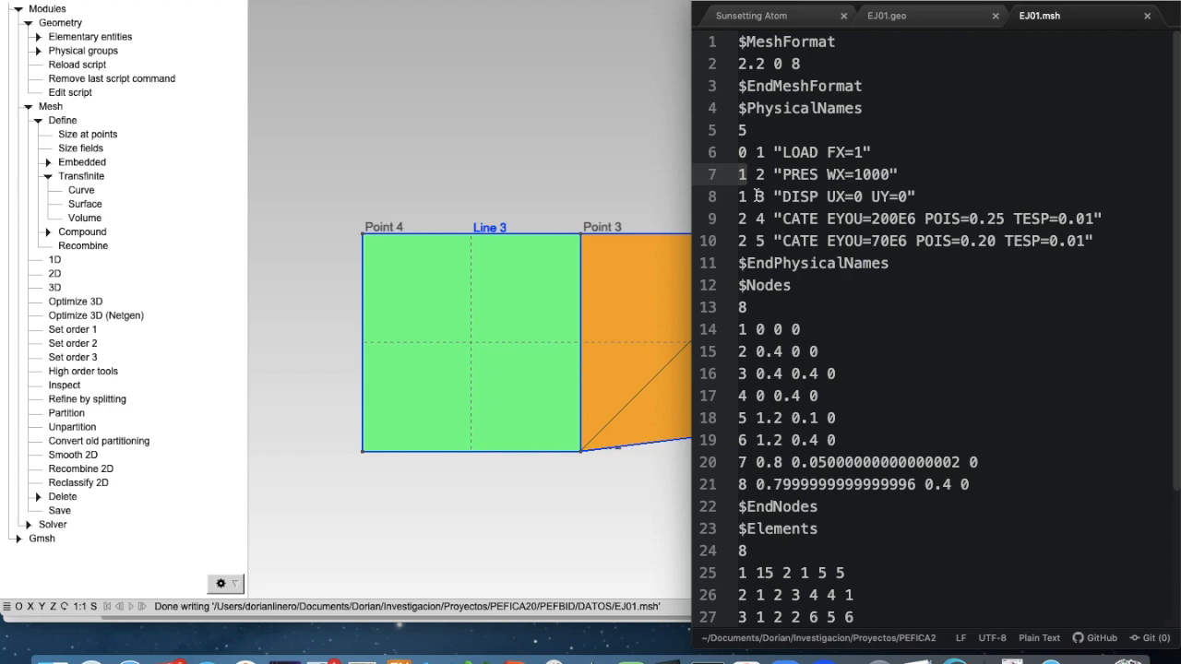
left_click(757, 176)
left_click_drag(777, 172, 909, 174)
left_click(743, 197)
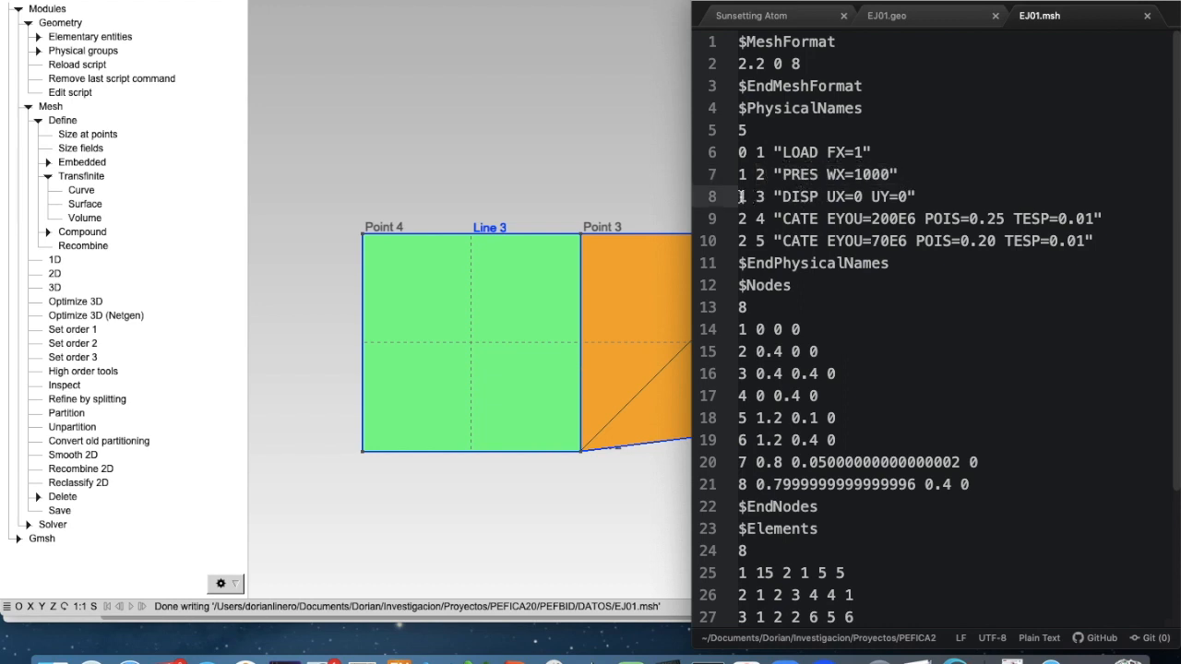
left_click(763, 197)
left_click_drag(775, 197, 922, 198)
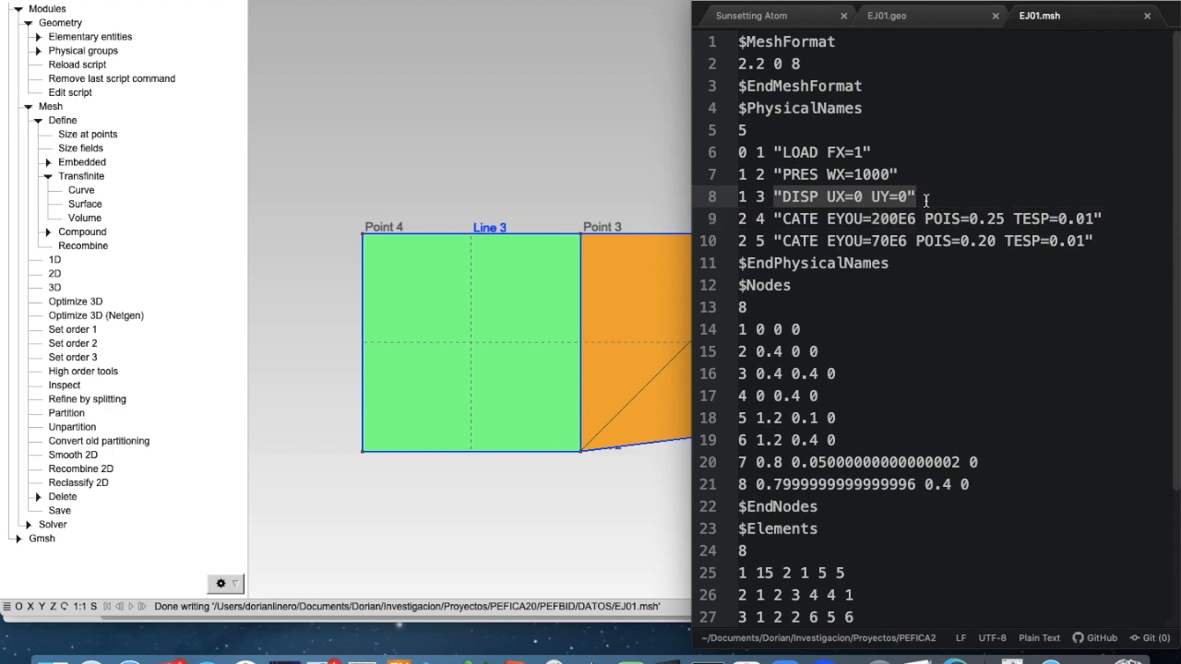
Examine the two CATE surface entries in the physical names and relate them to the meshed surfaces.
left_click(746, 219)
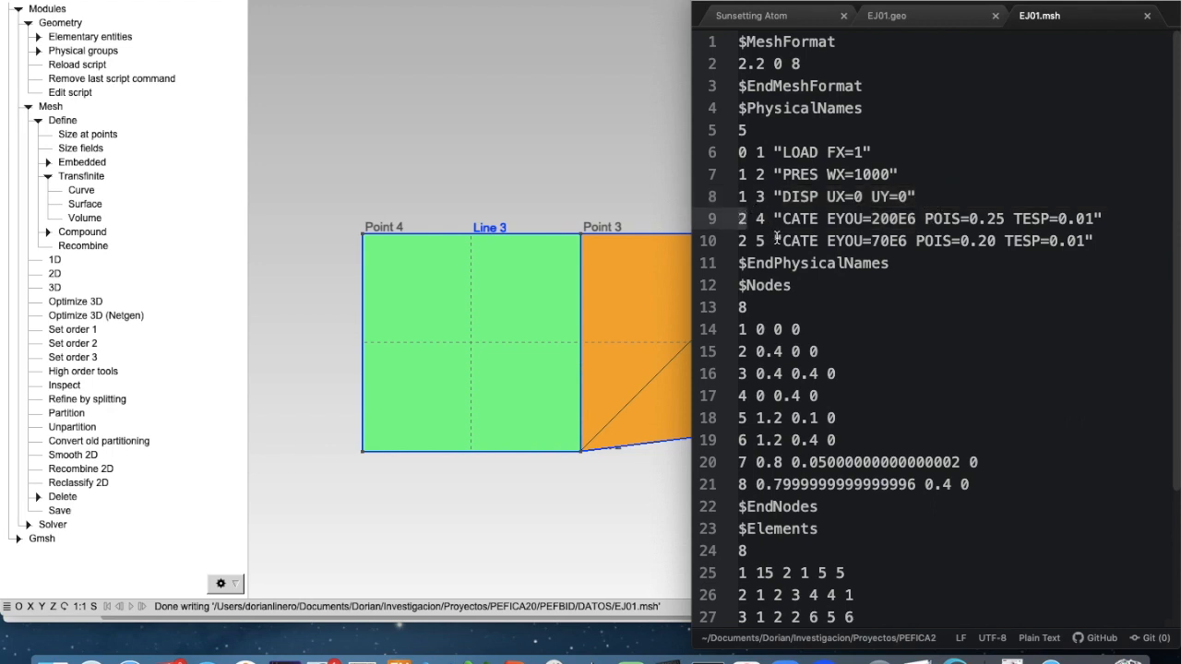
left_click_drag(756, 220, 1102, 221)
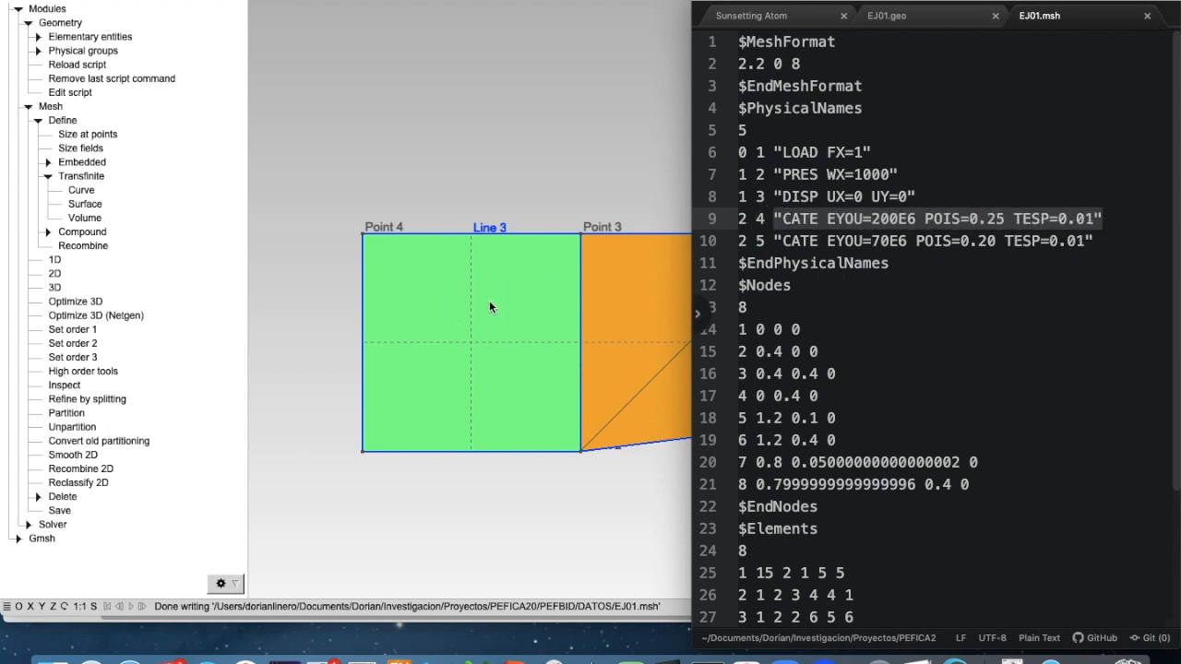
left_click(740, 240)
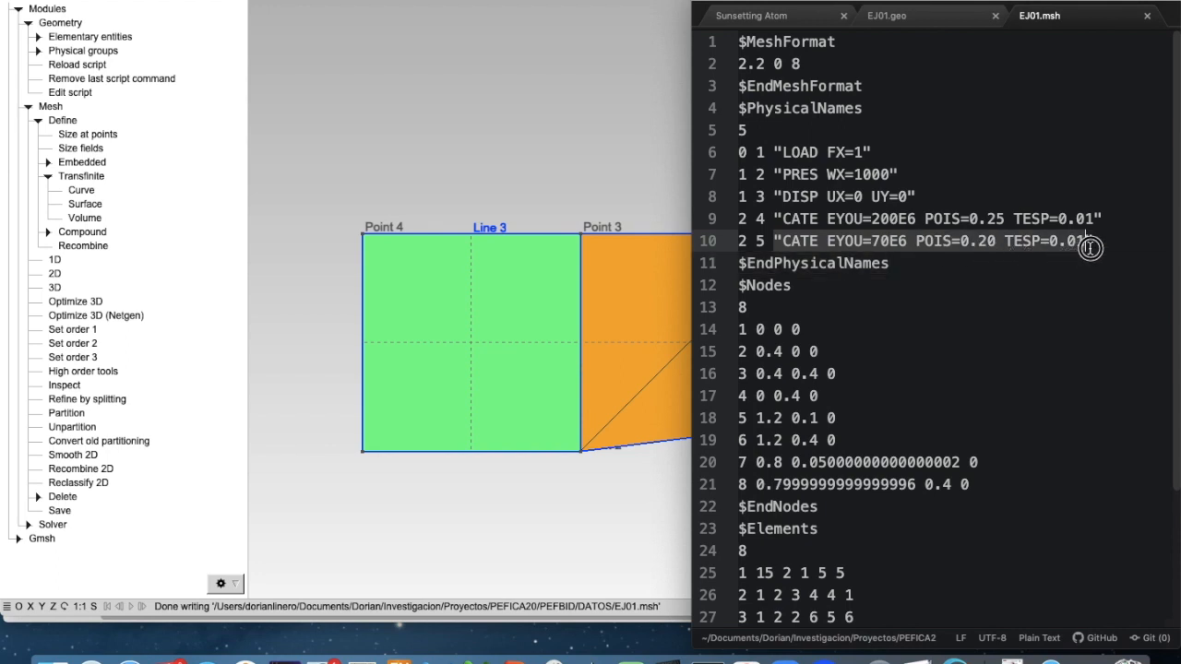
left_click(947, 269)
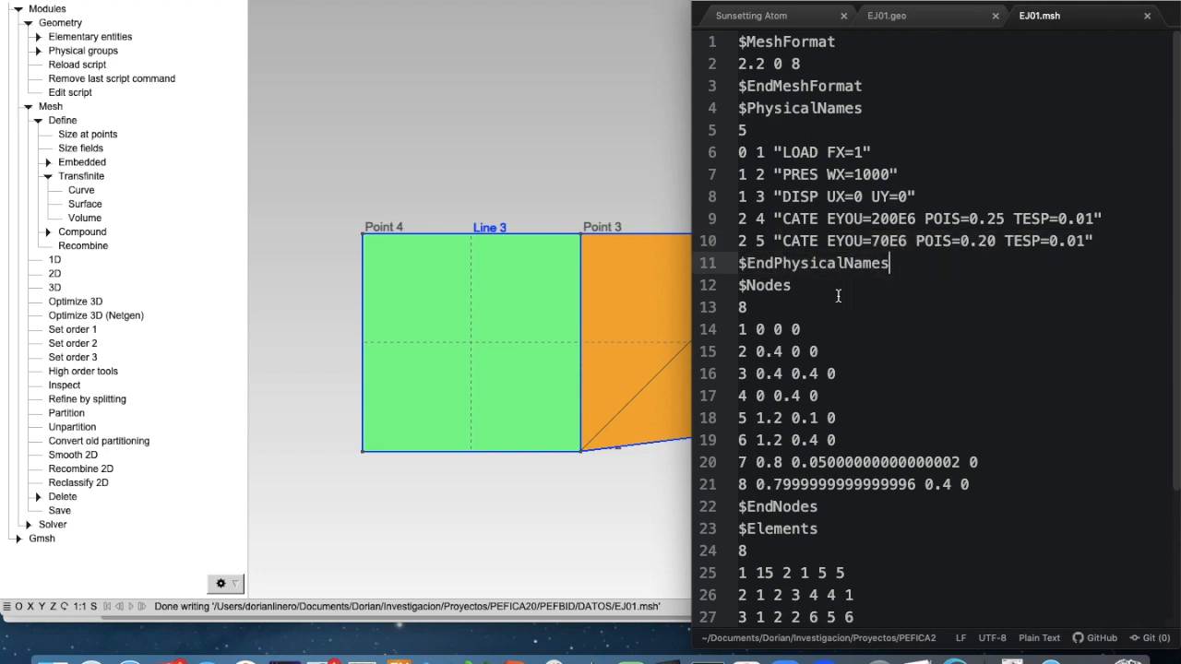
Examine the $Nodes block, its node count and the number and coordinates of the first node.
left_click(740, 285)
left_click_drag(741, 285, 895, 500)
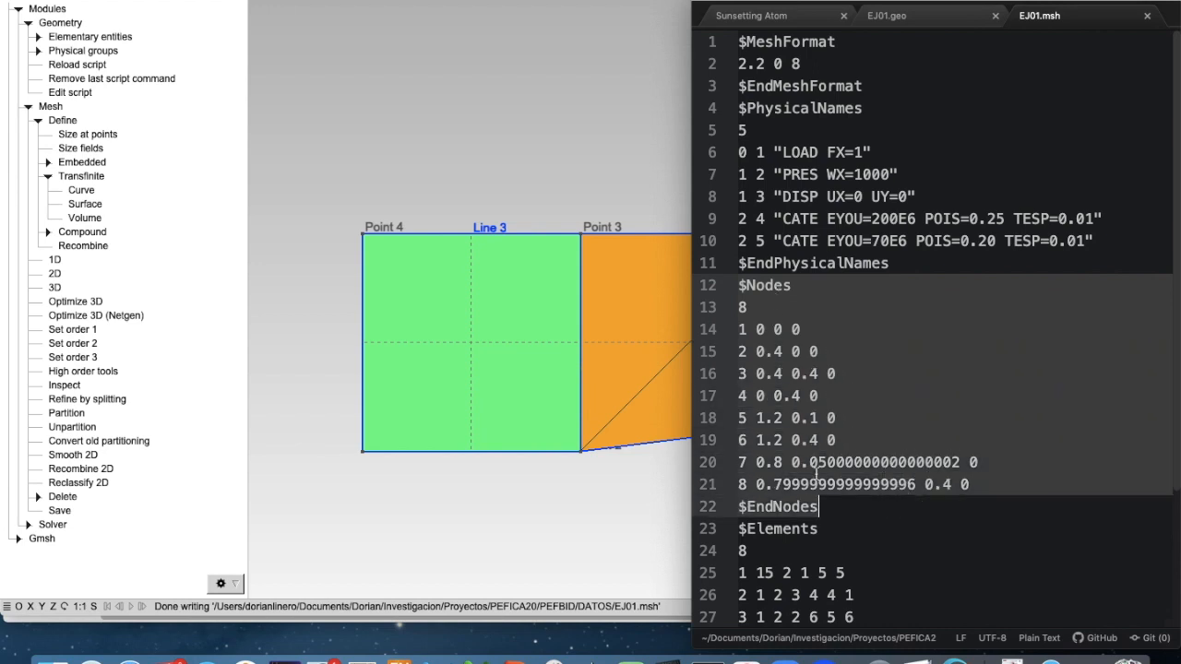
scroll(873, 398, "down", 1)
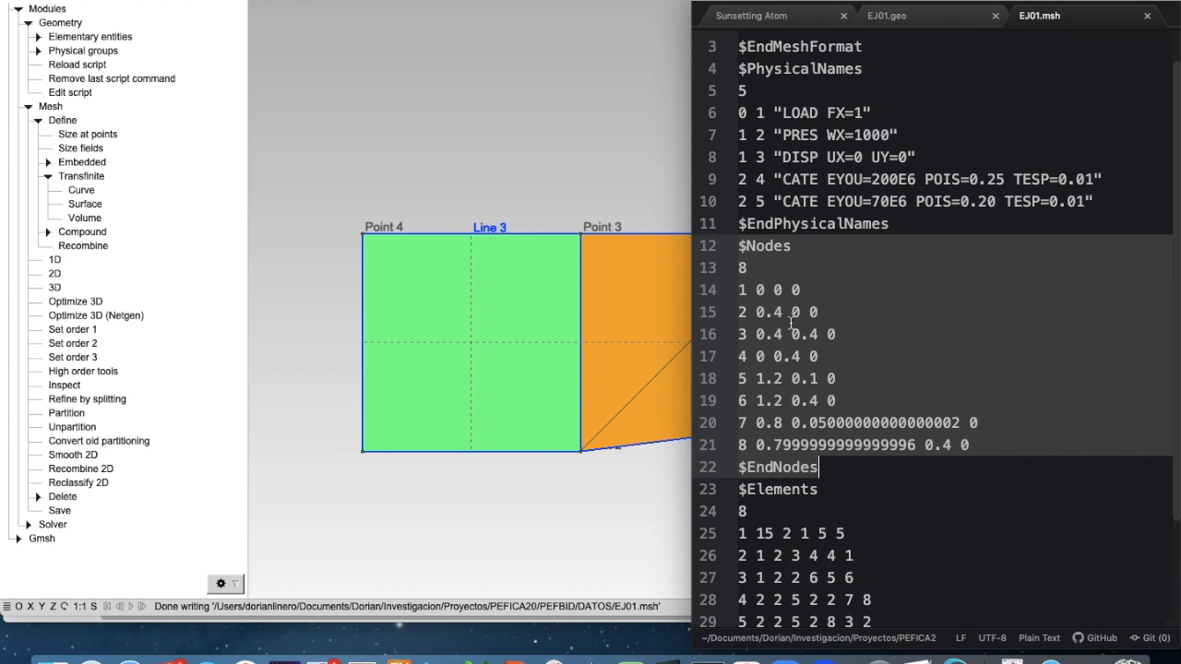
left_click(741, 267)
left_click(740, 290)
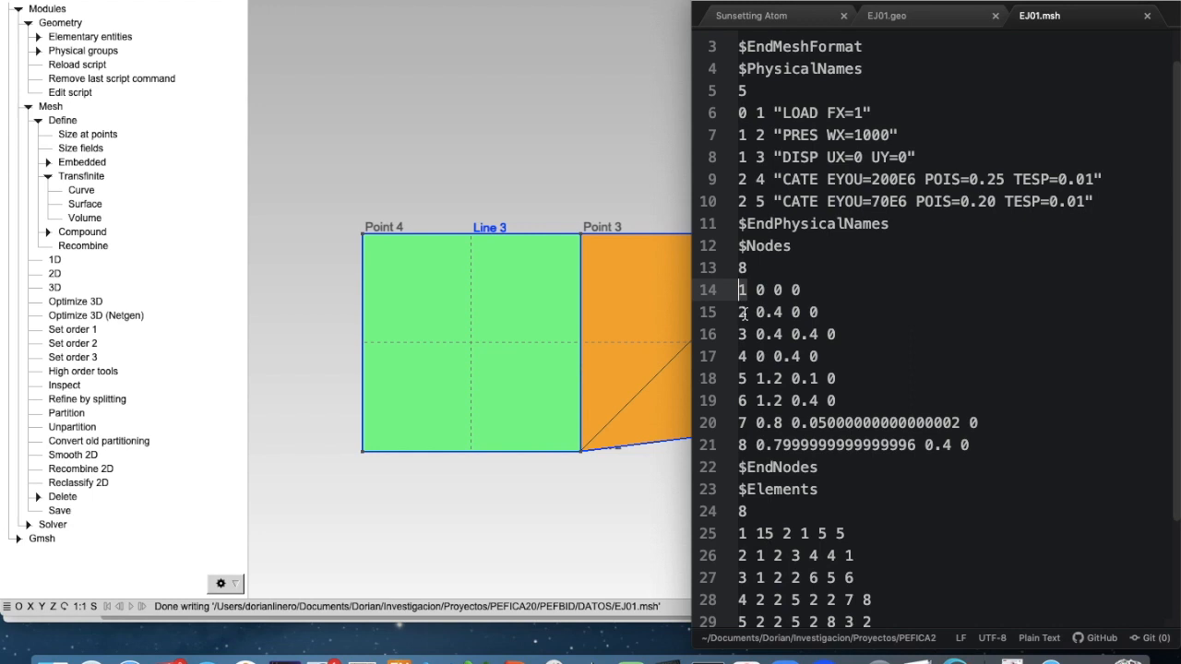
left_click_drag(757, 292, 802, 291)
Examine the whole $Elements block of EJ01.msh and compare it with the full mesh in Gmsh, returning to the file in Atom.
scroll(797, 341, "down", 5)
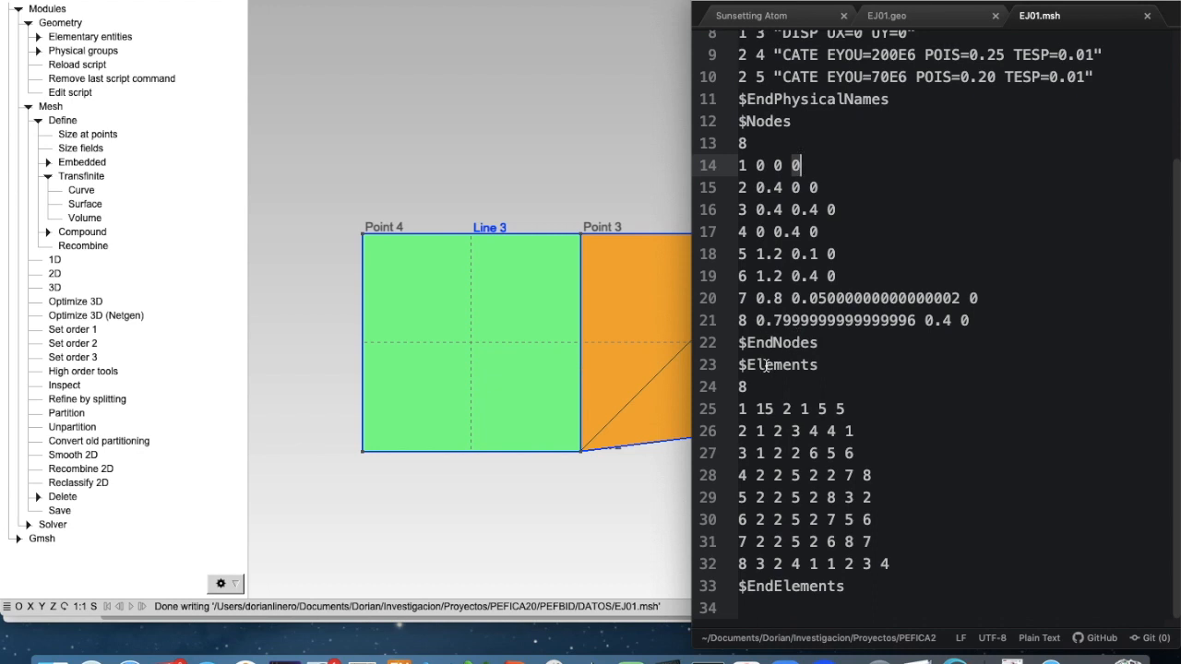
left_click_drag(738, 365, 893, 585)
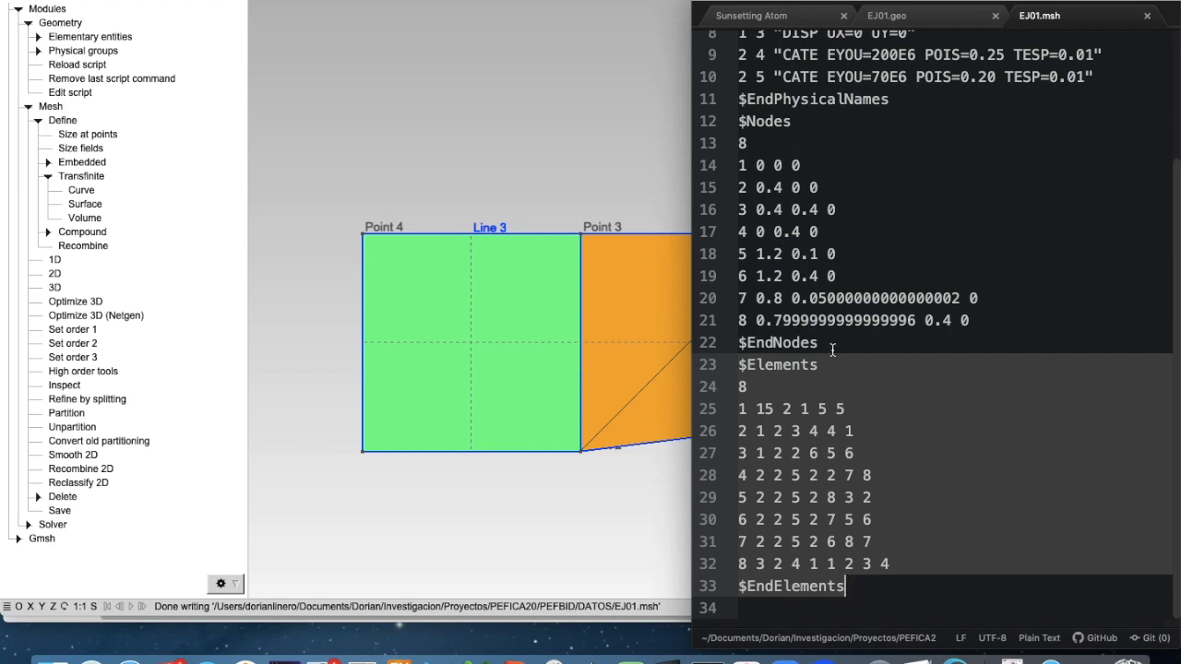
left_click(569, 196)
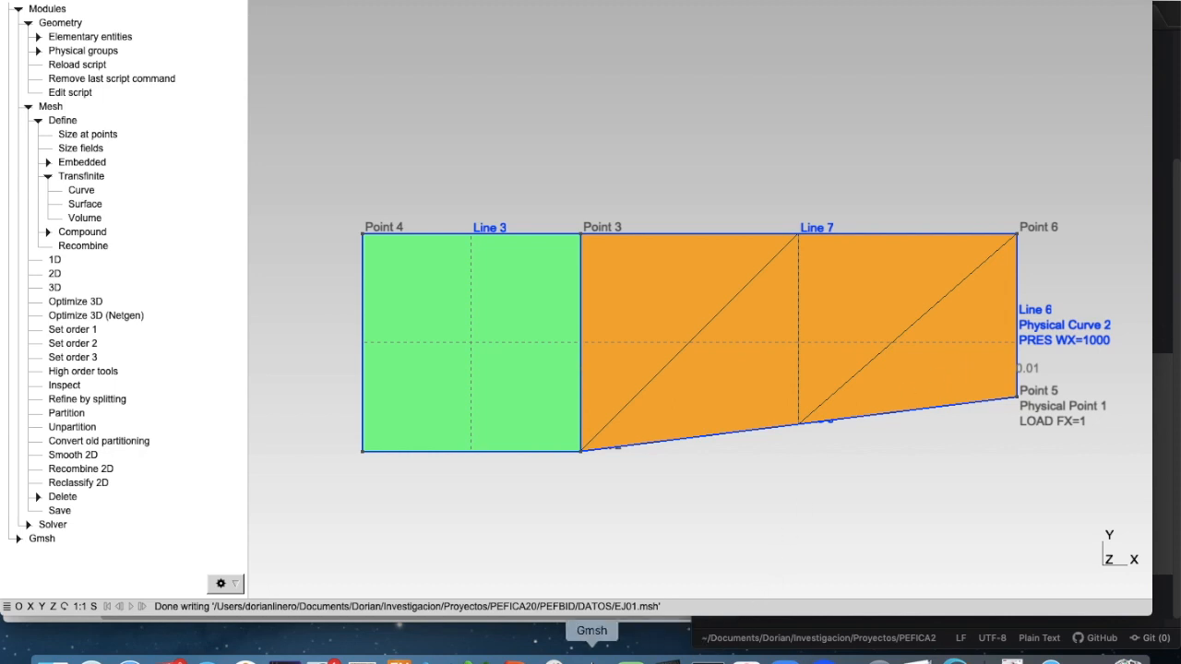
left_click(766, 627)
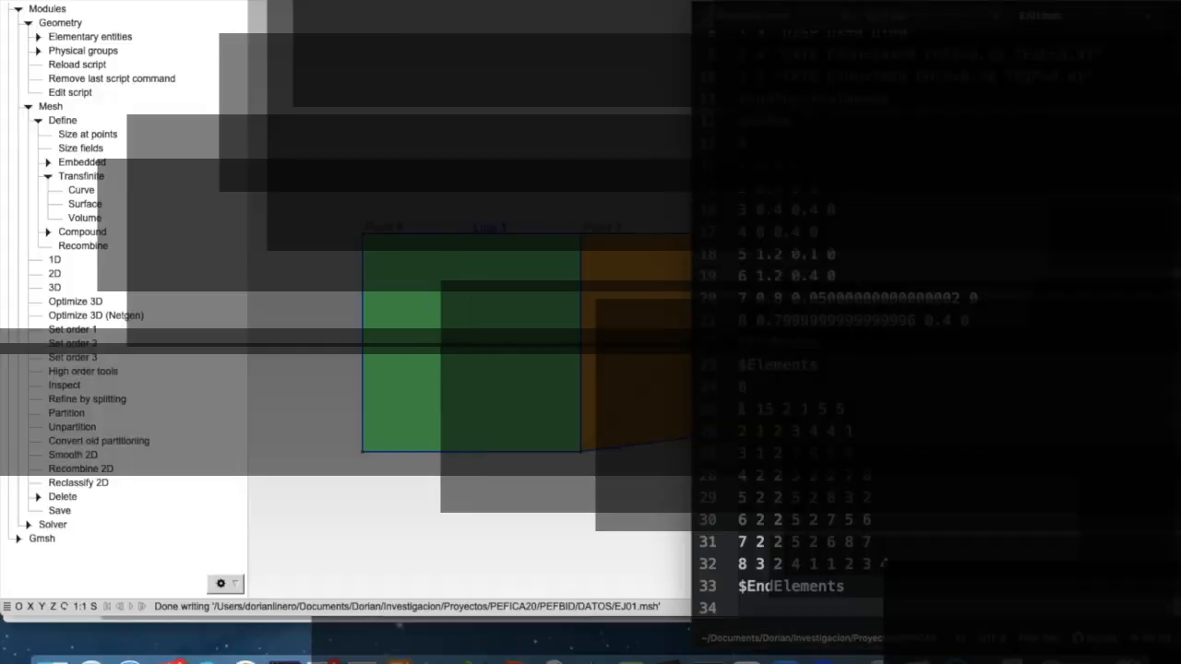
Examine the first element's line in $Elements: its number, element type, tag count, physical and geometric tags, and node.
left_click(743, 408)
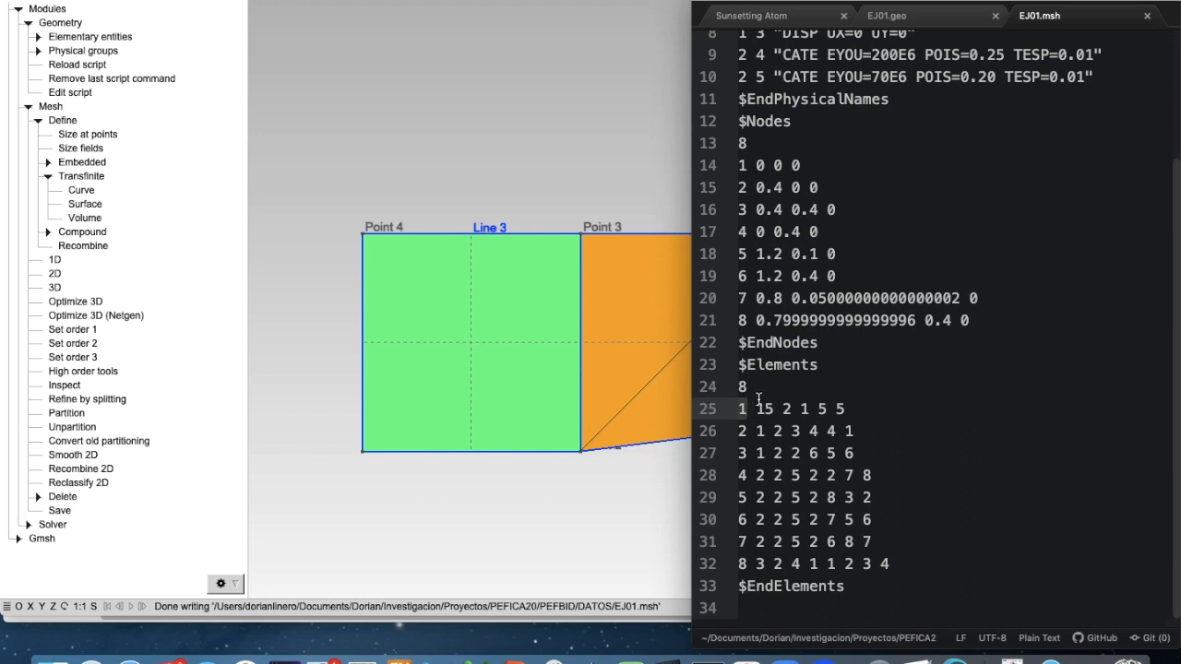
left_click(769, 408)
double_click(768, 408)
double_click(785, 410)
left_click_drag(819, 408, 845, 408)
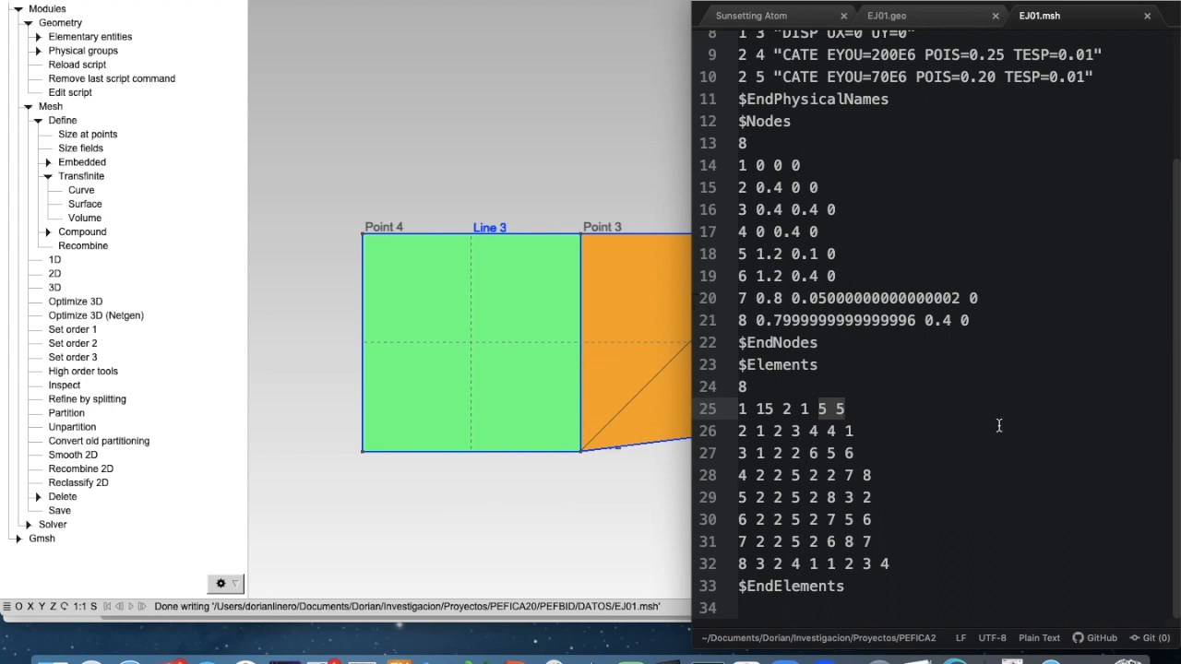
left_click(809, 408)
left_click(825, 407)
left_click_drag(825, 406, 845, 409)
Examine the number, type and tag count of the second element, and check the model's line elements in Gmsh before returning to Atom.
left_click(741, 431)
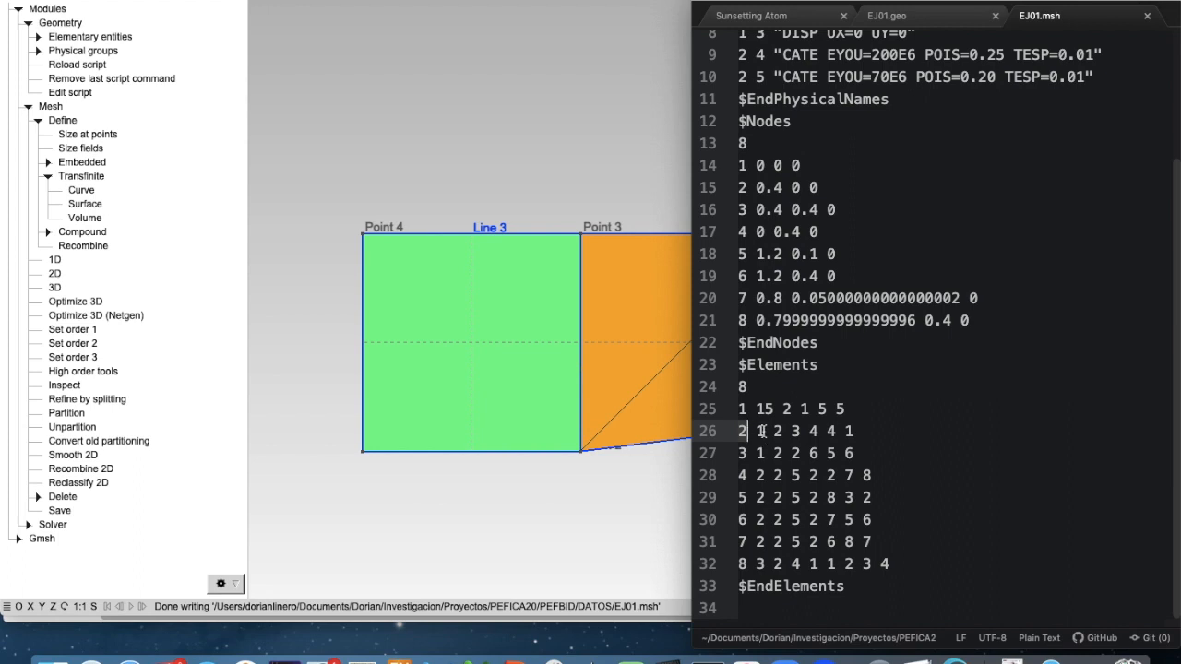
left_click(762, 431)
left_click(779, 431)
double_click(779, 431)
left_click(636, 460)
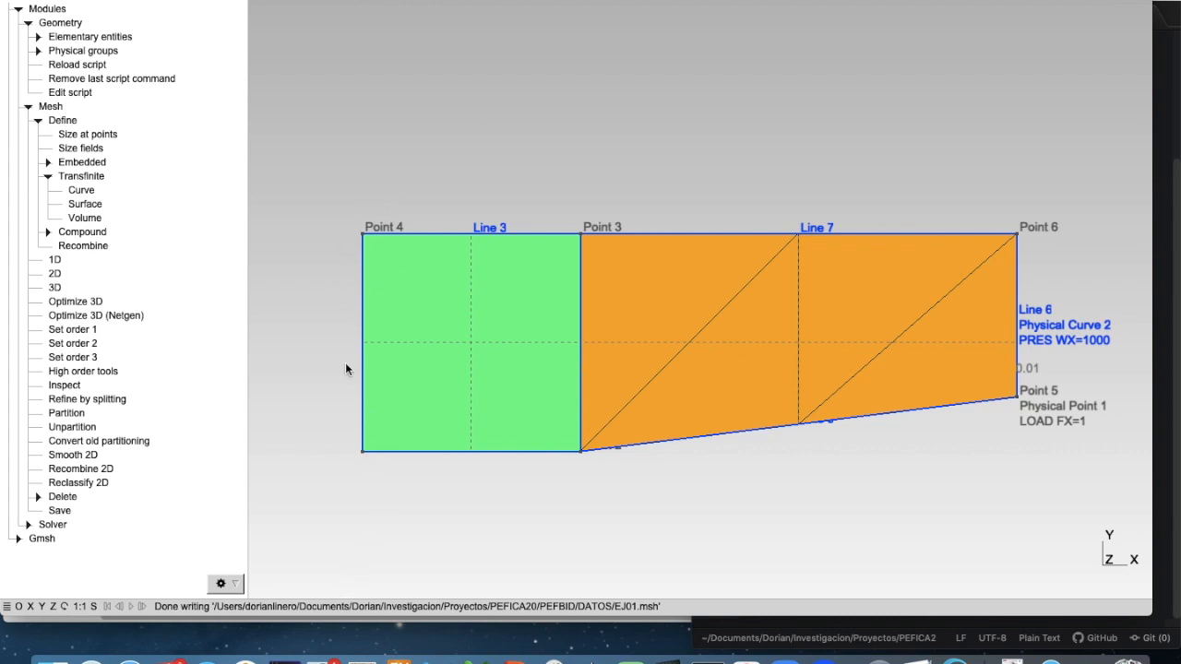
left_click(793, 632)
left_click(906, 505)
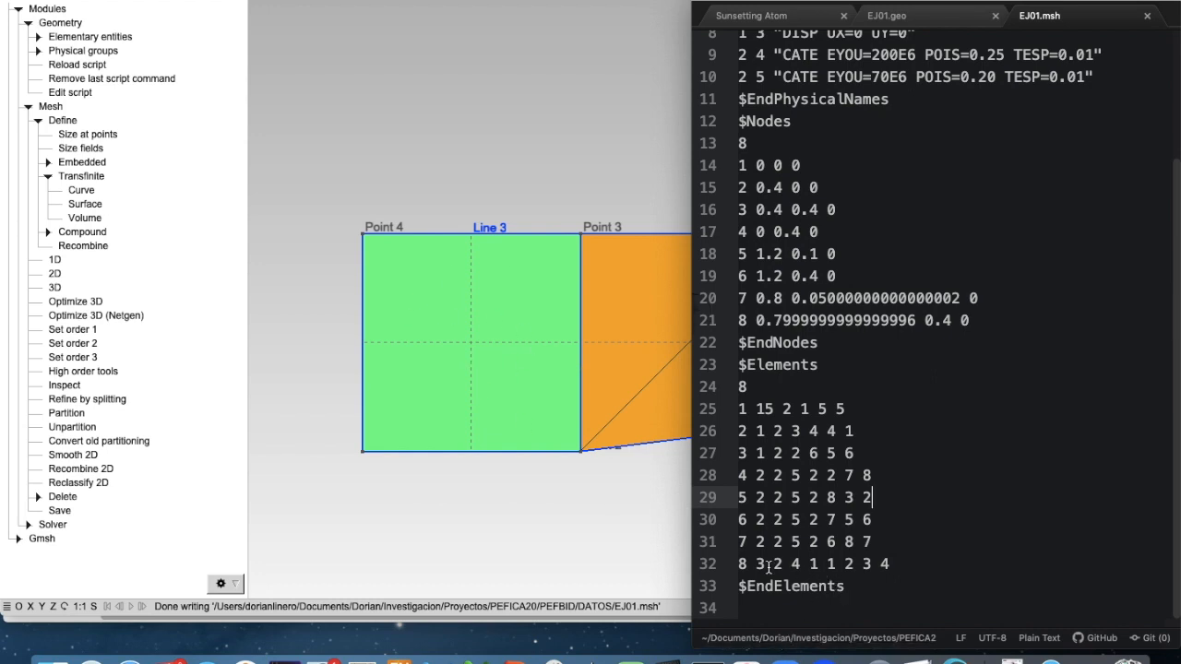
Examine the last element's line in $Elements, including its element type, tag count and physical tag.
left_click_drag(740, 564, 922, 569)
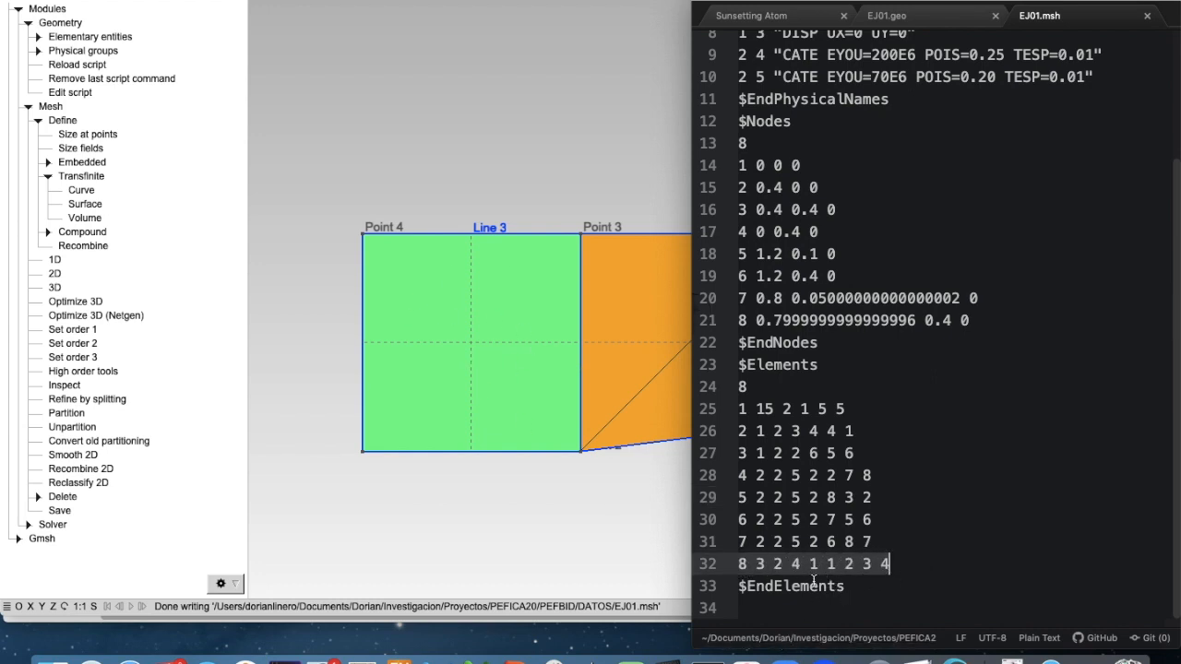
left_click(760, 564)
double_click(760, 563)
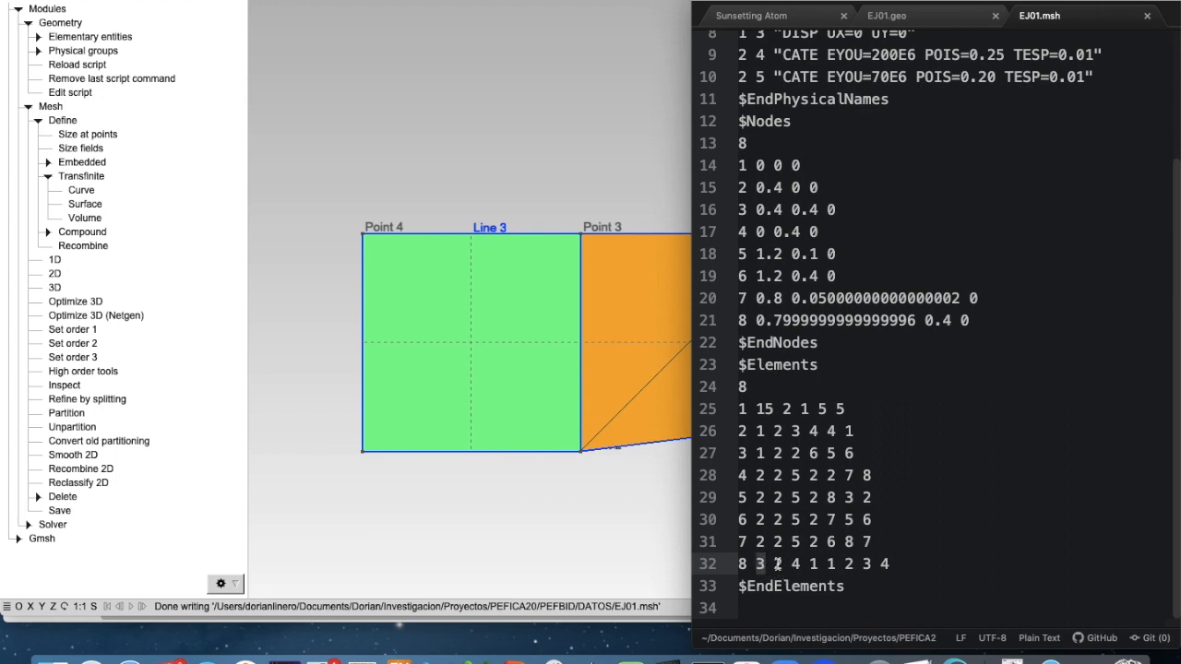
double_click(776, 564)
double_click(794, 563)
Relate the last element's physical tag to the "CATE EYOU=200E6 POIS=0.25 TESP=0.01" entry, and examine the element's node list.
scroll(835, 273, "up", 3)
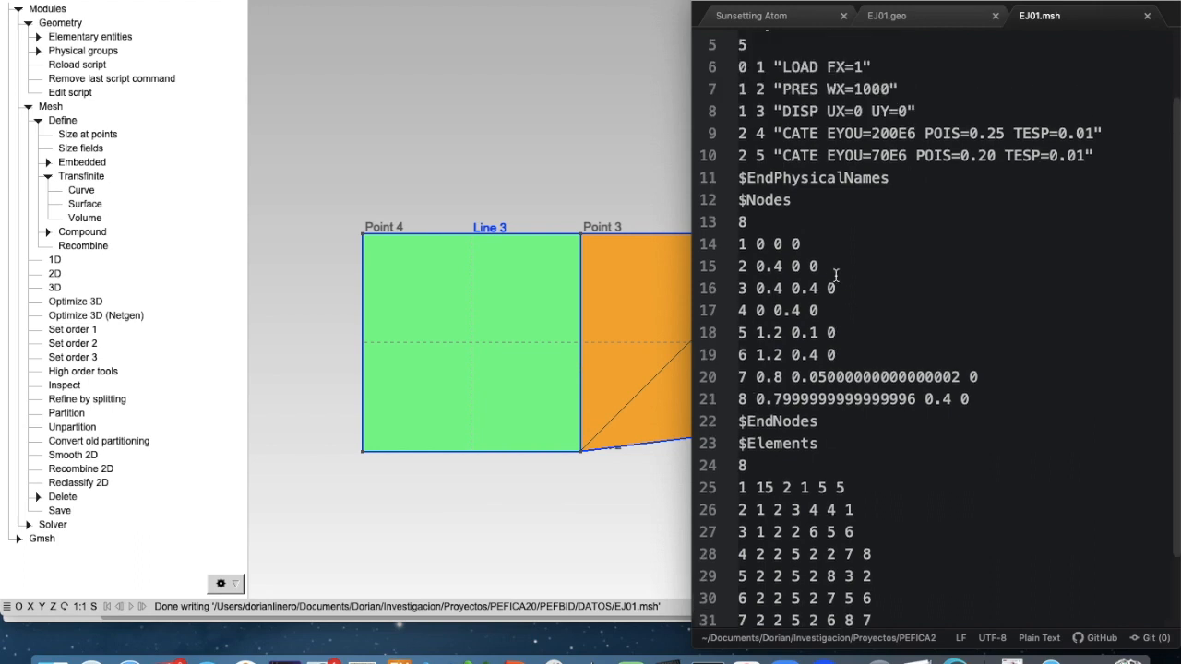
left_click_drag(755, 133, 1104, 129)
scroll(897, 478, "down", 3)
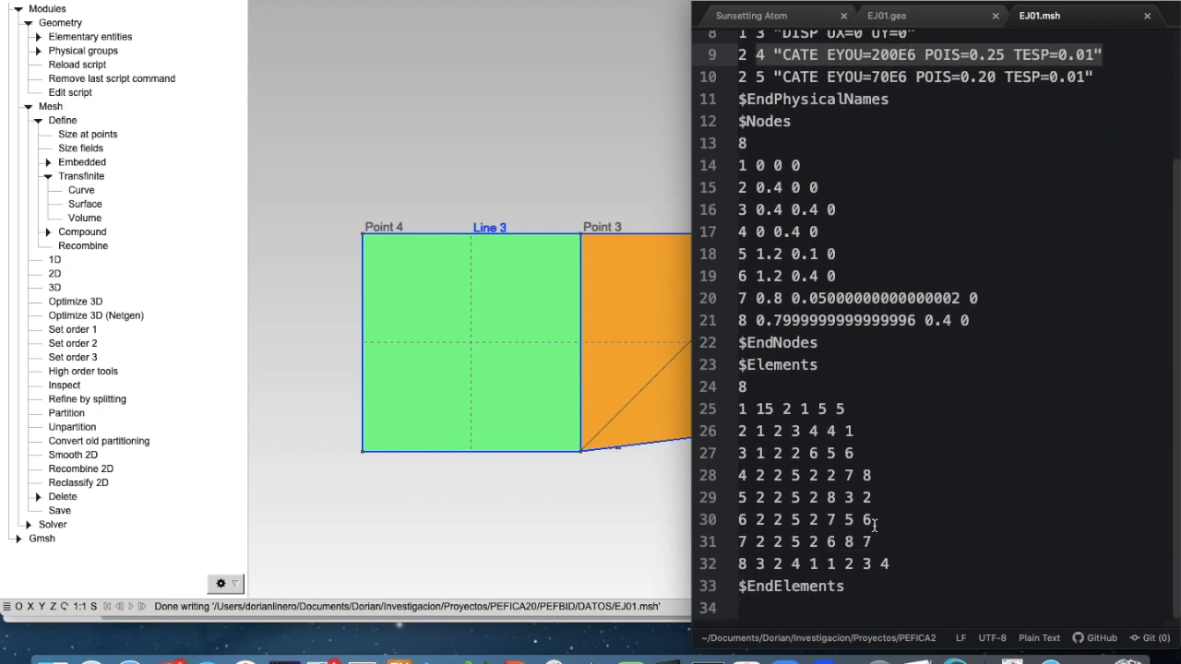
double_click(796, 564)
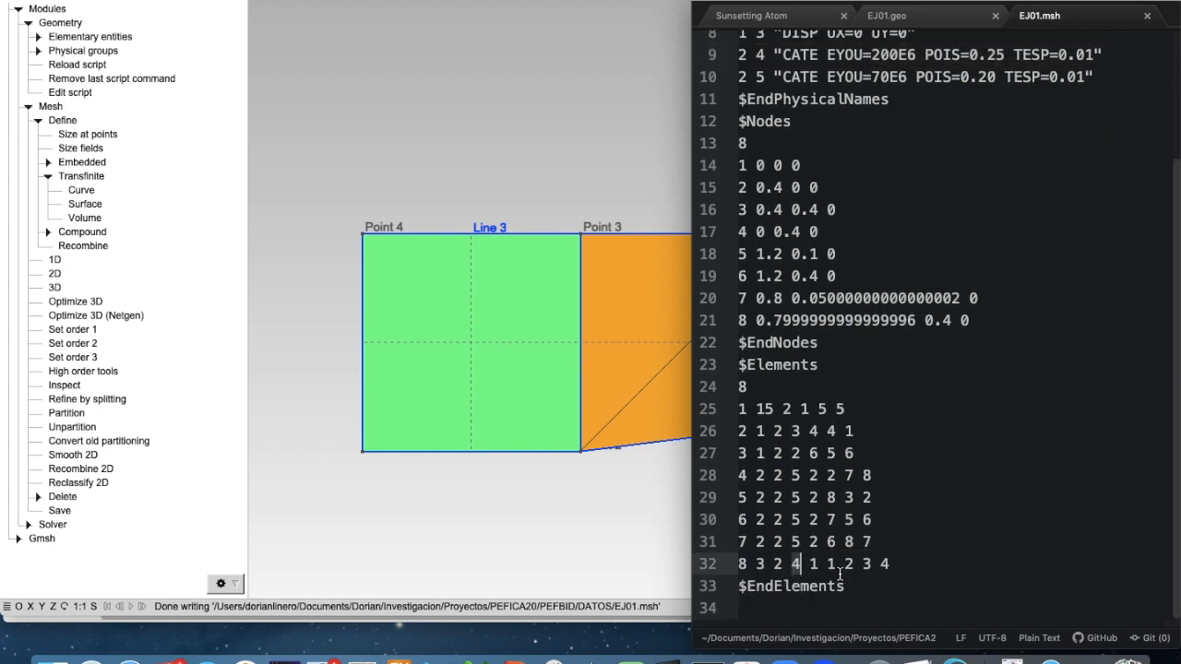
left_click_drag(826, 565, 896, 566)
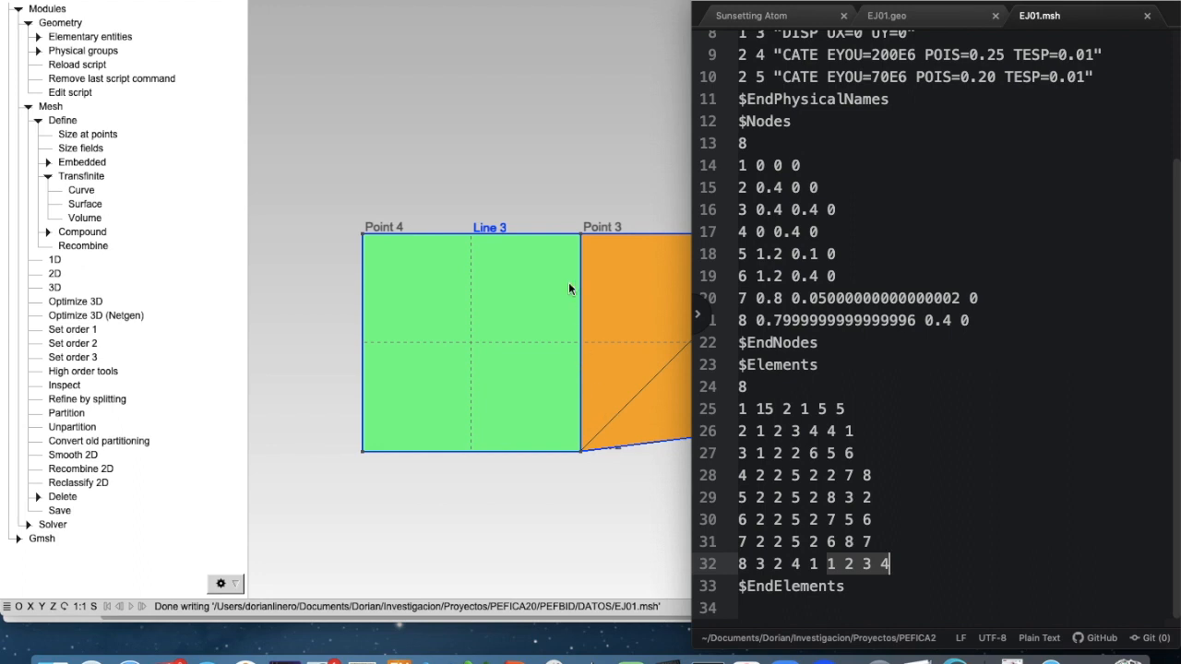
left_click(960, 453)
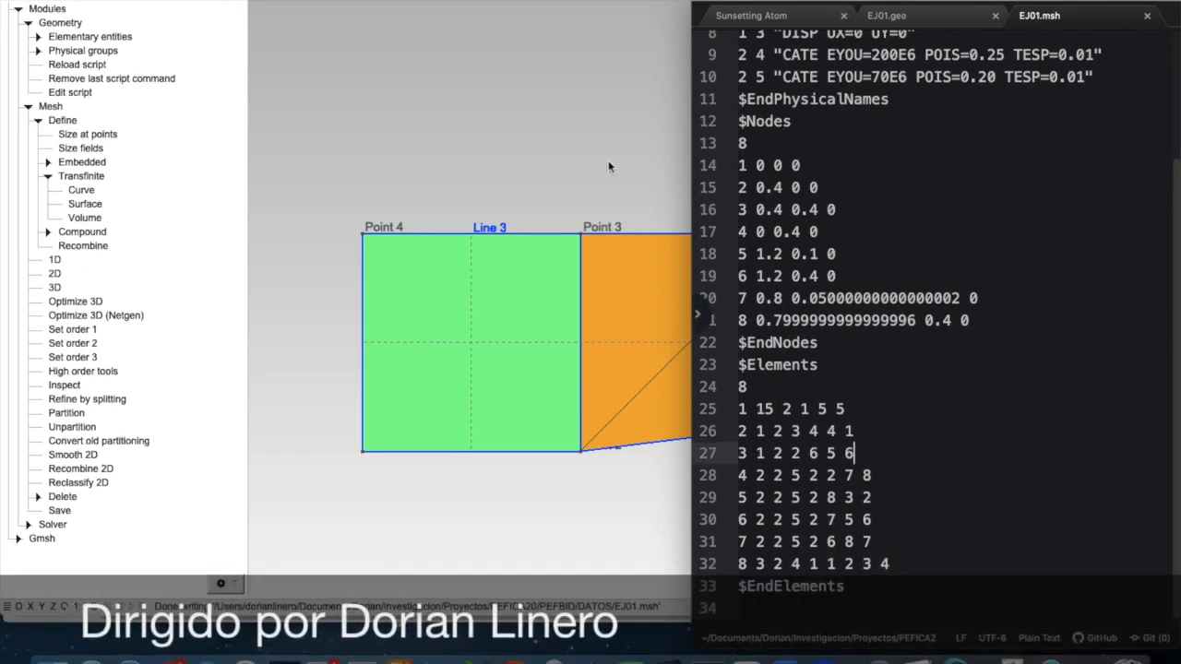